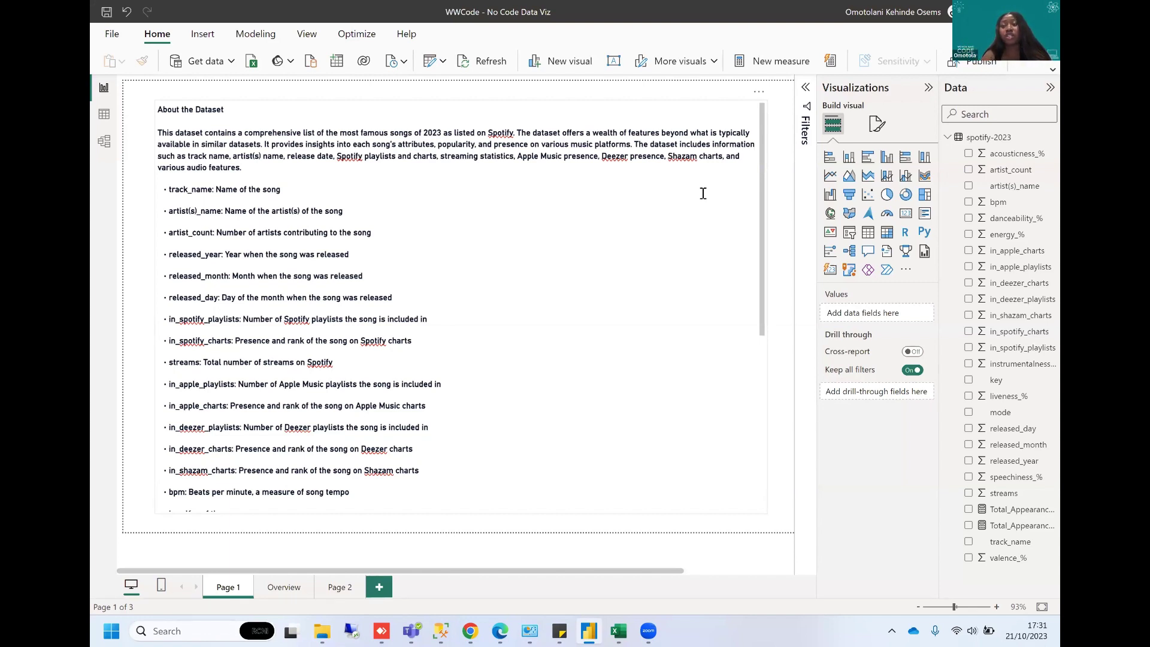
Zoom the report page to 100% and scroll around to review it.
{"action": "left_click", "coordinate": [996, 607]}
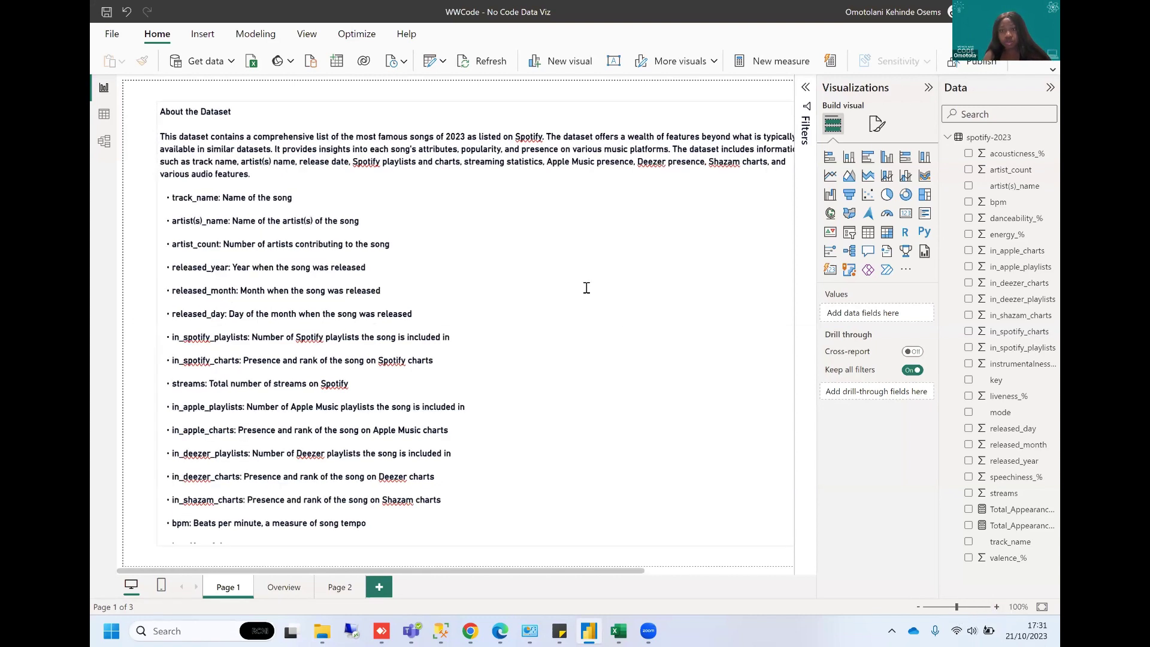
{"action": "scroll", "coordinate": [591, 306], "scroll_direction": "right", "scroll_amount": 2}
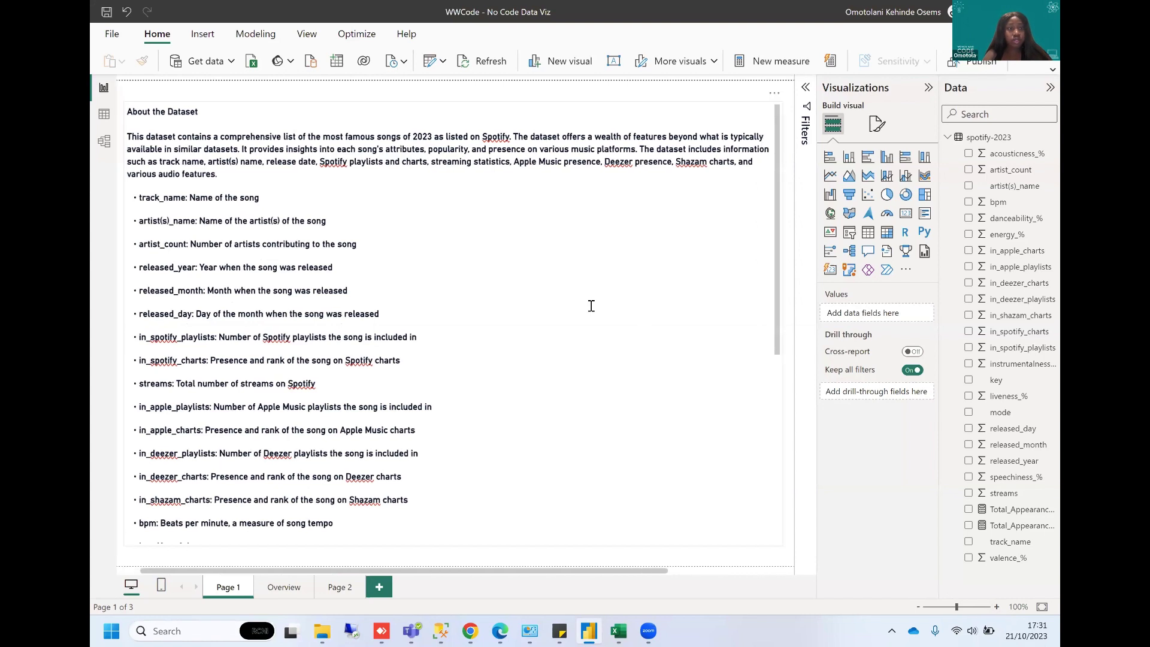
{"action": "scroll", "coordinate": [591, 306], "scroll_direction": "left", "scroll_amount": 1}
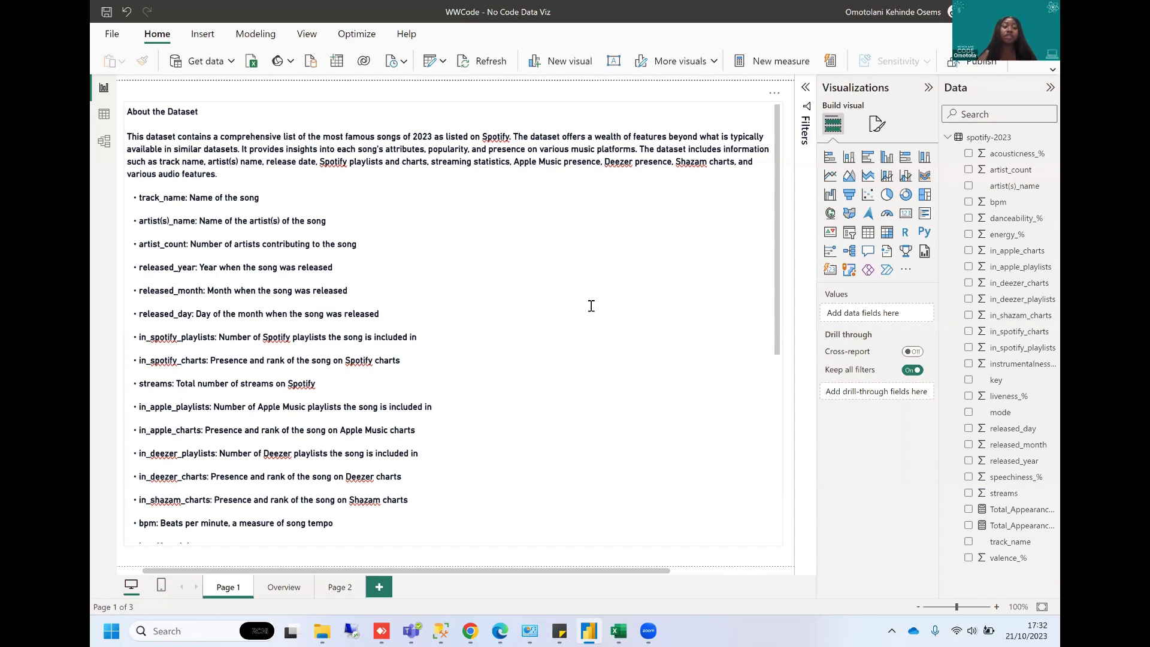
{"action": "scroll", "coordinate": [434, 362], "scroll_direction": "down", "scroll_amount": 5}
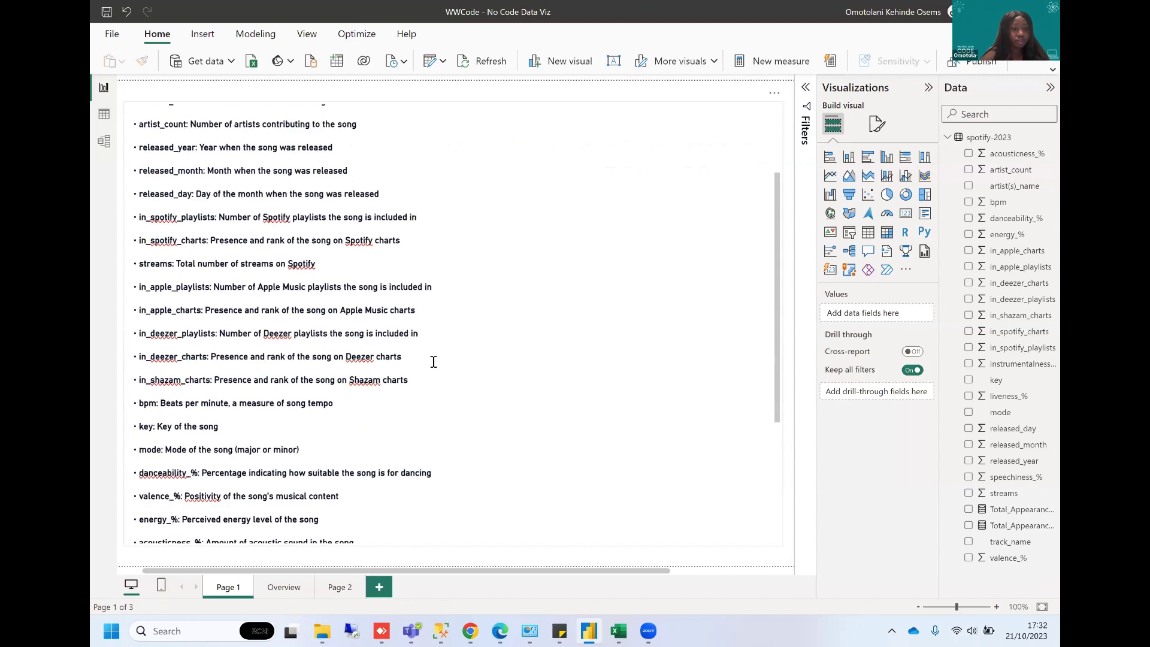
{"action": "scroll", "coordinate": [434, 362], "scroll_direction": "down", "scroll_amount": 3}
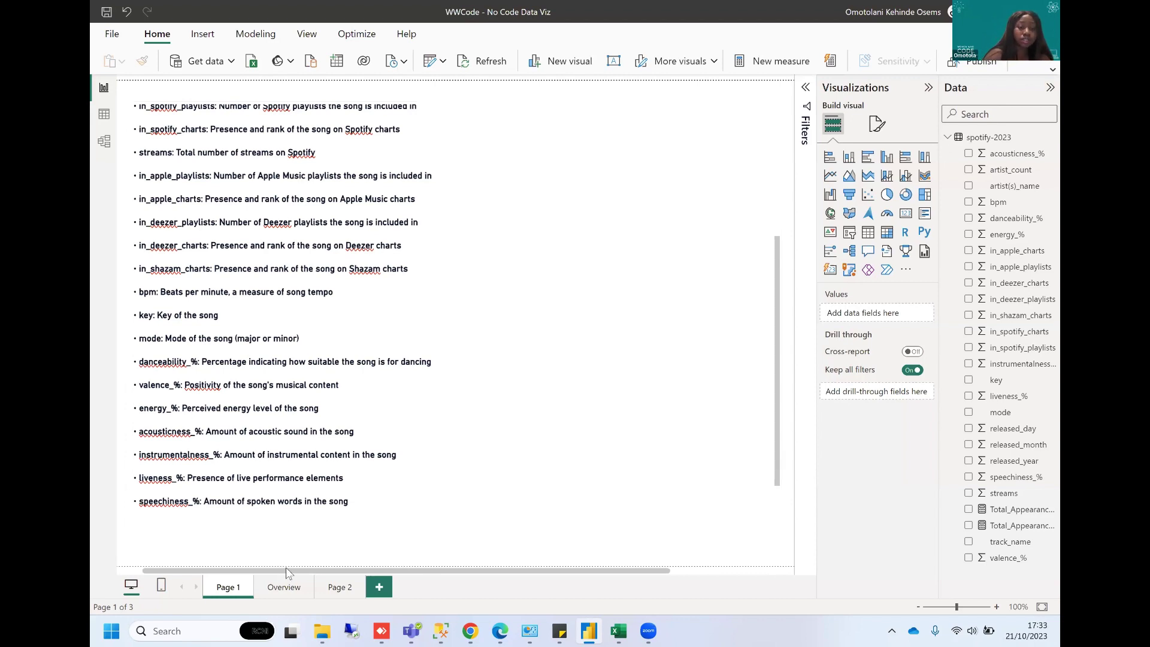
On the Overview page, collapse the Data and Visualizations panes, scroll through, then switch to Page 2.
{"action": "left_click", "coordinate": [287, 587]}
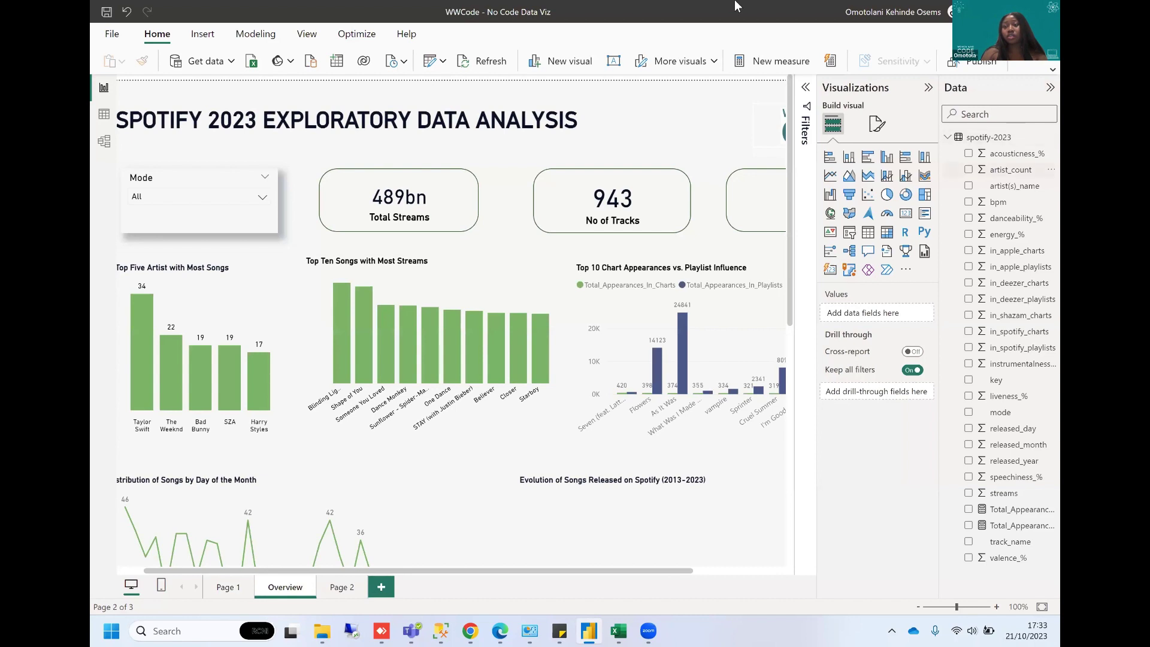
{"action": "left_click", "coordinate": [1050, 87]}
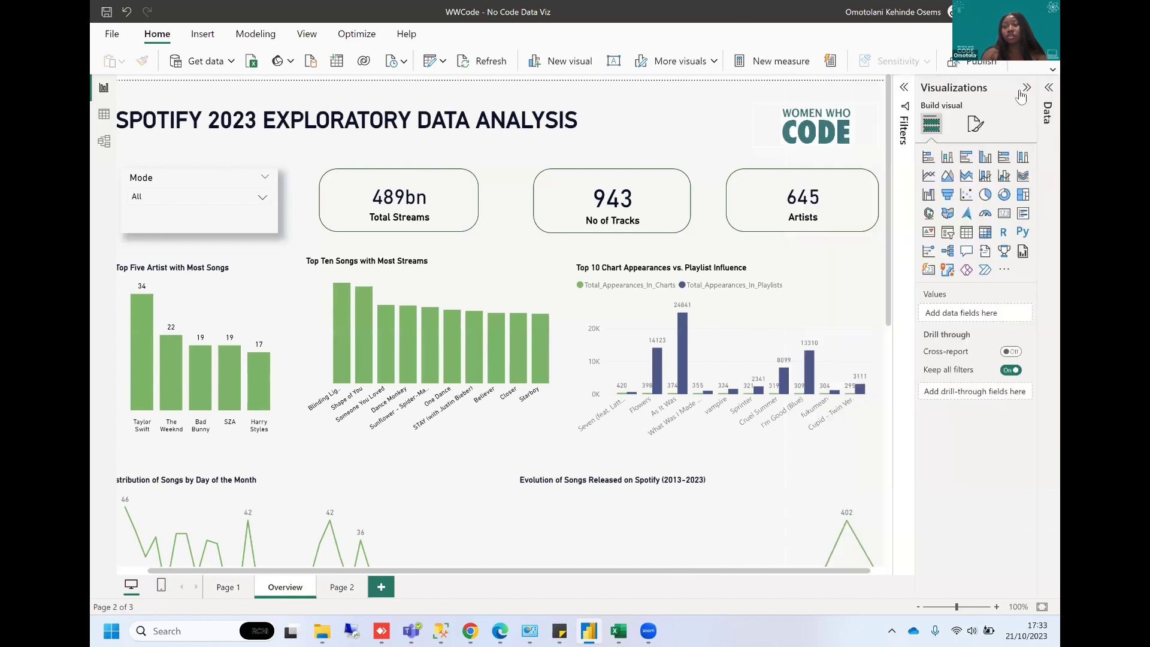
{"action": "left_click", "coordinate": [1022, 90]}
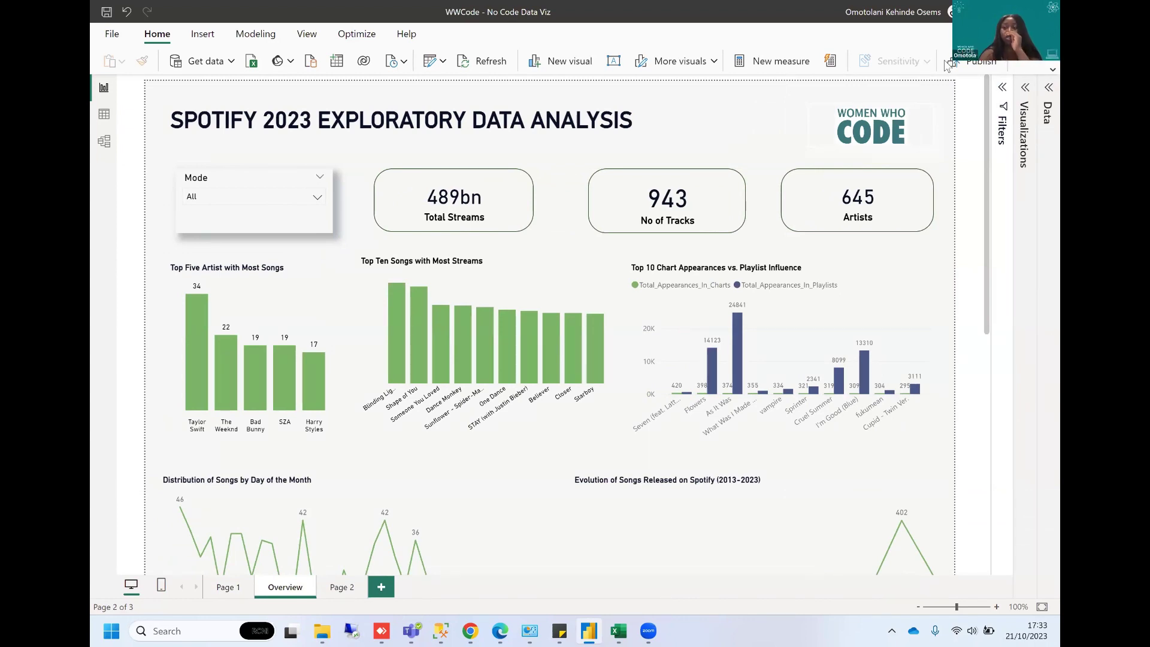
{"action": "scroll", "coordinate": [576, 359], "scroll_direction": "down", "scroll_amount": 3}
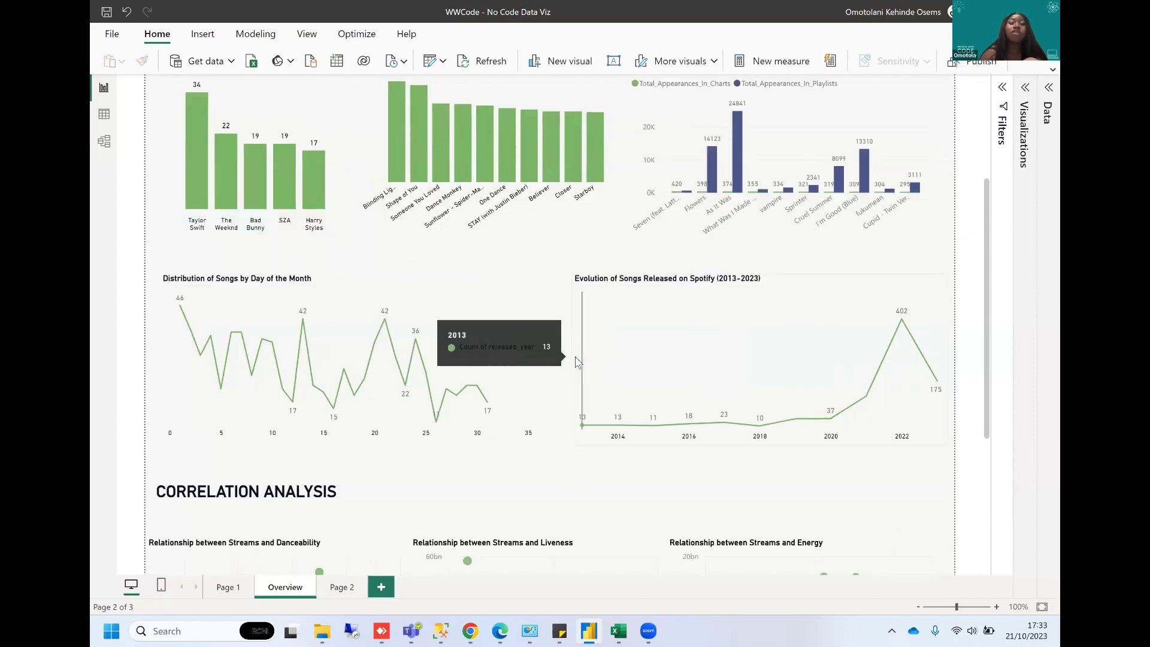
{"action": "scroll", "coordinate": [576, 359], "scroll_direction": "down", "scroll_amount": 4}
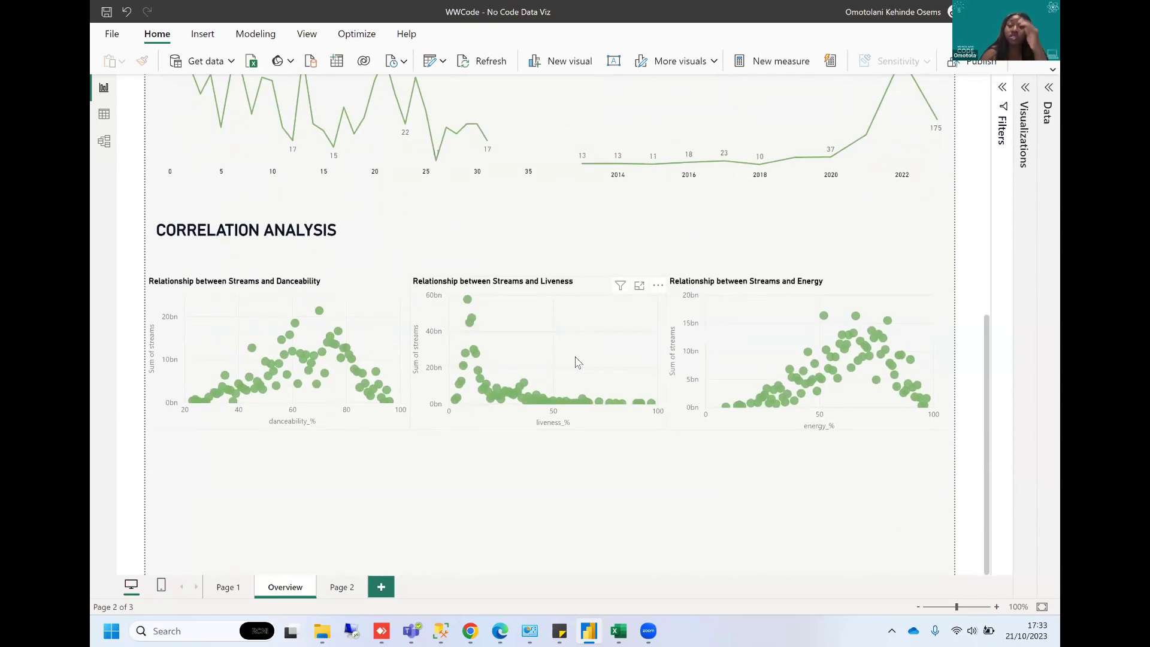
{"action": "scroll", "coordinate": [576, 359], "scroll_direction": "up", "scroll_amount": 6}
{"action": "scroll", "coordinate": [576, 358], "scroll_direction": "up", "scroll_amount": 1}
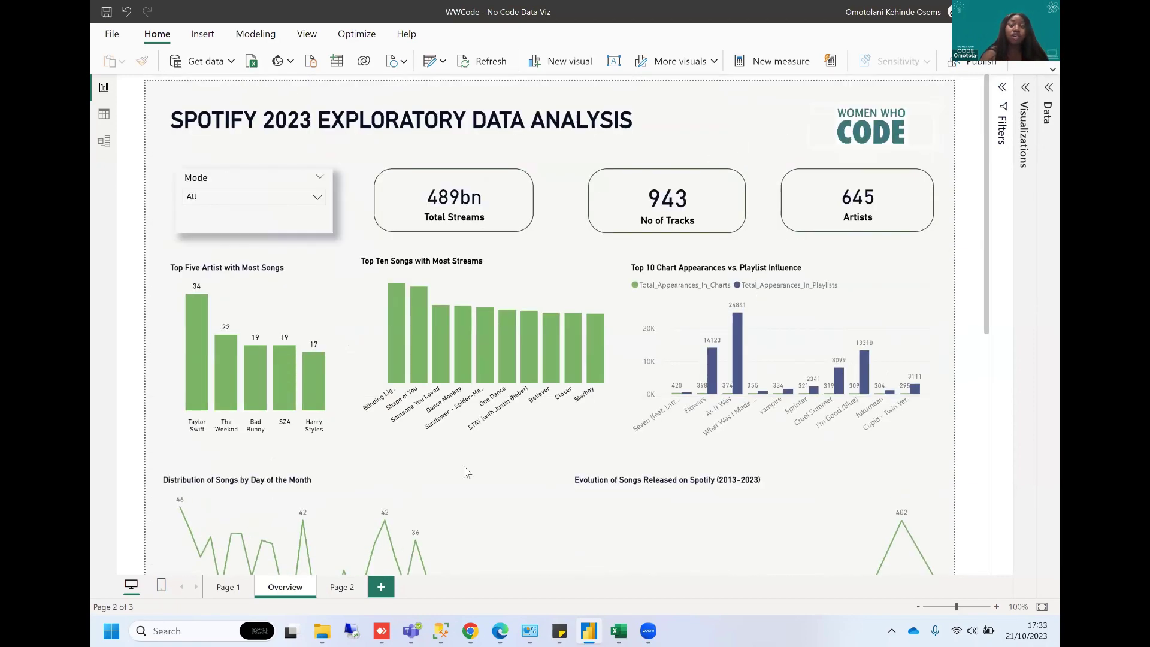
{"action": "left_click", "coordinate": [340, 588]}
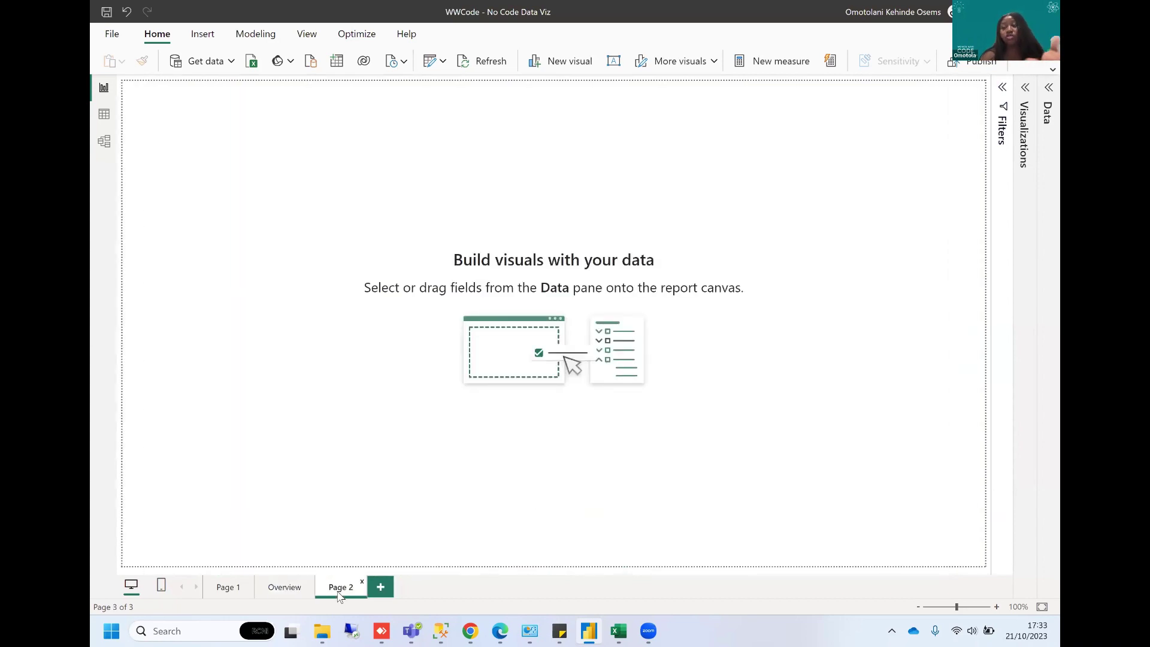
Return to Page 2, show the spotify-2023 field list, and drop down the Get data source list.
{"action": "left_click", "coordinate": [269, 586]}
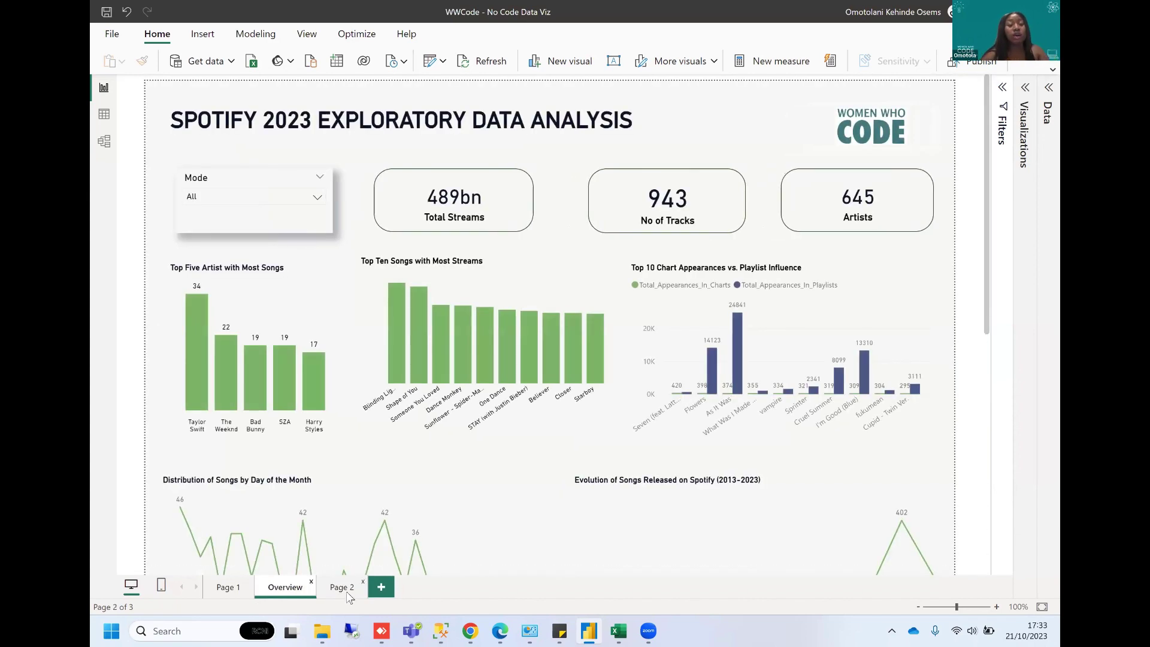
{"action": "left_click", "coordinate": [347, 591]}
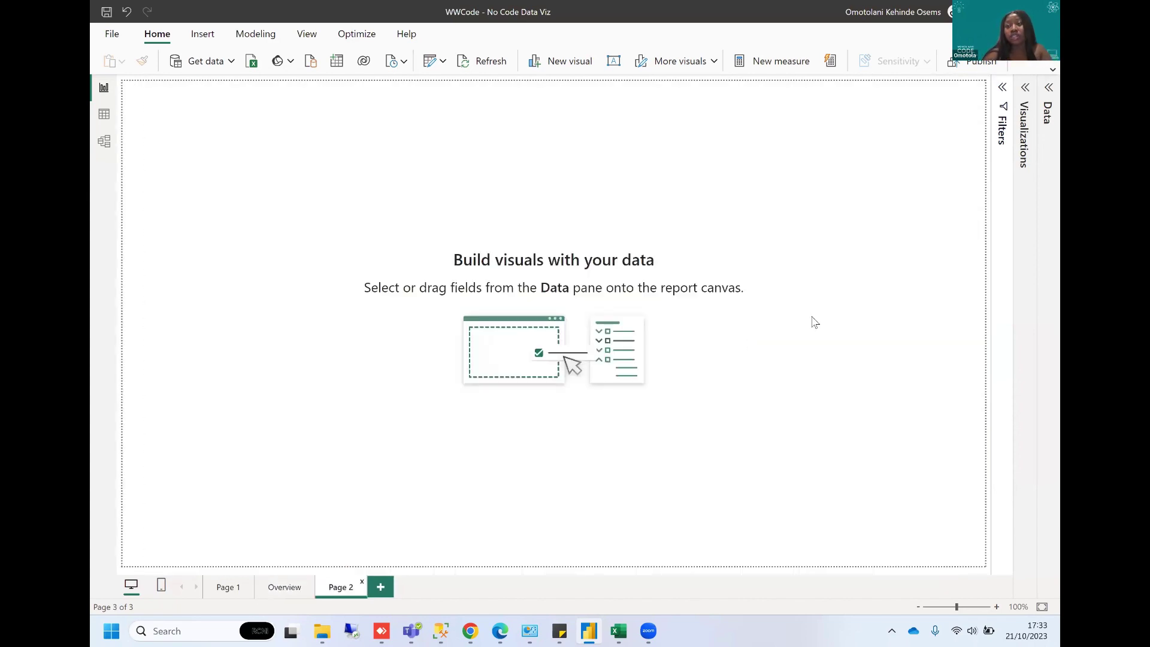
{"action": "left_click", "coordinate": [1048, 323]}
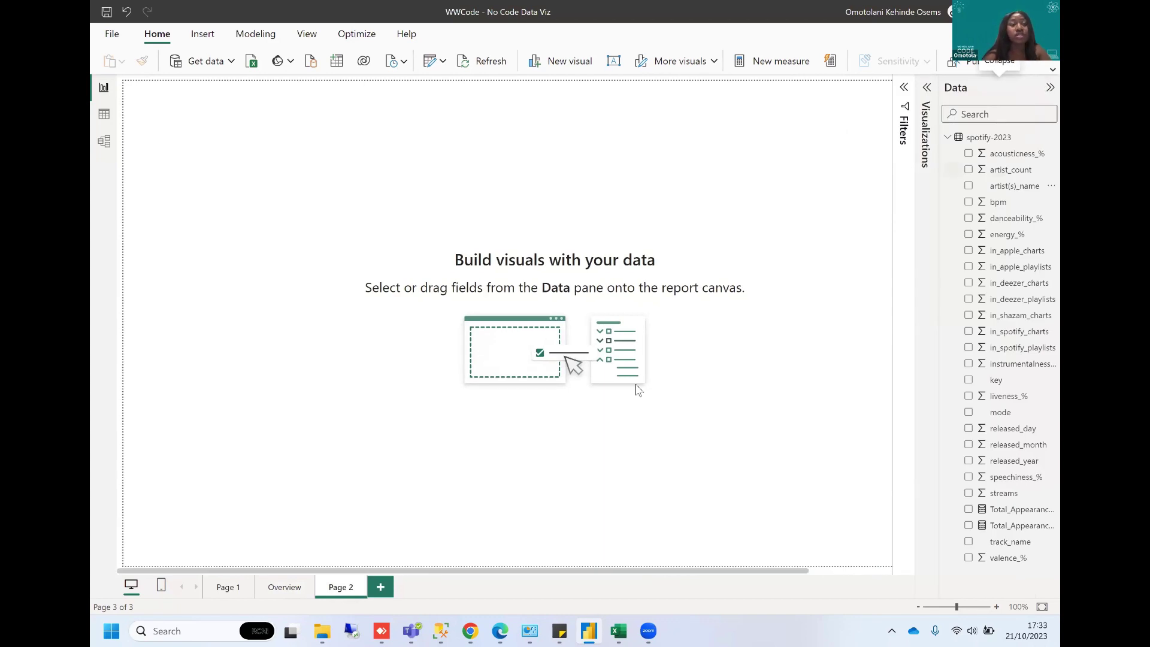
{"action": "left_click", "coordinate": [230, 66]}
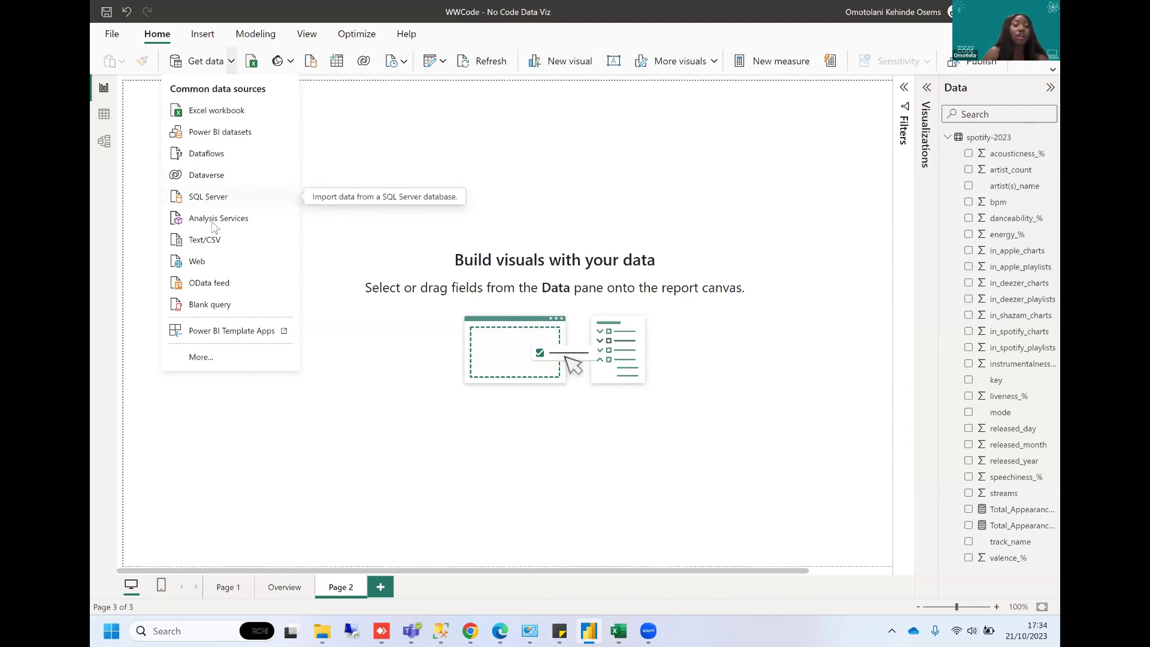
{"action": "left_click", "coordinate": [226, 116]}
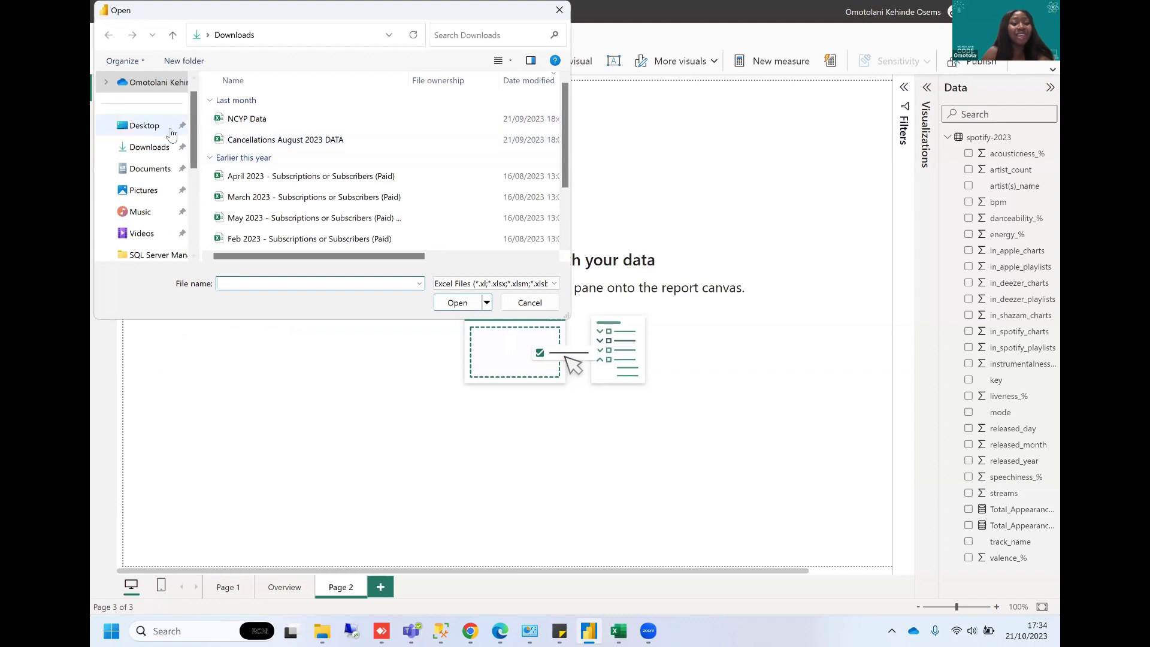
{"action": "left_click", "coordinate": [153, 150]}
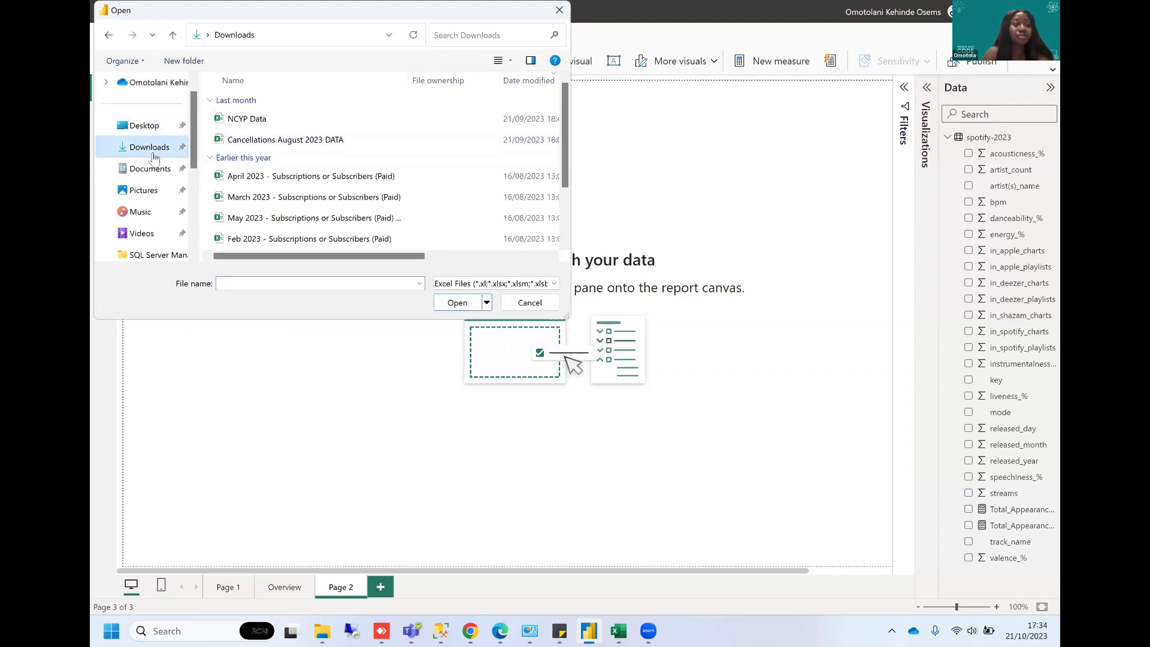
{"action": "left_click", "coordinate": [144, 125]}
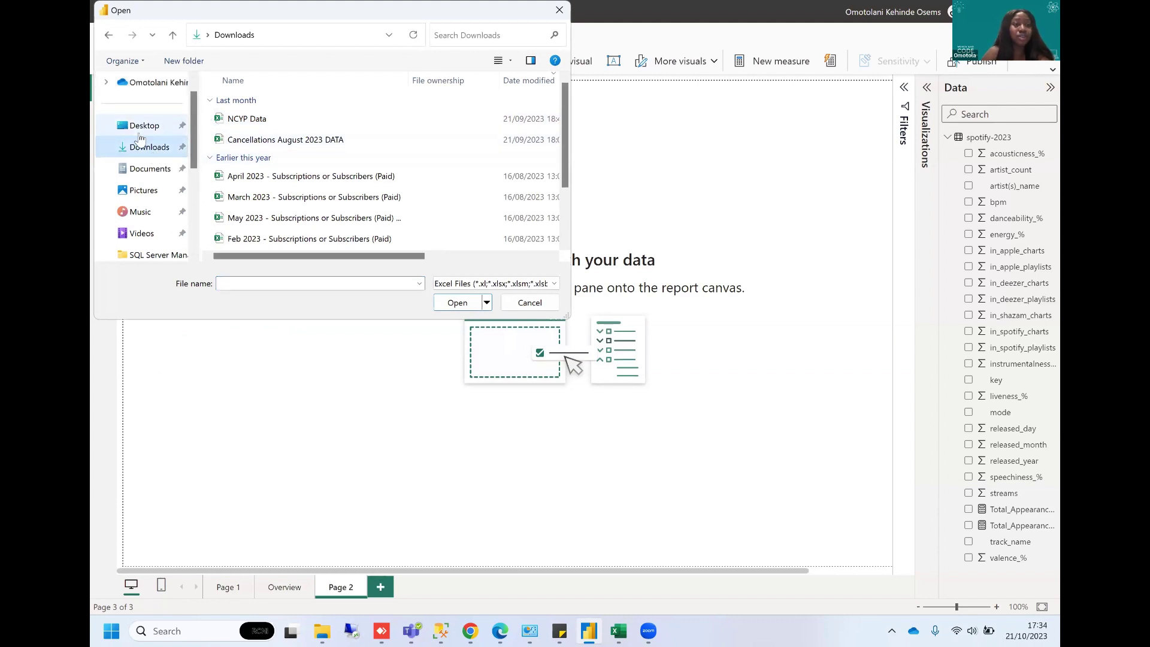
{"action": "scroll", "coordinate": [137, 100], "scroll_direction": "up", "scroll_amount": 1}
{"action": "left_click", "coordinate": [136, 83]}
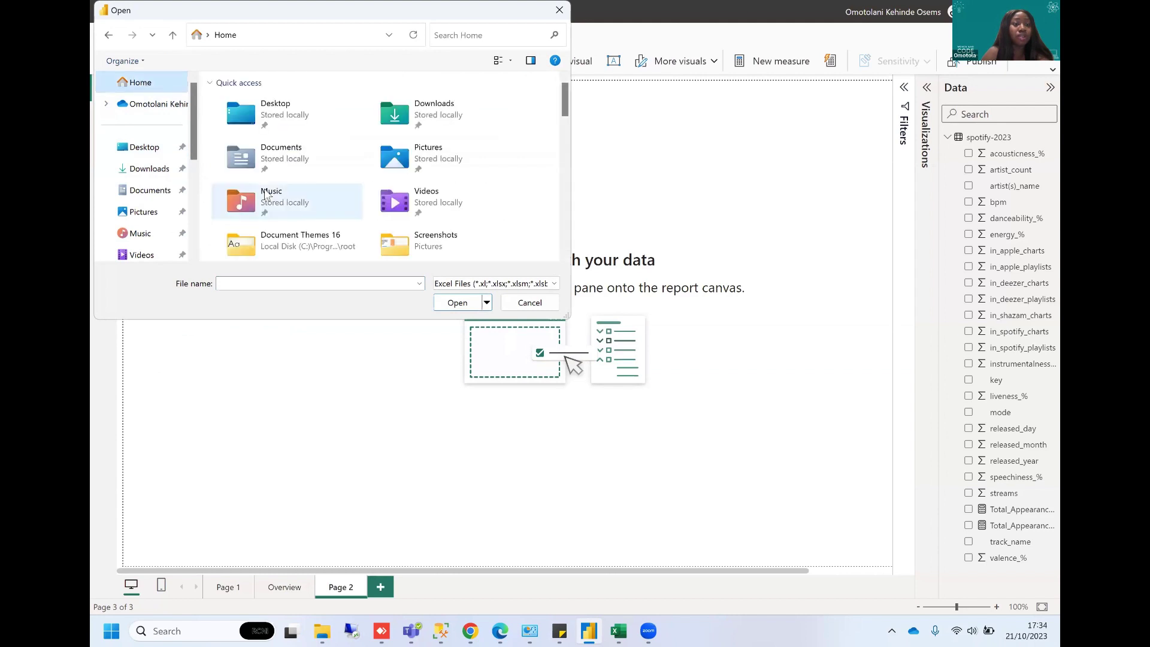
{"action": "scroll", "coordinate": [265, 194], "scroll_direction": "down", "scroll_amount": 4}
{"action": "scroll", "coordinate": [265, 193], "scroll_direction": "down", "scroll_amount": 5}
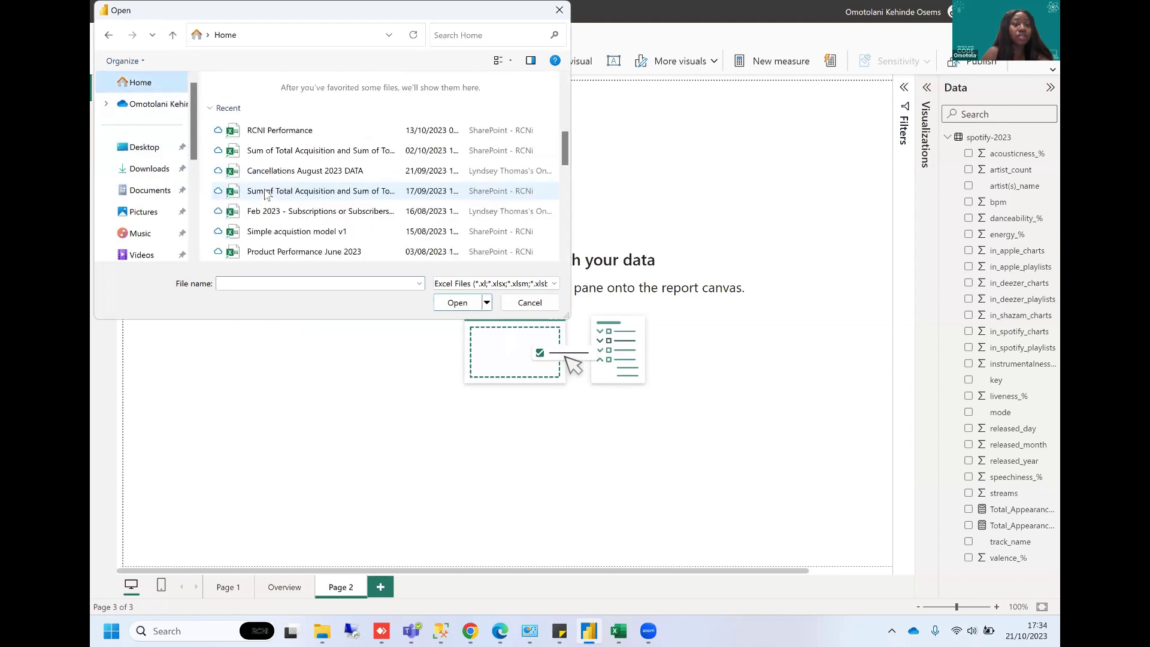
{"action": "left_click", "coordinate": [257, 279]}
{"action": "type", "text": "sp"}
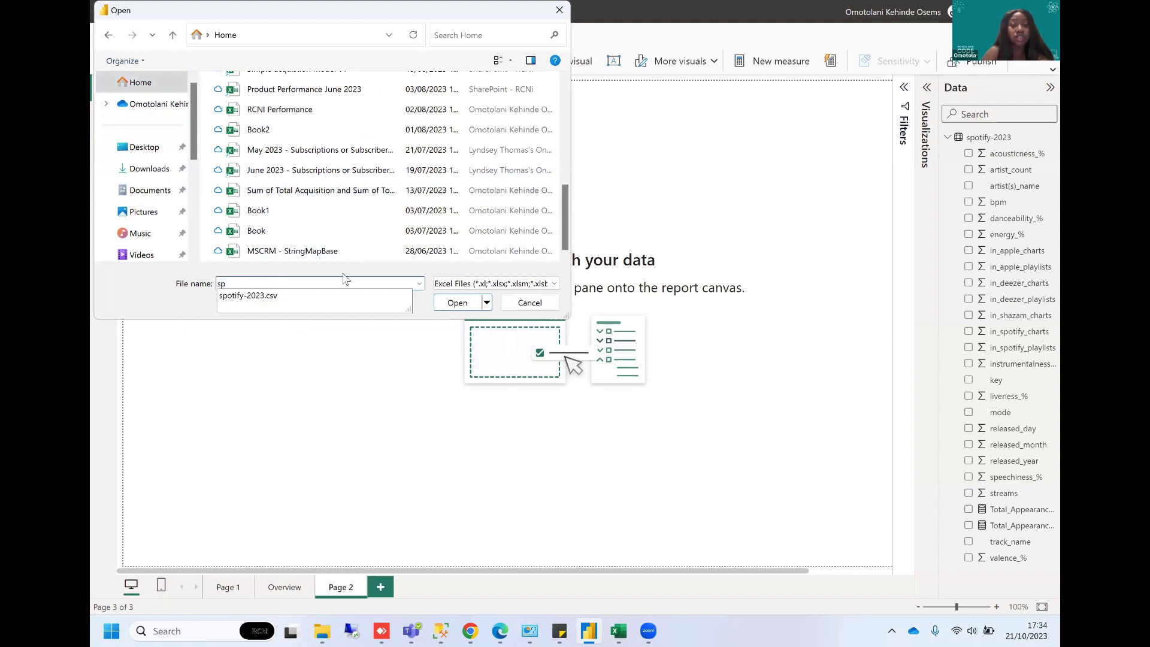
{"action": "left_click", "coordinate": [303, 296]}
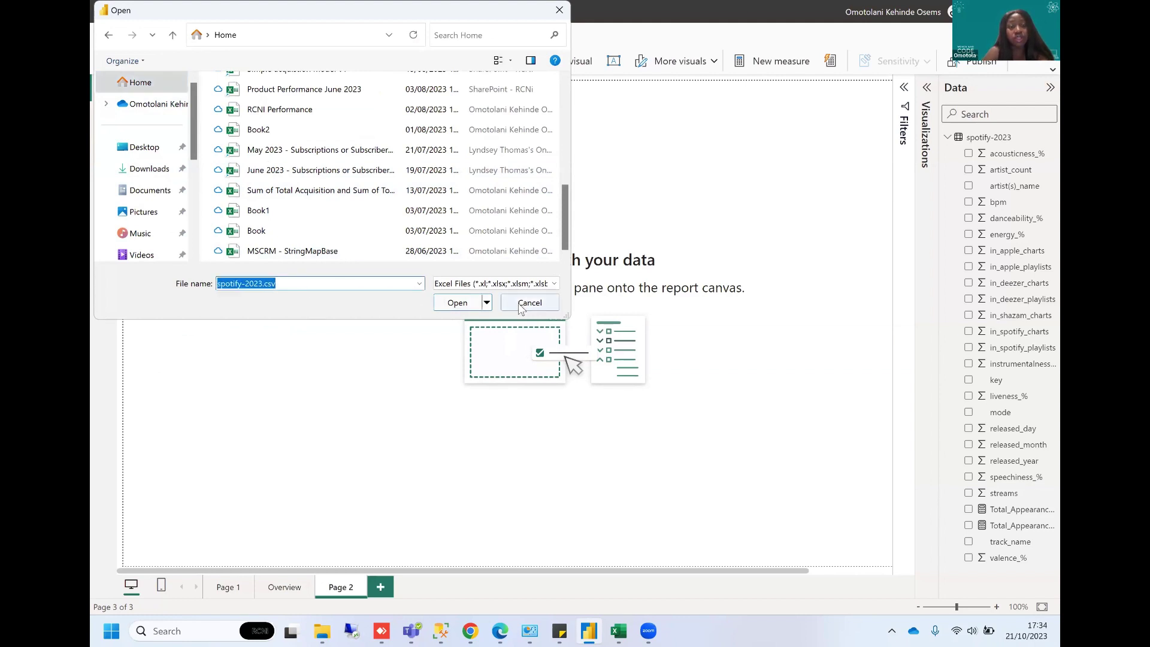
{"action": "left_click", "coordinate": [551, 305]}
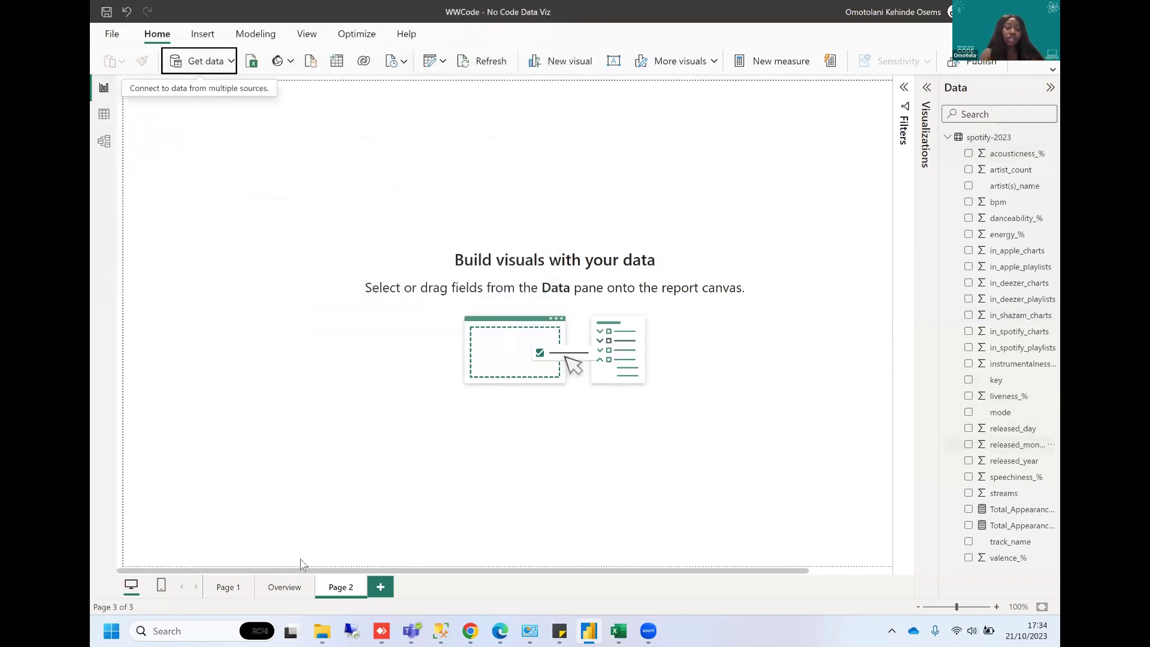
Flip to Overview and back to Page 2, then expand the Visualizations pane.
{"action": "left_click", "coordinate": [283, 588]}
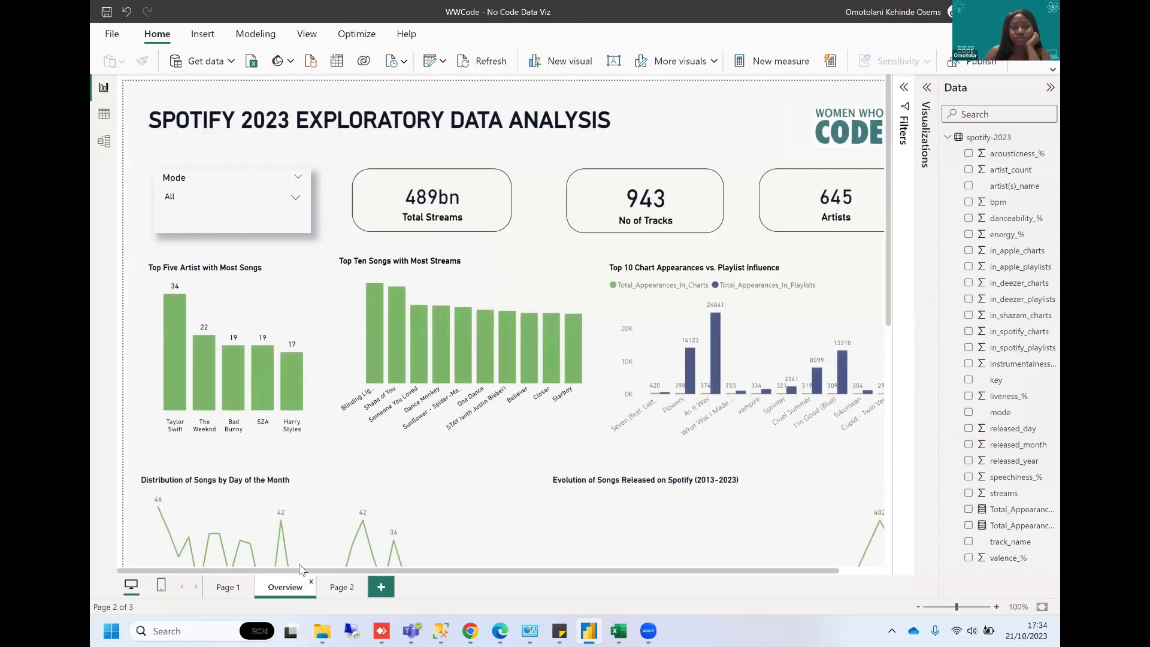
{"action": "left_click", "coordinate": [342, 588]}
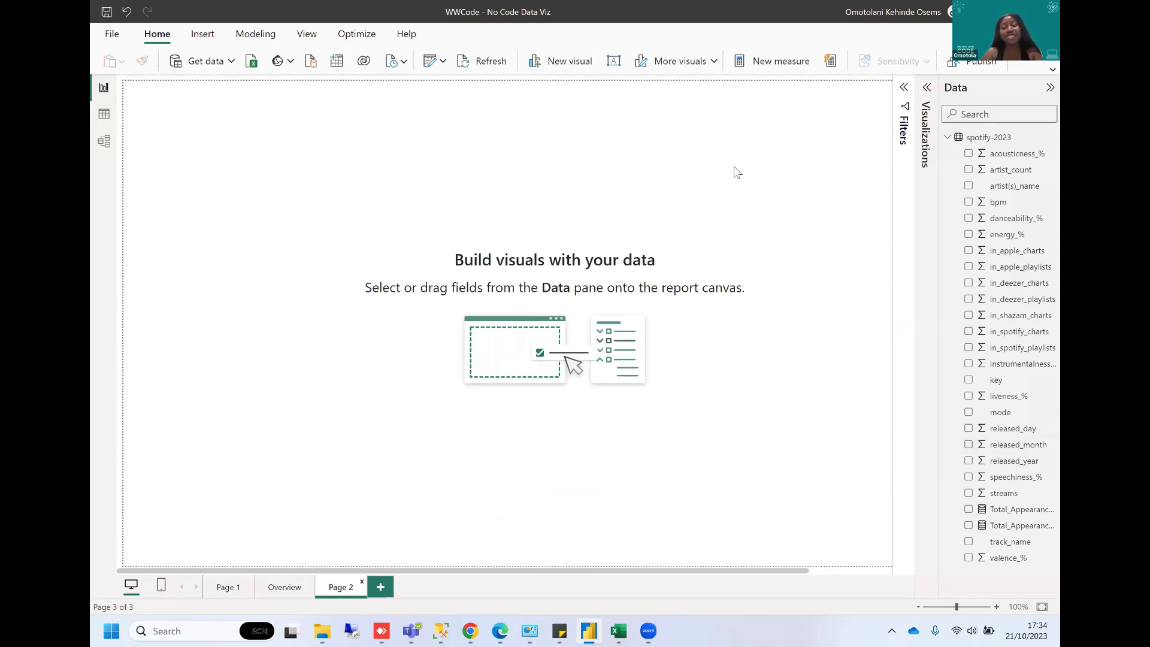
{"action": "left_click", "coordinate": [928, 90]}
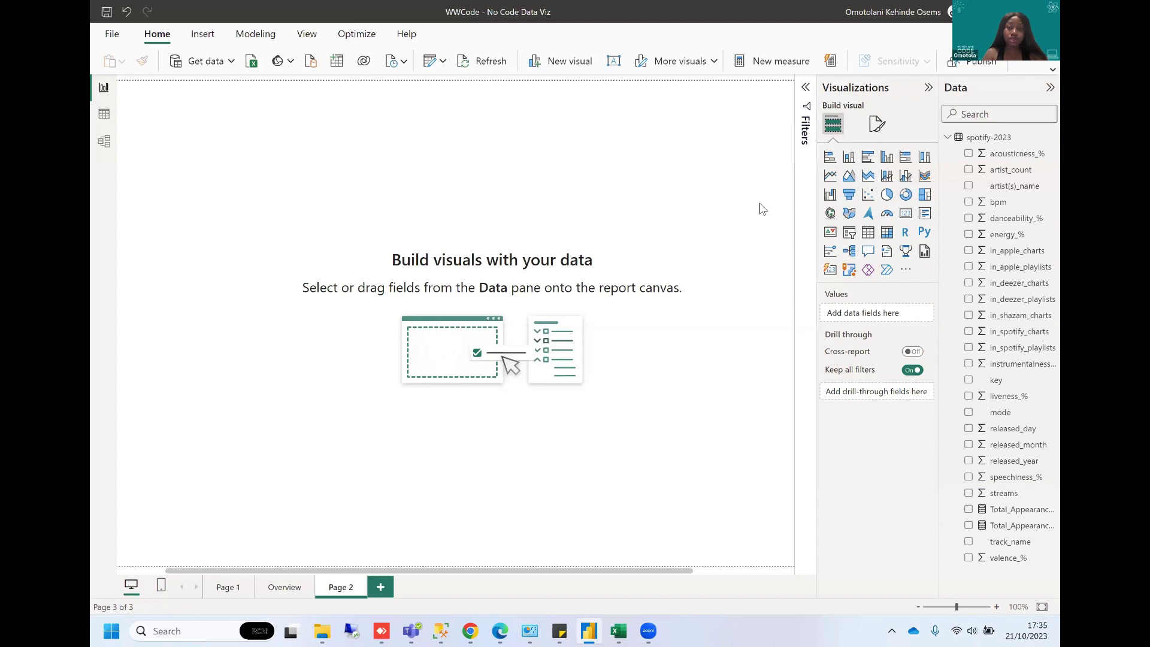
Give Page 2's canvas background the dark green recent colour at 84% transparency.
{"action": "left_click", "coordinate": [885, 131]}
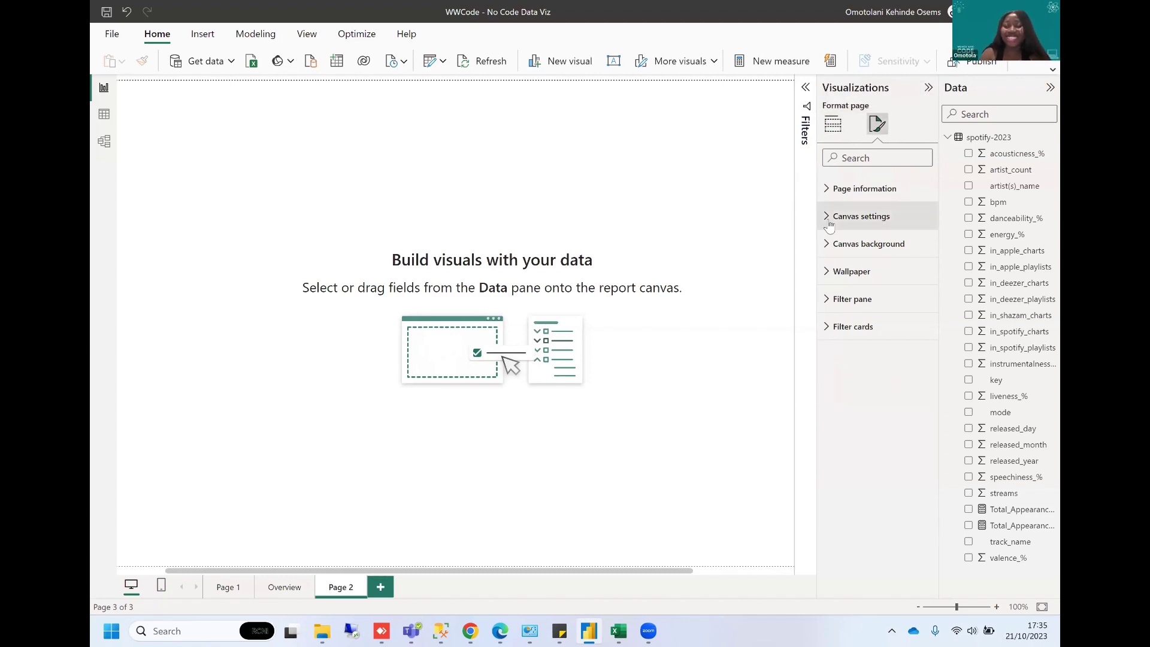
{"action": "left_click", "coordinate": [828, 242]}
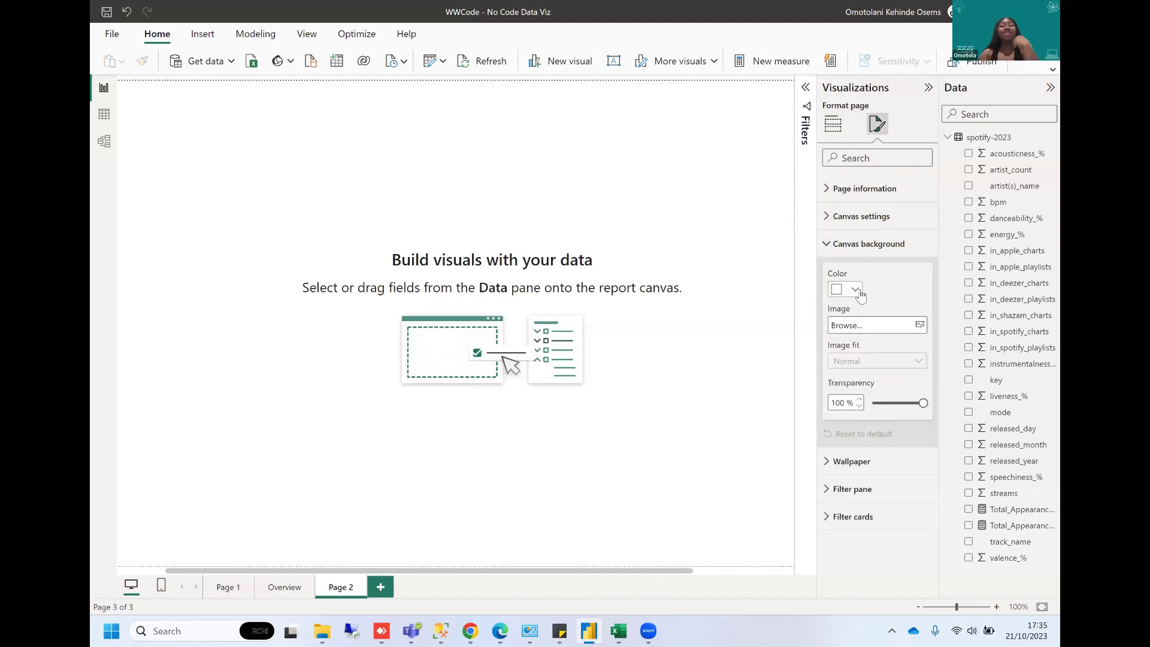
{"action": "left_click", "coordinate": [857, 290]}
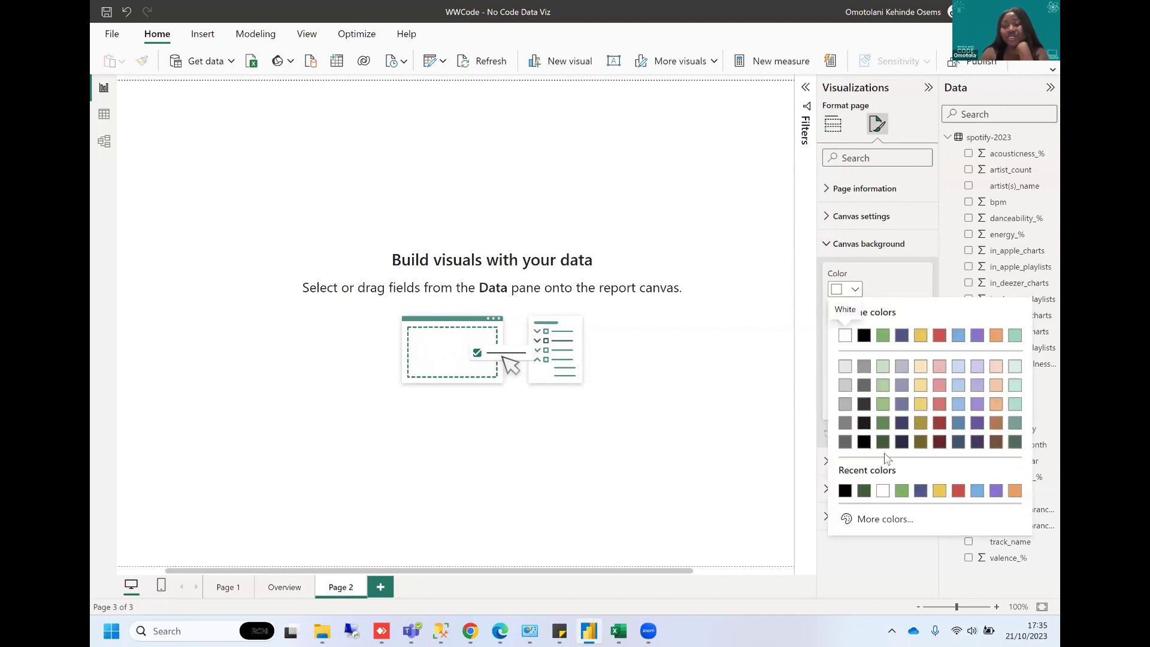
{"action": "left_click", "coordinate": [863, 492]}
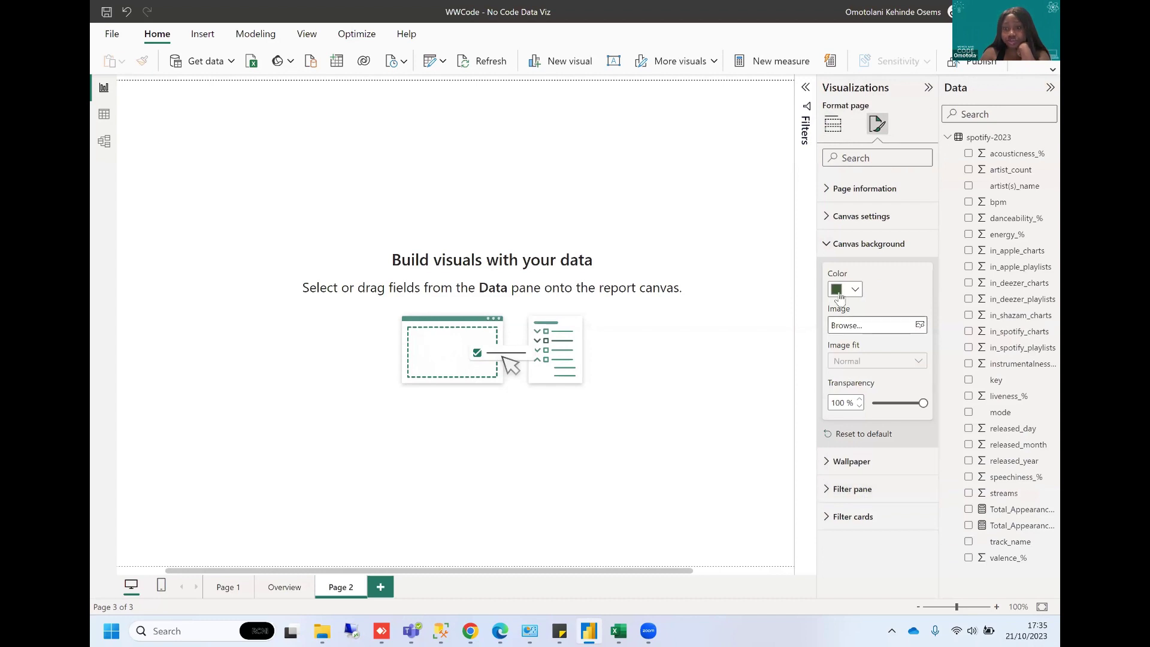
{"action": "left_click", "coordinate": [727, 181]}
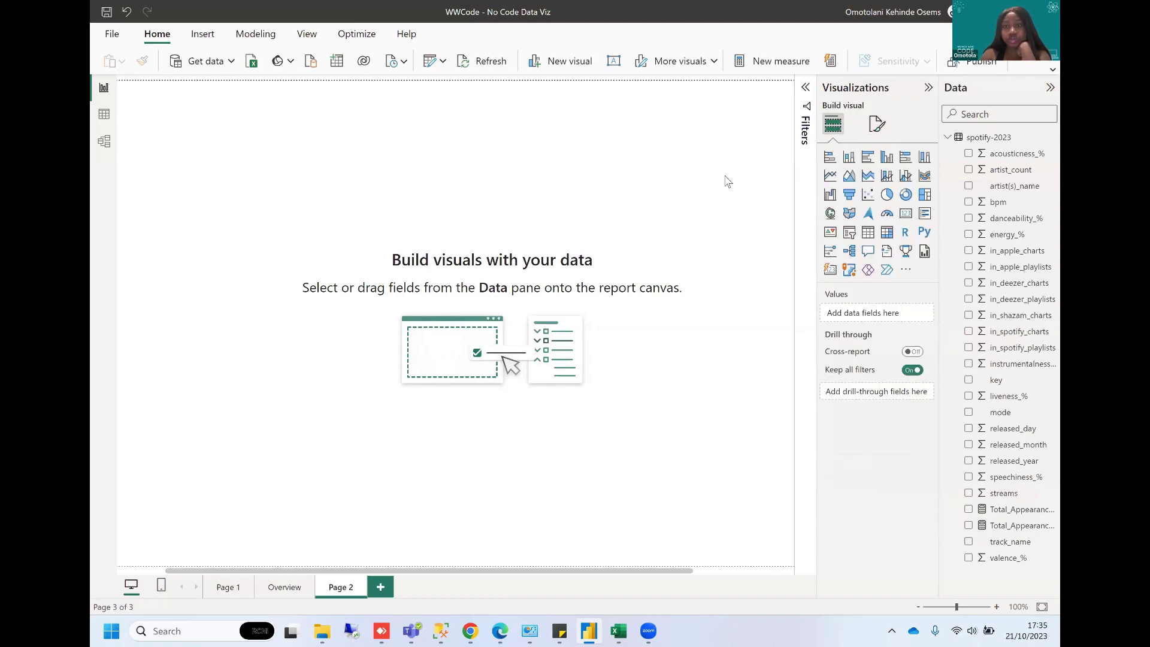
{"action": "left_click", "coordinate": [877, 124]}
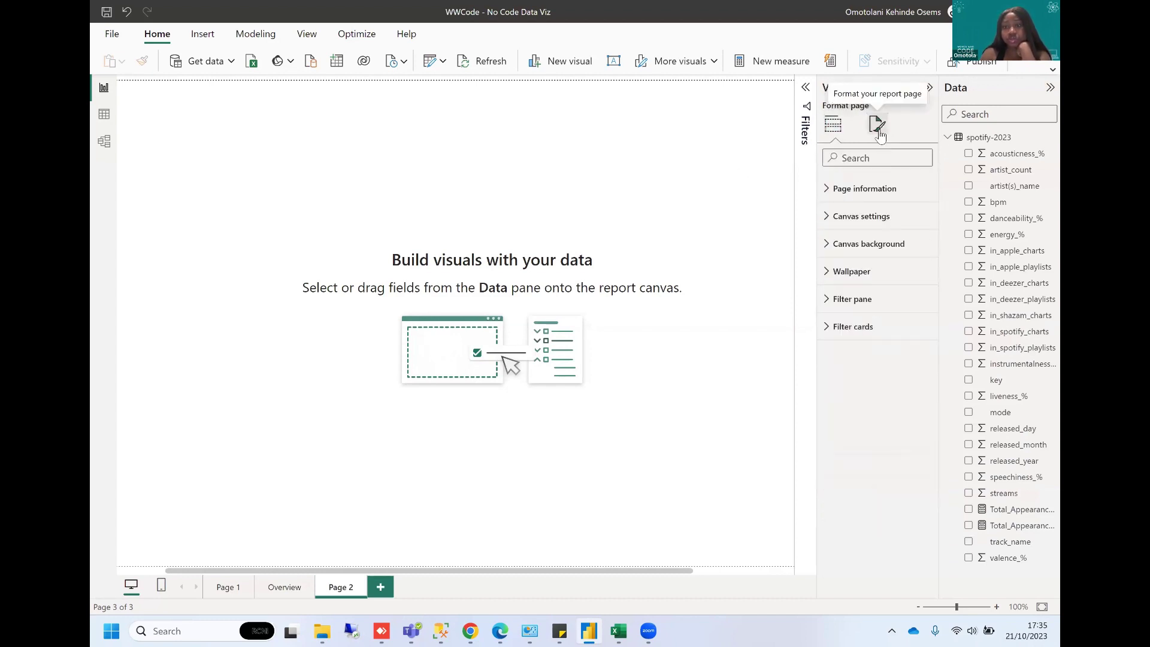
{"action": "left_click", "coordinate": [829, 243]}
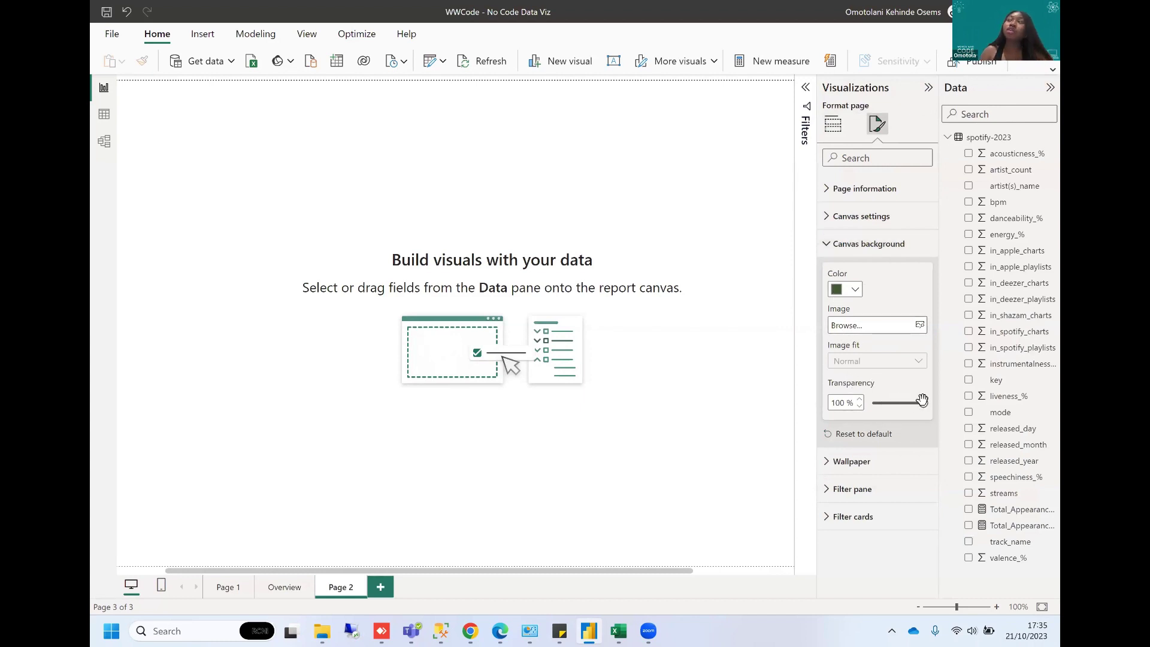
{"action": "left_click_drag", "start_coordinate": [922, 400], "coordinate": [860, 405]}
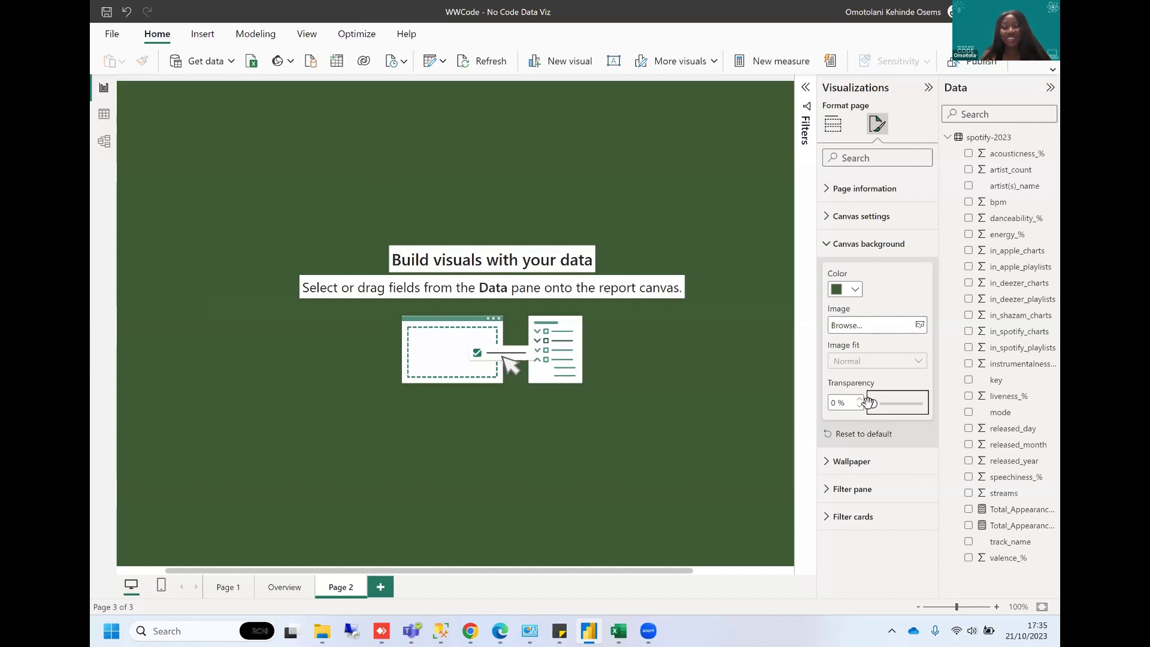
{"action": "left_click_drag", "start_coordinate": [868, 401], "coordinate": [915, 404]}
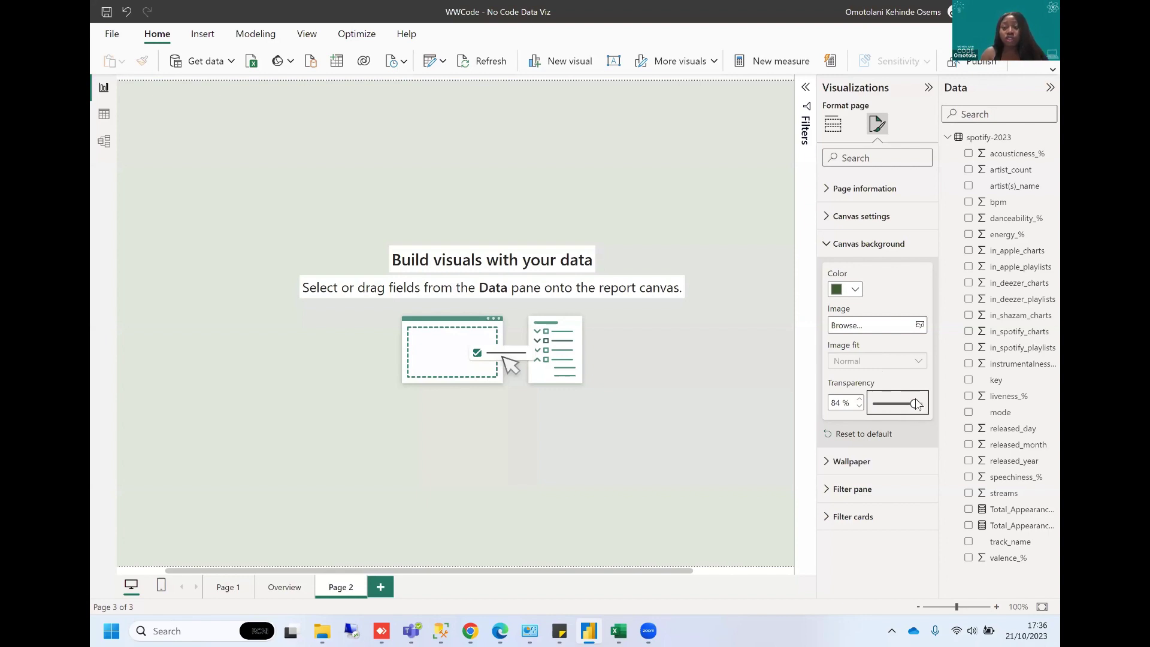
Set Page 2's canvas size type to Custom with a height of 1000 px.
{"action": "left_click", "coordinate": [846, 222]}
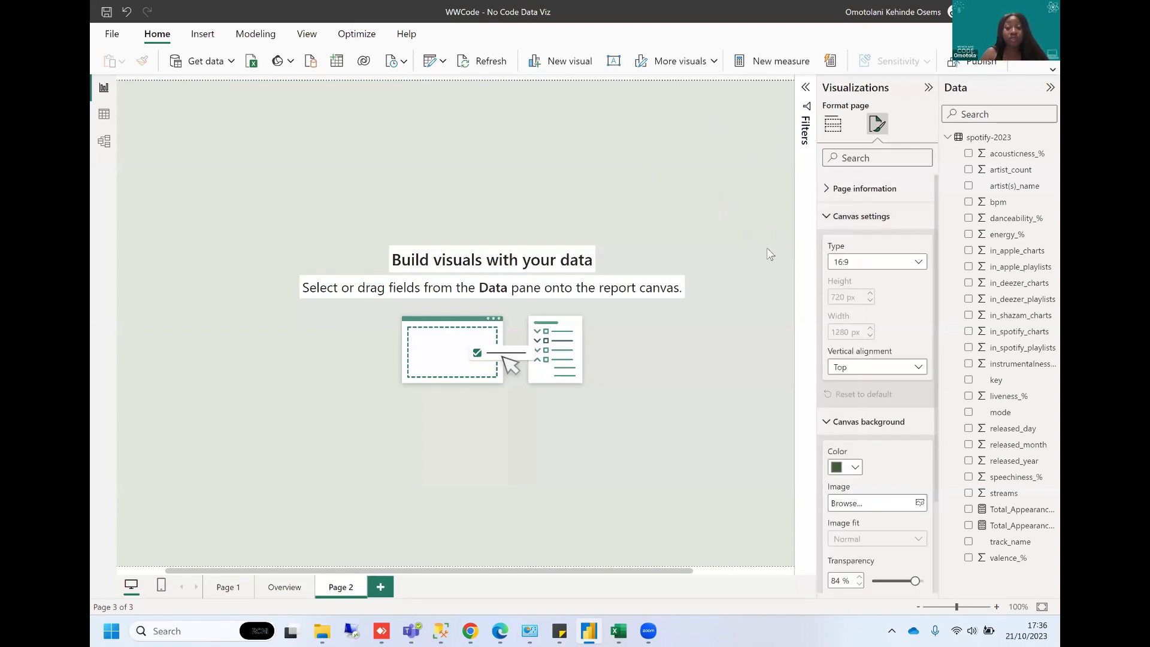
{"action": "left_click", "coordinate": [874, 262]}
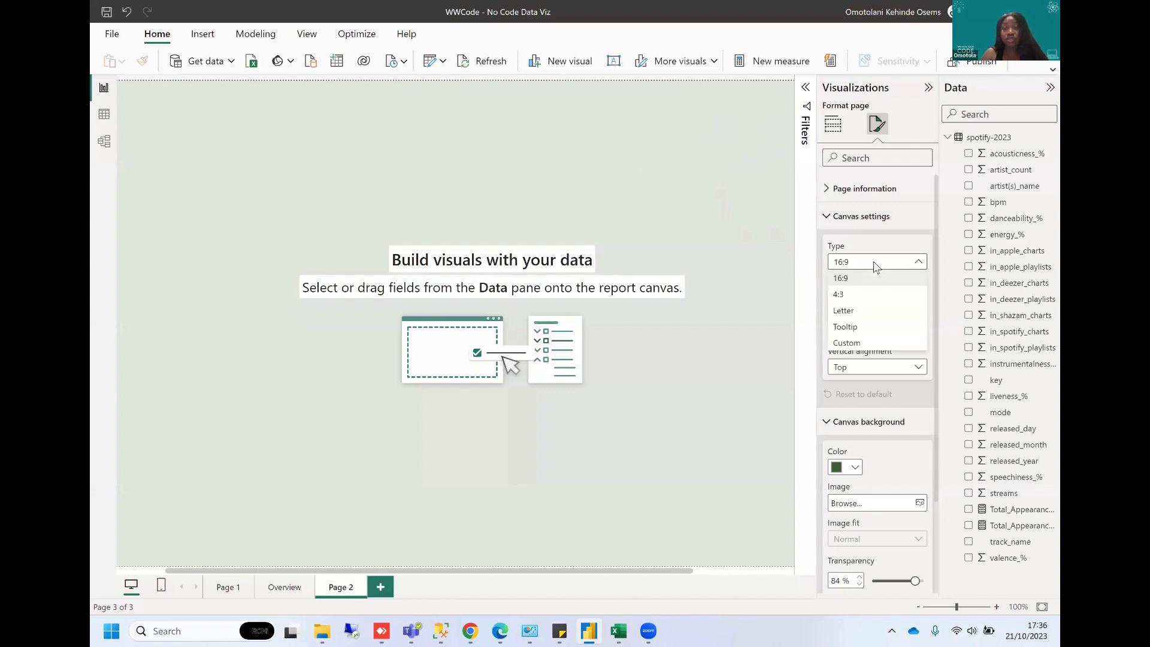
{"action": "left_click", "coordinate": [847, 343]}
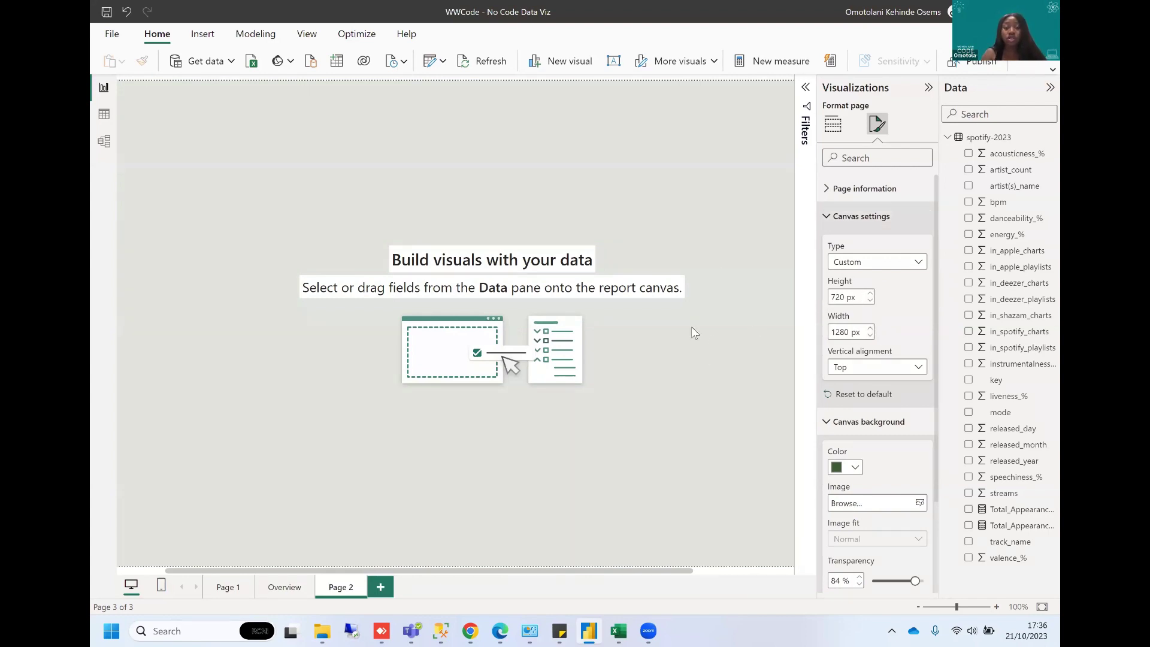
{"action": "left_click", "coordinate": [871, 293]}
{"action": "double_click", "coordinate": [843, 296]}
{"action": "type", "text": "100"}
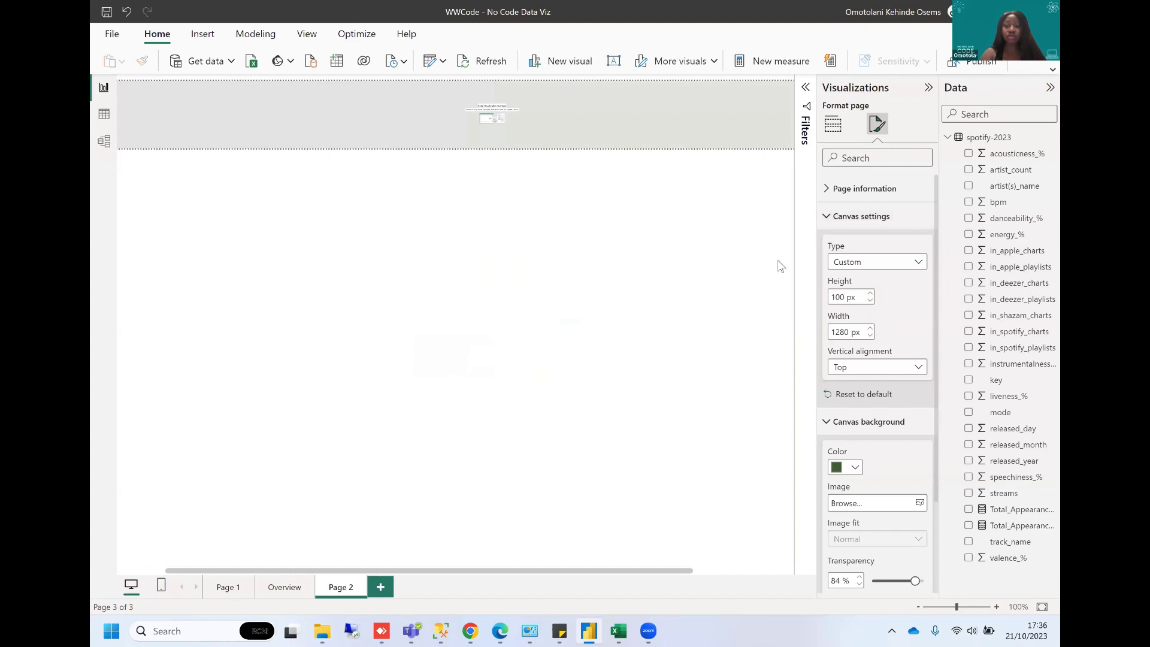
{"action": "type", "text": "0"}
{"action": "scroll", "coordinate": [707, 241], "scroll_direction": "right", "scroll_amount": 3}
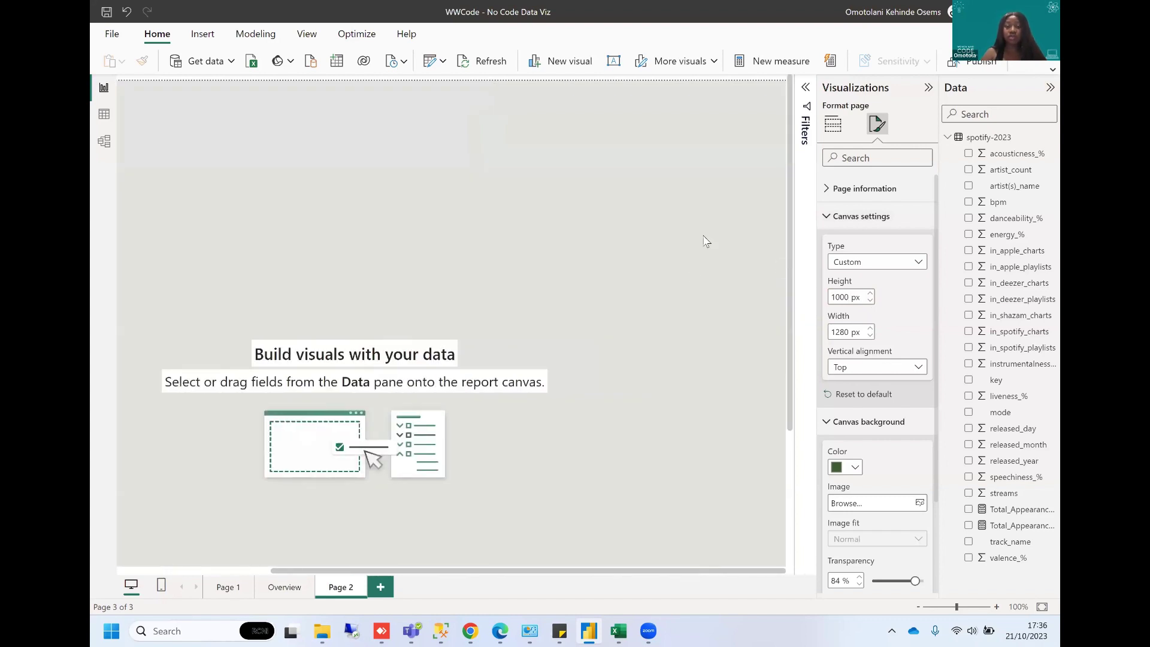
{"action": "scroll", "coordinate": [707, 241], "scroll_direction": "left", "scroll_amount": 4}
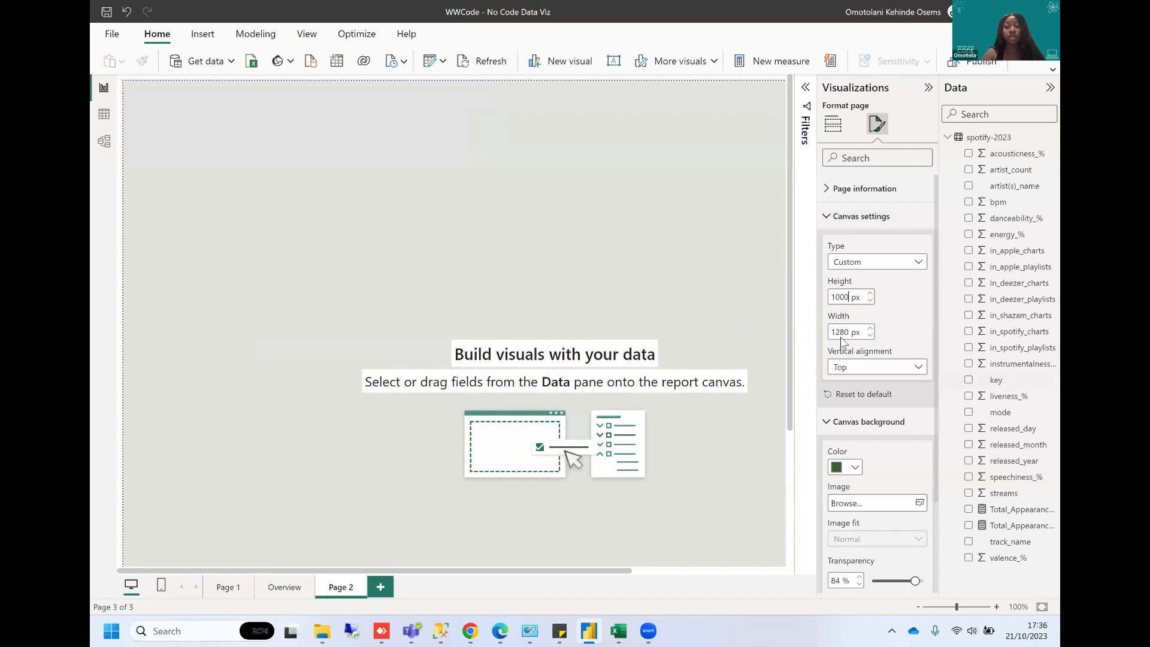
{"action": "scroll", "coordinate": [735, 271], "scroll_direction": "down", "scroll_amount": 3}
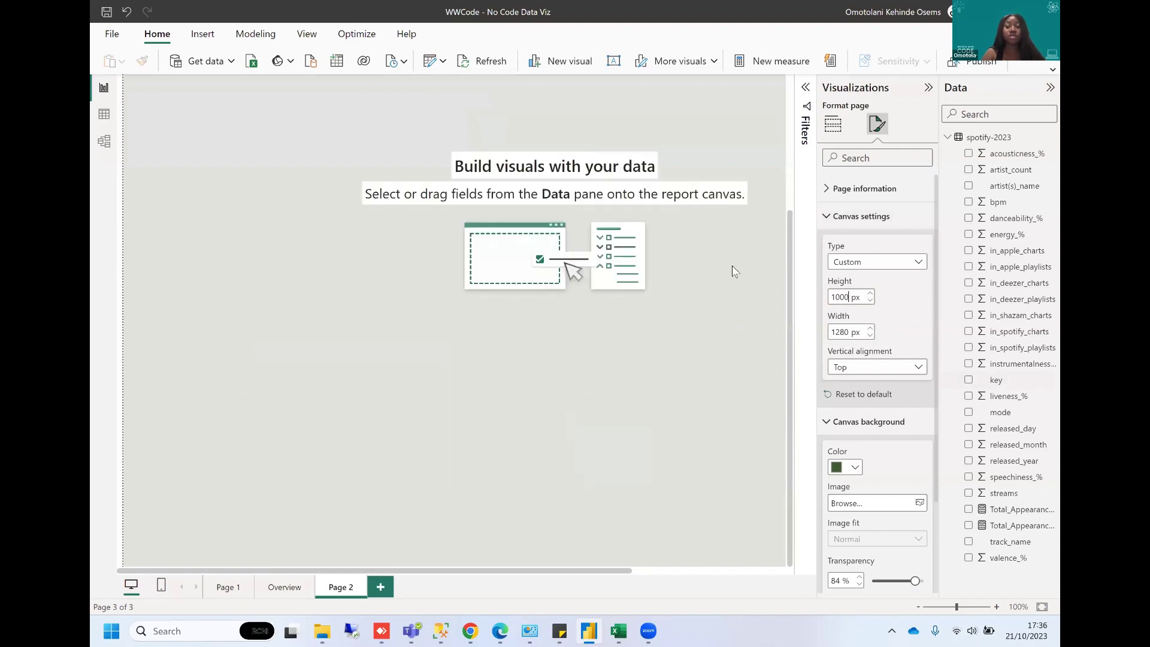
{"action": "scroll", "coordinate": [735, 271], "scroll_direction": "right", "scroll_amount": 4}
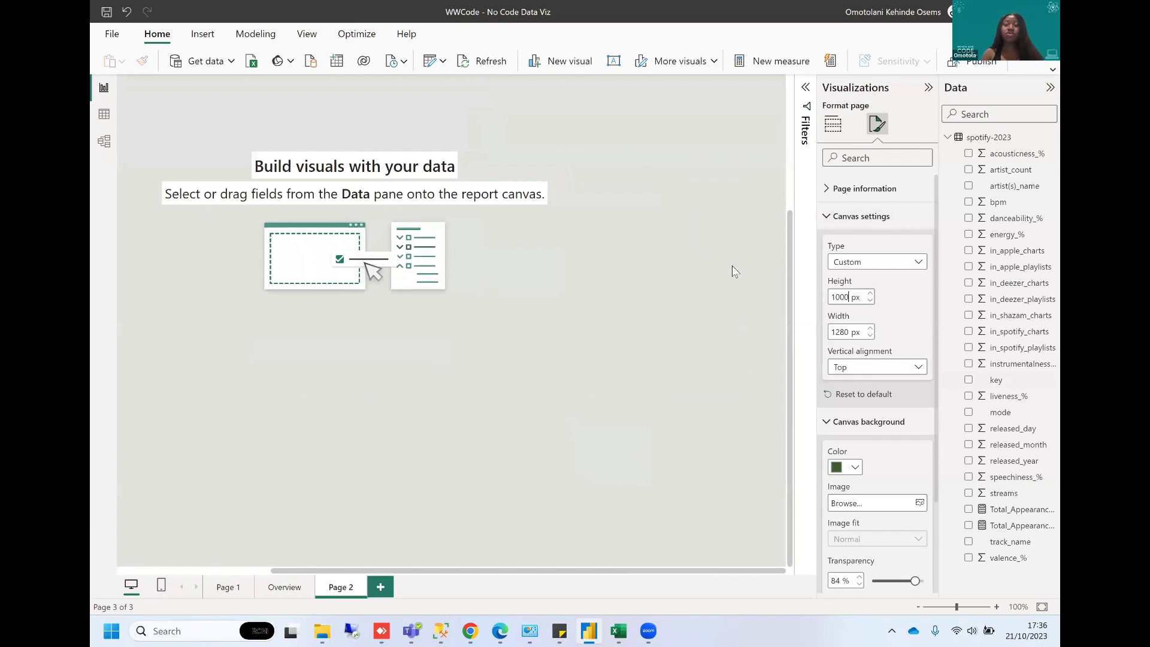
Collapse the canvas sections, check the wallpaper settings, and return to Build visual.
{"action": "left_click", "coordinate": [828, 217]}
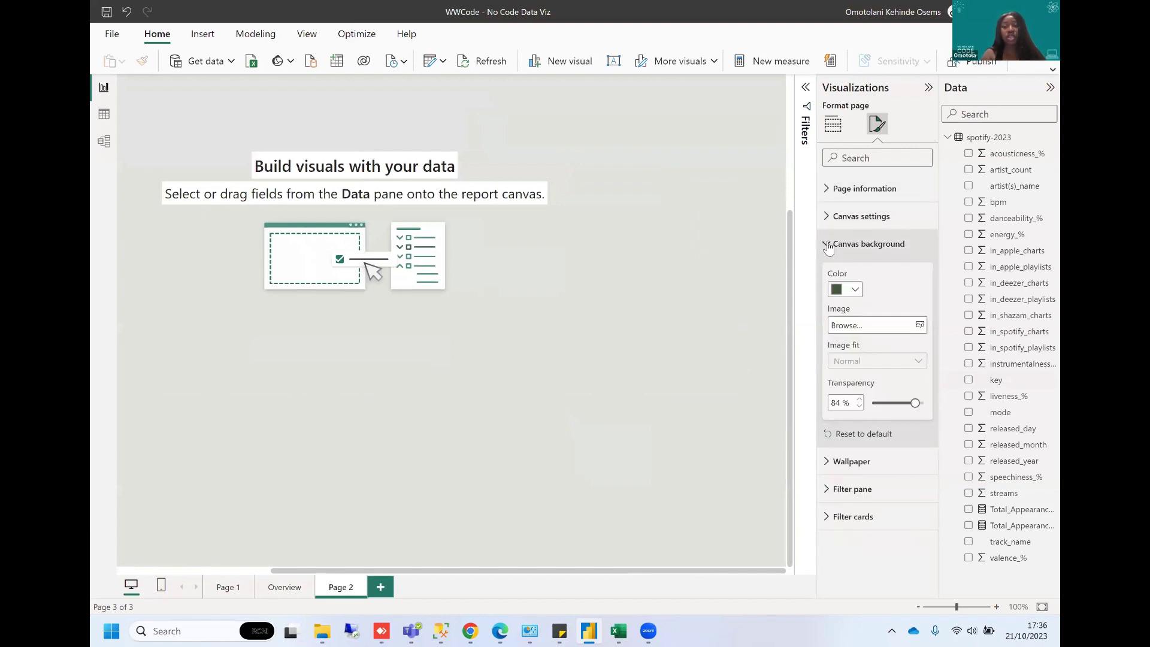
{"action": "left_click", "coordinate": [828, 248]}
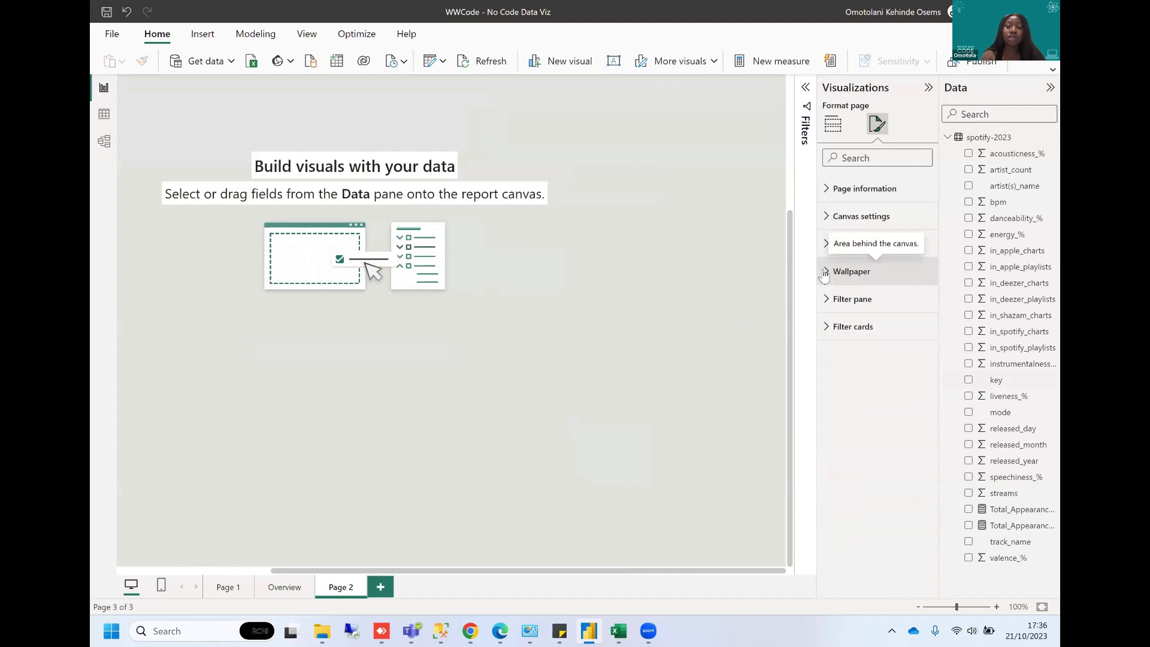
{"action": "left_click", "coordinate": [825, 272]}
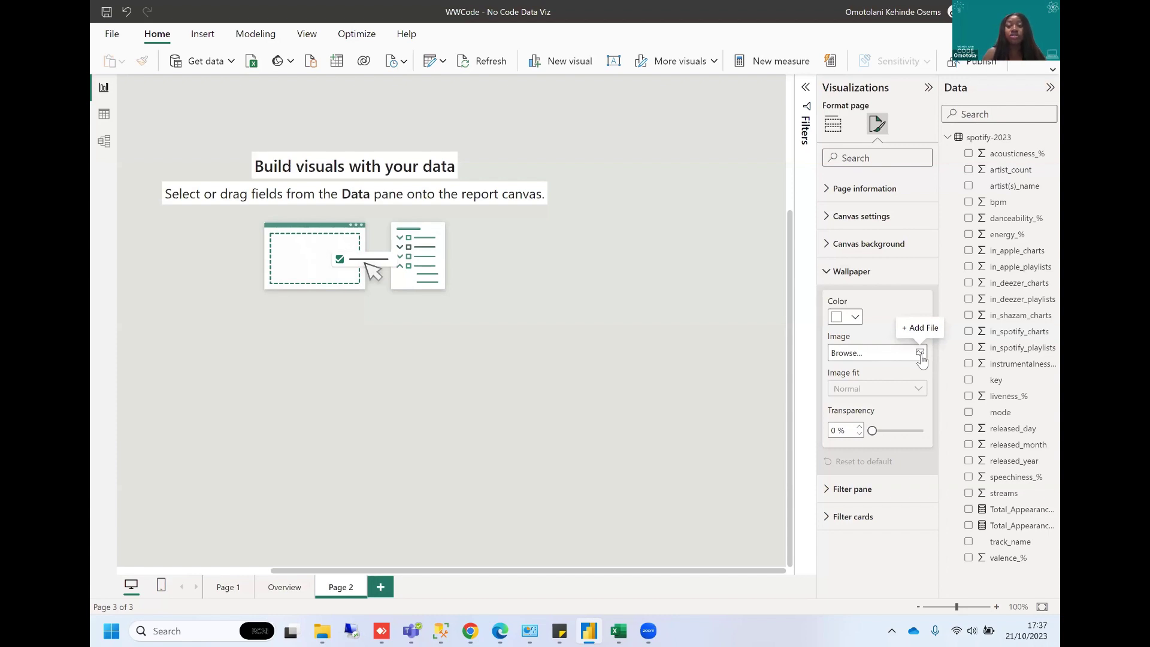
{"action": "left_click", "coordinate": [829, 273]}
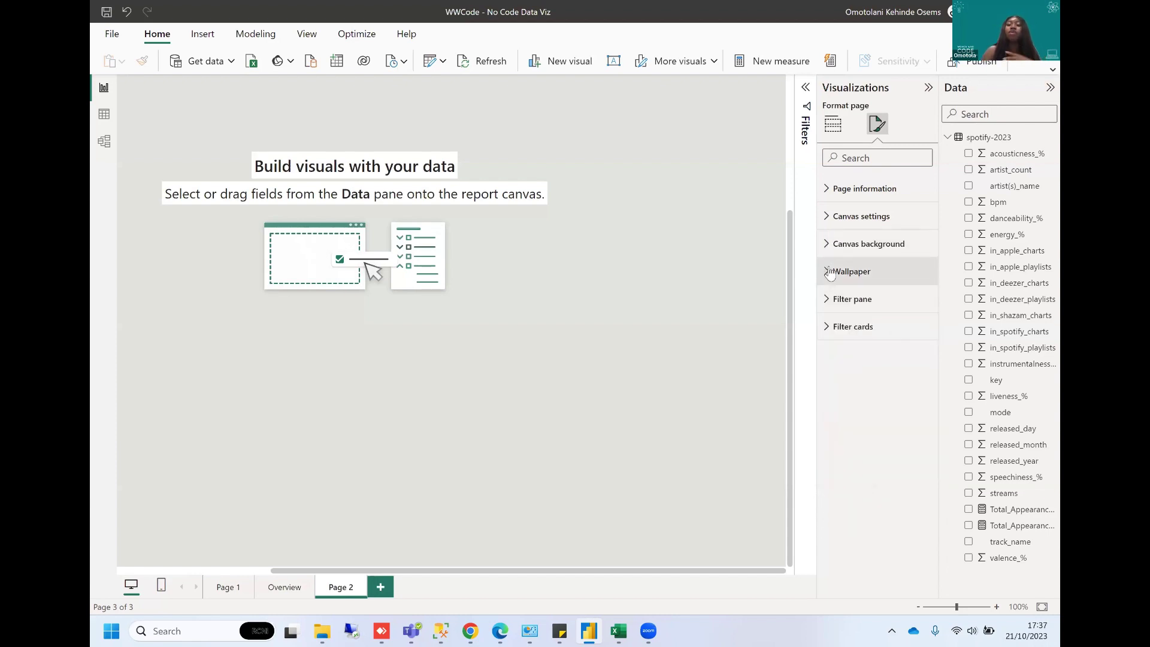
{"action": "left_click", "coordinate": [830, 127]}
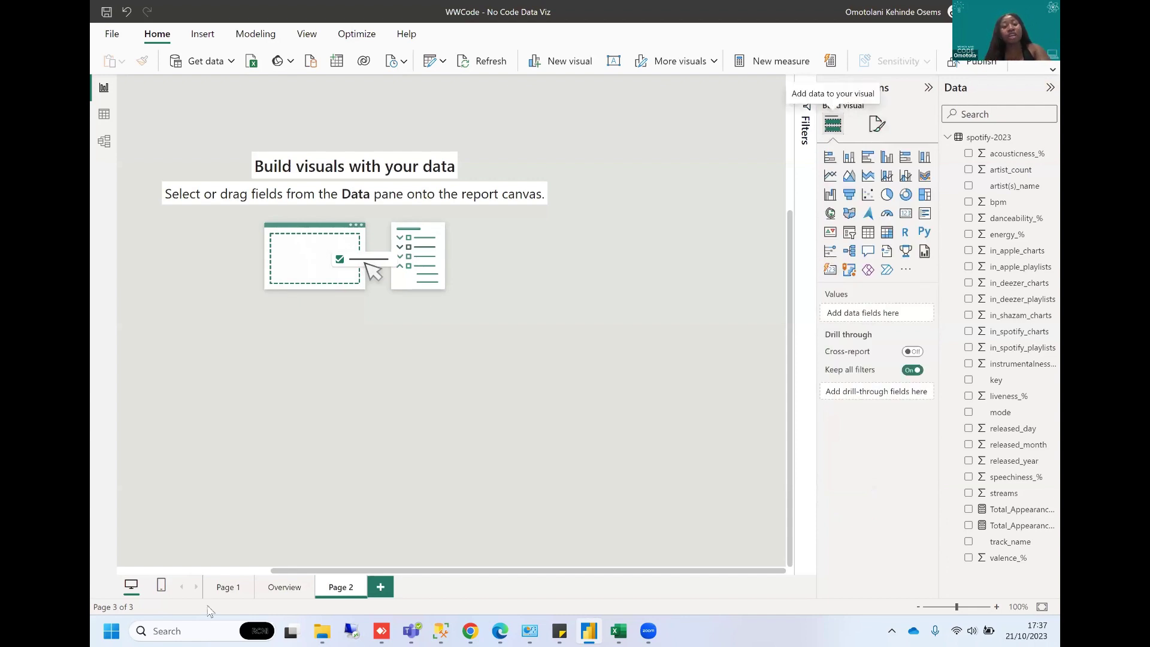
Scroll around the Overview page's Top Five Artist, Top Ten Songs and release-day charts.
{"action": "left_click", "coordinate": [281, 588]}
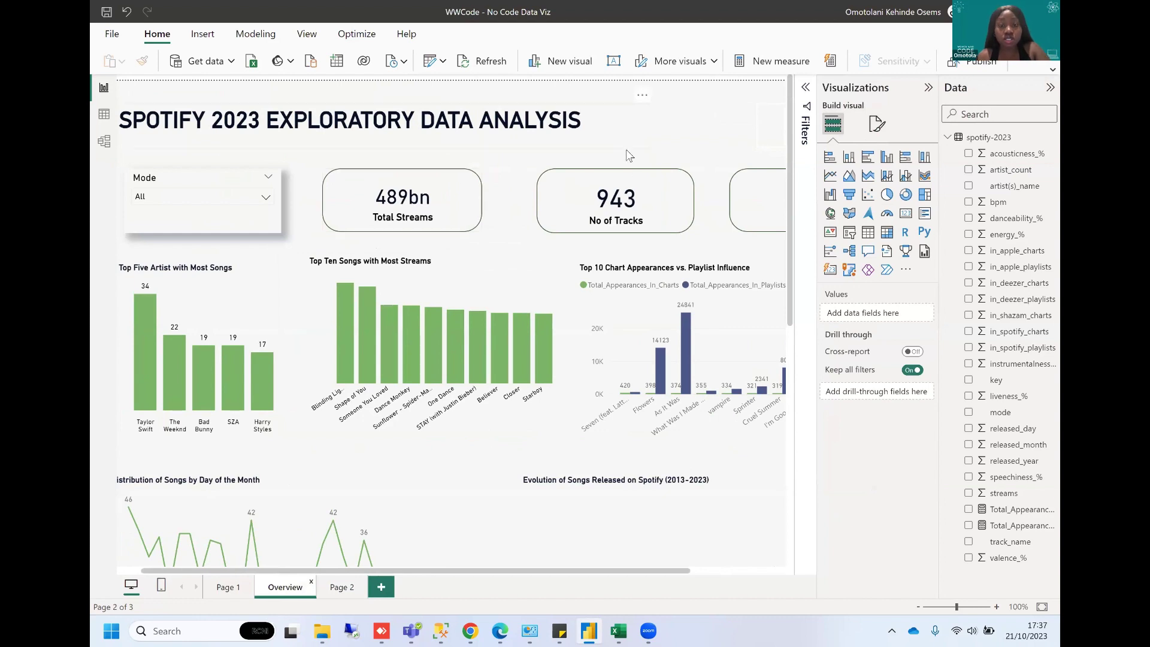
{"action": "scroll", "coordinate": [665, 160], "scroll_direction": "right", "scroll_amount": 3}
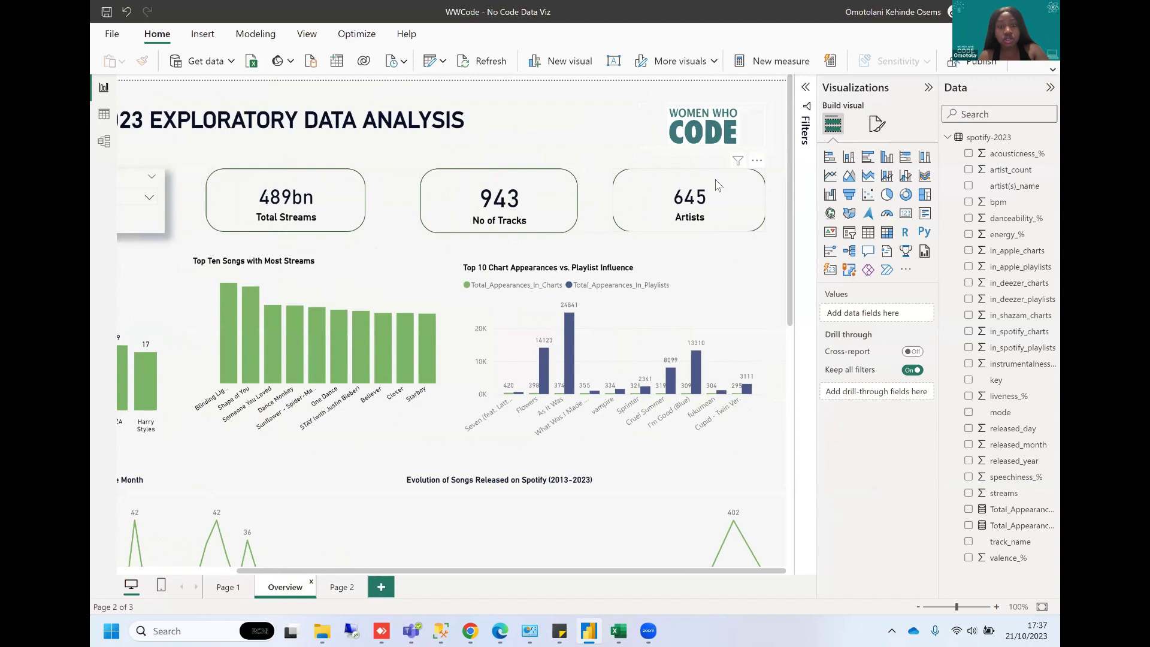
{"action": "scroll", "coordinate": [160, 277], "scroll_direction": "left", "scroll_amount": 4}
{"action": "scroll", "coordinate": [161, 277], "scroll_direction": "down", "scroll_amount": 3}
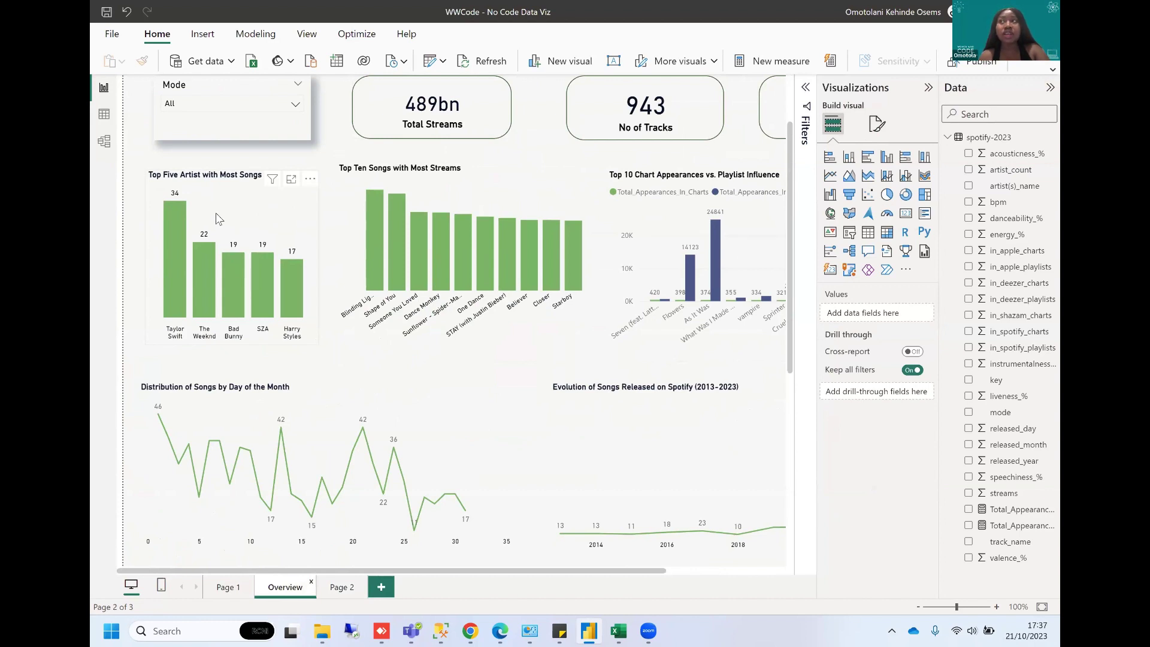
{"action": "scroll", "coordinate": [218, 219], "scroll_direction": "up", "scroll_amount": 3}
{"action": "scroll", "coordinate": [218, 220], "scroll_direction": "right", "scroll_amount": 4}
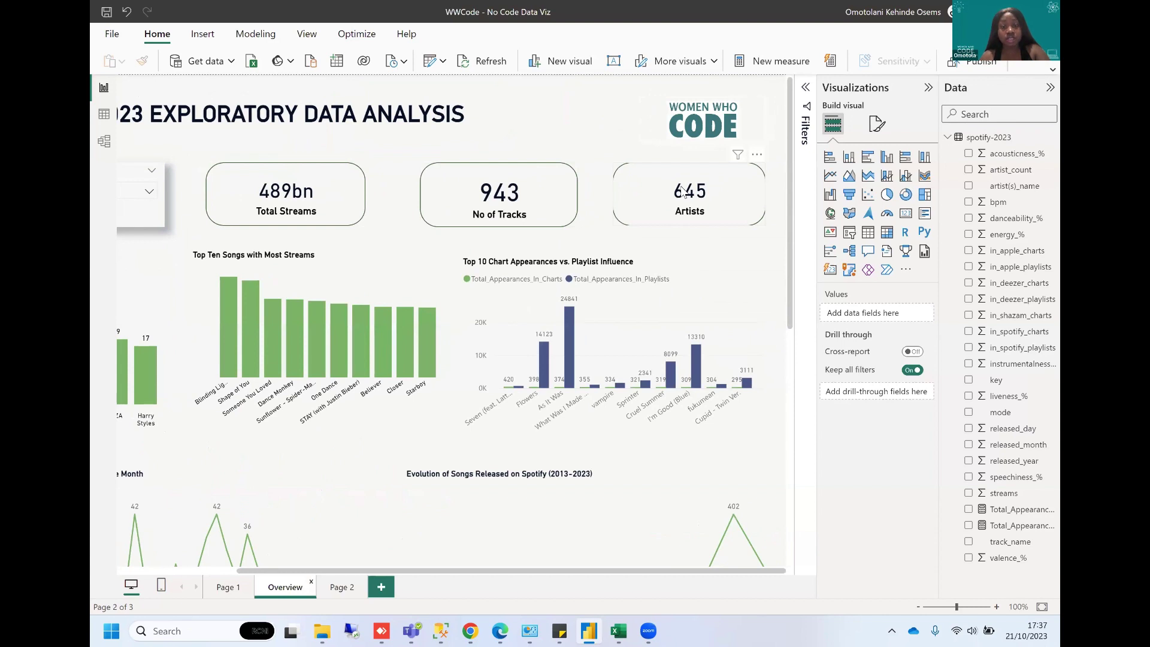
{"action": "scroll", "coordinate": [168, 246], "scroll_direction": "left", "scroll_amount": 4}
{"action": "scroll", "coordinate": [168, 246], "scroll_direction": "down", "scroll_amount": 3}
{"action": "mouse_move", "coordinate": [169, 246]}
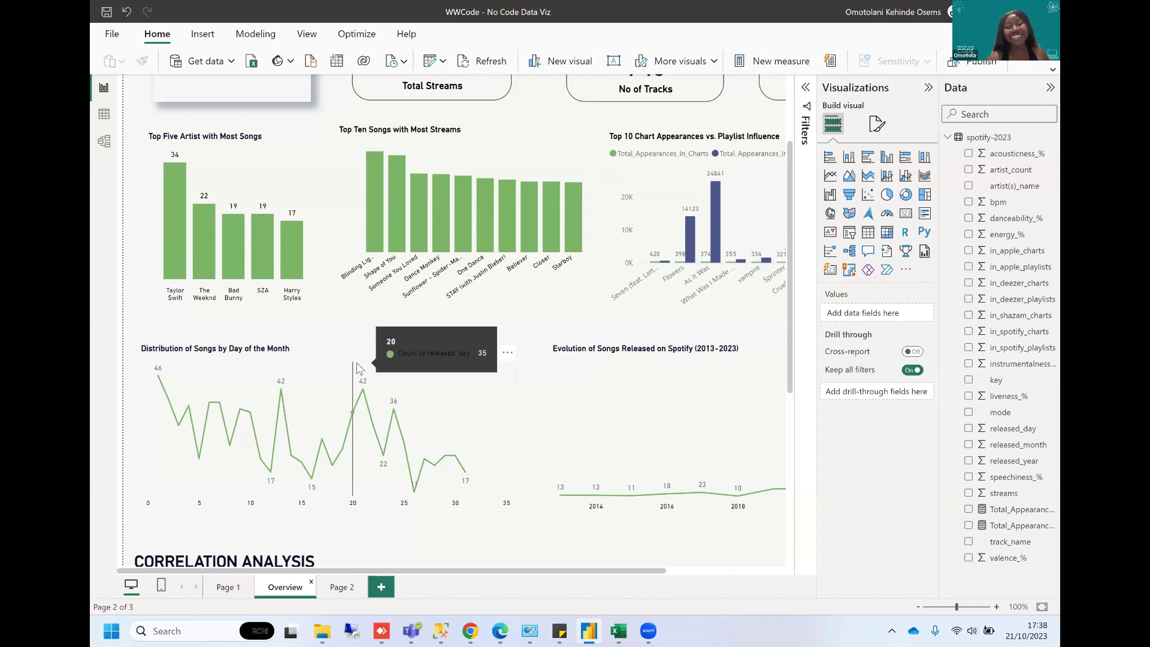
{"action": "scroll", "coordinate": [359, 368], "scroll_direction": "right", "scroll_amount": 2}
{"action": "scroll", "coordinate": [359, 368], "scroll_direction": "right", "scroll_amount": 3}
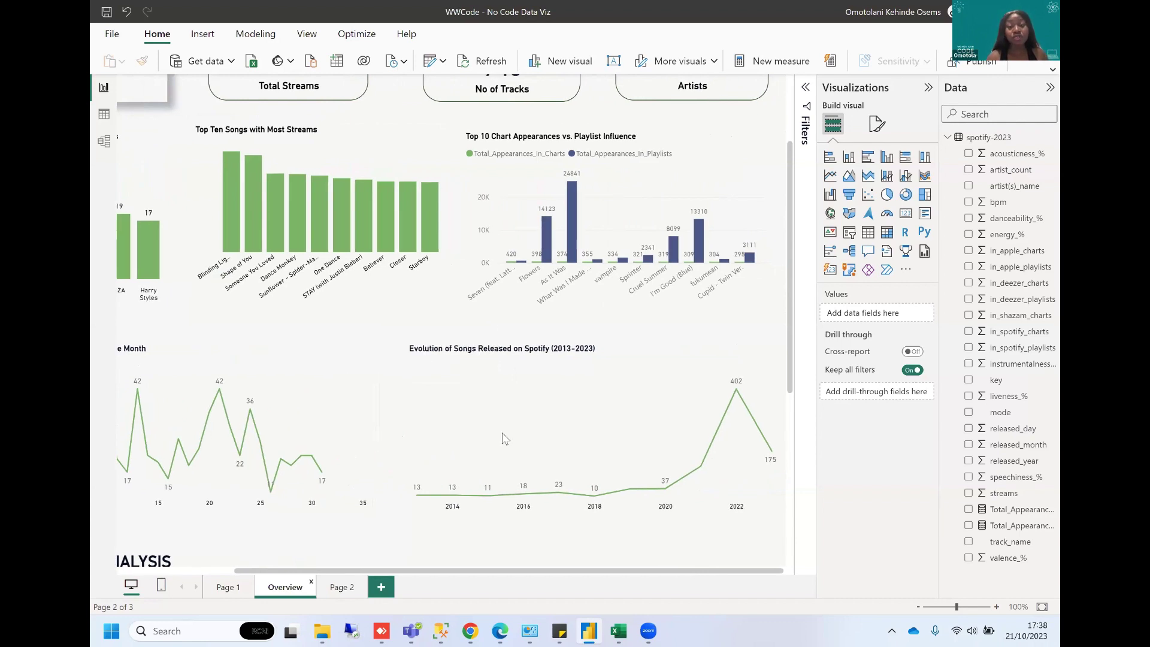
{"action": "mouse_move", "coordinate": [504, 438]}
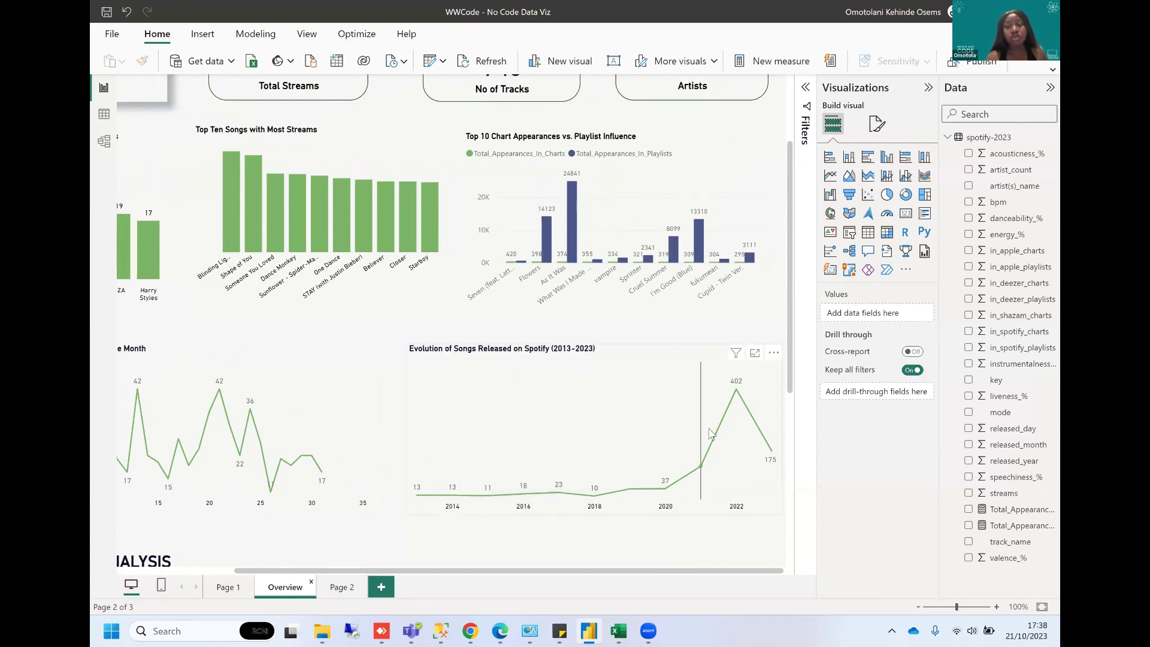
{"action": "mouse_move", "coordinate": [710, 434]}
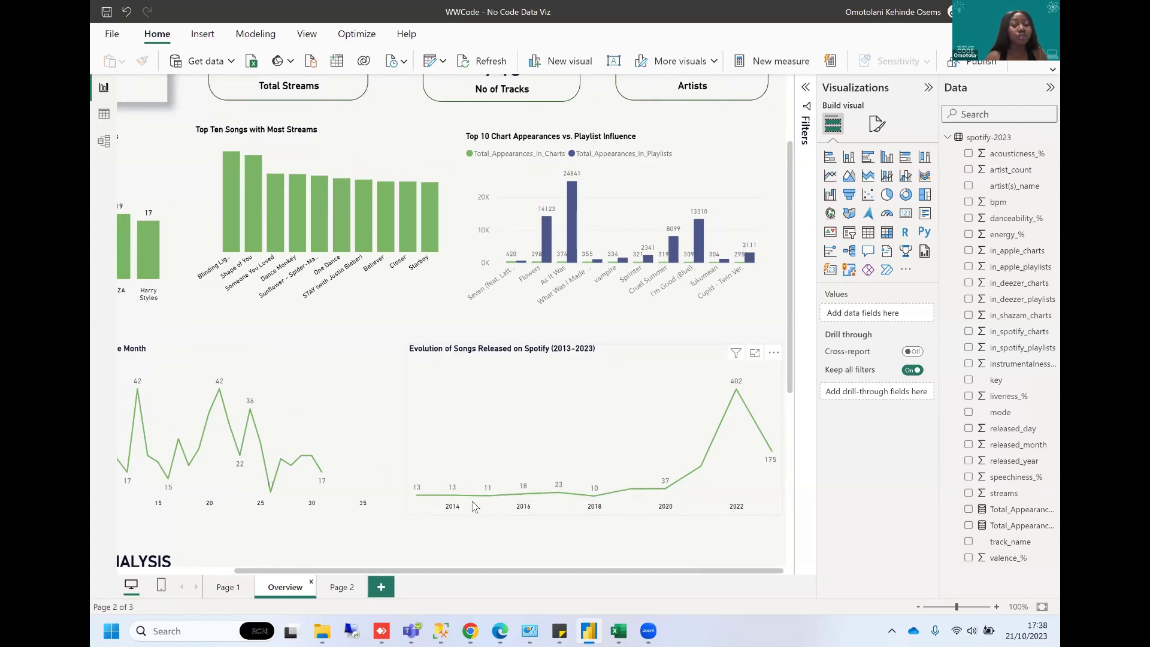
{"action": "mouse_move", "coordinate": [496, 502]}
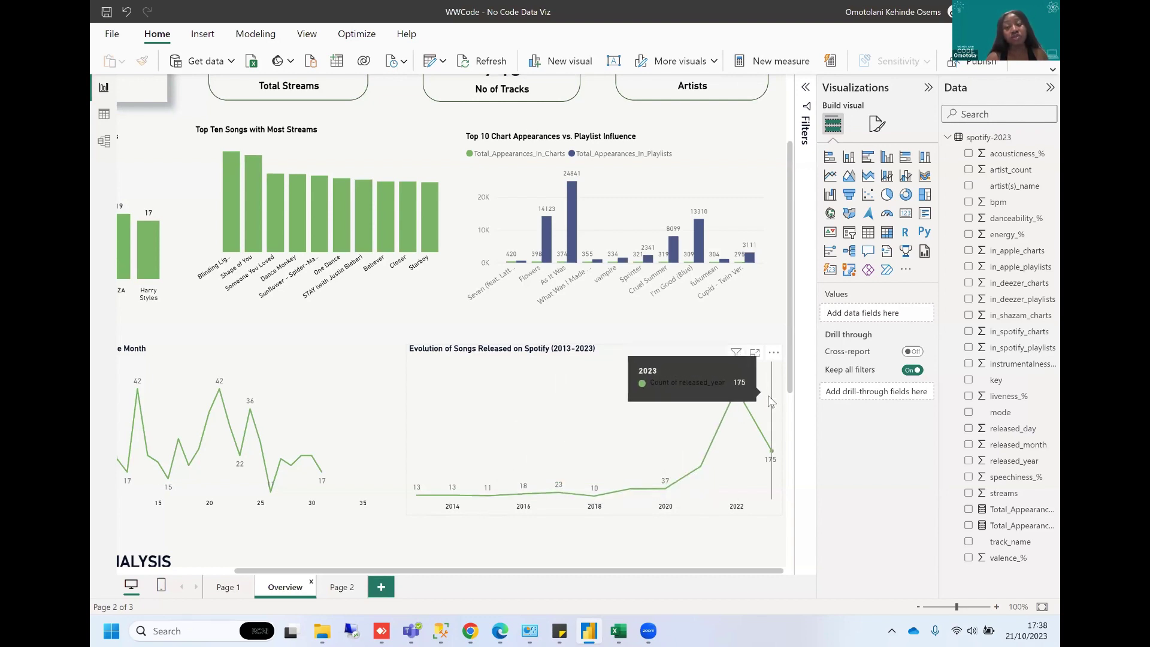
{"action": "scroll", "coordinate": [572, 437], "scroll_direction": "down", "scroll_amount": 5}
{"action": "scroll", "coordinate": [572, 438], "scroll_direction": "left", "scroll_amount": 2}
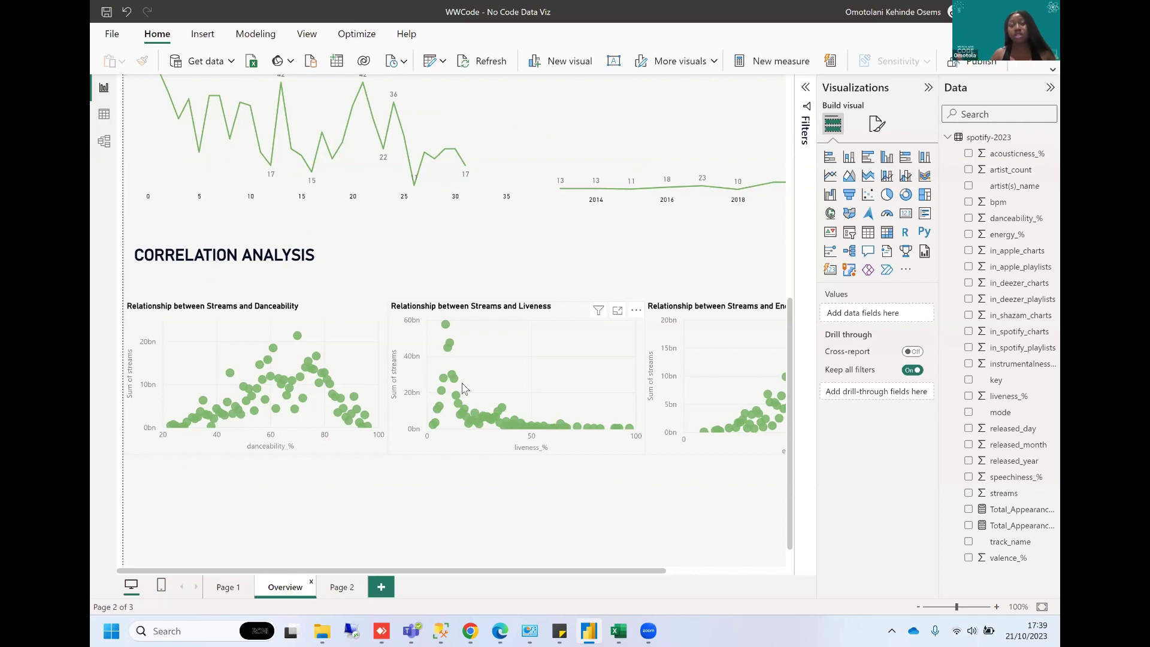
{"action": "mouse_move", "coordinate": [598, 433]}
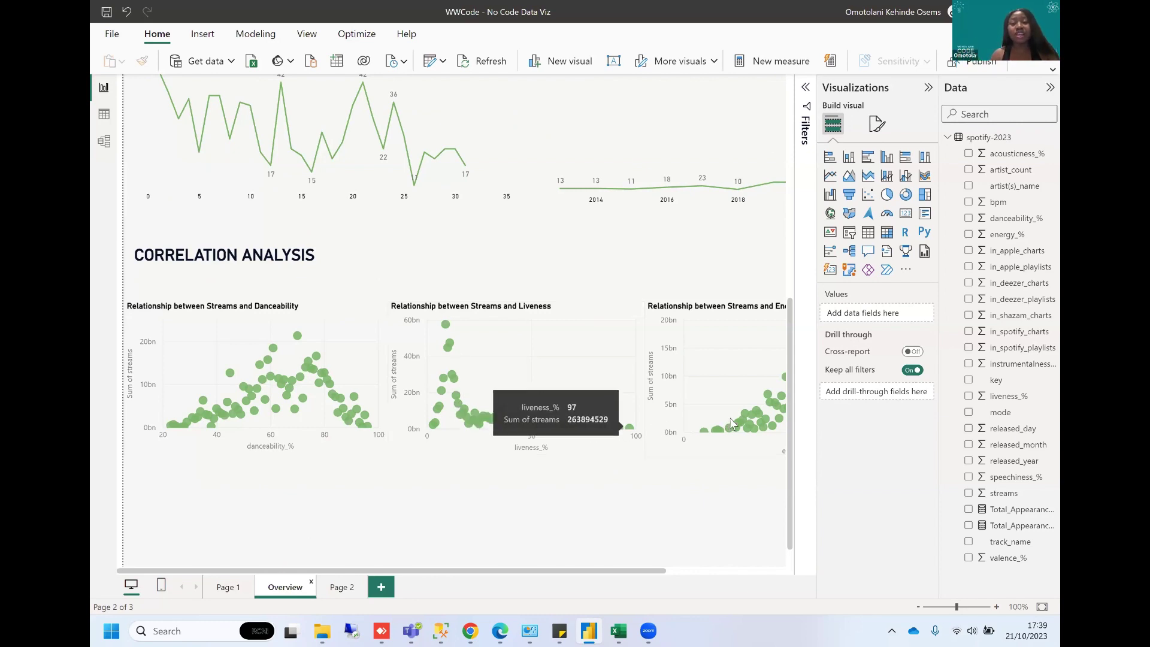
{"action": "scroll", "coordinate": [476, 432], "scroll_direction": "right", "scroll_amount": 5}
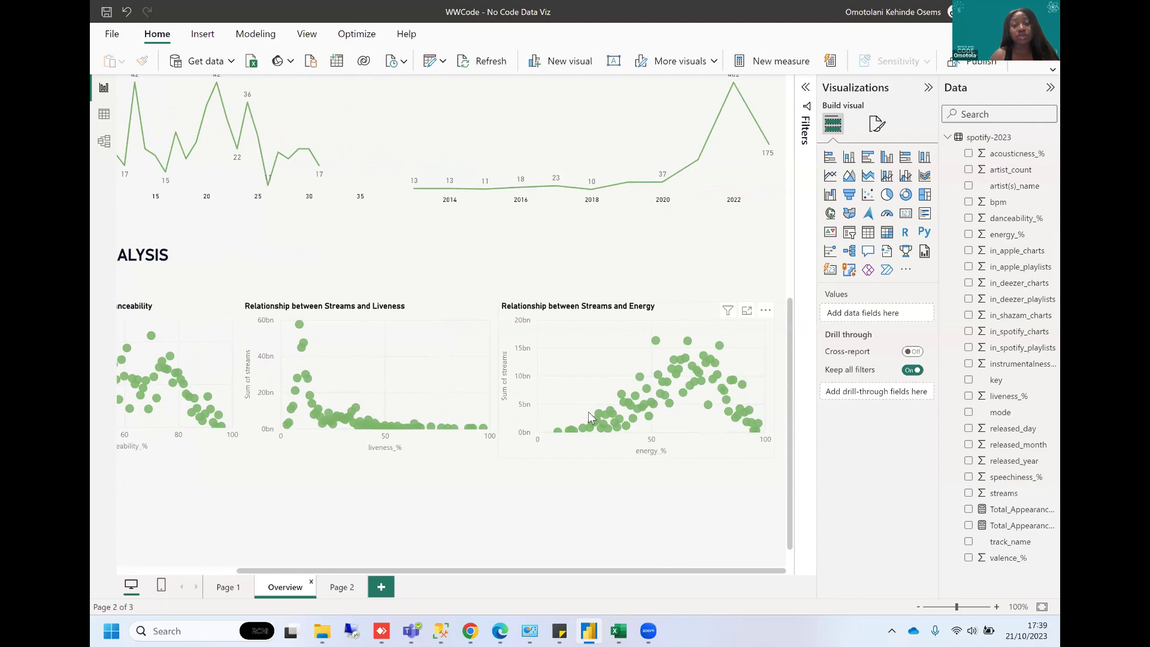
{"action": "scroll", "coordinate": [525, 254], "scroll_direction": "up", "scroll_amount": 3}
{"action": "scroll", "coordinate": [524, 254], "scroll_direction": "up", "scroll_amount": 3}
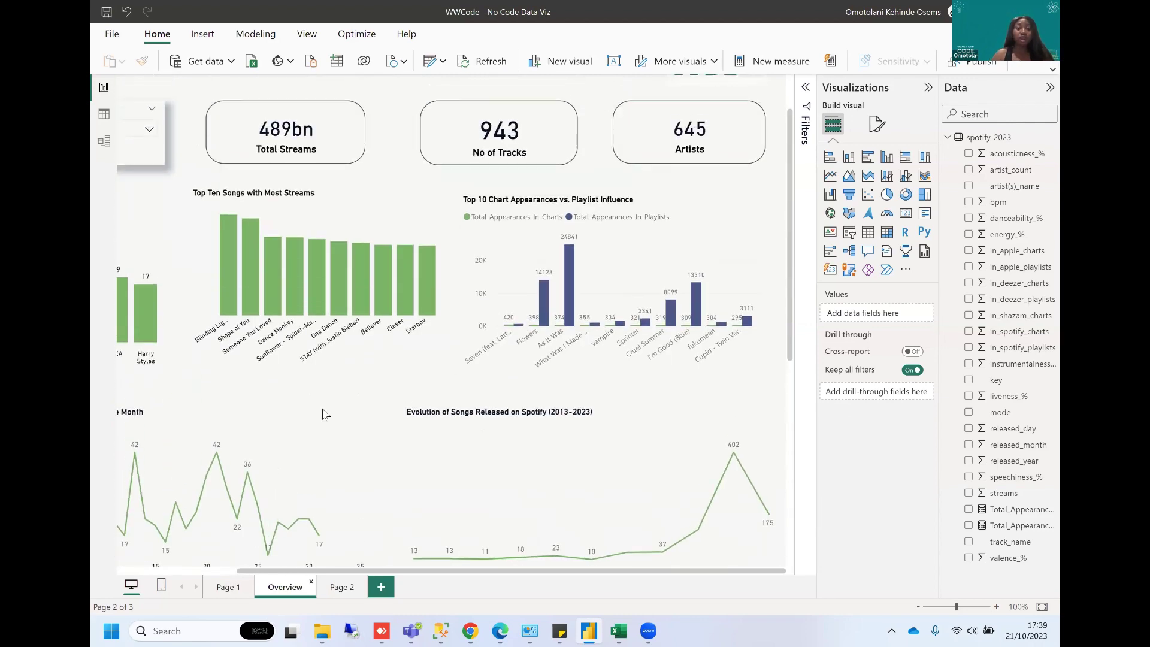
{"action": "scroll", "coordinate": [479, 214], "scroll_direction": "left", "scroll_amount": 2}
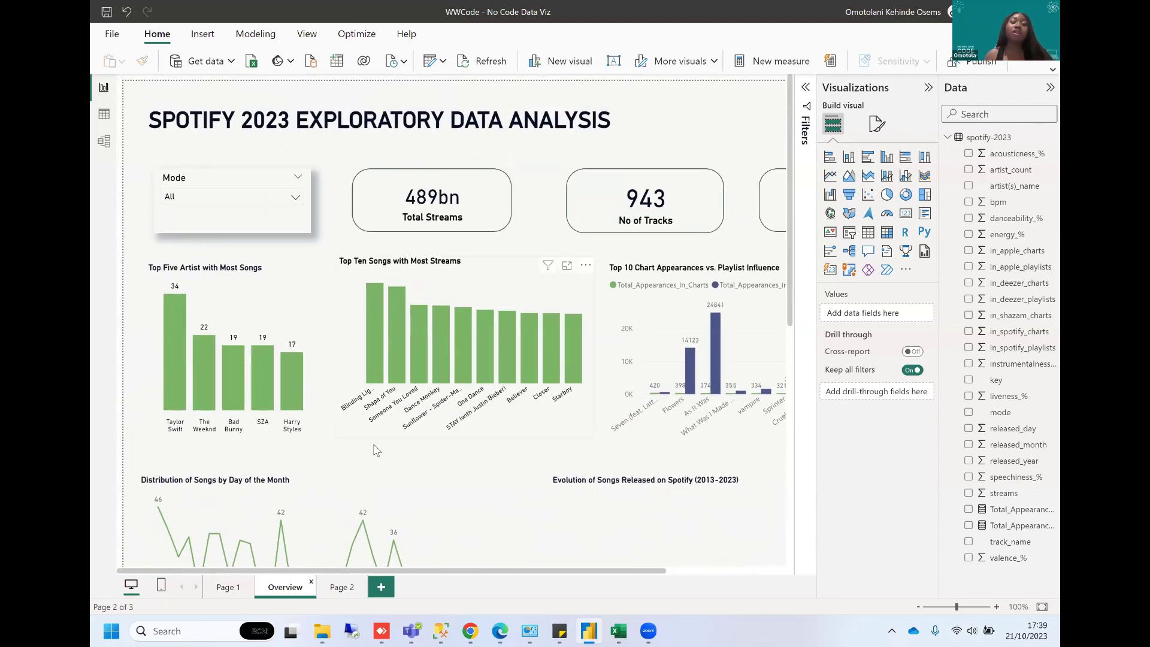
{"action": "left_click", "coordinate": [458, 204]}
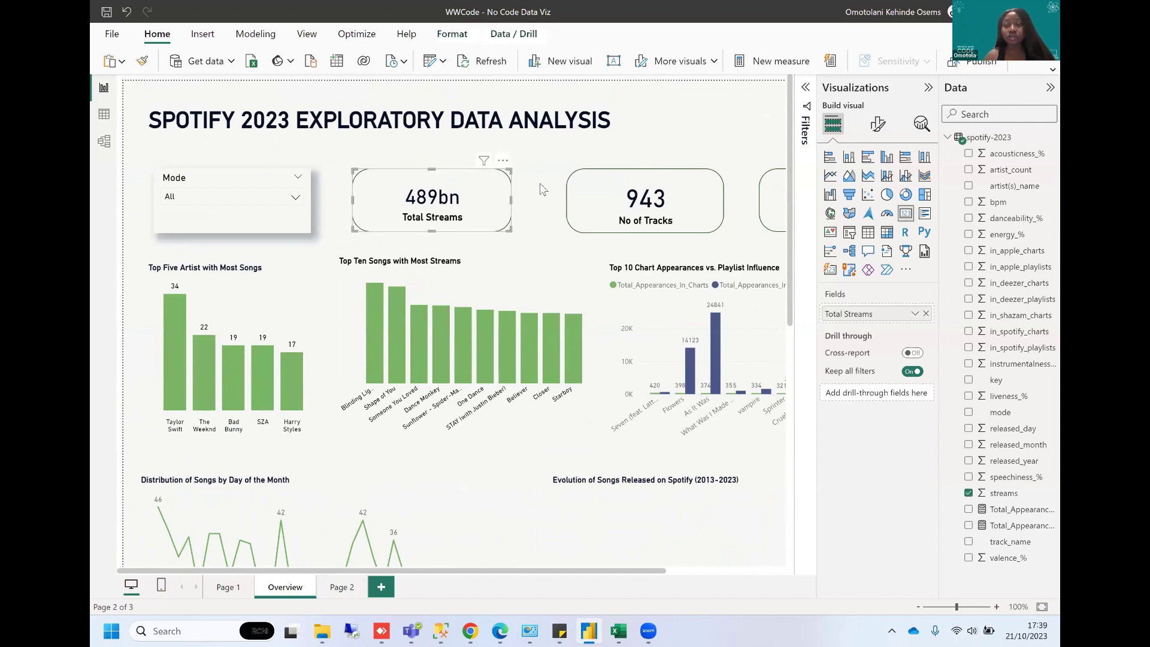
Add a card showing Sum of streams (489bn) to Page 2, size and centre it, and hide both panes.
{"action": "left_click", "coordinate": [340, 588]}
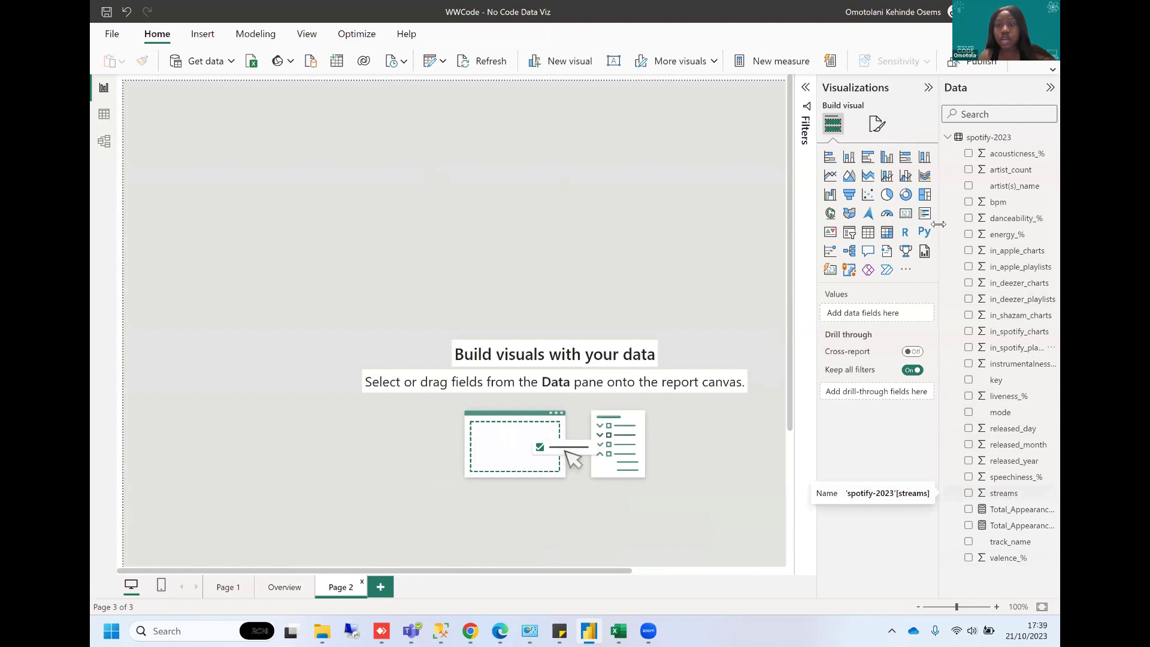
{"action": "left_click", "coordinate": [907, 215]}
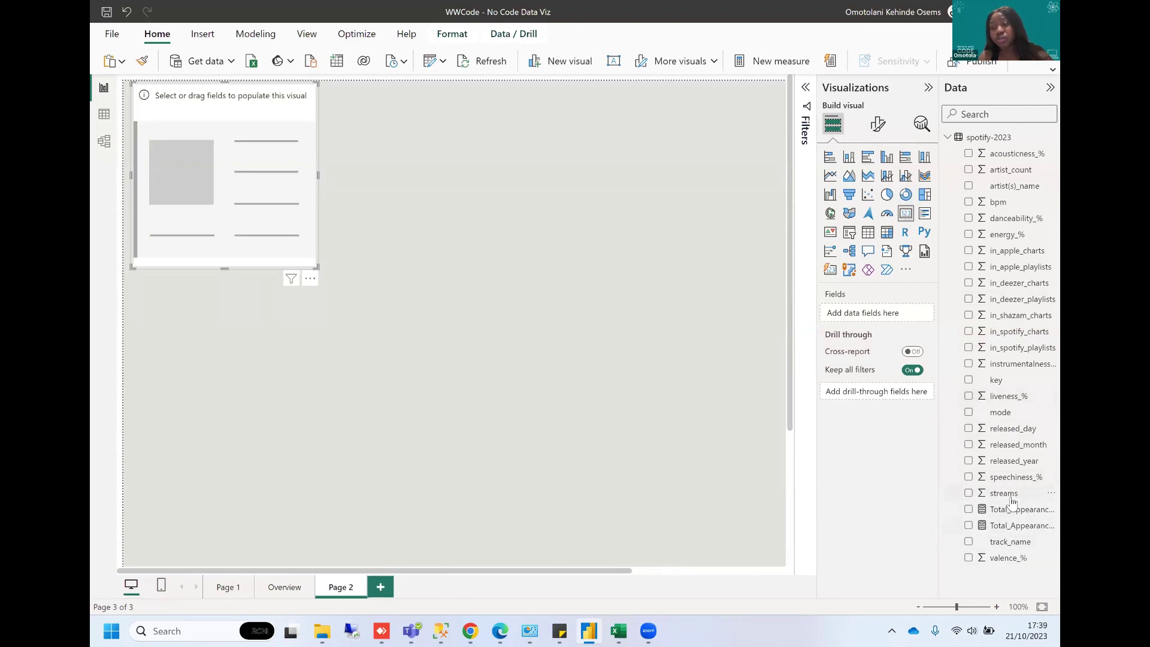
{"action": "left_click_drag", "start_coordinate": [1004, 493], "coordinate": [875, 317]}
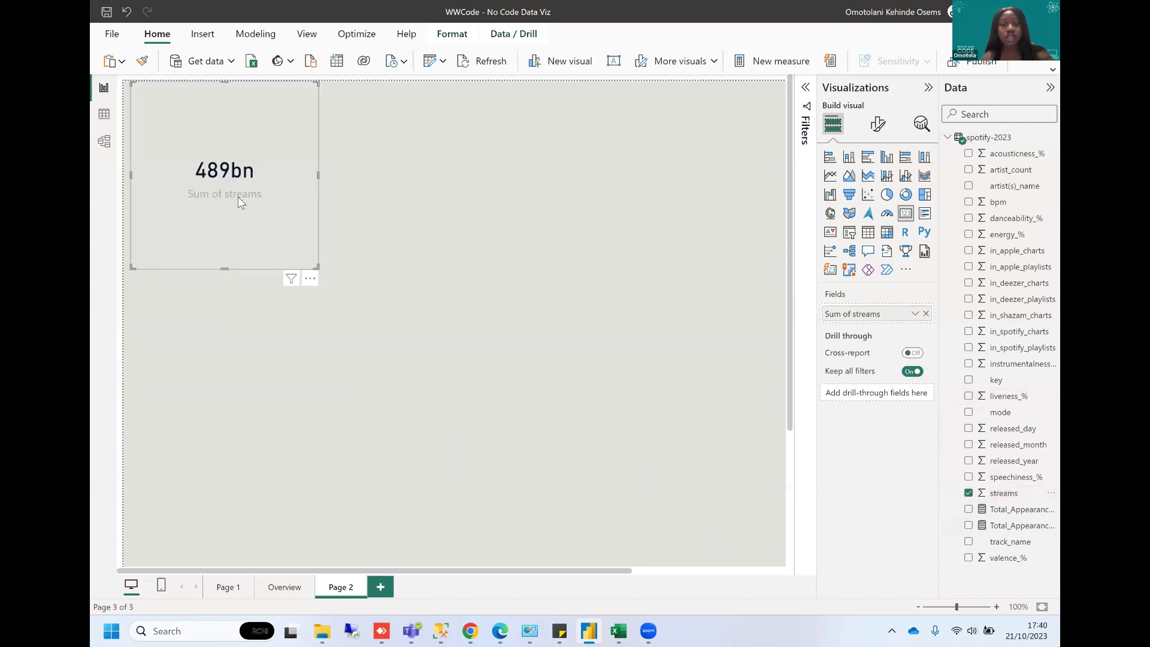
{"action": "left_click_drag", "start_coordinate": [318, 267], "coordinate": [330, 155]}
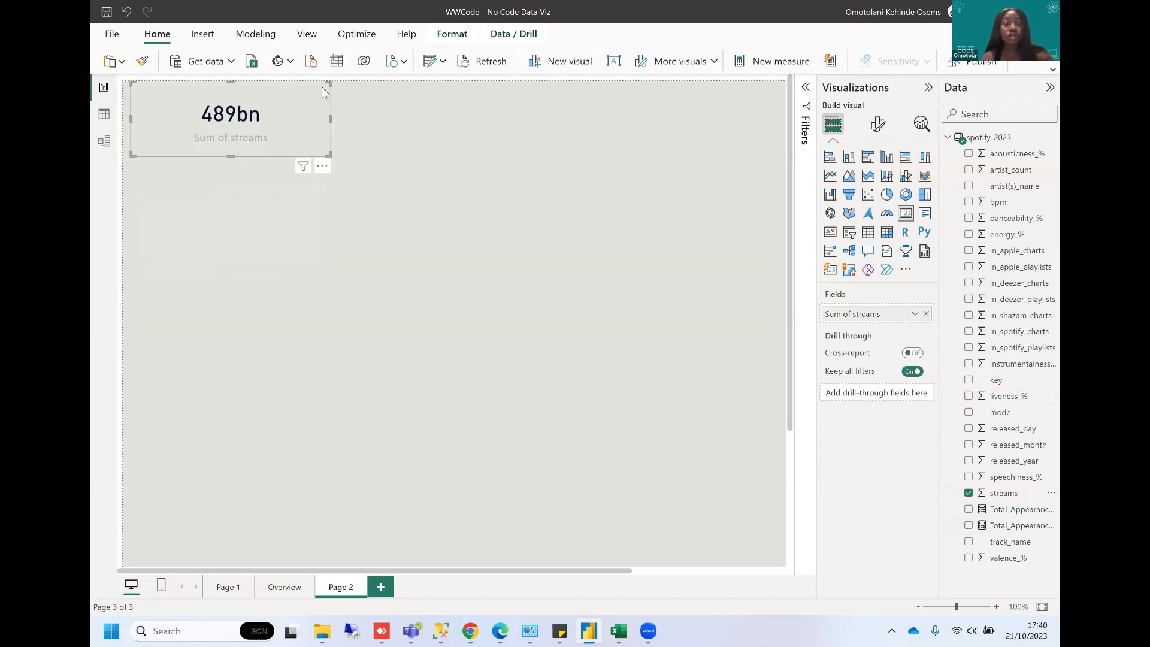
{"action": "left_click_drag", "start_coordinate": [319, 99], "coordinate": [483, 126]}
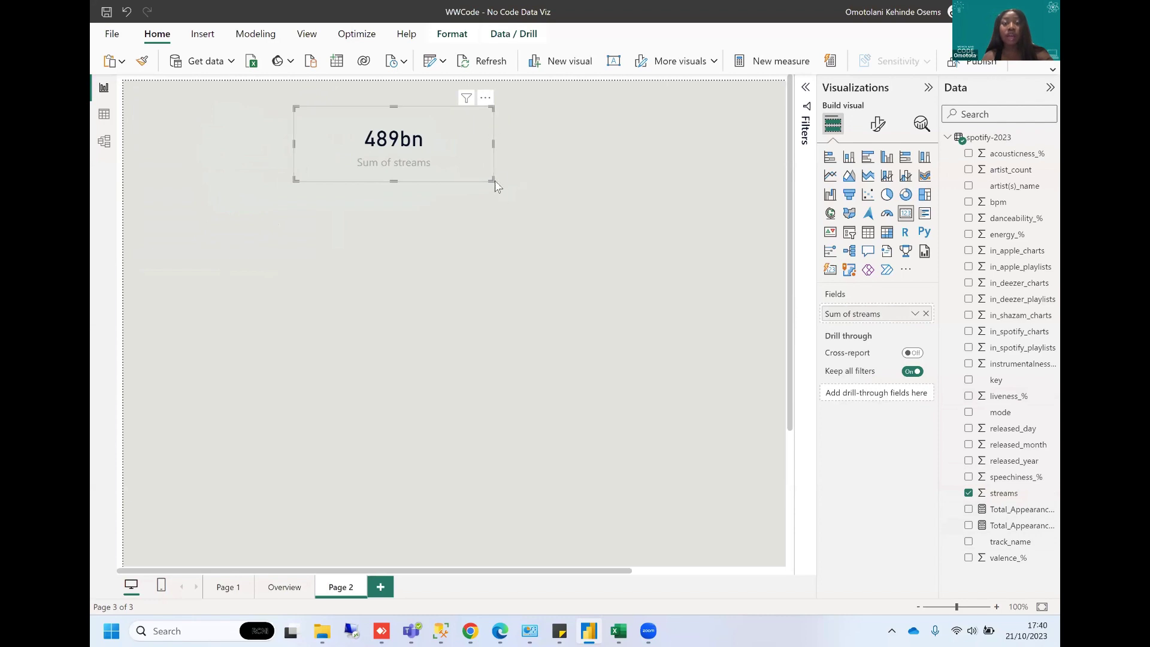
{"action": "left_click_drag", "start_coordinate": [492, 179], "coordinate": [441, 173]}
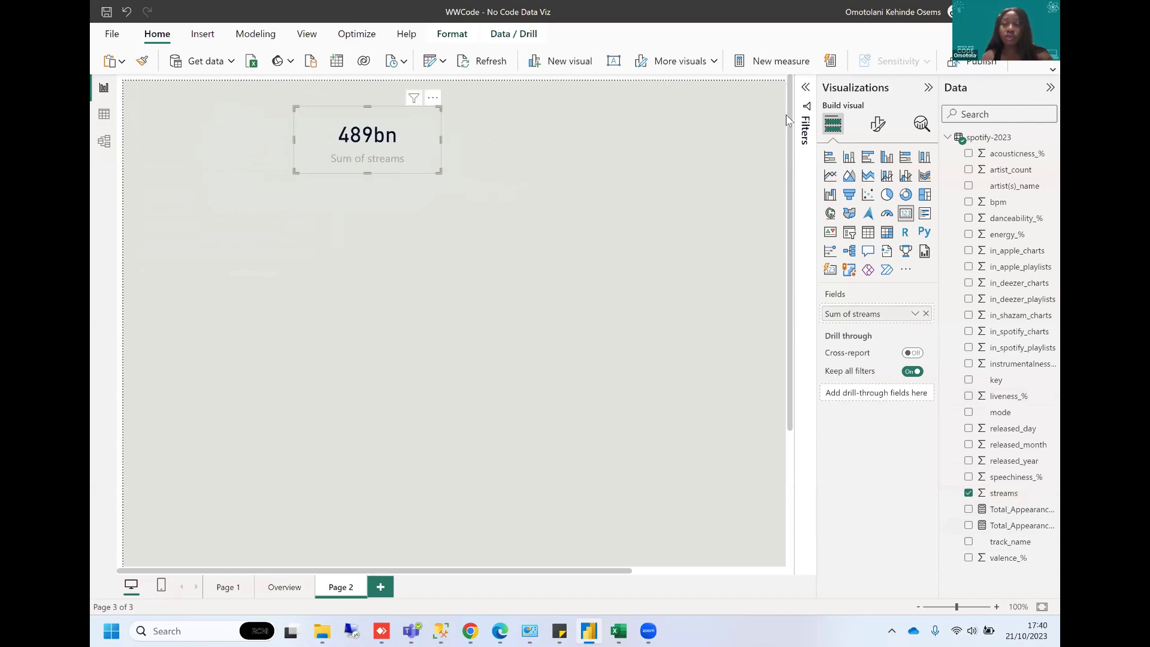
{"action": "left_click", "coordinate": [1051, 87]}
{"action": "left_click", "coordinate": [1031, 87]}
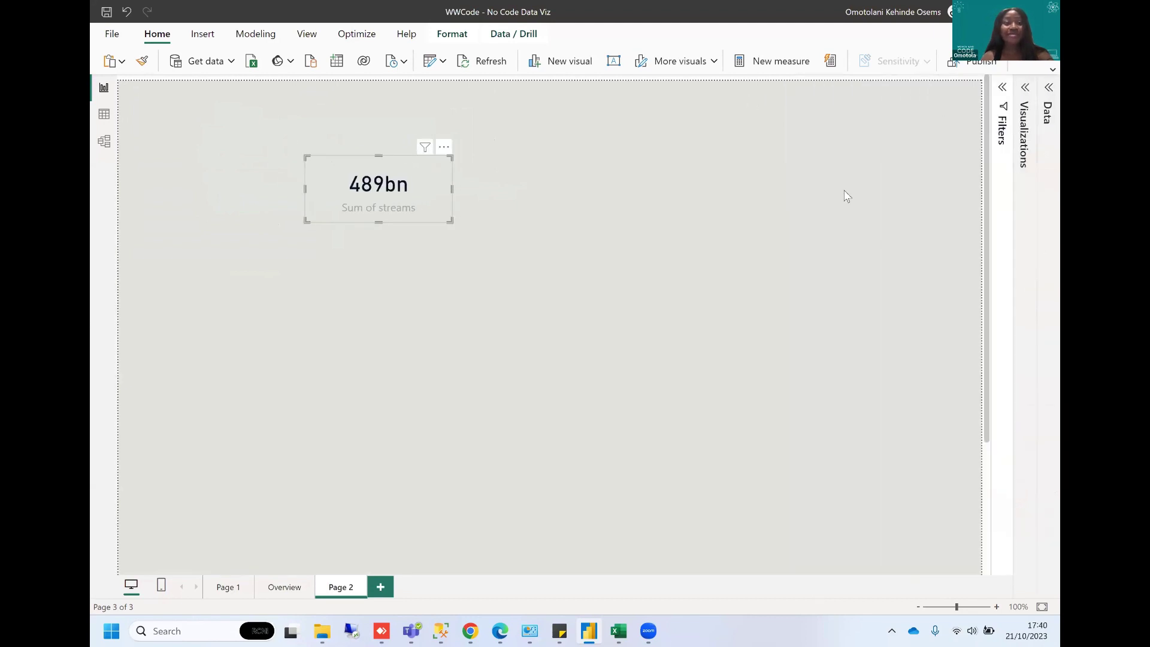
Insert a text box reading 'Spotify Analysis' in DIN font at size 32.
{"action": "left_click", "coordinate": [202, 33]}
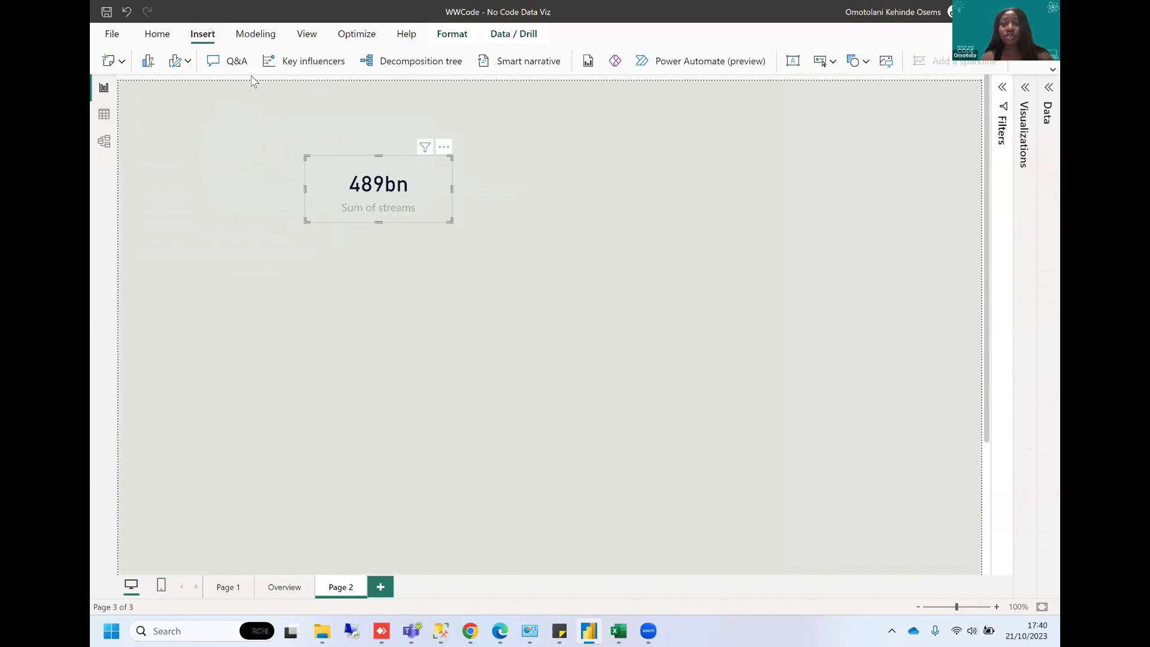
{"action": "left_click", "coordinate": [793, 61]}
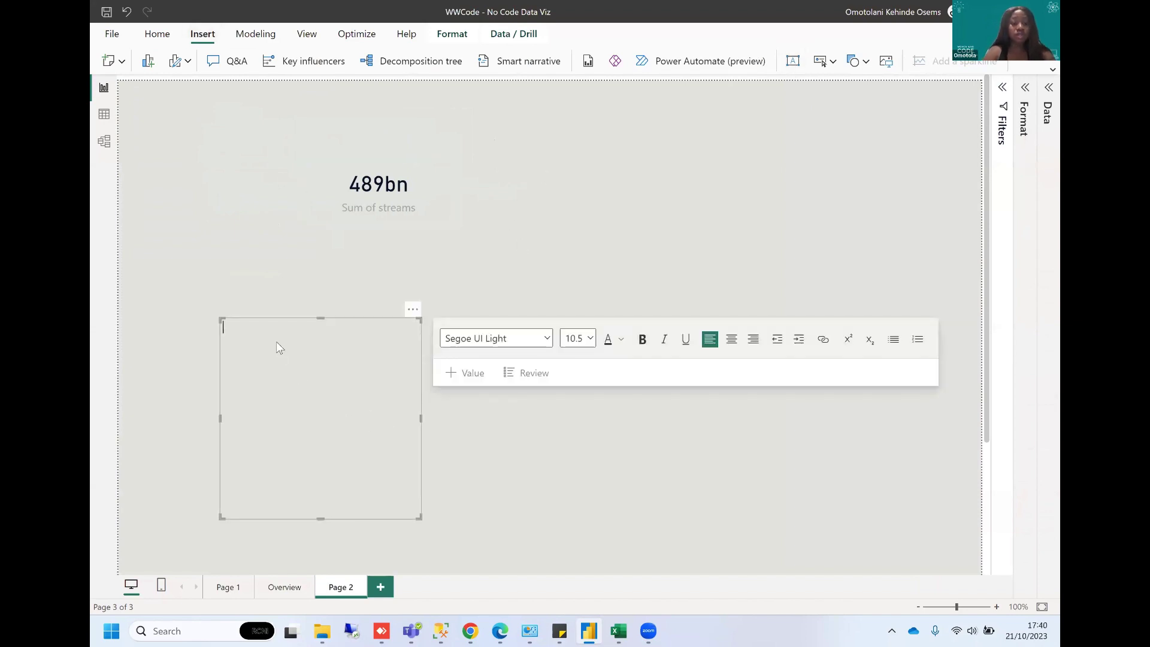
{"action": "type", "text": "Spotify A"}
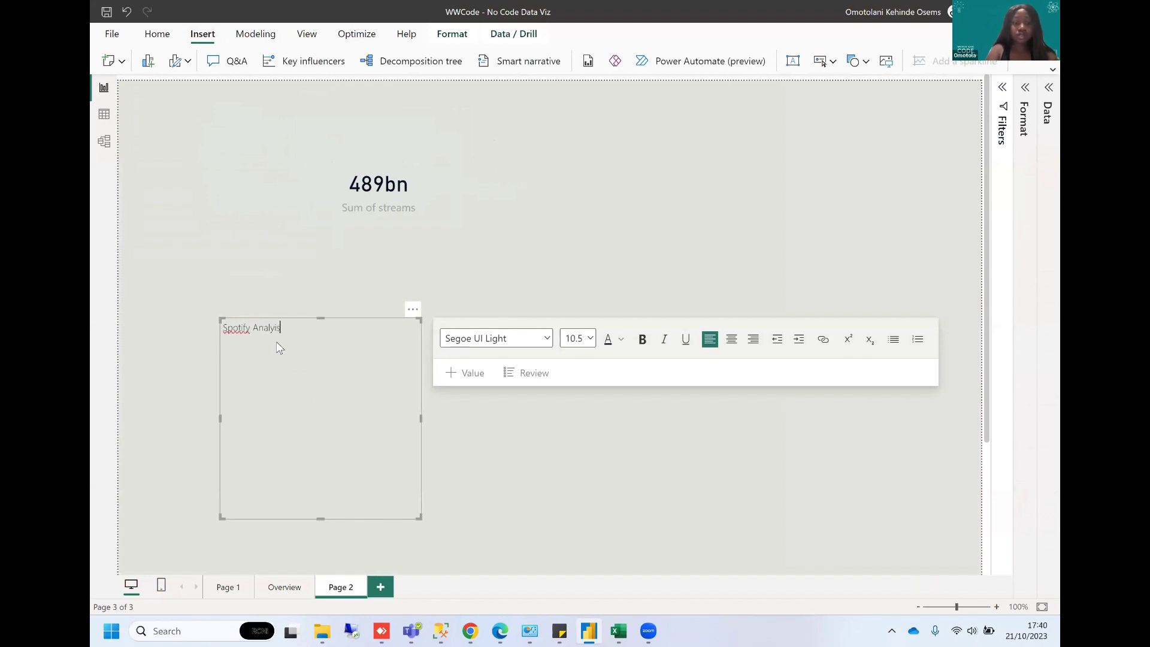
{"action": "type", "text": "nalysis 2023"}
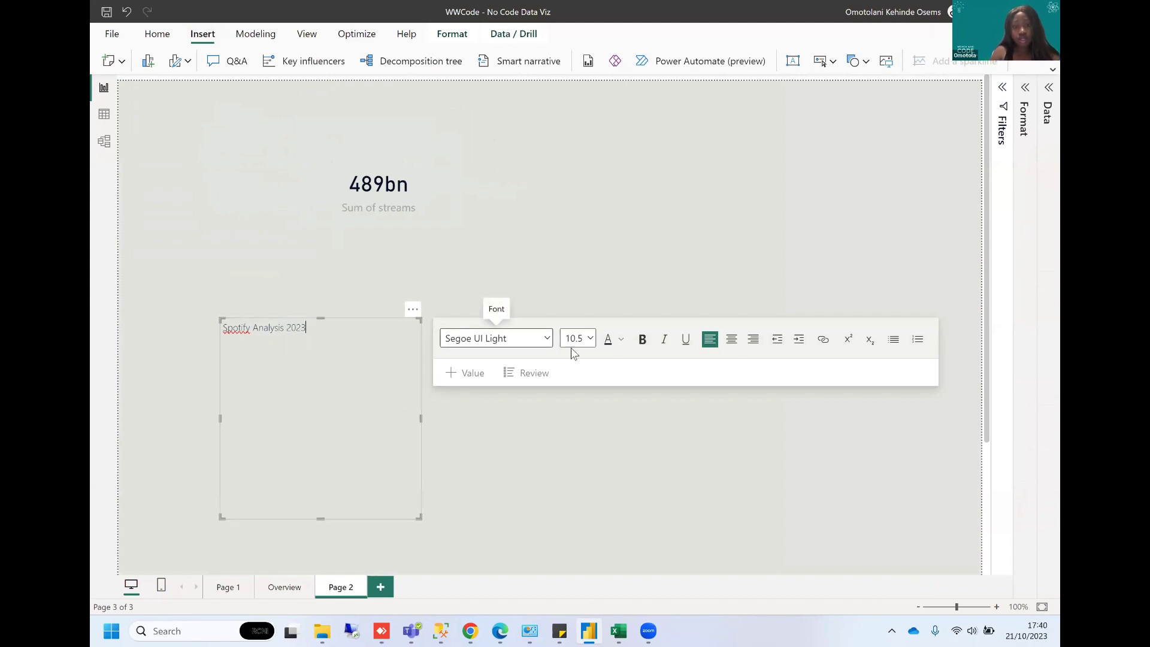
{"action": "left_click", "coordinate": [546, 339]}
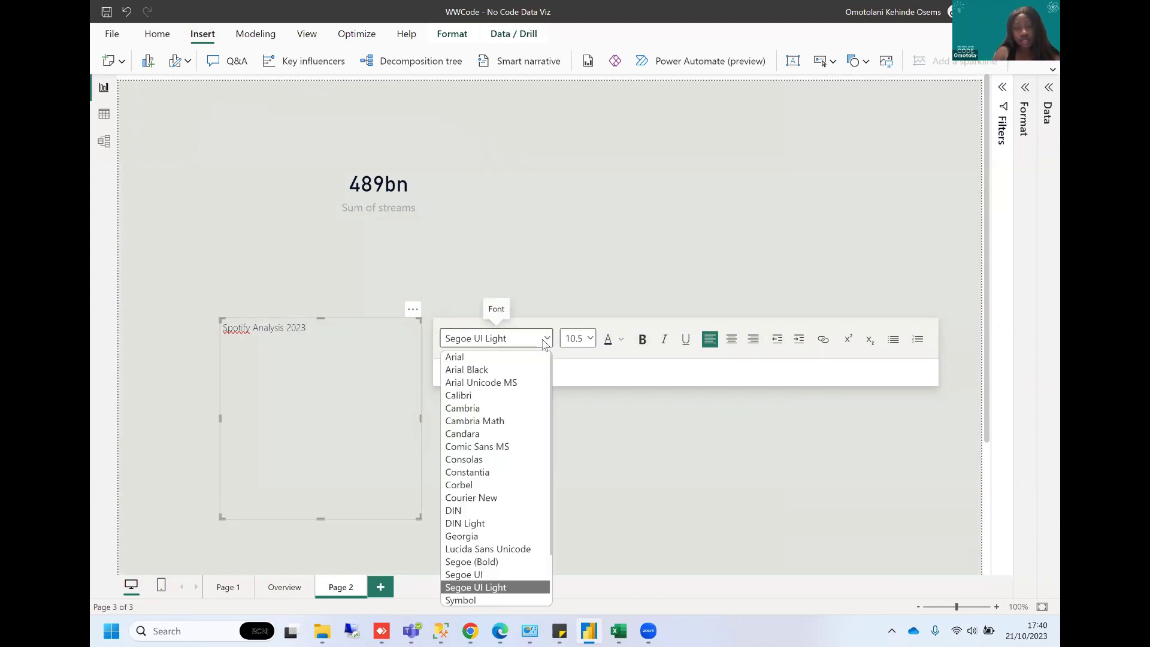
{"action": "left_click", "coordinate": [472, 510]}
{"action": "left_click", "coordinate": [593, 343]}
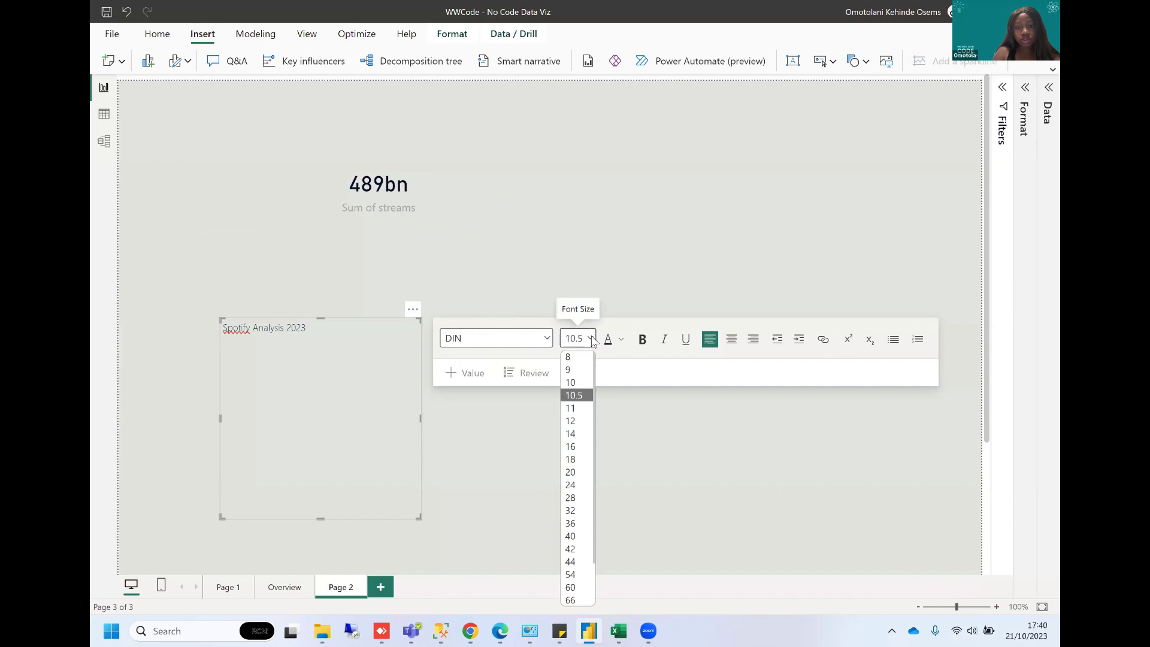
{"action": "left_click", "coordinate": [577, 517]}
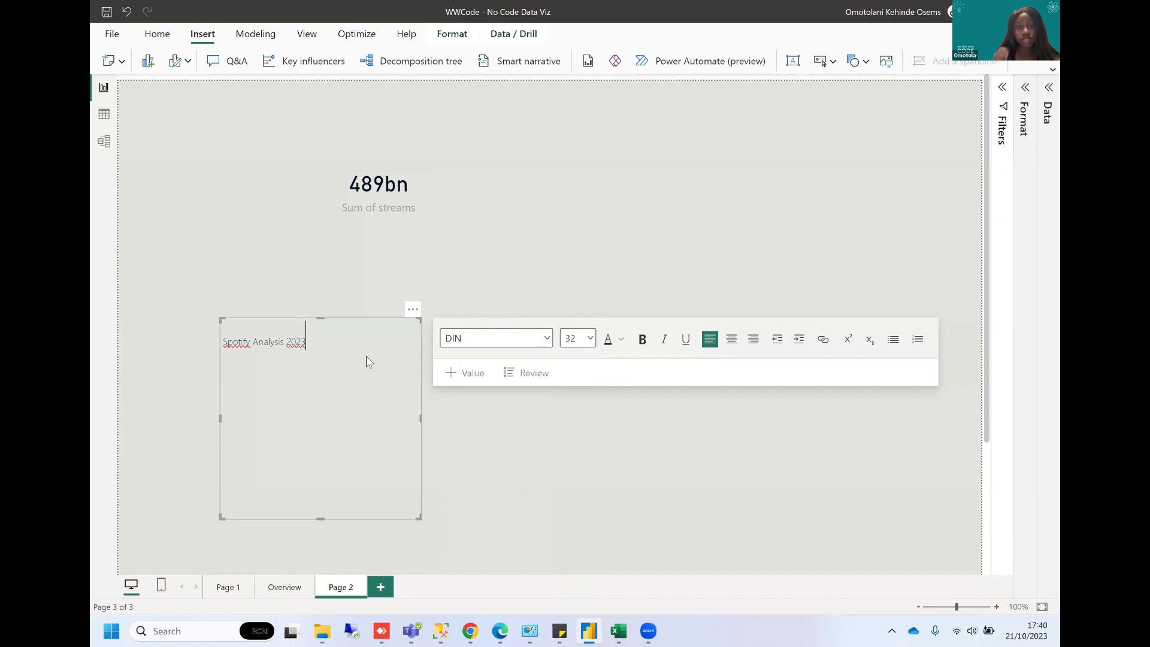
Make the whole title 36-pt bold and stretch its box across the top of the page.
{"action": "left_click_drag", "start_coordinate": [365, 359], "coordinate": [226, 362]}
{"action": "left_click", "coordinate": [263, 359]}
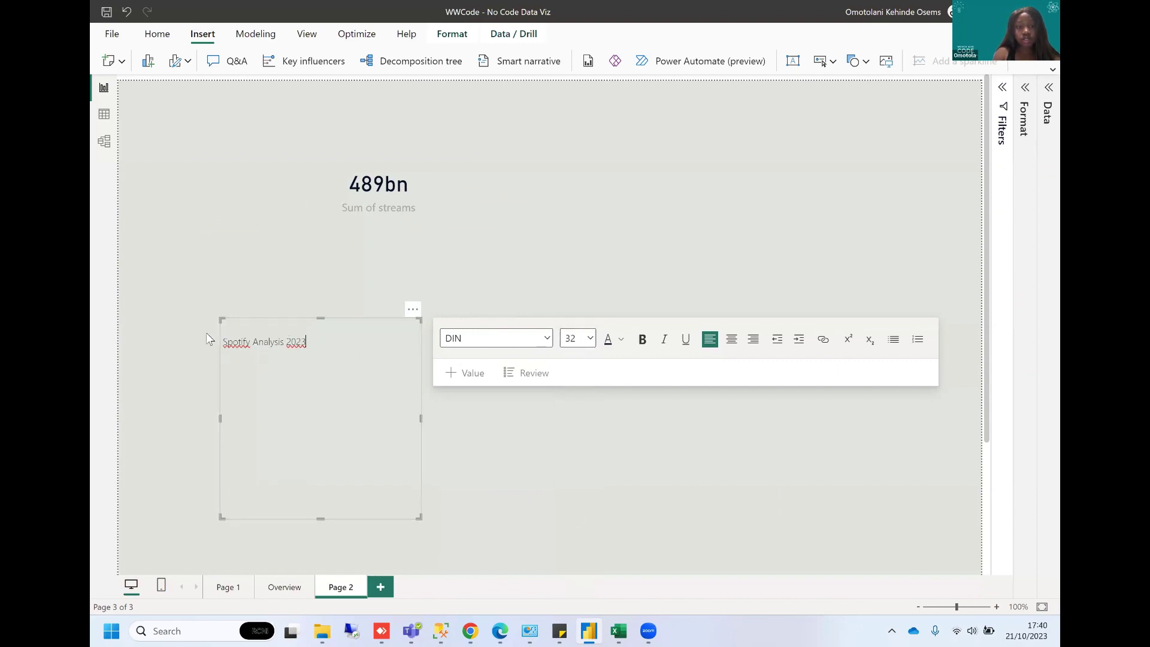
{"action": "left_click", "coordinate": [228, 363], "text": "shift"}
{"action": "left_click", "coordinate": [223, 363], "text": "shift"}
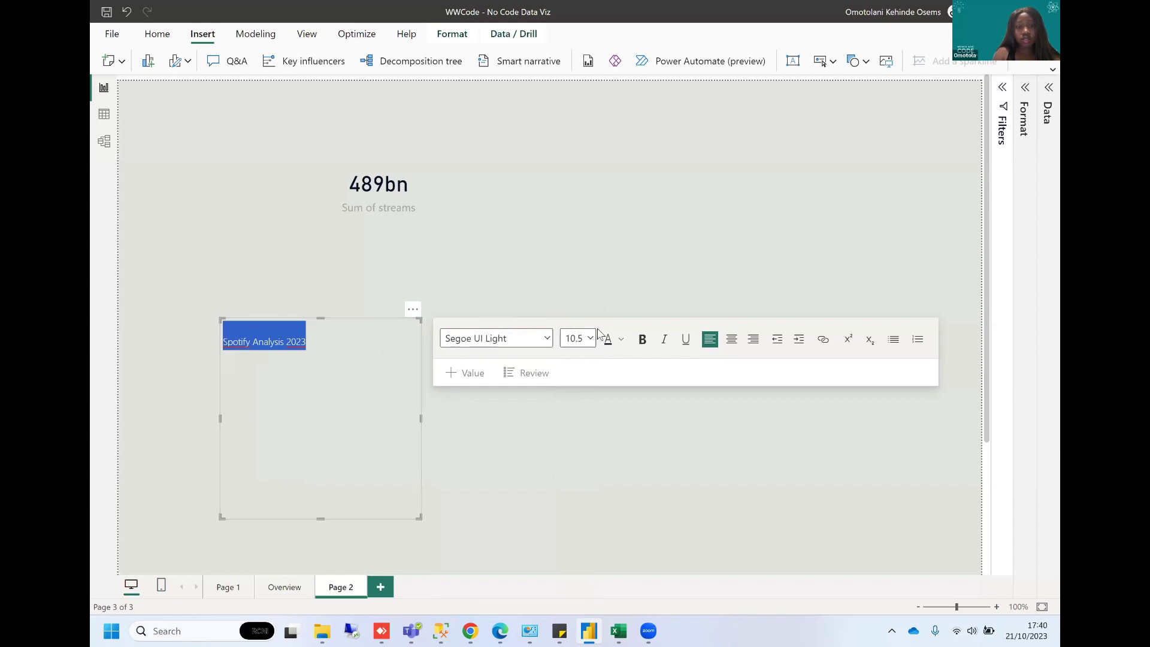
{"action": "left_click", "coordinate": [590, 339]}
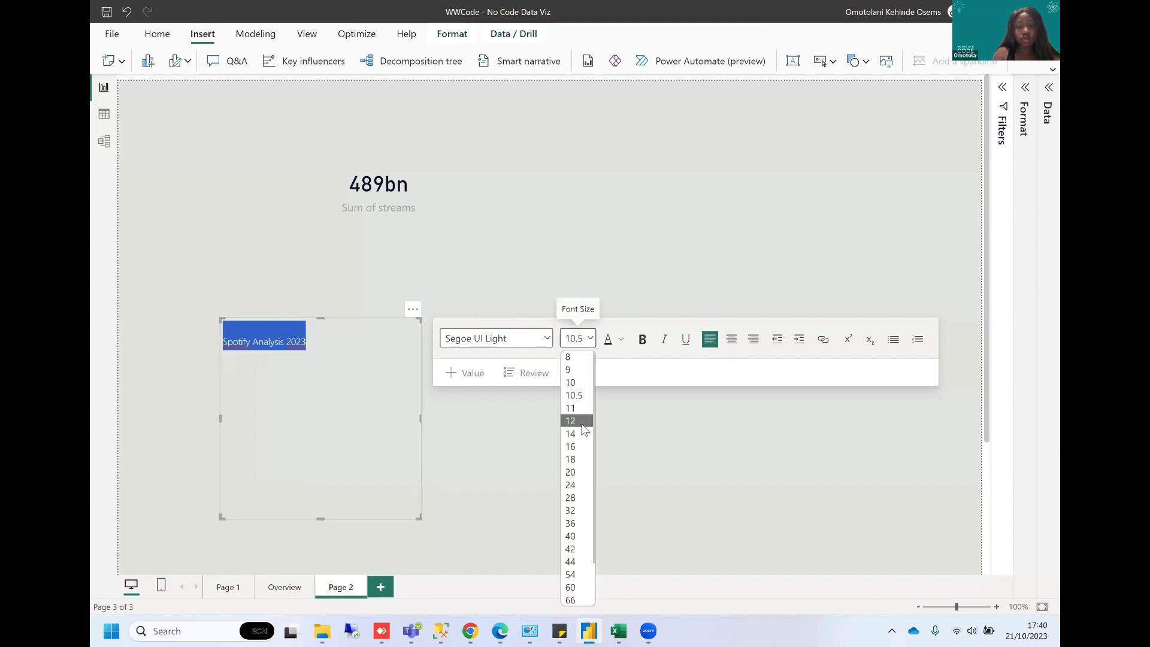
{"action": "left_click", "coordinate": [576, 494]}
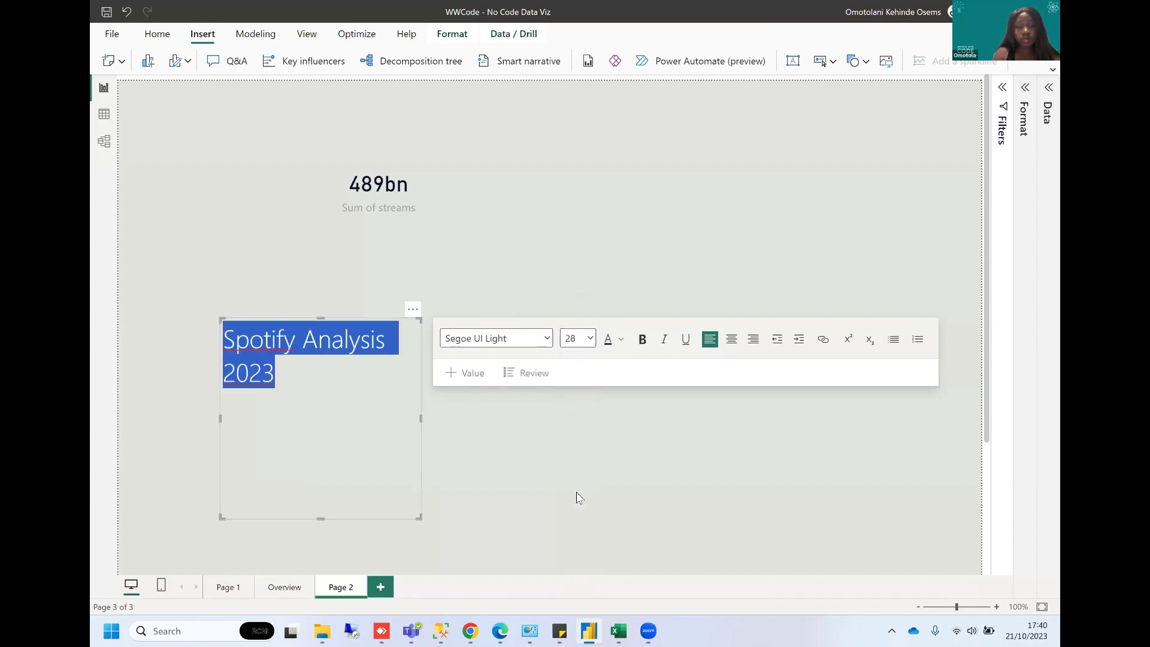
{"action": "left_click", "coordinate": [580, 338]}
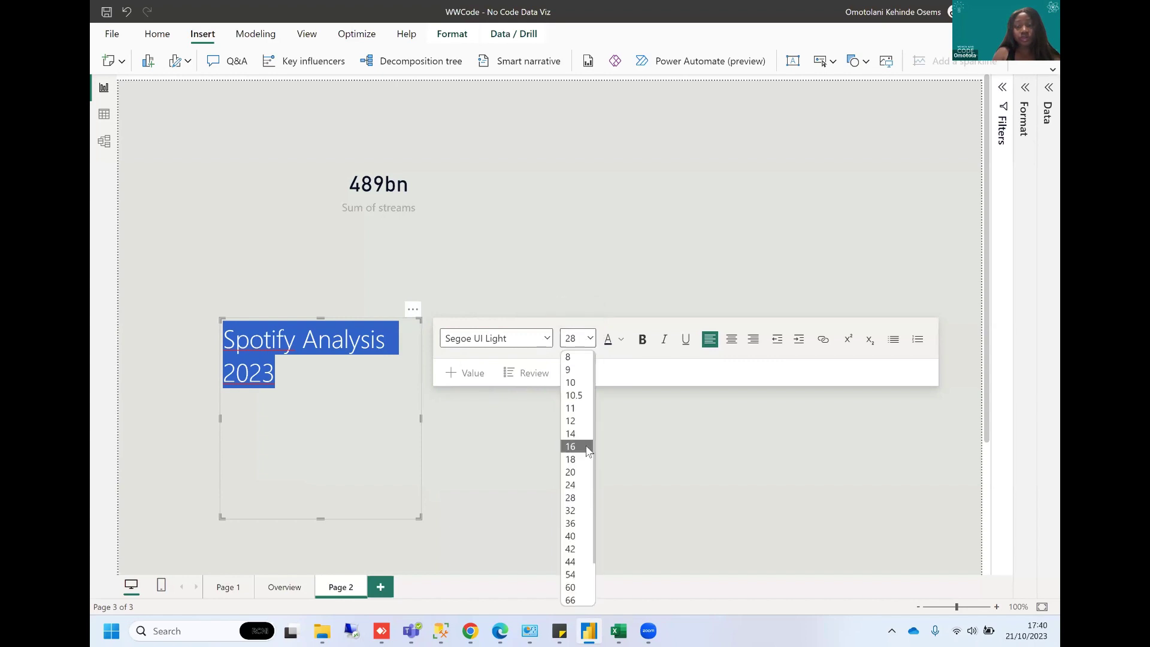
{"action": "left_click", "coordinate": [573, 525]}
{"action": "left_click", "coordinate": [642, 344]}
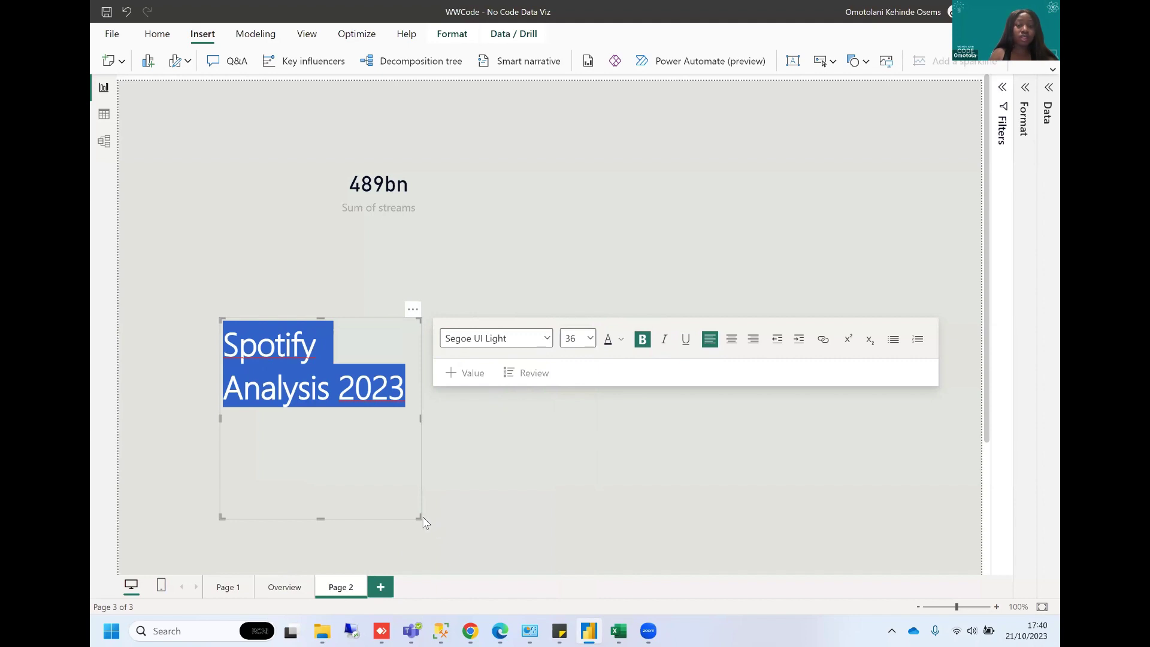
{"action": "left_click_drag", "start_coordinate": [419, 518], "coordinate": [634, 105]}
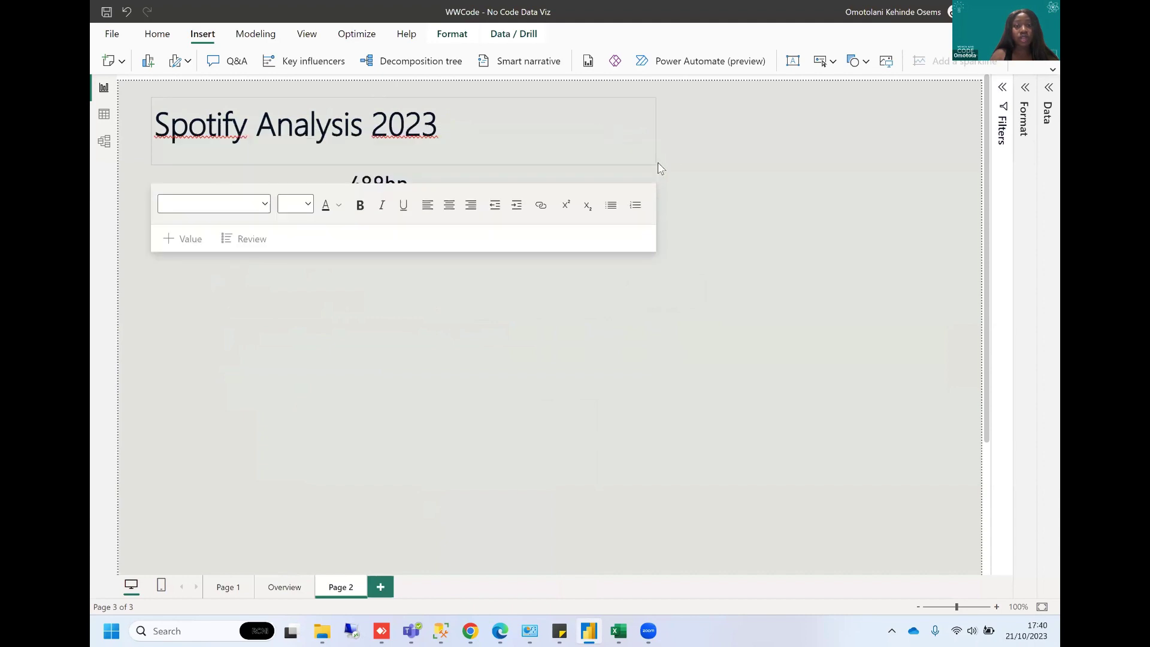
{"action": "left_click_drag", "start_coordinate": [657, 163], "coordinate": [776, 151]}
Trim the title box's height, then insert the WWCODE Logo image onto Page 2.
{"action": "left_click_drag", "start_coordinate": [950, 154], "coordinate": [950, 145]}
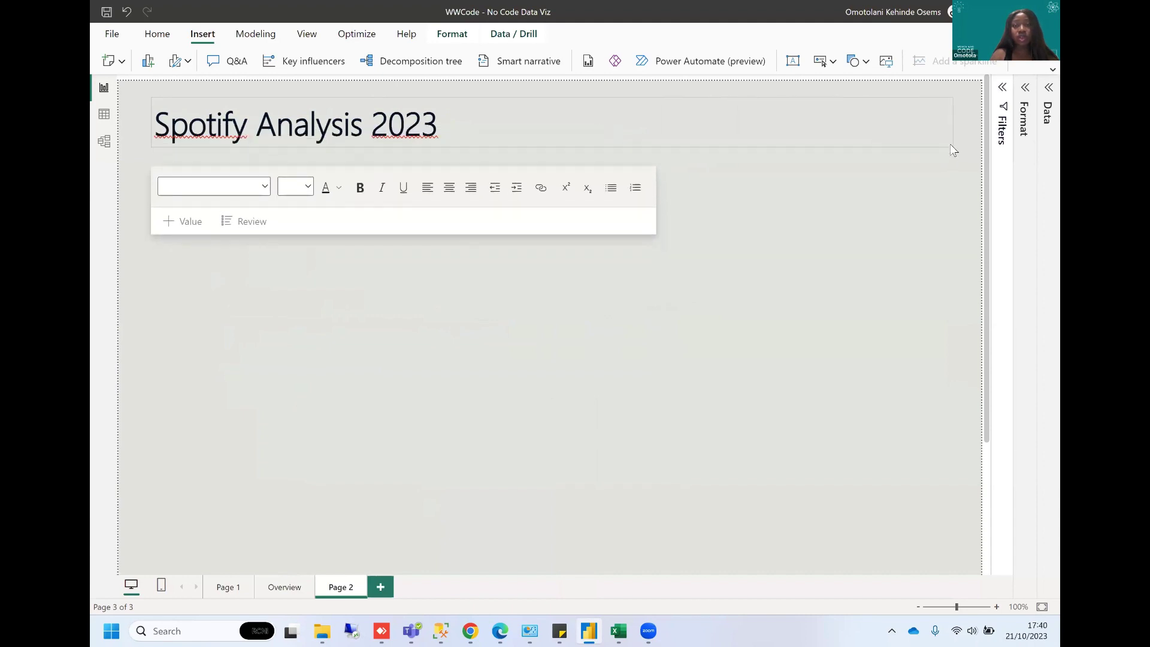
{"action": "left_click", "coordinate": [477, 133]}
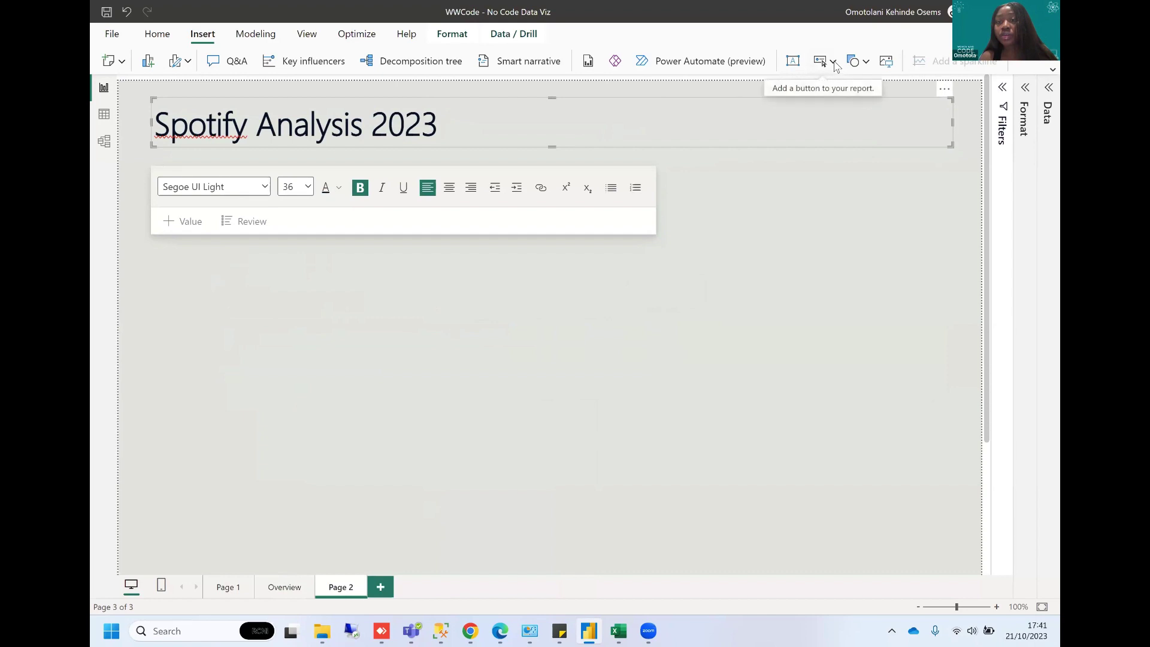
{"action": "left_click", "coordinate": [886, 62]}
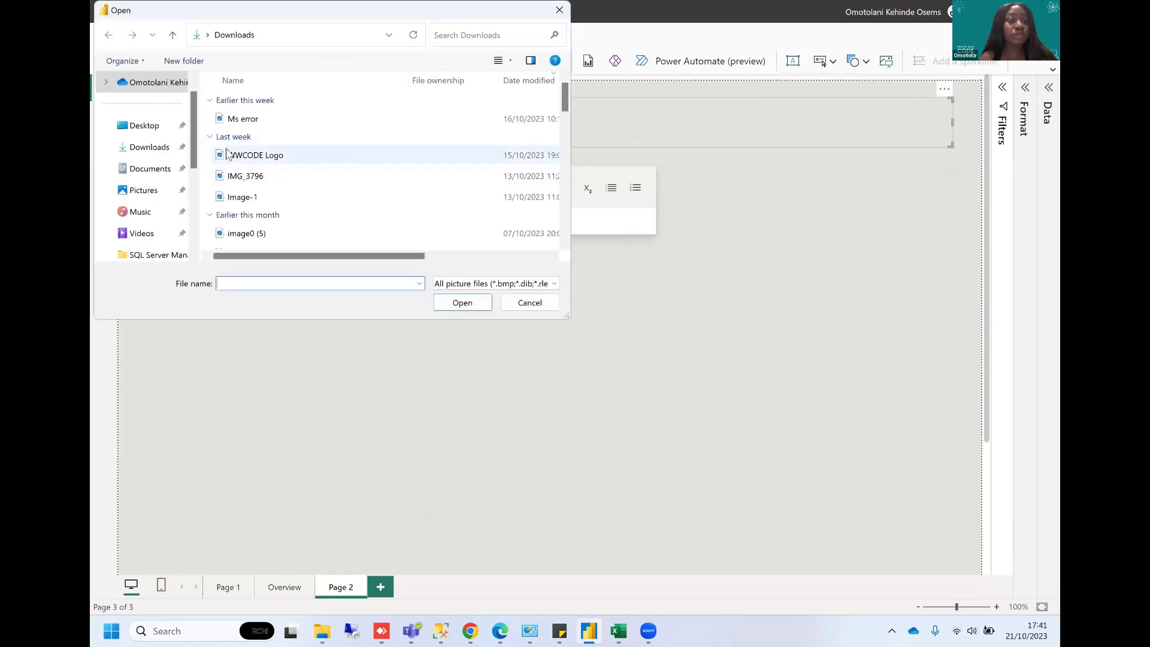
{"action": "left_click", "coordinate": [259, 157]}
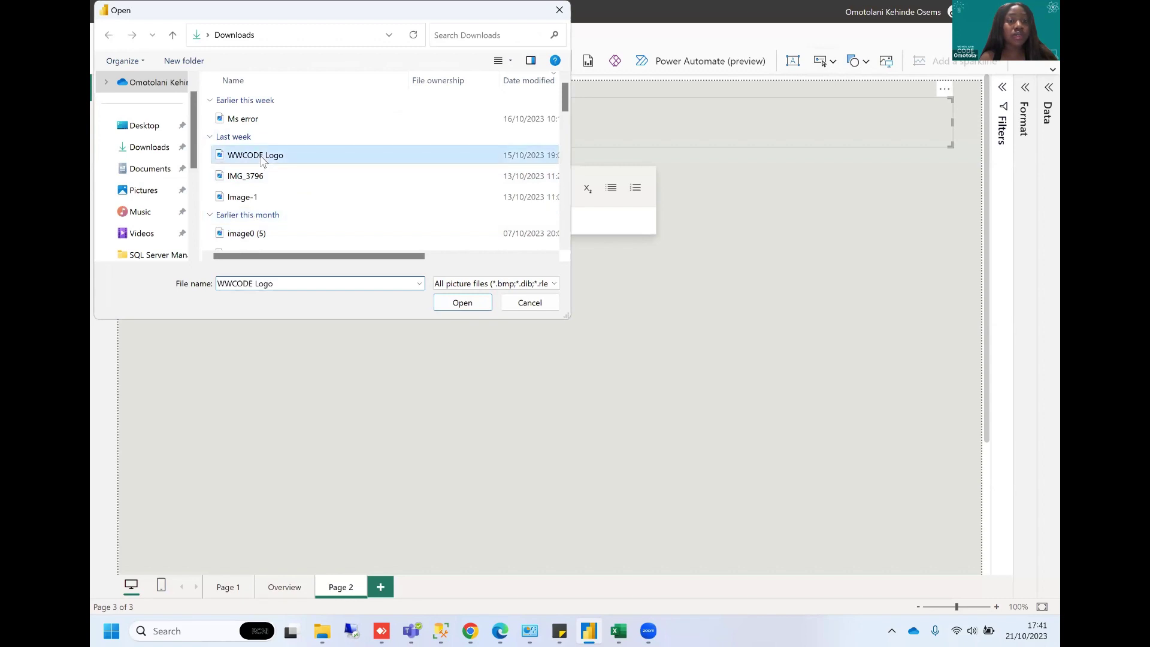
{"action": "left_click", "coordinate": [449, 304]}
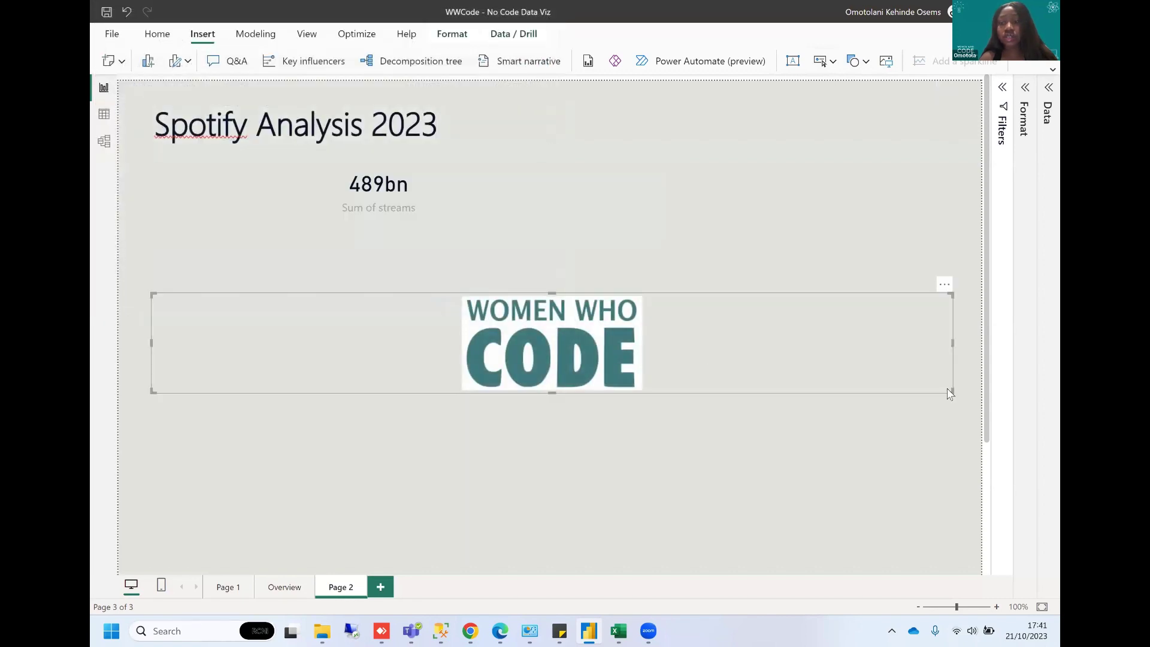
Shrink the Women Who Code logo into the top right, keeping Normal image scaling.
{"action": "left_click_drag", "start_coordinate": [949, 393], "coordinate": [973, 126]}
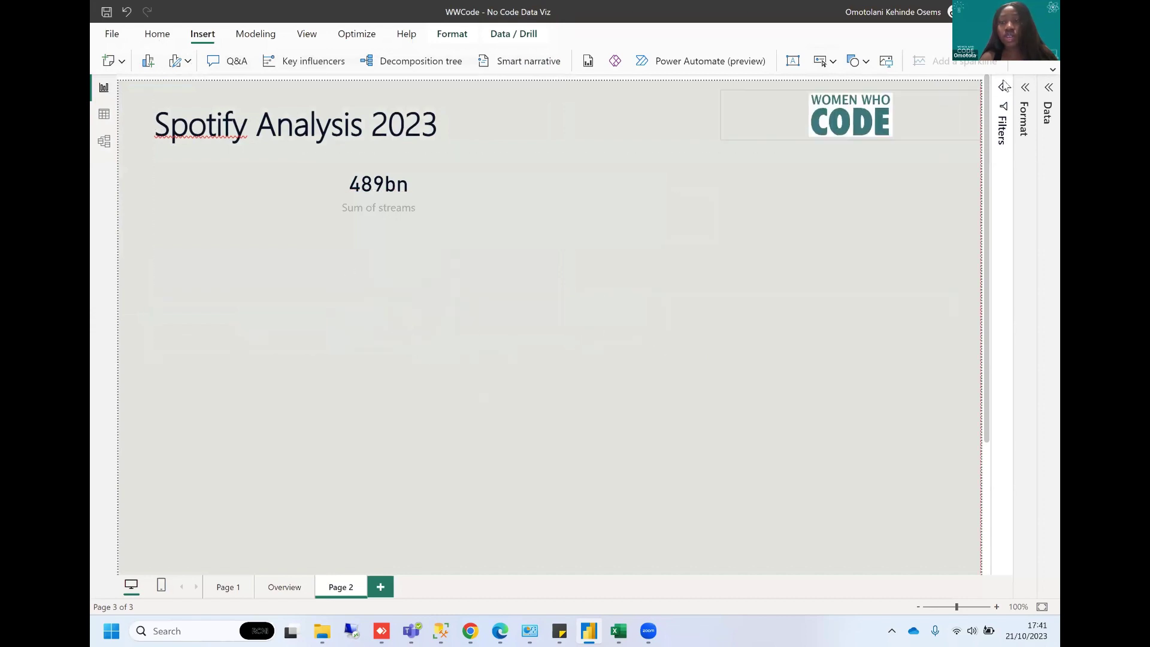
{"action": "left_click", "coordinate": [1025, 103]}
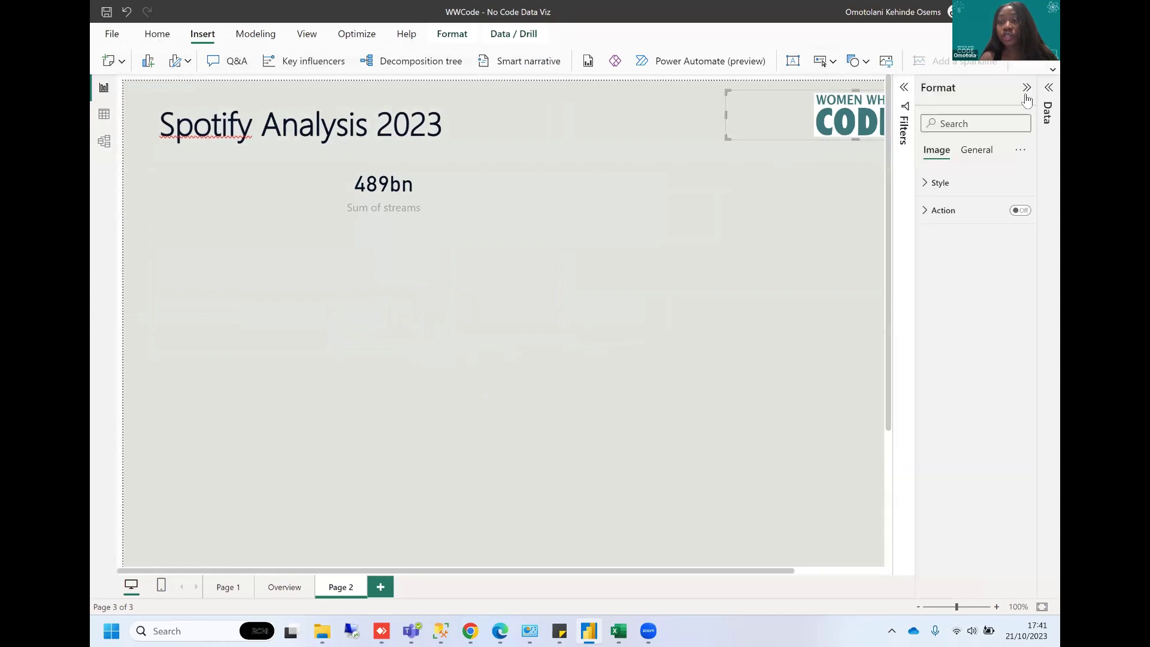
{"action": "left_click", "coordinate": [937, 185]}
{"action": "left_click", "coordinate": [975, 150]}
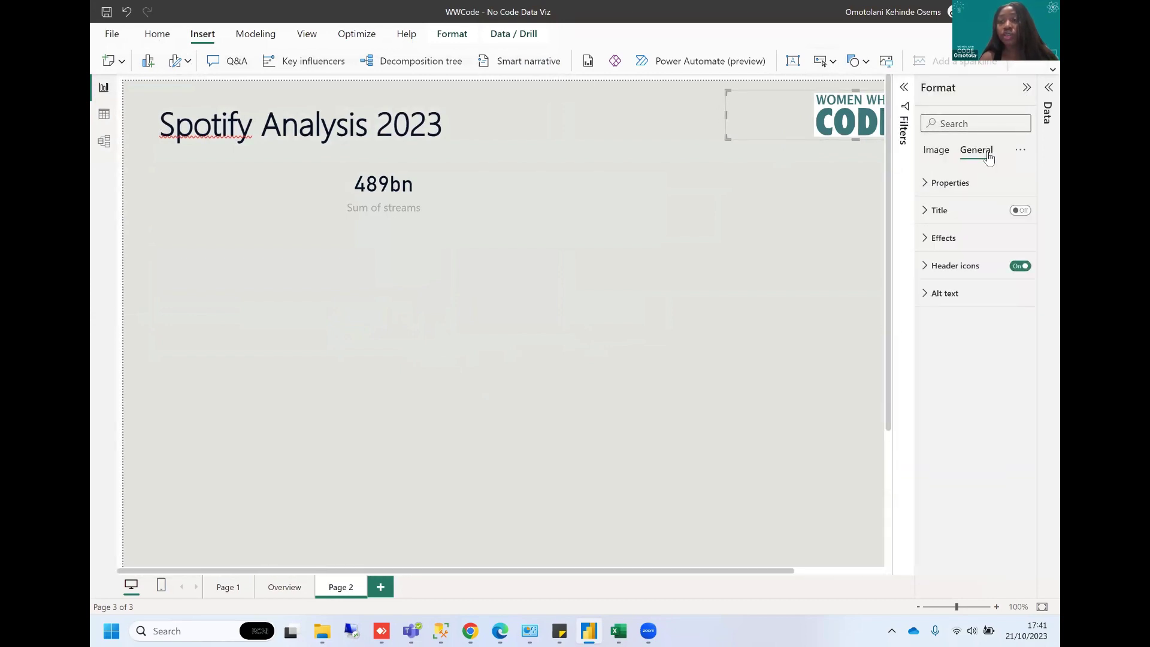
{"action": "left_click", "coordinate": [937, 150]}
{"action": "left_click", "coordinate": [952, 229]}
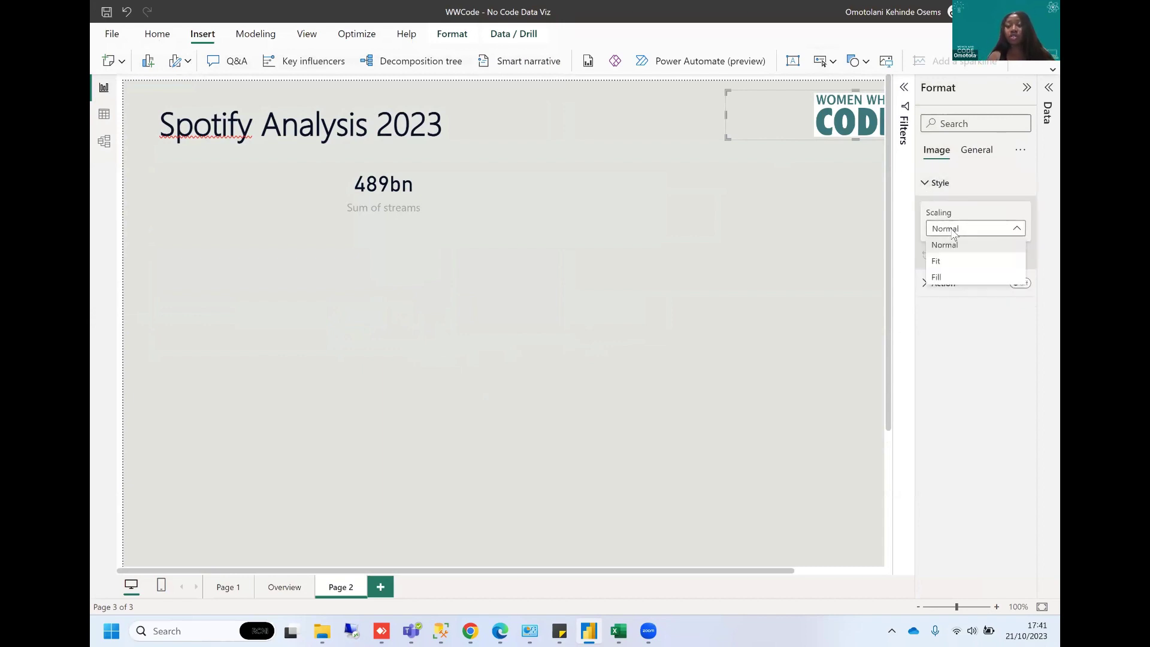
{"action": "left_click", "coordinate": [952, 242]}
Turn on a drop shadow for the logo under Effects, then deselect it to preview.
{"action": "left_click", "coordinate": [971, 154]}
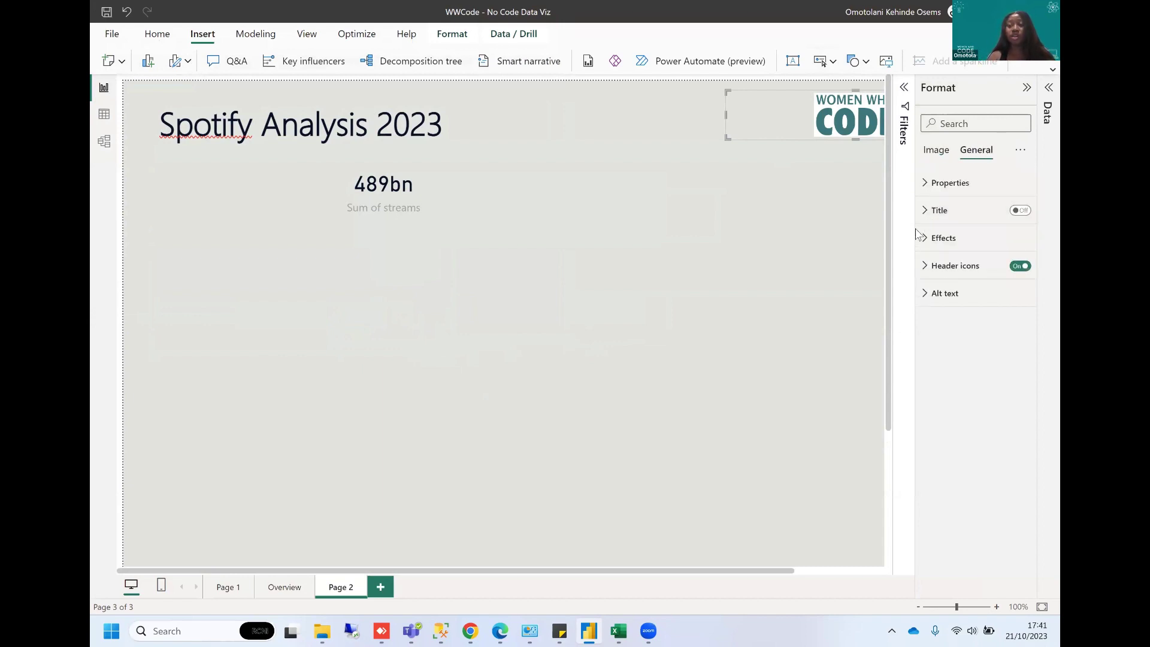
{"action": "left_click", "coordinate": [934, 242]}
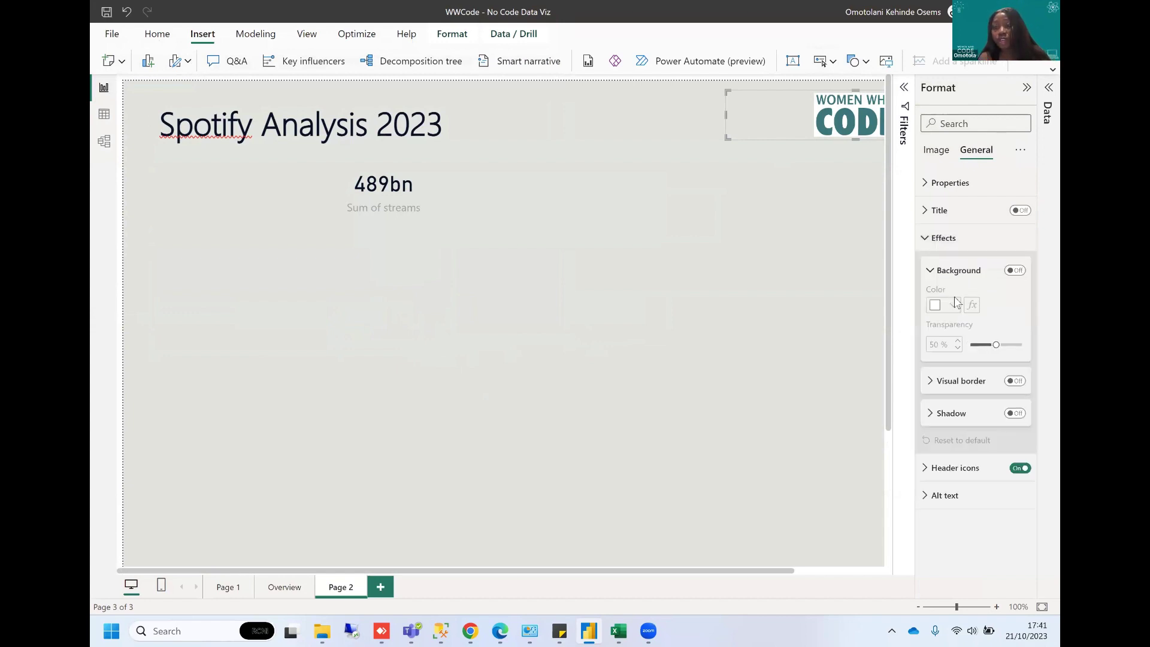
{"action": "left_click", "coordinate": [931, 413]}
{"action": "left_click", "coordinate": [1014, 415]}
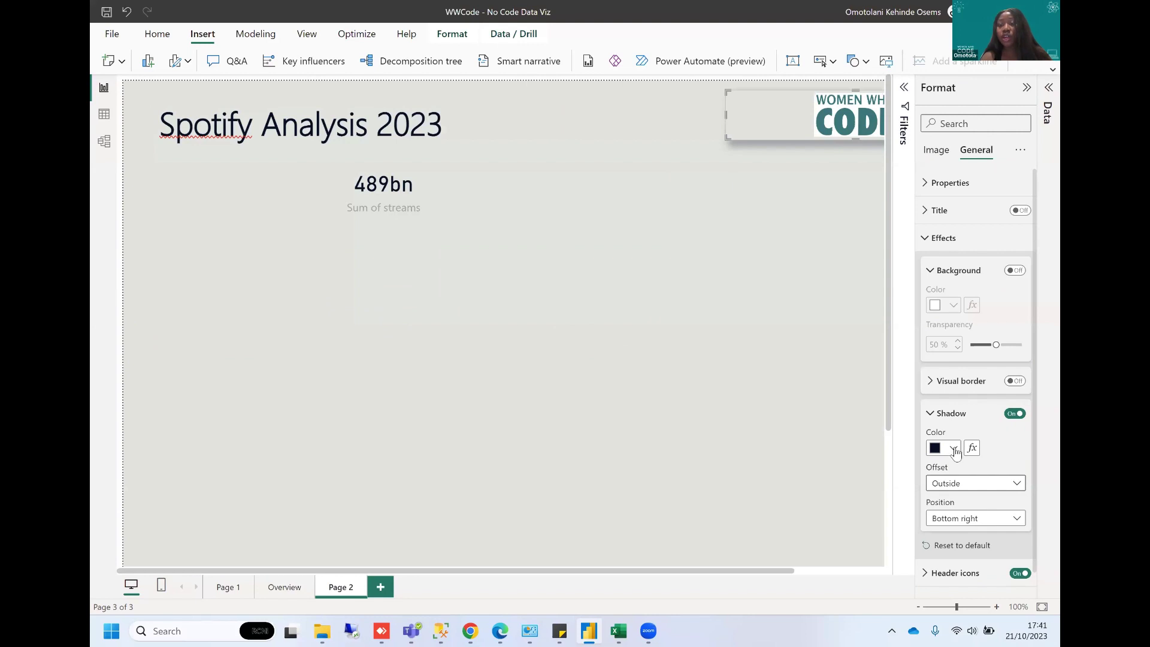
{"action": "left_click", "coordinate": [955, 449]}
{"action": "left_click", "coordinate": [611, 264]}
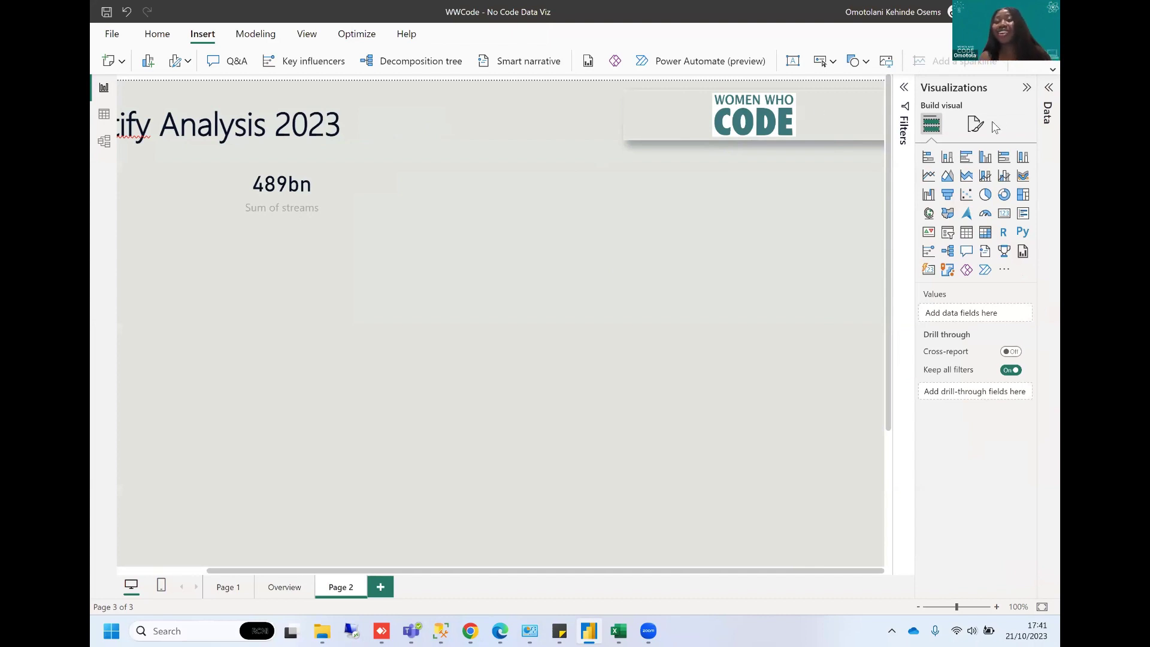
Shrink the Women Who Code logo slightly and give it a dark green shadow.
{"action": "left_click", "coordinate": [848, 123]}
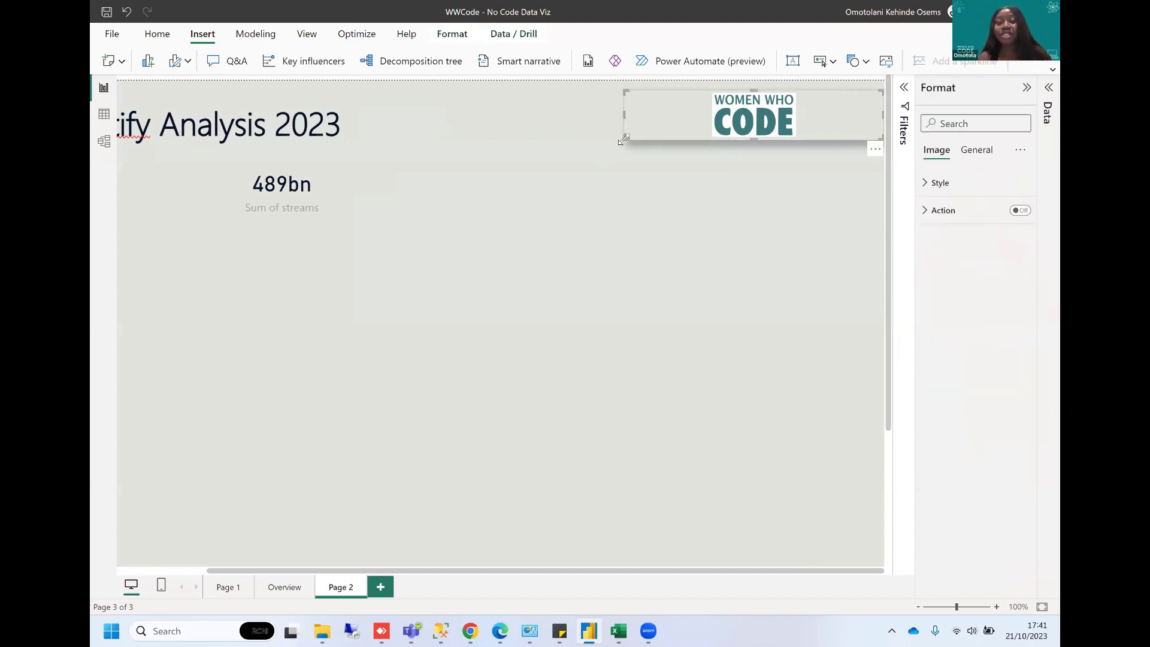
{"action": "left_click_drag", "start_coordinate": [624, 139], "coordinate": [701, 133]}
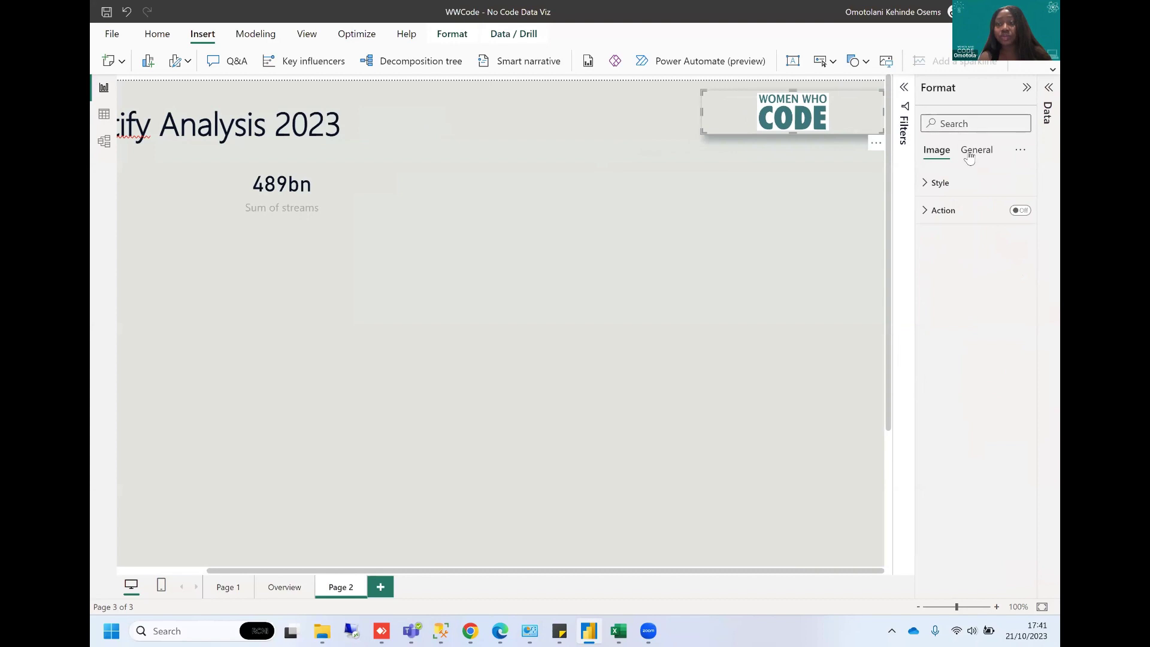
{"action": "left_click", "coordinate": [975, 150]}
{"action": "left_click", "coordinate": [937, 238]}
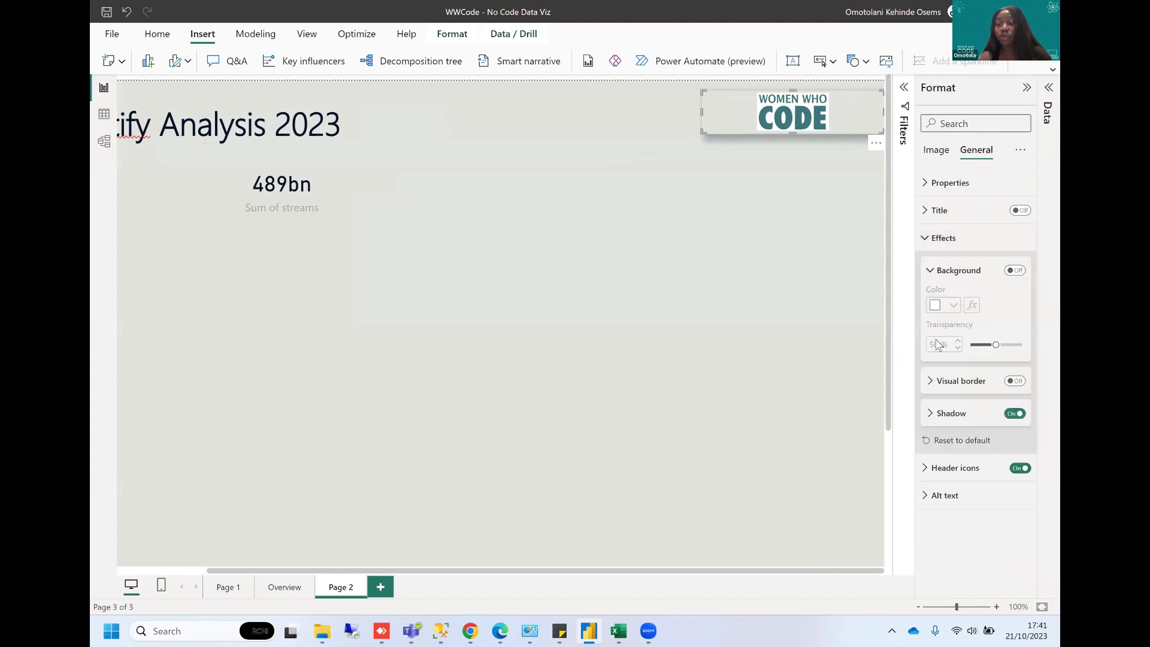
{"action": "left_click", "coordinate": [931, 414]}
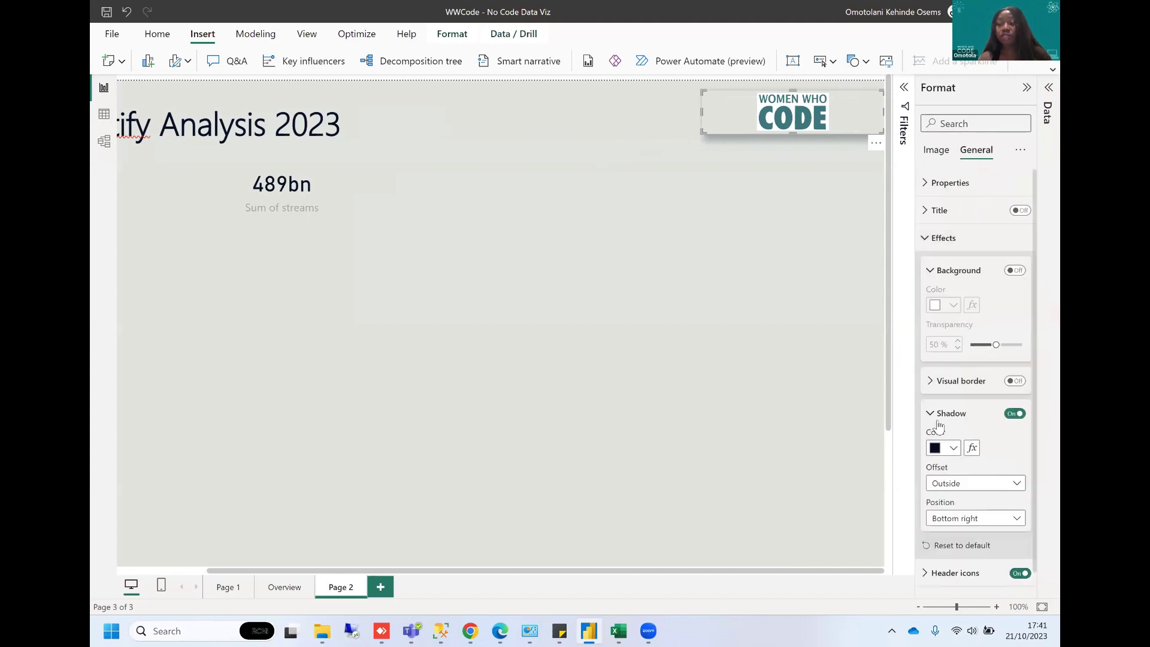
{"action": "left_click", "coordinate": [954, 448]}
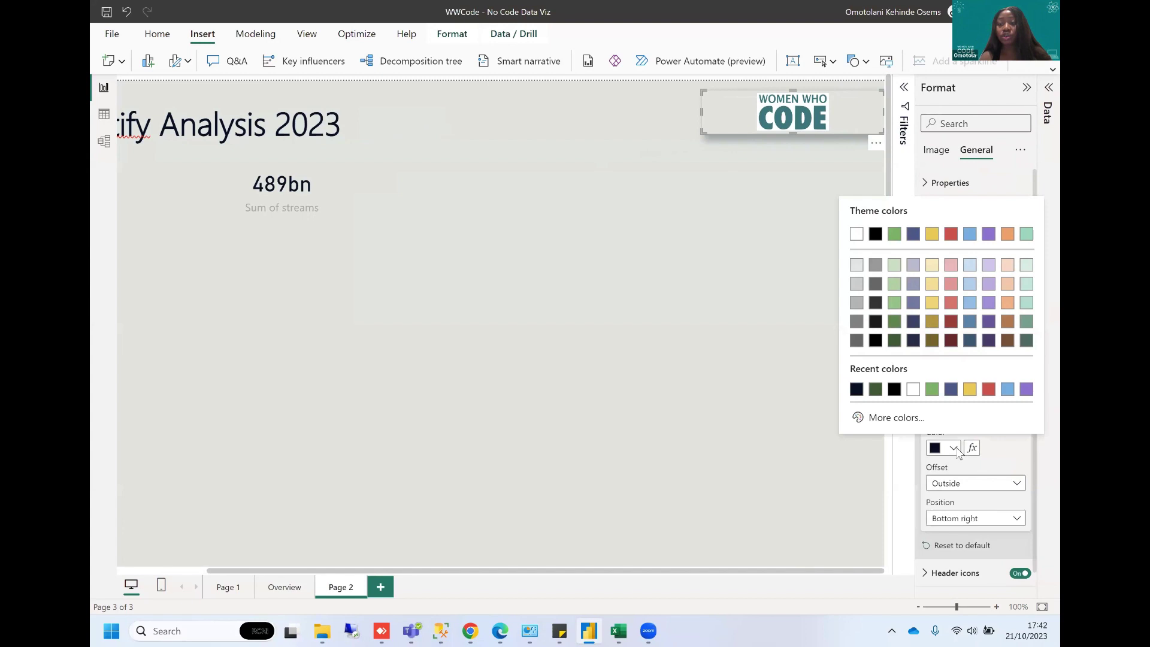
{"action": "left_click", "coordinate": [895, 341]}
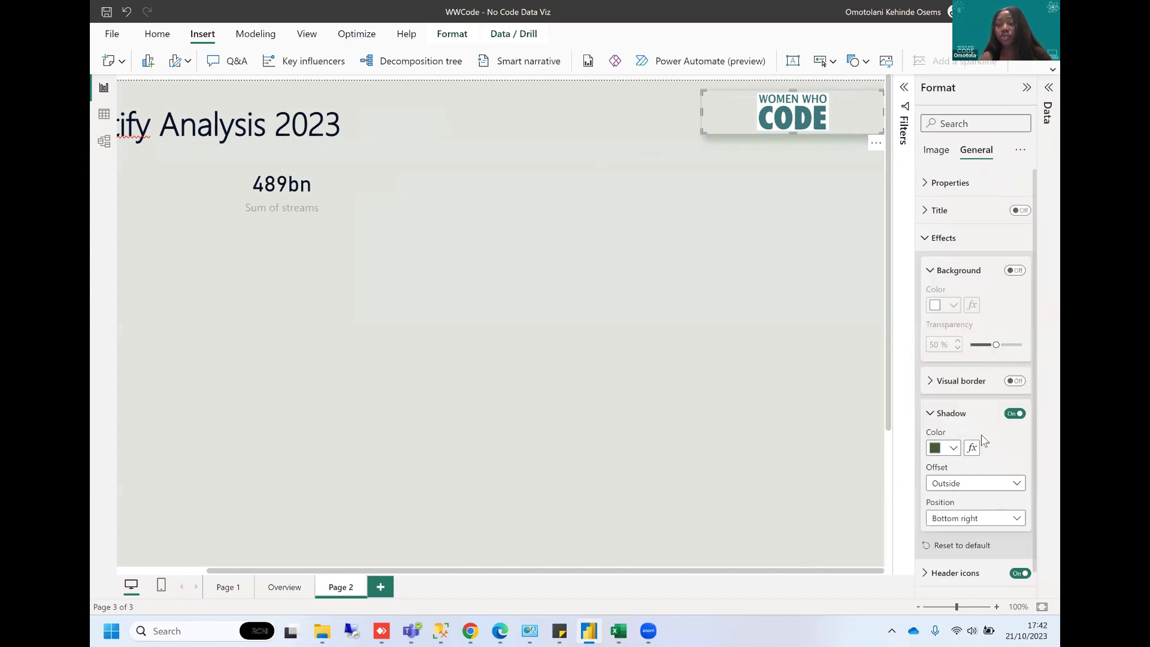
Turn on a visual border for the logo, then remove it again.
{"action": "left_click", "coordinate": [1016, 381]}
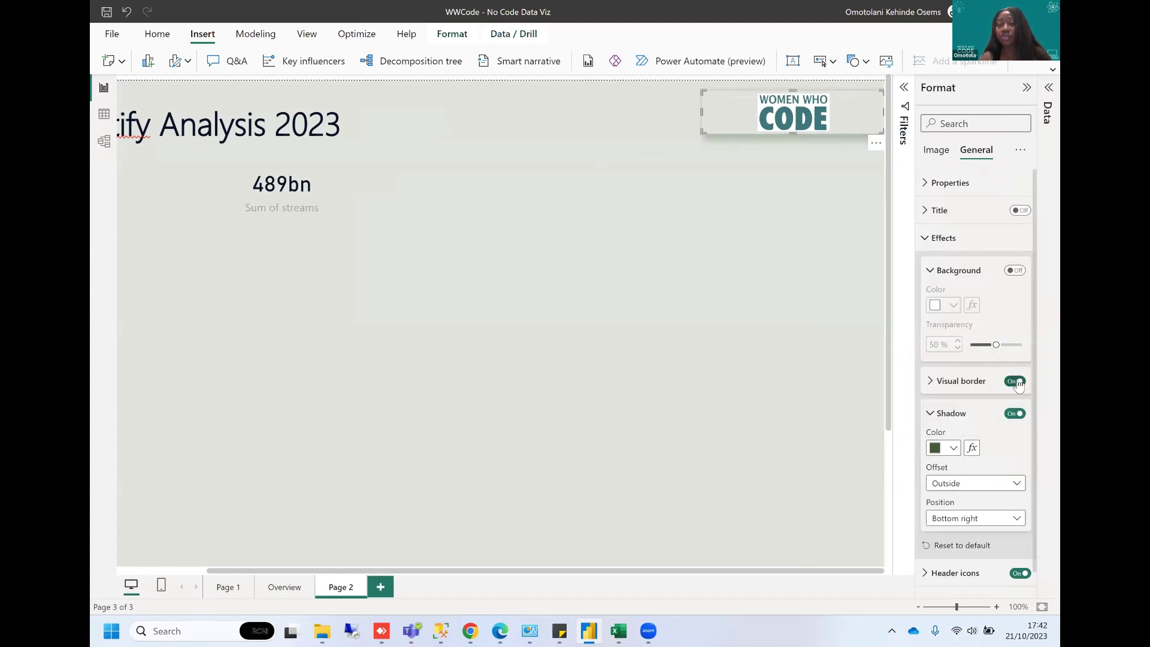
{"action": "left_click", "coordinate": [632, 234]}
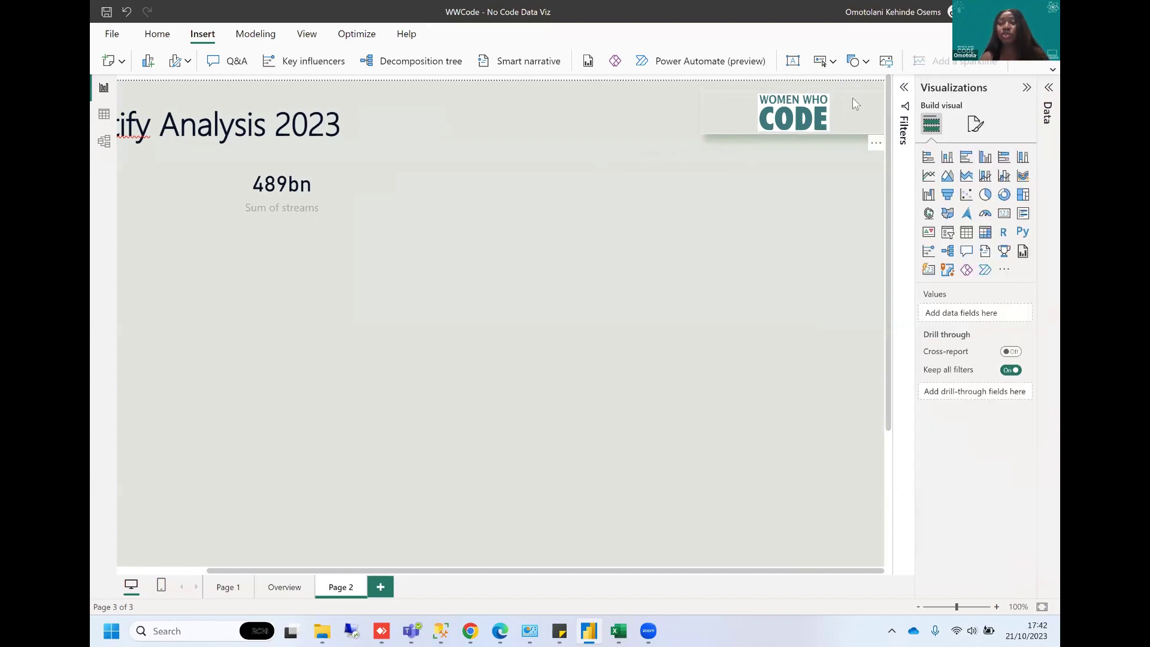
{"action": "left_click", "coordinate": [792, 114]}
{"action": "left_click", "coordinate": [976, 149]}
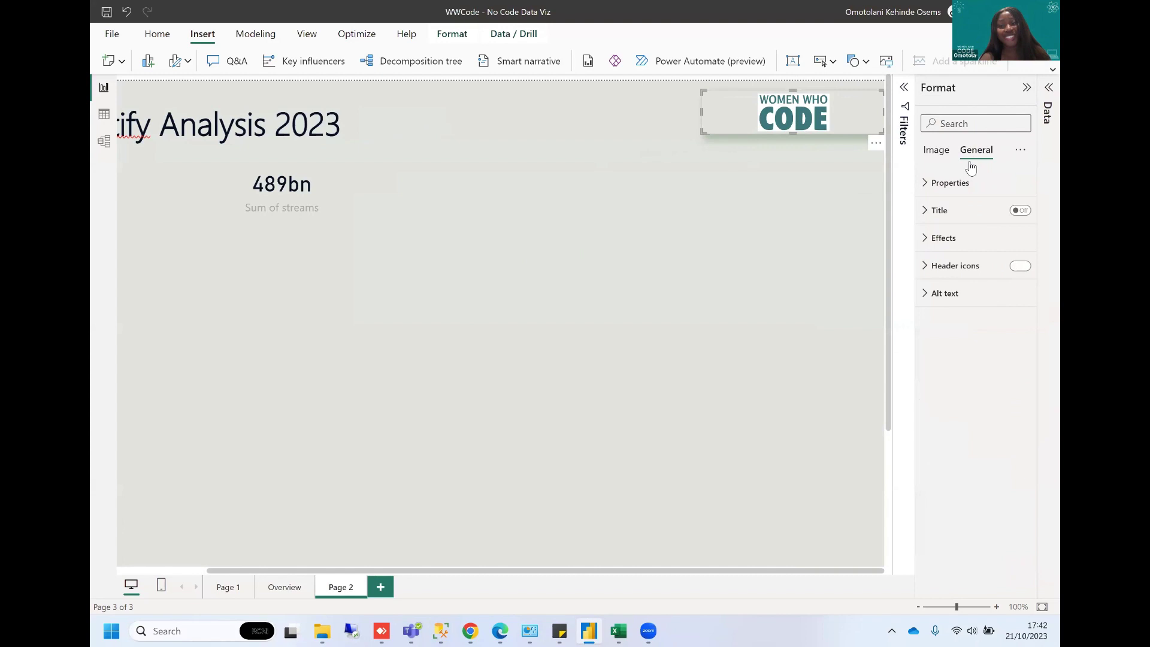
{"action": "left_click", "coordinate": [925, 237]}
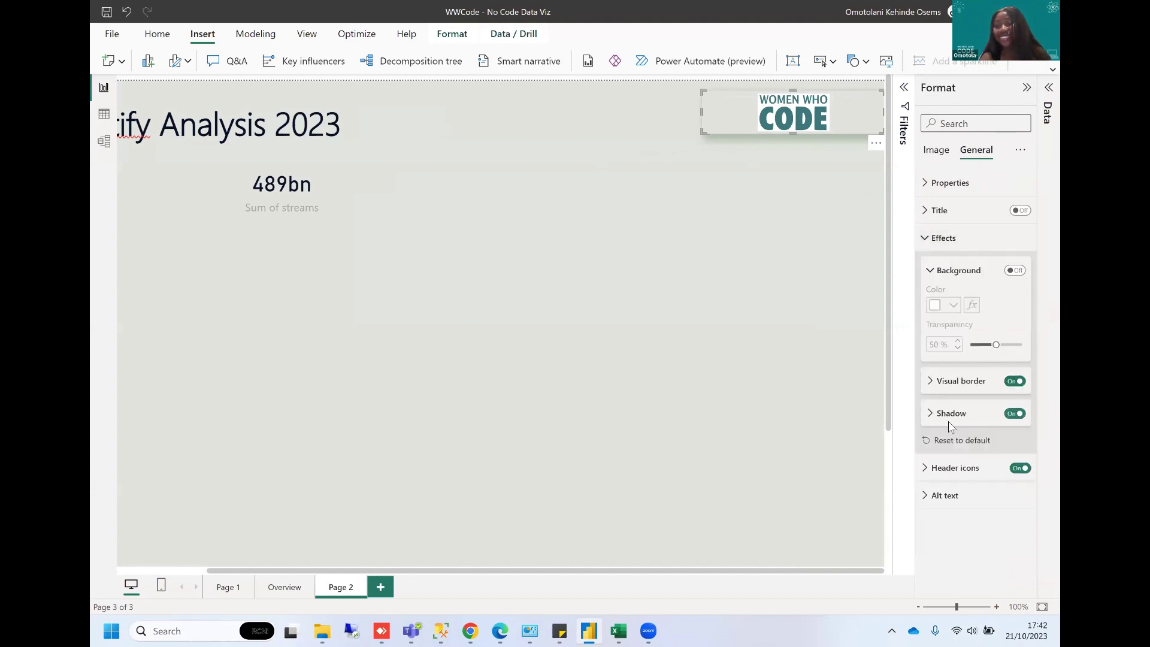
{"action": "left_click", "coordinate": [1030, 387]}
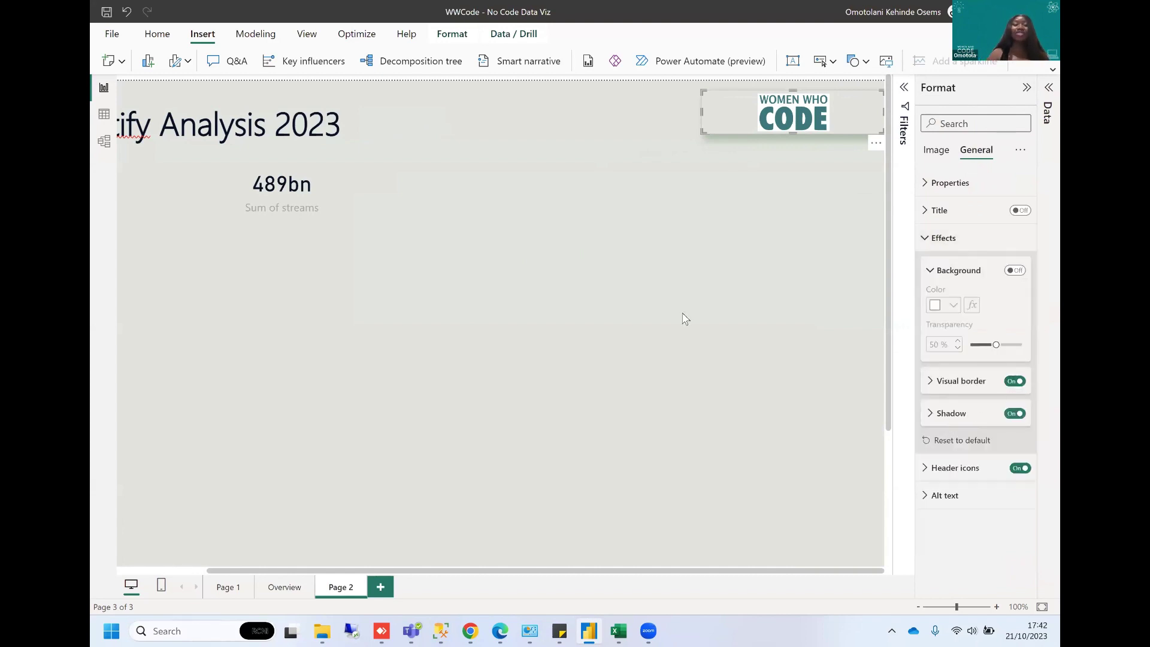
{"action": "scroll", "coordinate": [321, 149], "scroll_direction": "left", "scroll_amount": 3}
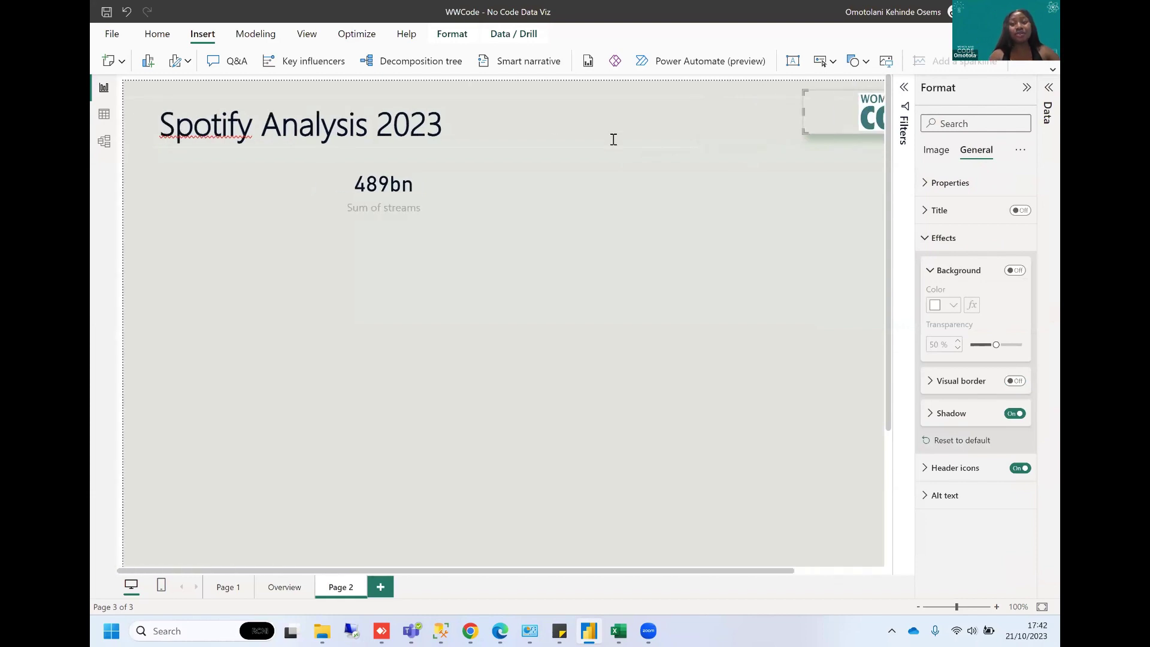
Nudge the Women Who Code logo a little to the left.
{"action": "scroll", "coordinate": [614, 139], "scroll_direction": "right", "scroll_amount": 3}
{"action": "left_click_drag", "start_coordinate": [878, 145], "coordinate": [810, 148]}
{"action": "scroll", "coordinate": [357, 215], "scroll_direction": "left", "scroll_amount": 3}
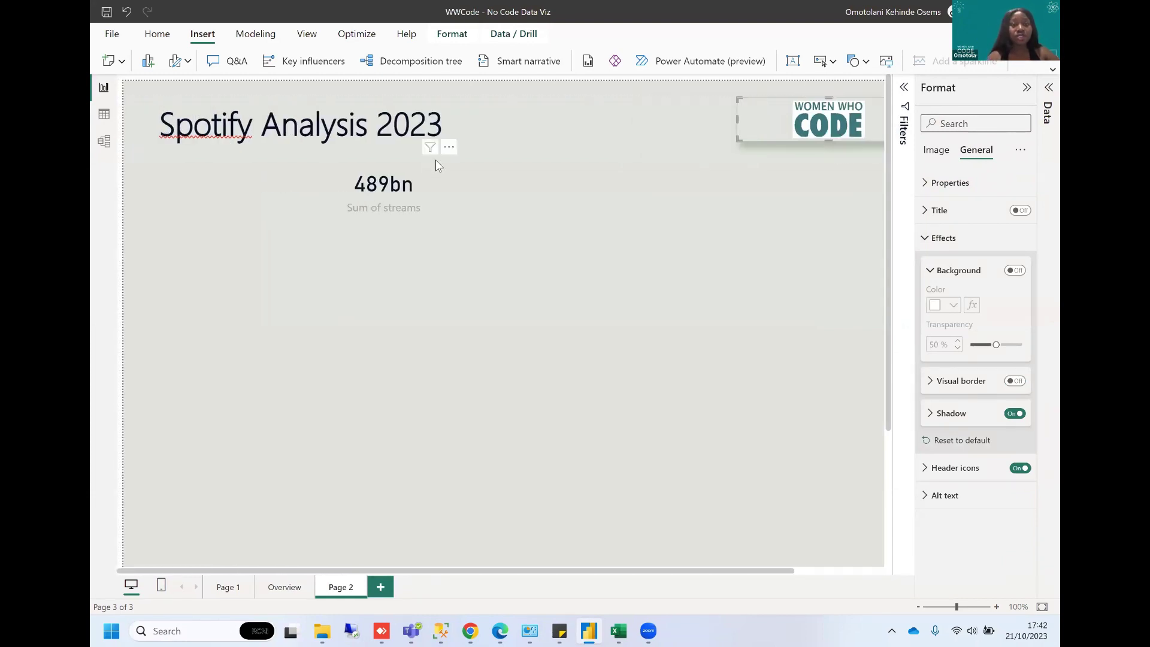
Move the 489bn Sum of streams card lower and further right beneath the title.
{"action": "left_click", "coordinate": [454, 162]}
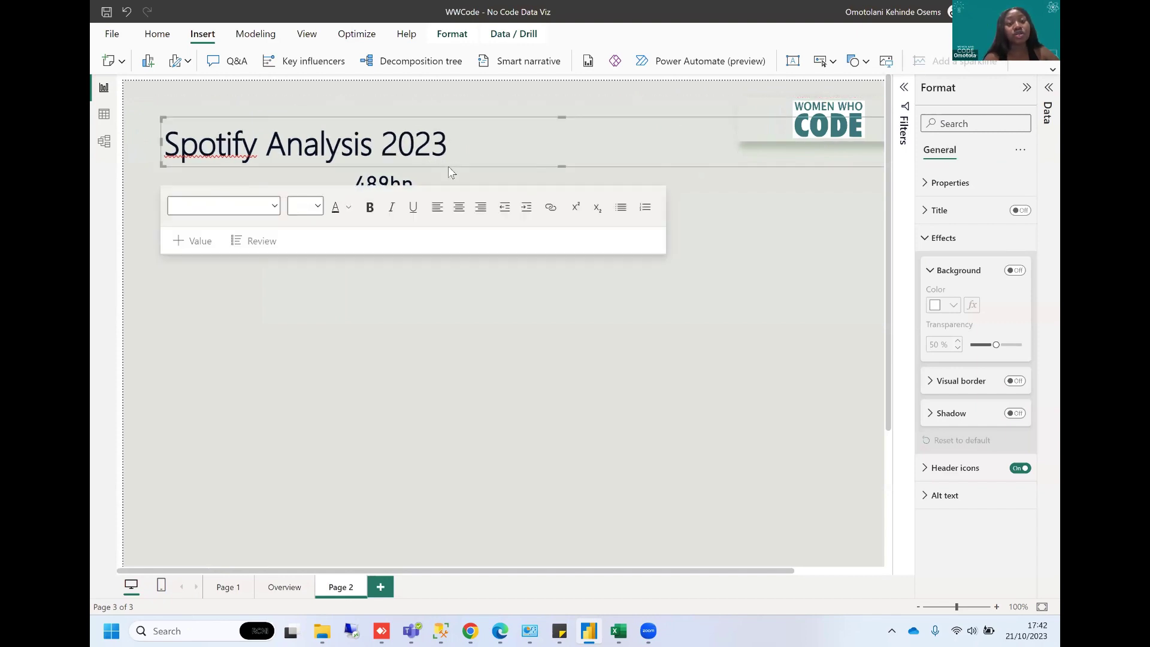
{"action": "scroll", "coordinate": [484, 125], "scroll_direction": "right", "scroll_amount": 3}
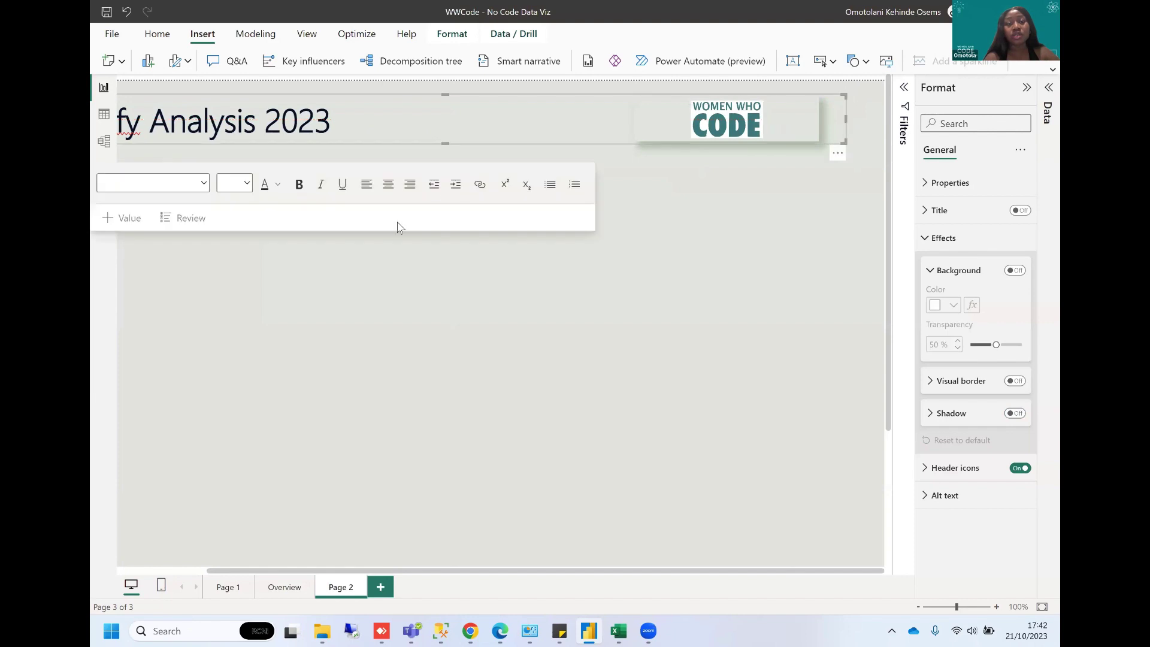
{"action": "left_click", "coordinate": [405, 290]}
{"action": "scroll", "coordinate": [405, 287], "scroll_direction": "left", "scroll_amount": 3}
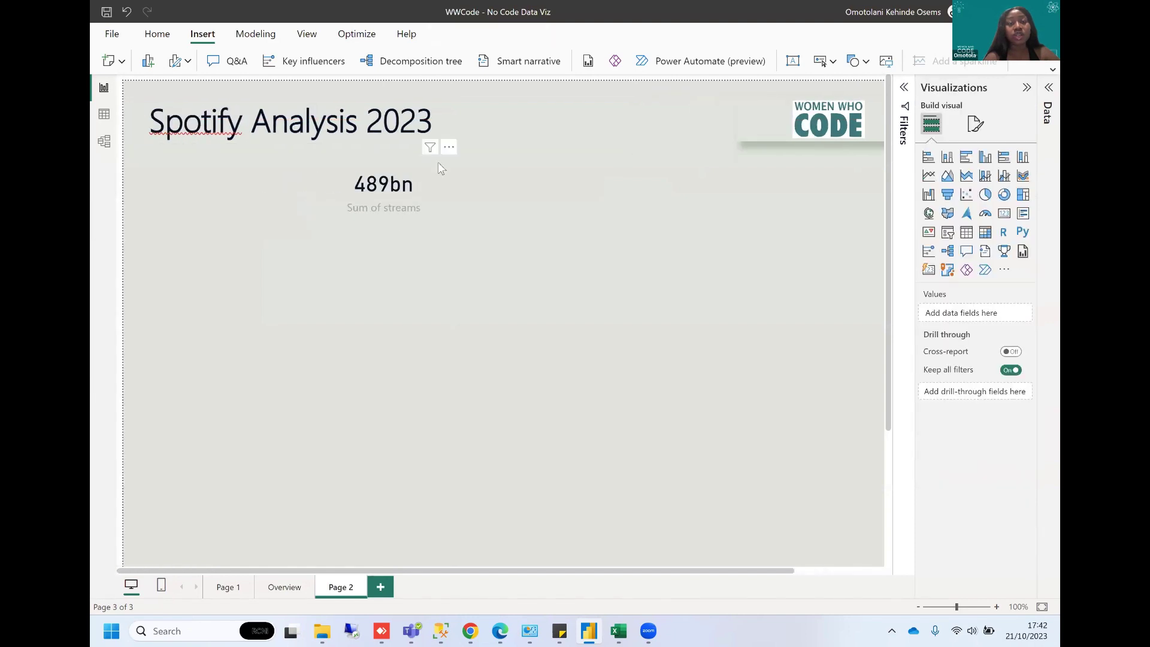
{"action": "left_click_drag", "start_coordinate": [446, 150], "coordinate": [497, 161]}
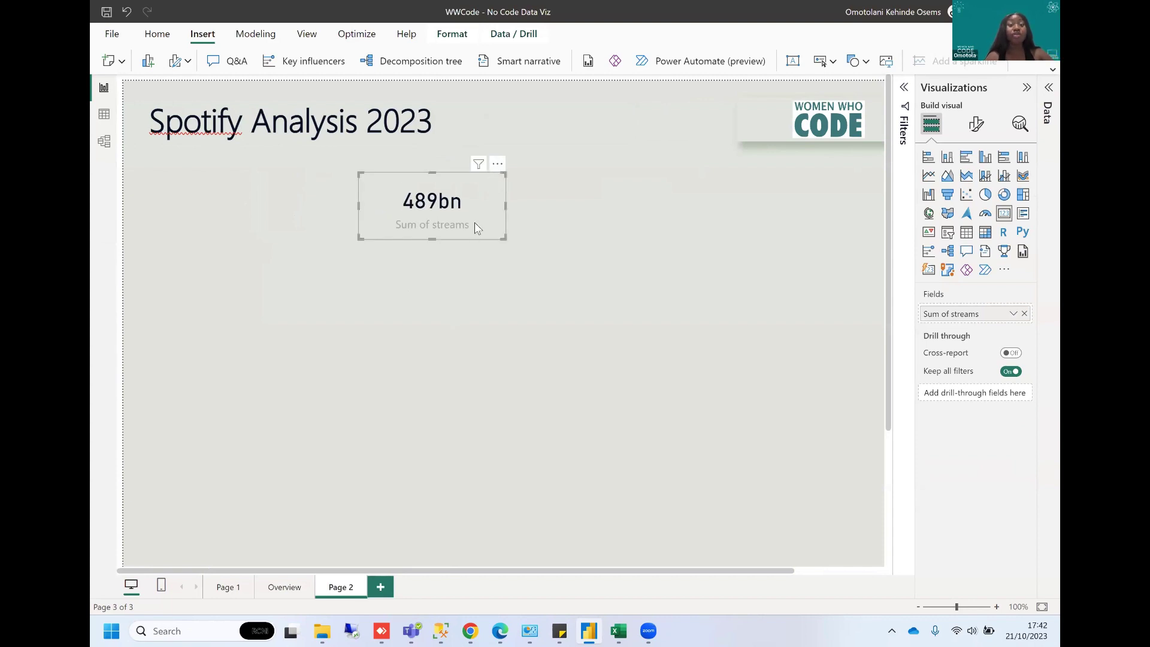
Rename the card's Sum of streams field to 'Streams' for this visual.
{"action": "left_click", "coordinate": [904, 88]}
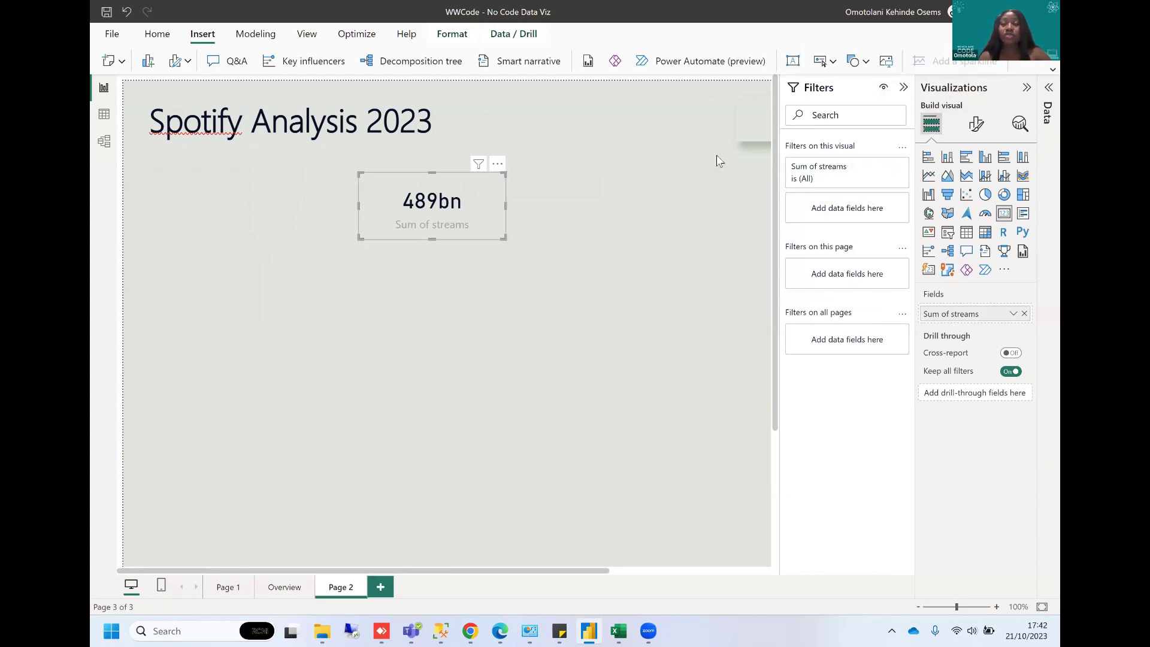
{"action": "left_click", "coordinate": [976, 124]}
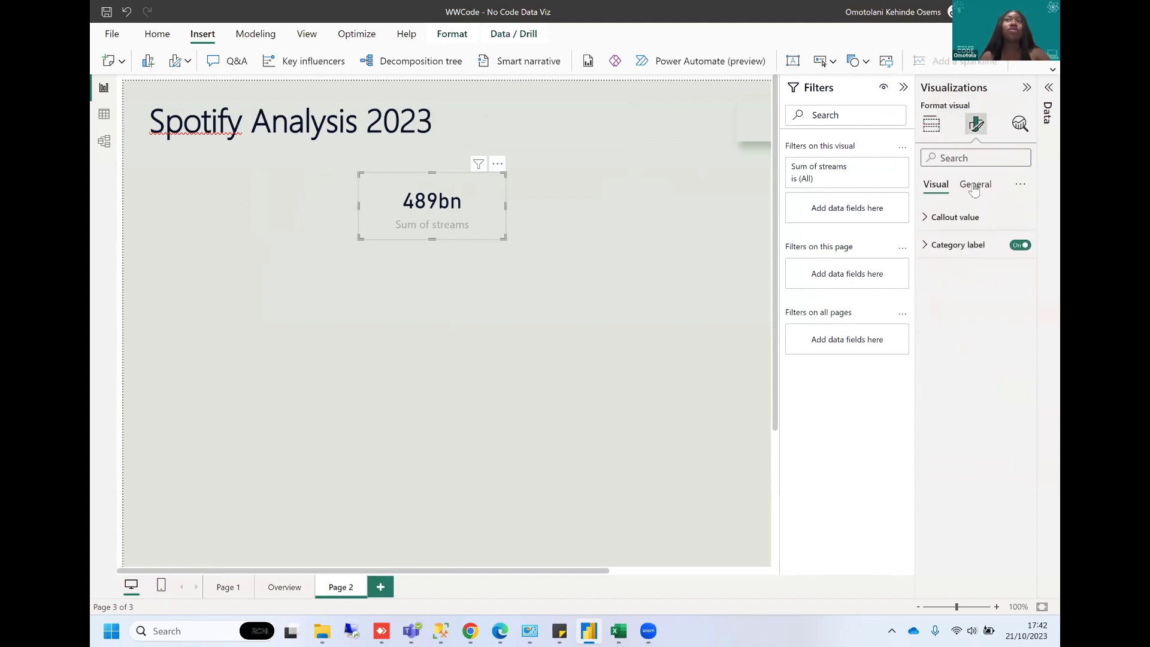
{"action": "left_click", "coordinate": [932, 124]}
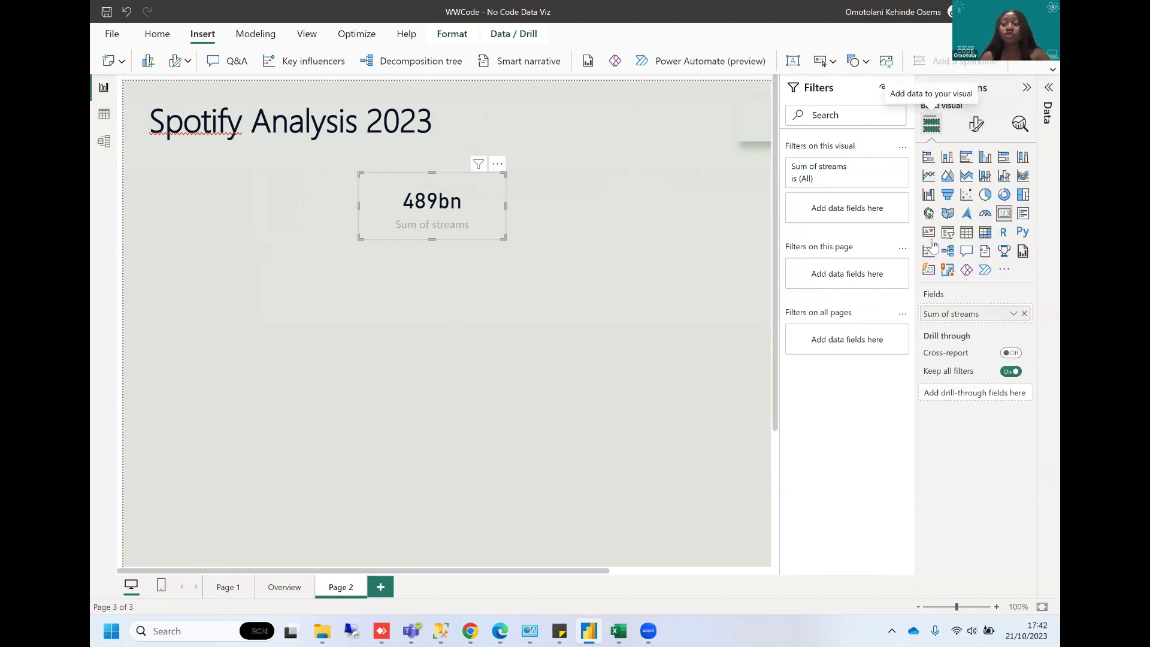
{"action": "right_click", "coordinate": [956, 321]}
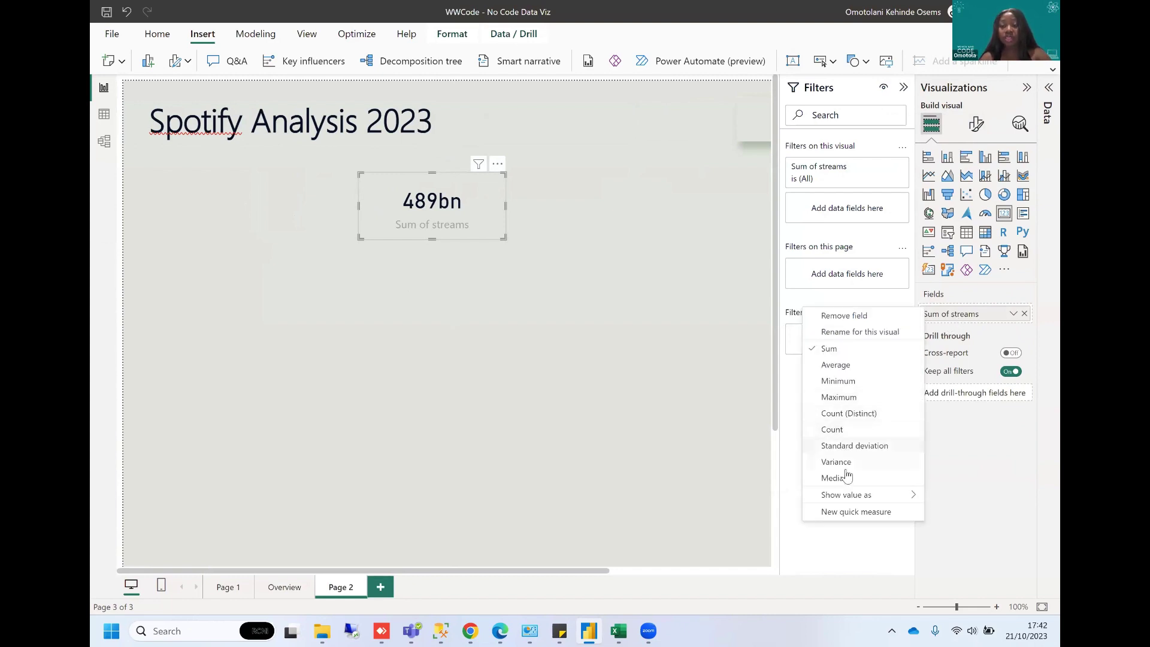
{"action": "left_click", "coordinate": [859, 333]}
{"action": "type", "text": "S"}
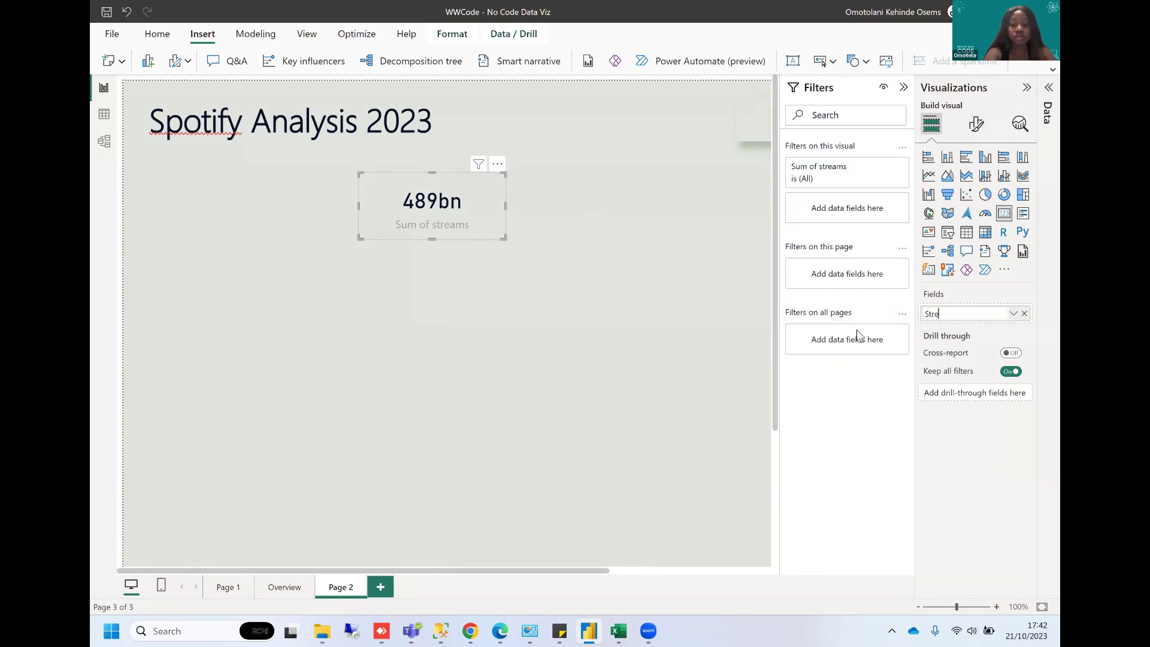
{"action": "key", "text": "Return"}
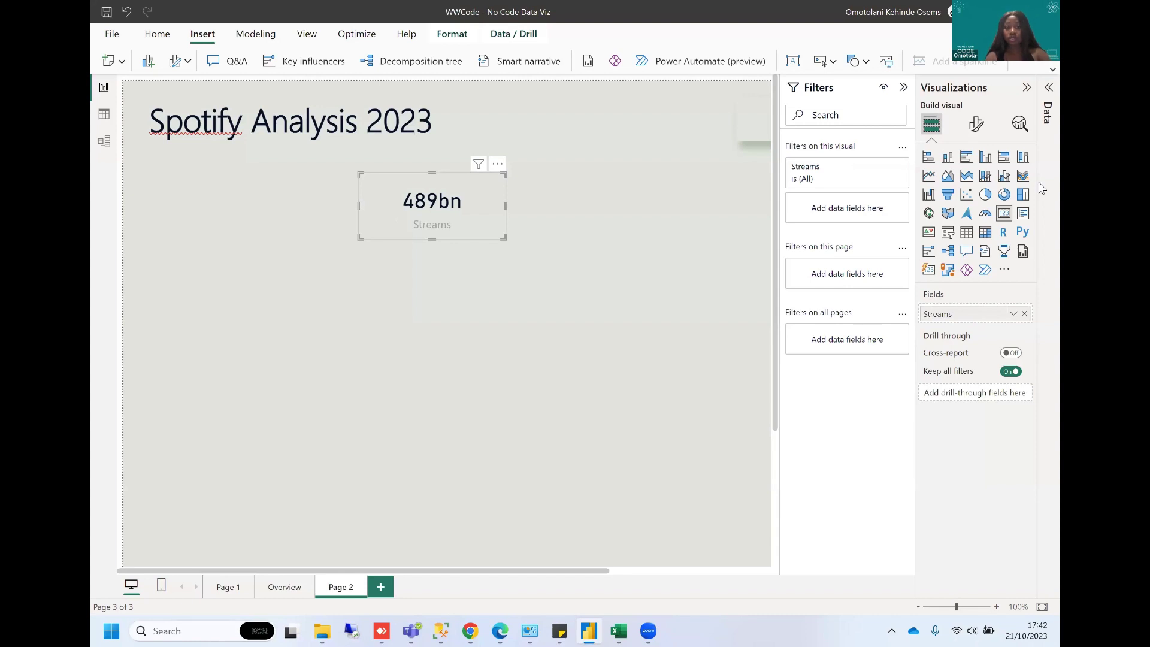
Expand the card's category label and callout settings and turn on its title.
{"action": "left_click", "coordinate": [976, 124]}
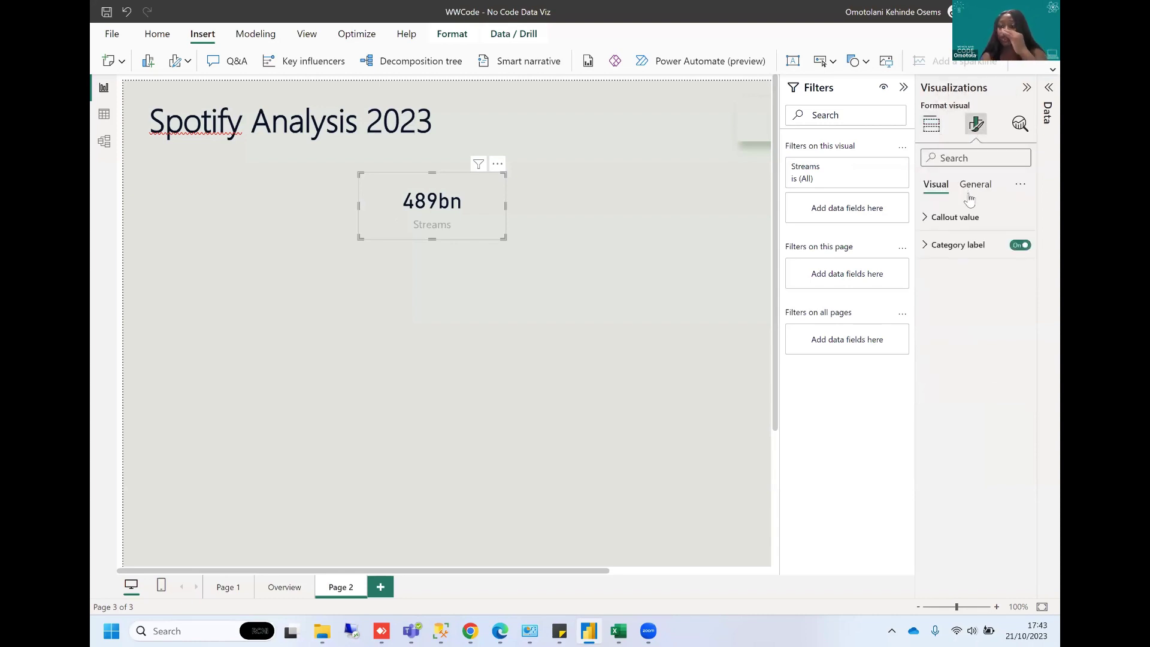
{"action": "left_click", "coordinate": [938, 251]}
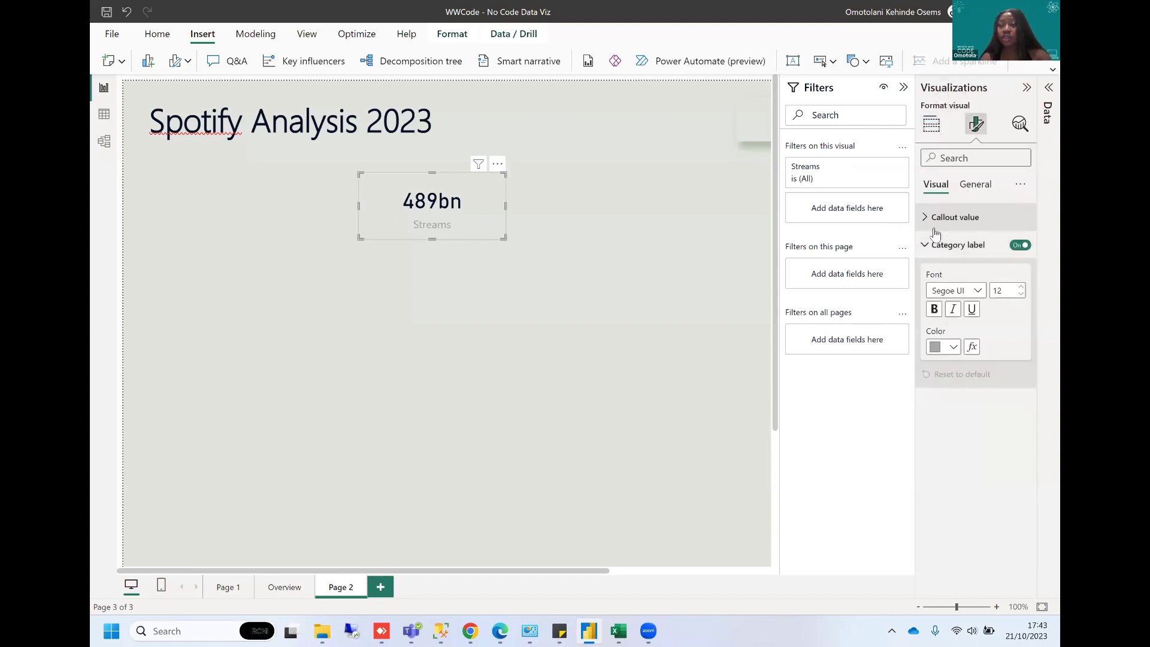
{"action": "left_click", "coordinate": [936, 230]}
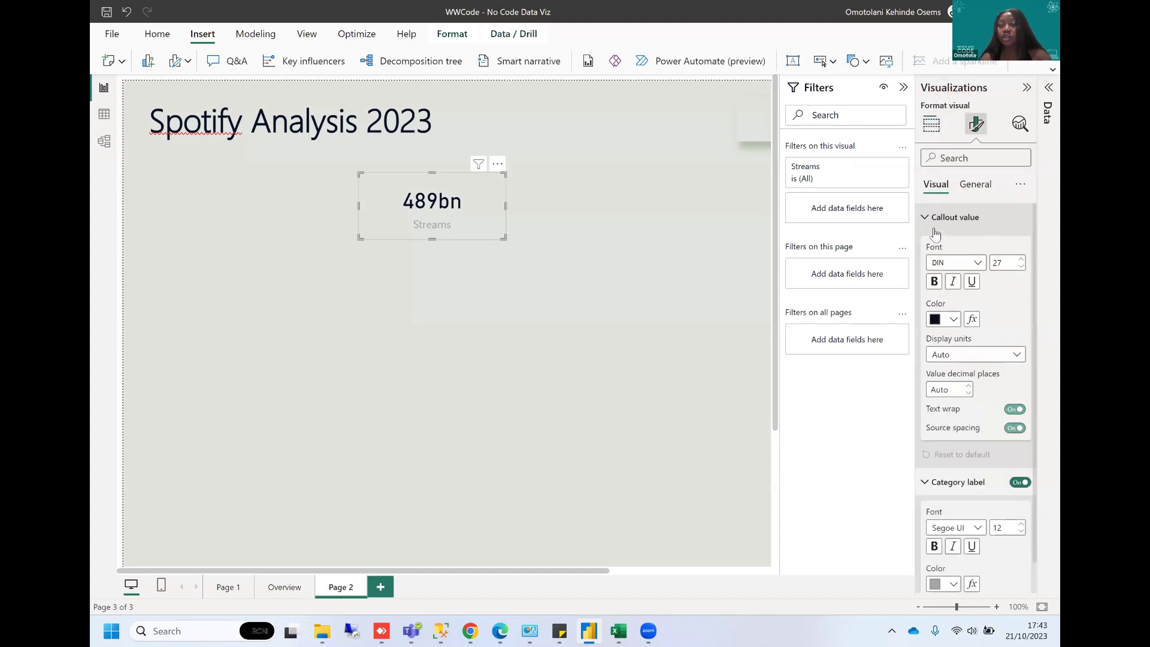
{"action": "left_click", "coordinate": [973, 187]}
{"action": "left_click", "coordinate": [1000, 245]}
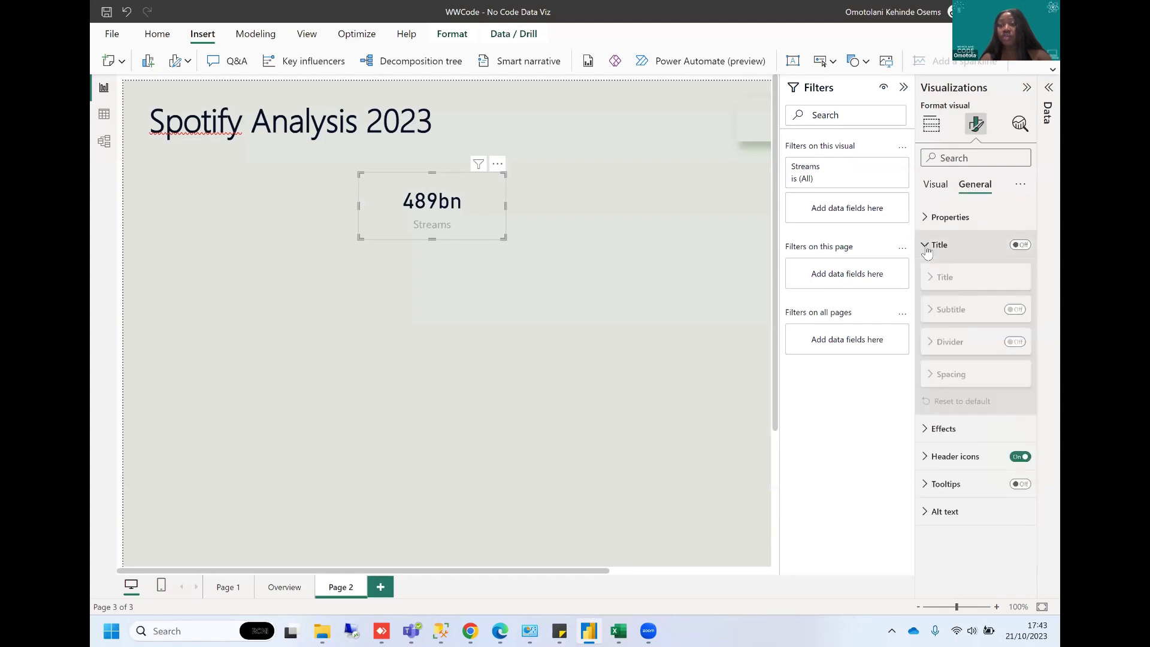
{"action": "left_click", "coordinate": [1019, 244]}
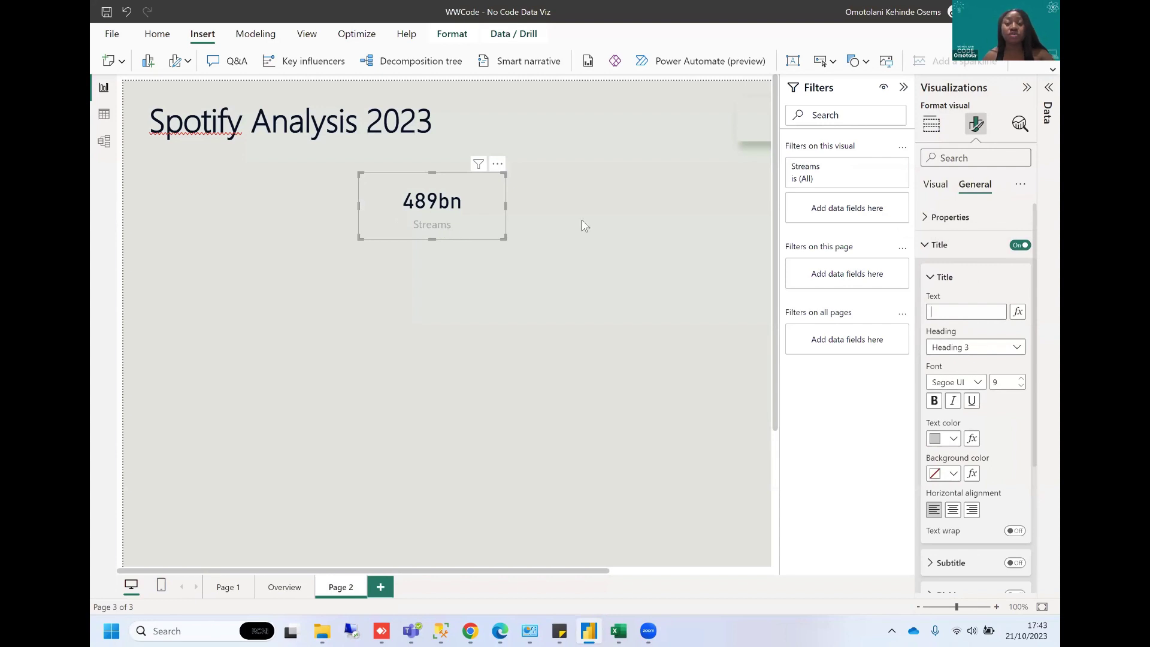
Make the Streams label bold black DIN, then shrink the card and move it left under the title.
{"action": "left_click", "coordinate": [927, 187]}
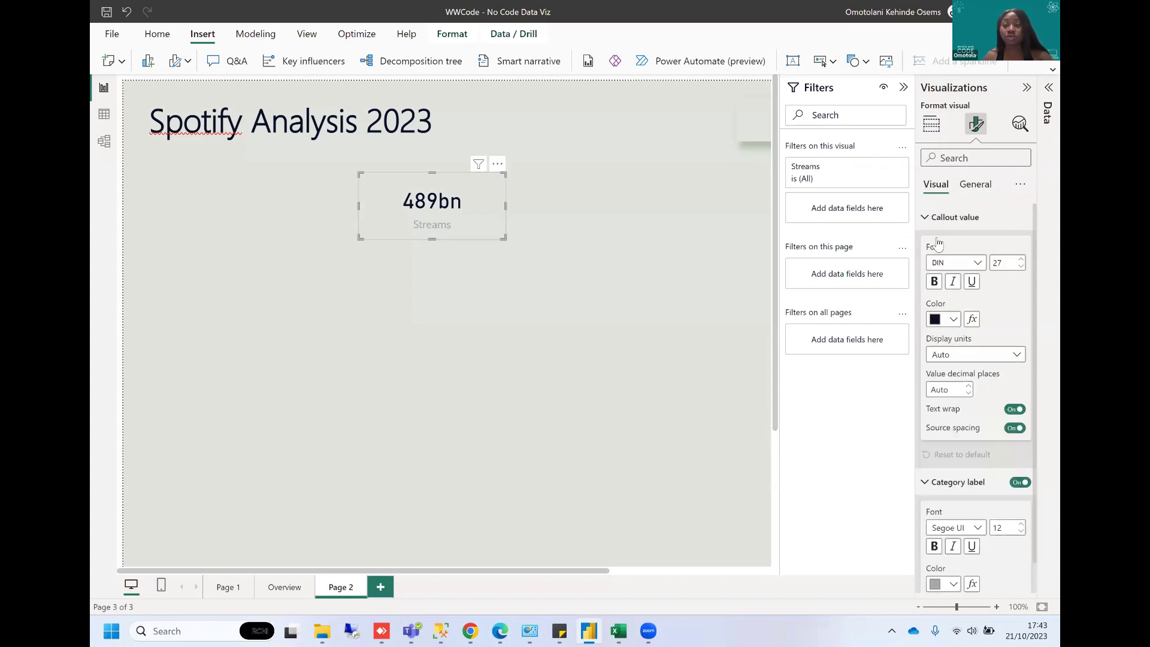
{"action": "scroll", "coordinate": [936, 357], "scroll_direction": "down", "scroll_amount": 1}
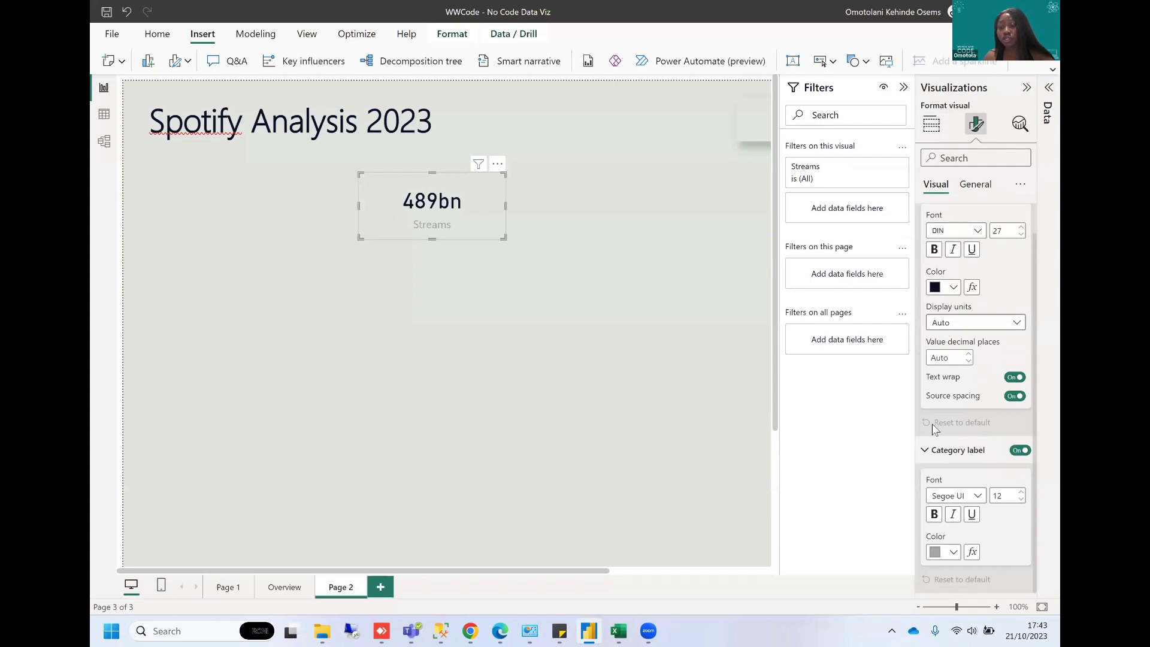
{"action": "left_click", "coordinate": [933, 515]}
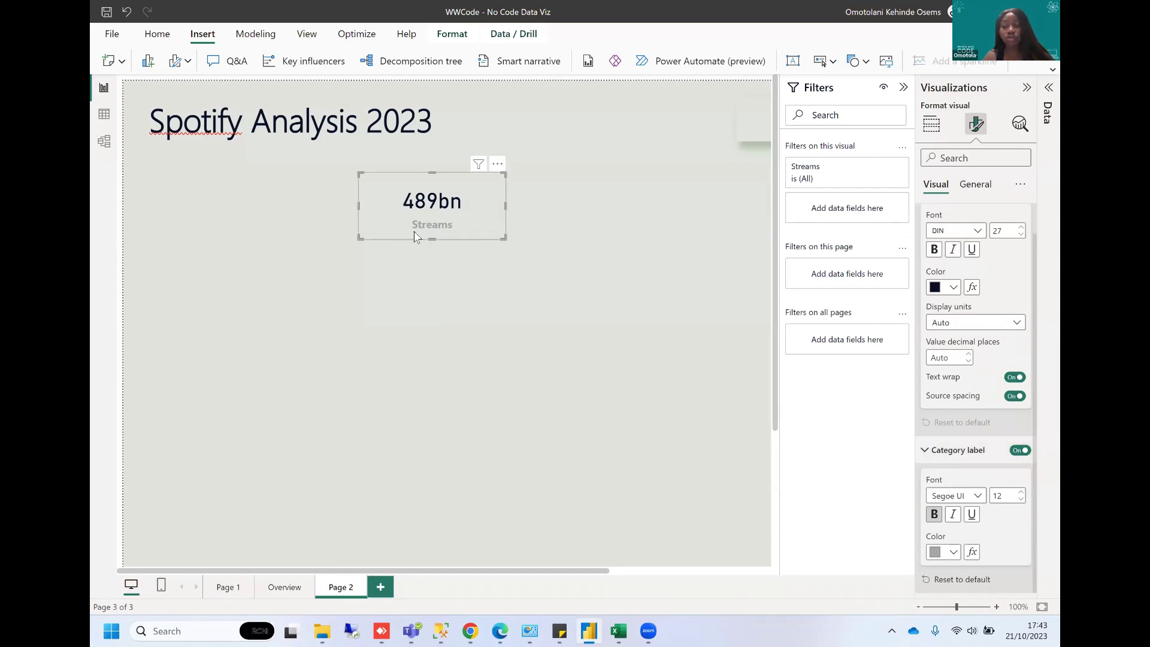
{"action": "left_click", "coordinate": [979, 499]}
{"action": "left_click", "coordinate": [939, 318]}
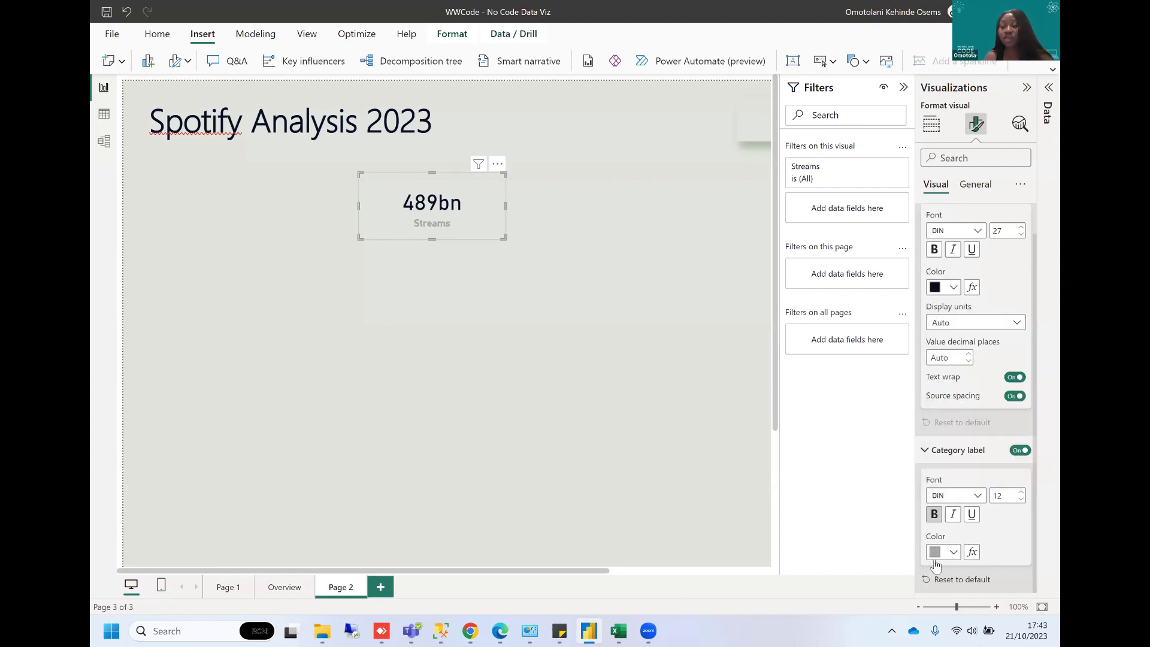
{"action": "left_click", "coordinate": [953, 552]}
{"action": "left_click", "coordinate": [876, 337]}
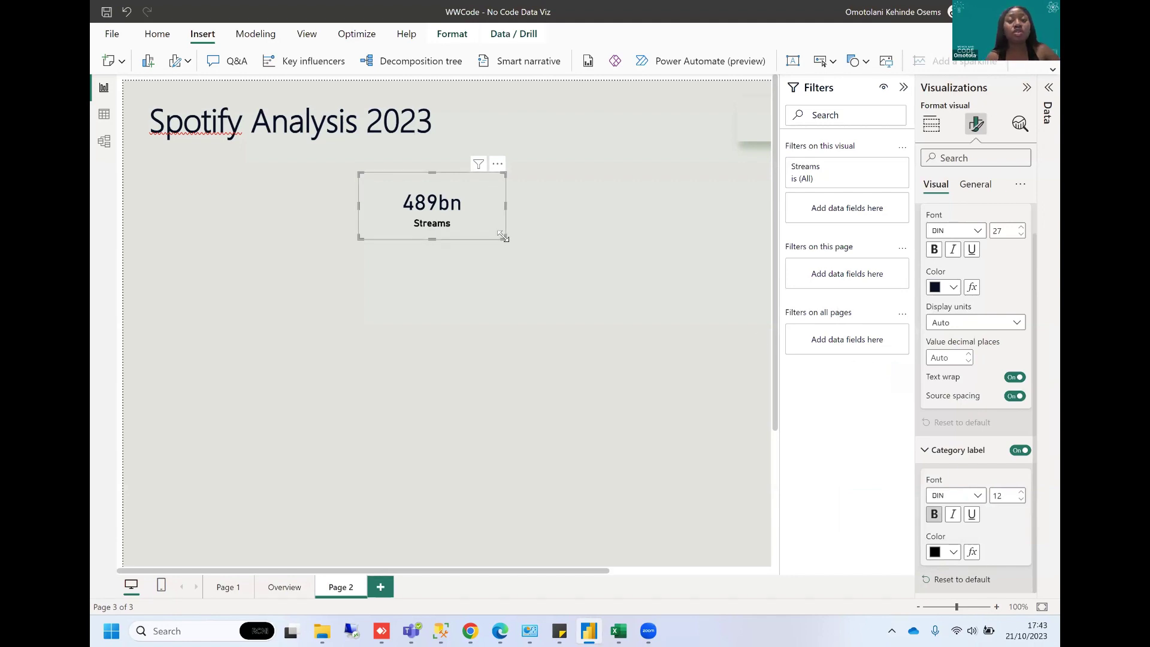
{"action": "left_click_drag", "start_coordinate": [505, 238], "coordinate": [479, 226]}
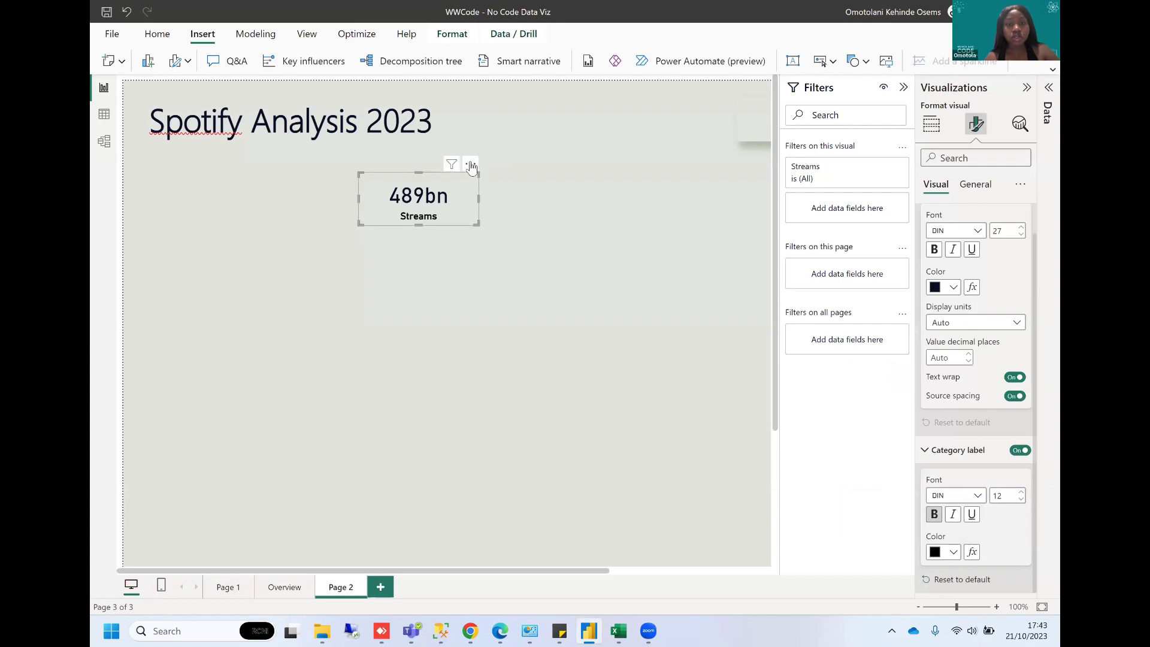
{"action": "left_click_drag", "start_coordinate": [481, 167], "coordinate": [386, 162]}
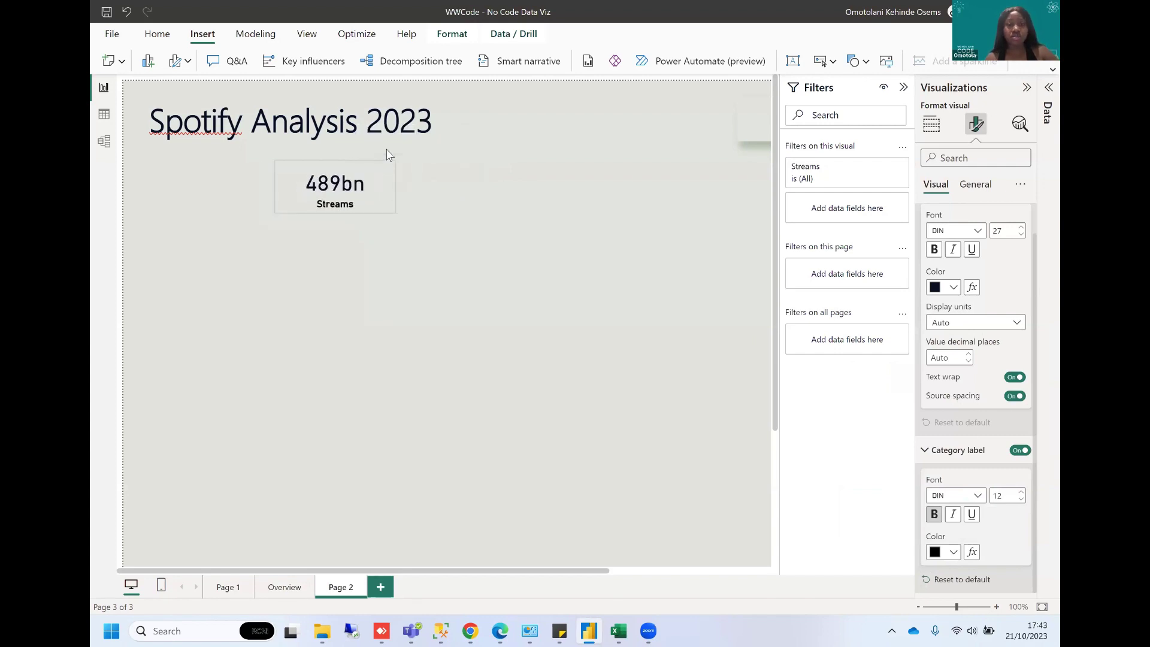
Give the Streams card's visual border rounded corners of about 26 px.
{"action": "left_click", "coordinate": [550, 196]}
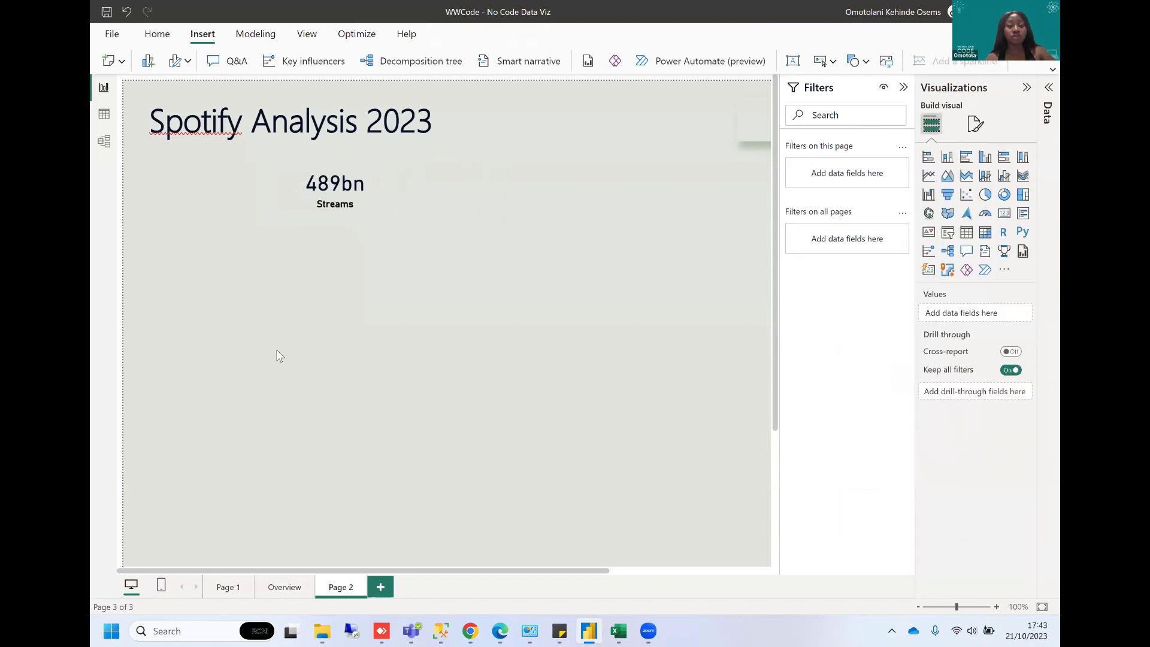
{"action": "left_click", "coordinate": [367, 200]}
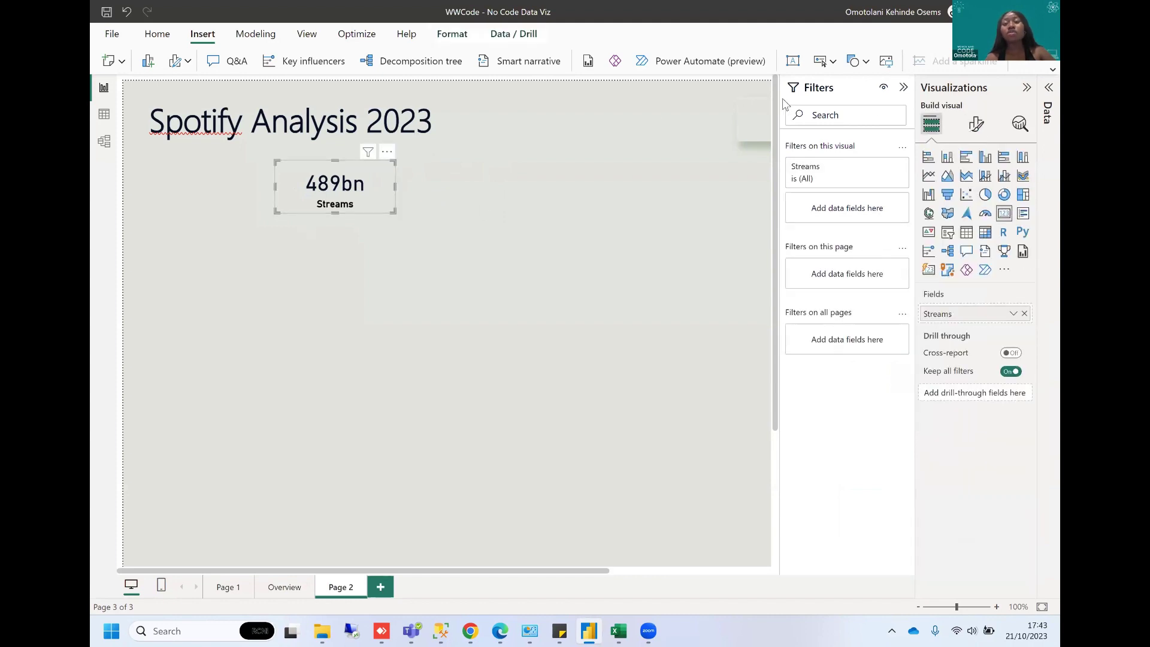
{"action": "left_click", "coordinate": [975, 125]}
{"action": "left_click", "coordinate": [975, 184]}
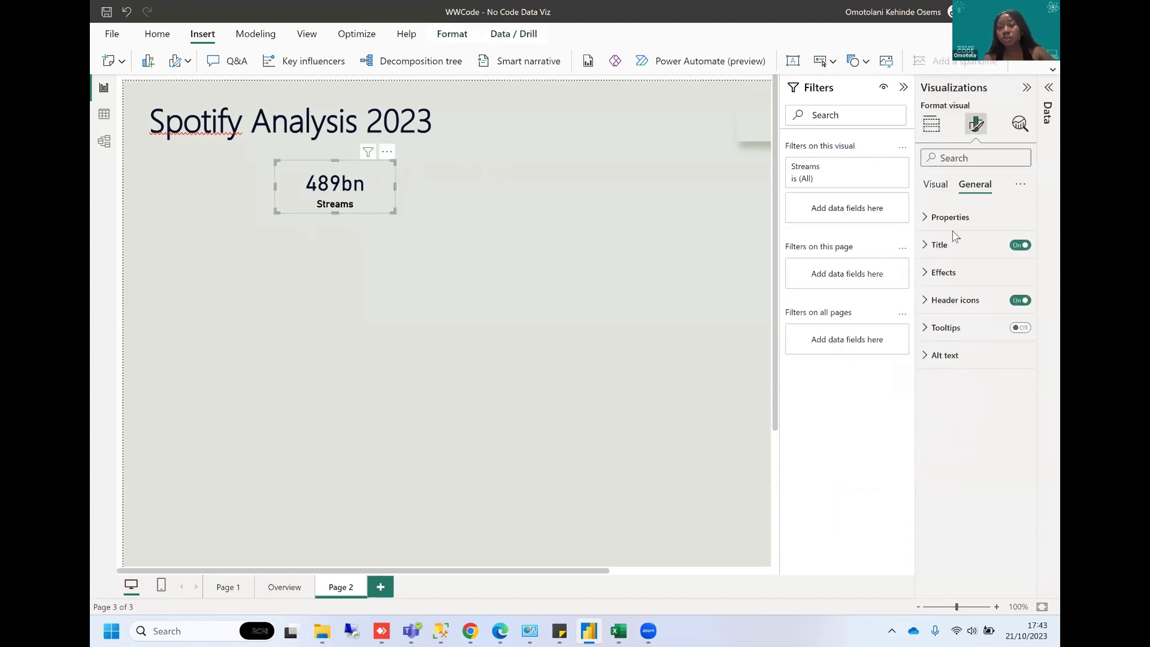
{"action": "left_click", "coordinate": [933, 281]}
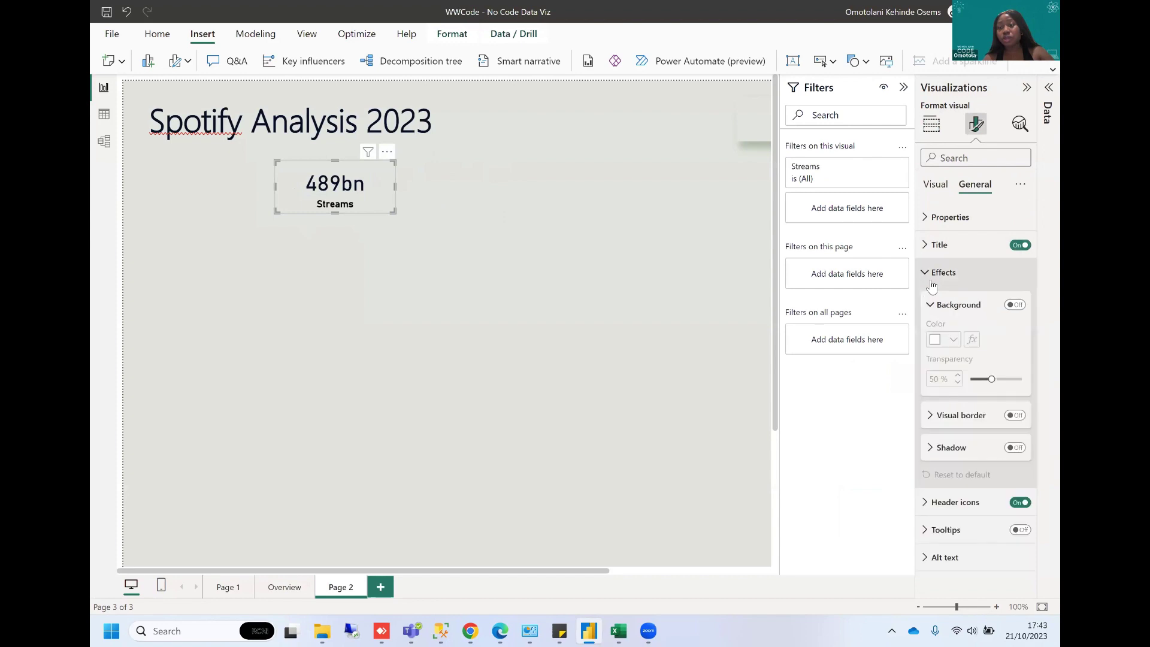
{"action": "left_click", "coordinate": [928, 422]}
{"action": "left_click_drag", "start_coordinate": [972, 490], "coordinate": [1013, 493]}
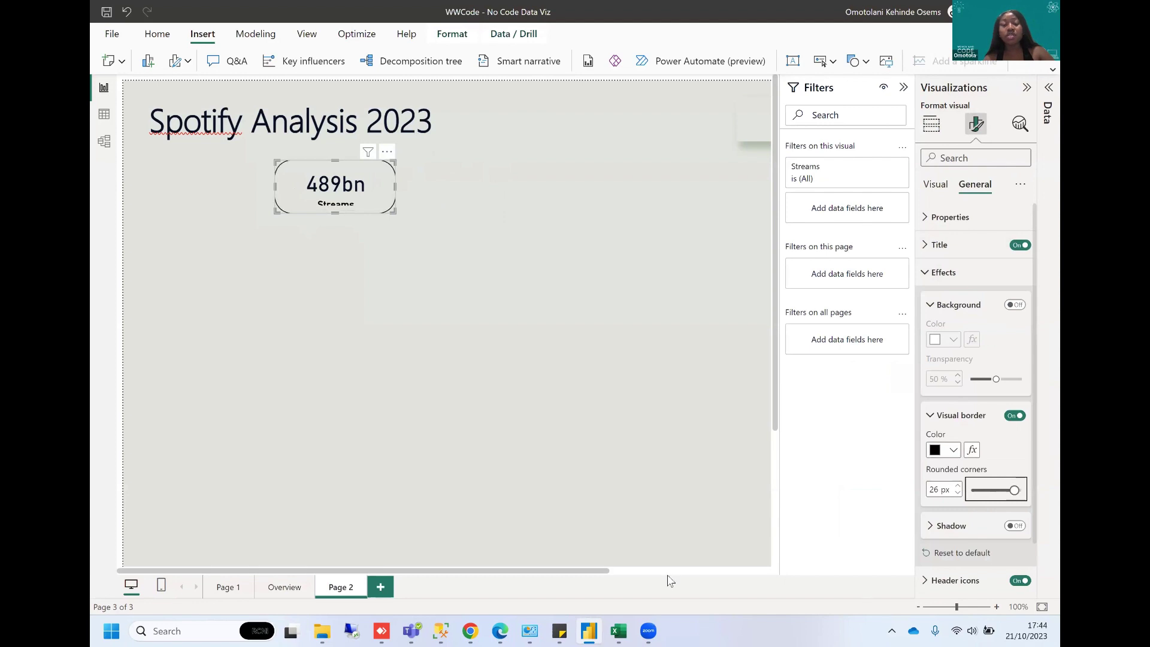
Enlarge the Streams card slightly so its label fits.
{"action": "left_click", "coordinate": [446, 246]}
{"action": "left_click", "coordinate": [361, 175]}
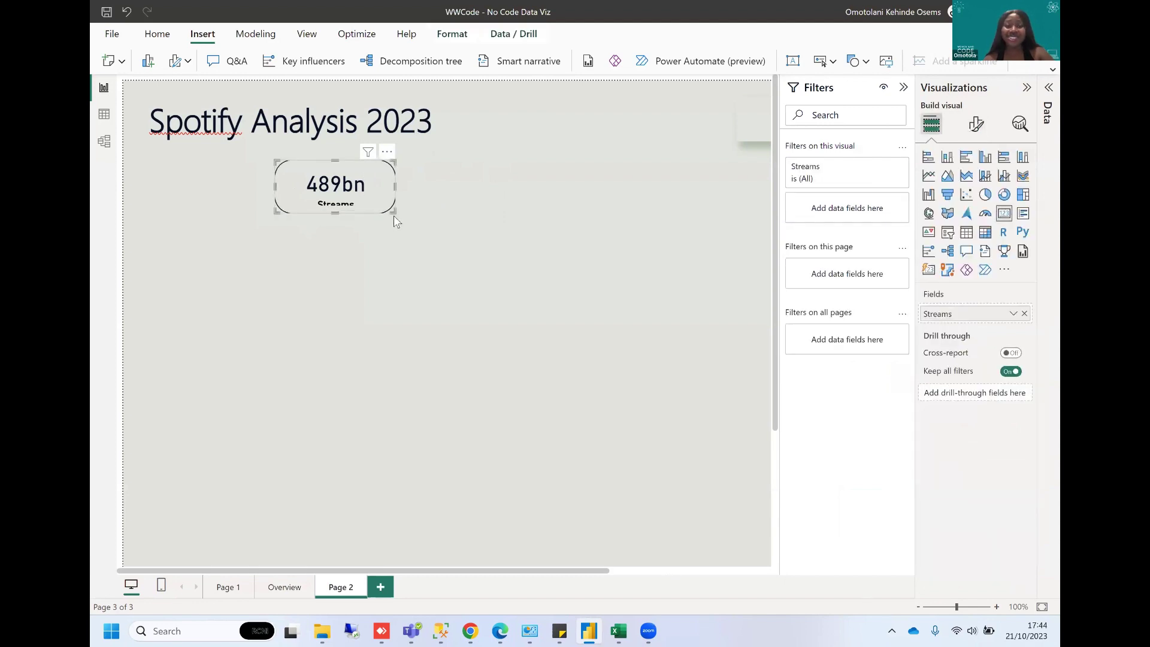
{"action": "left_click_drag", "start_coordinate": [396, 212], "coordinate": [403, 222]}
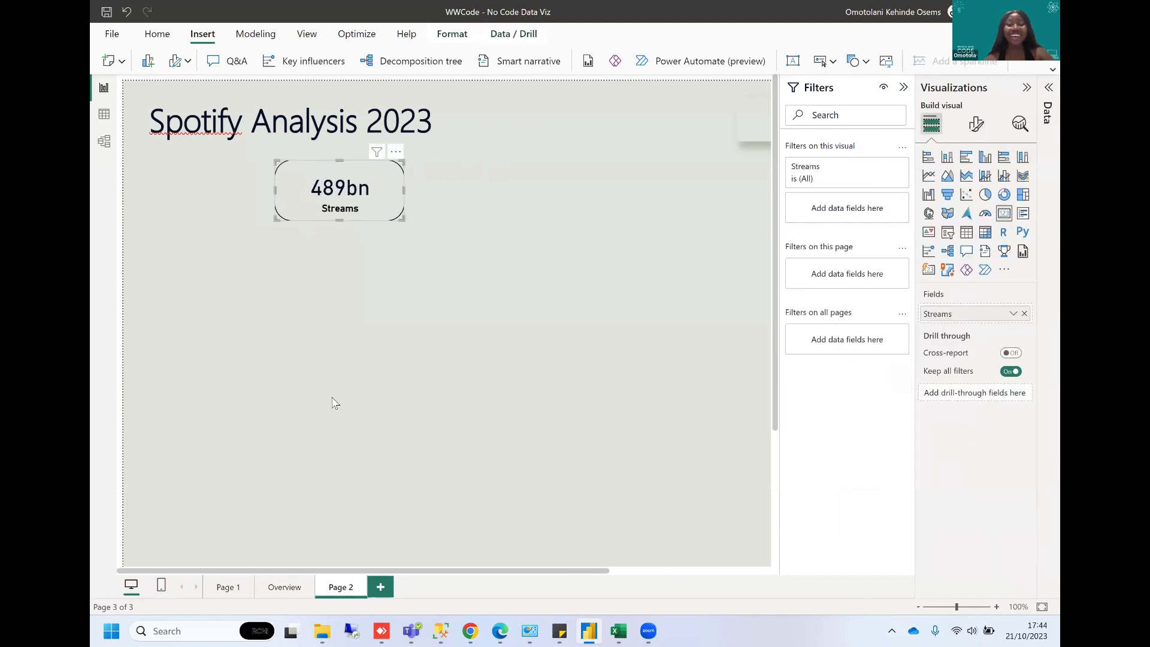
Check the Overview page's 943 No of Tracks card, then add and undo an empty visual on Page 2.
{"action": "left_click", "coordinate": [285, 587]}
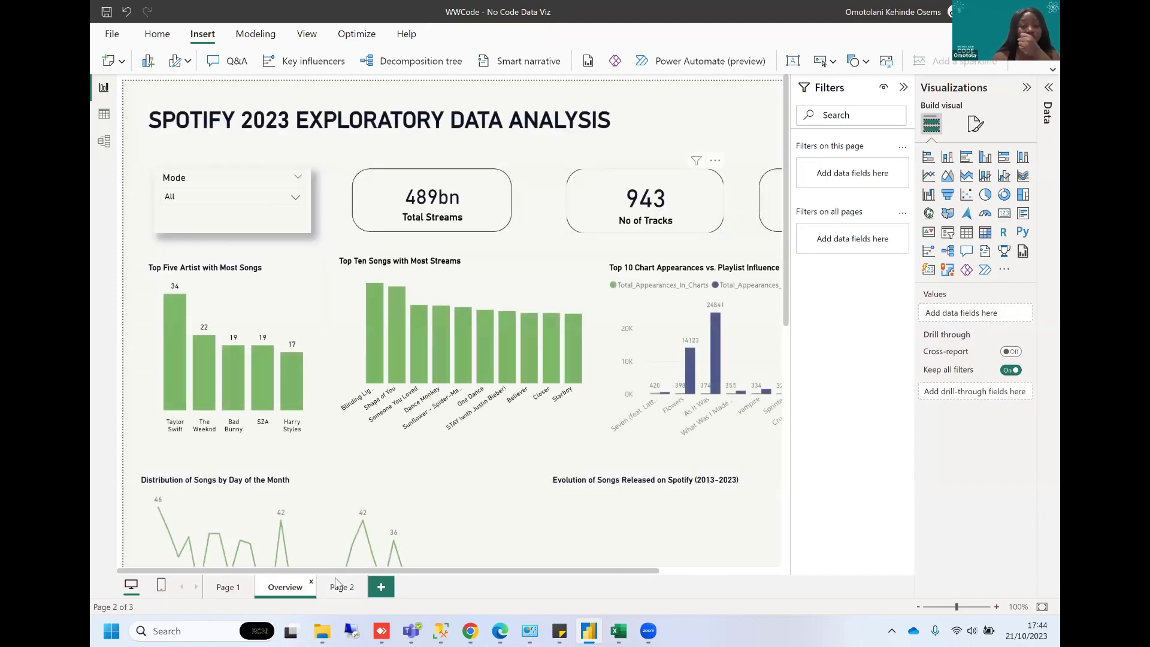
{"action": "left_click", "coordinate": [586, 197]}
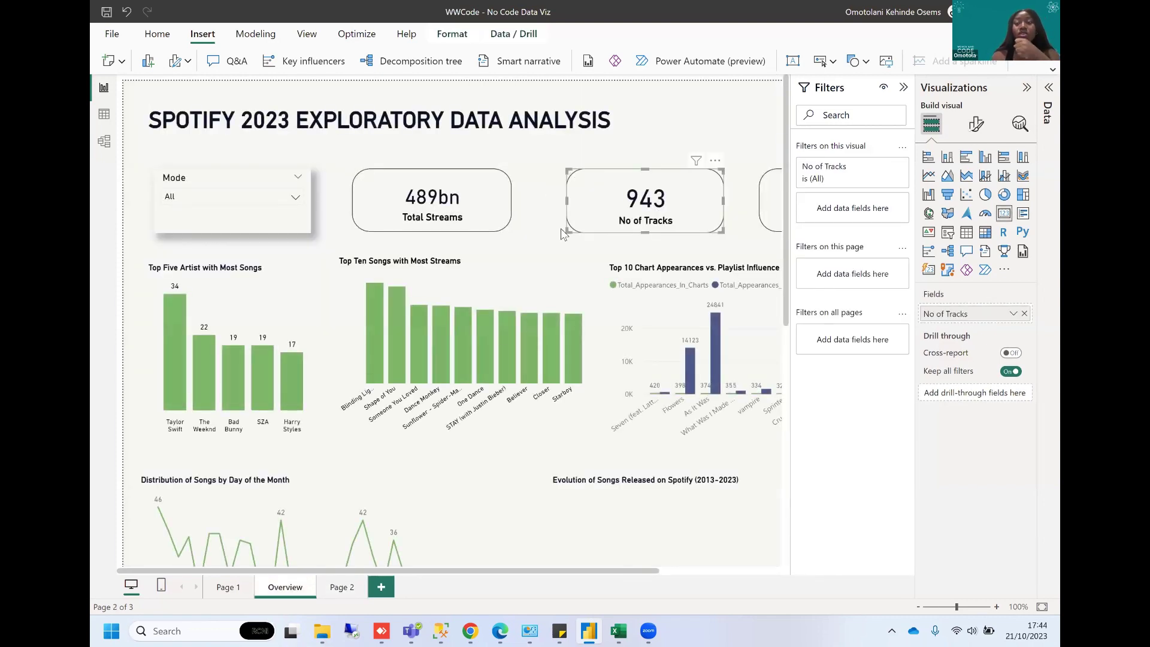
{"action": "left_click", "coordinate": [340, 588]}
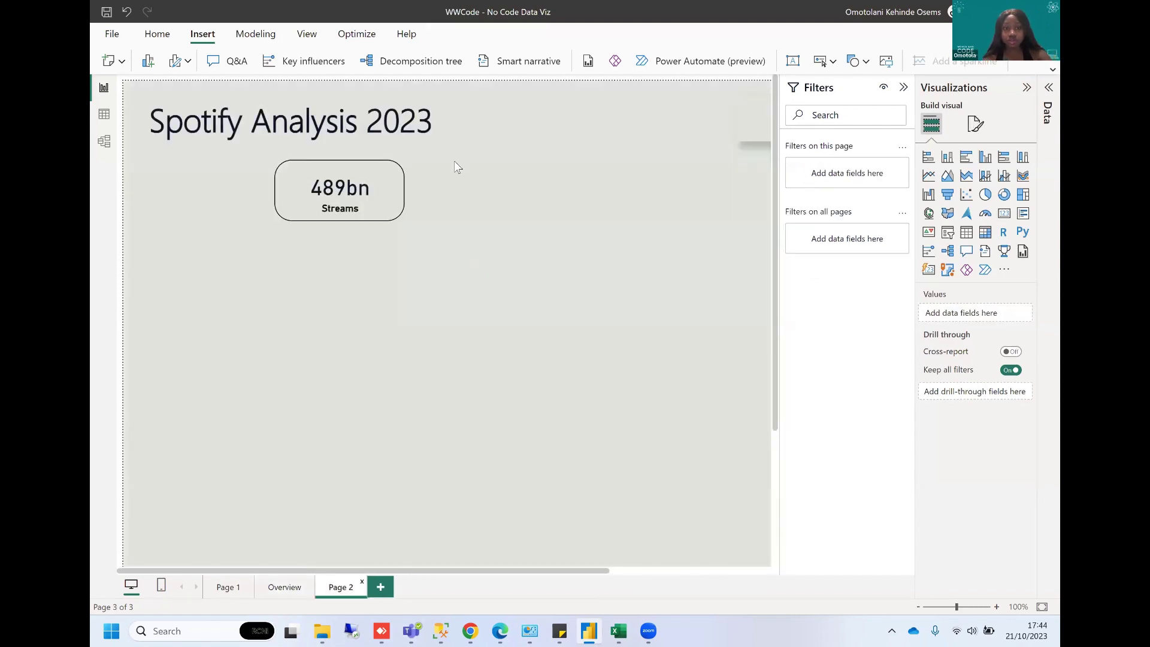
{"action": "left_click", "coordinate": [1045, 96]}
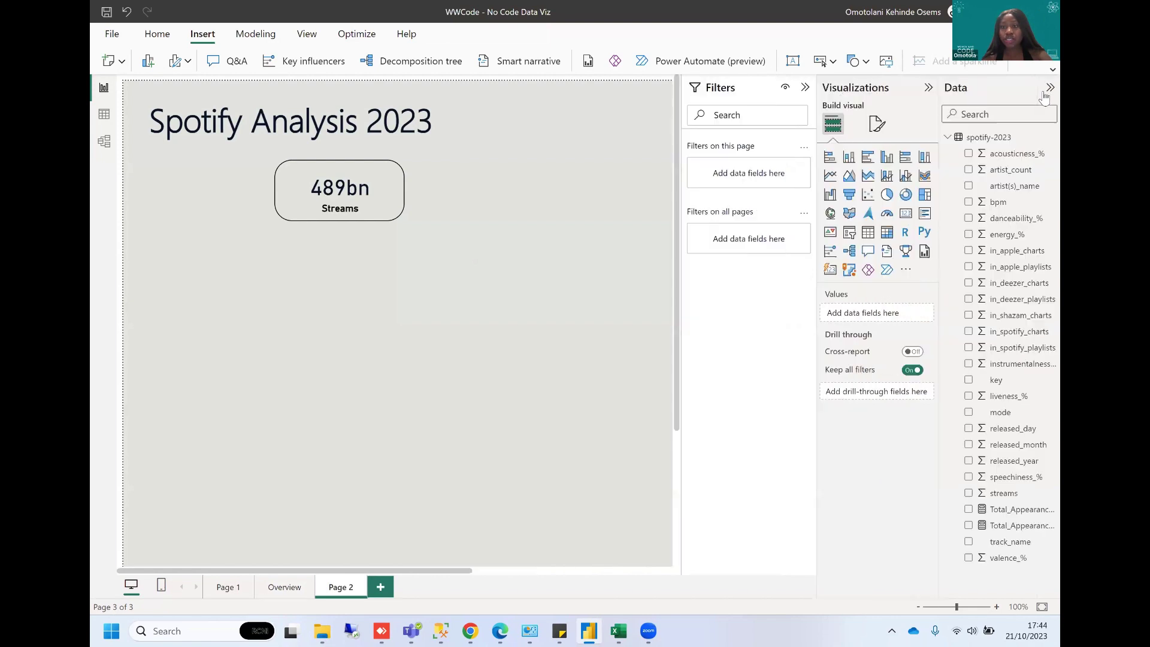
{"action": "left_click", "coordinate": [905, 217]}
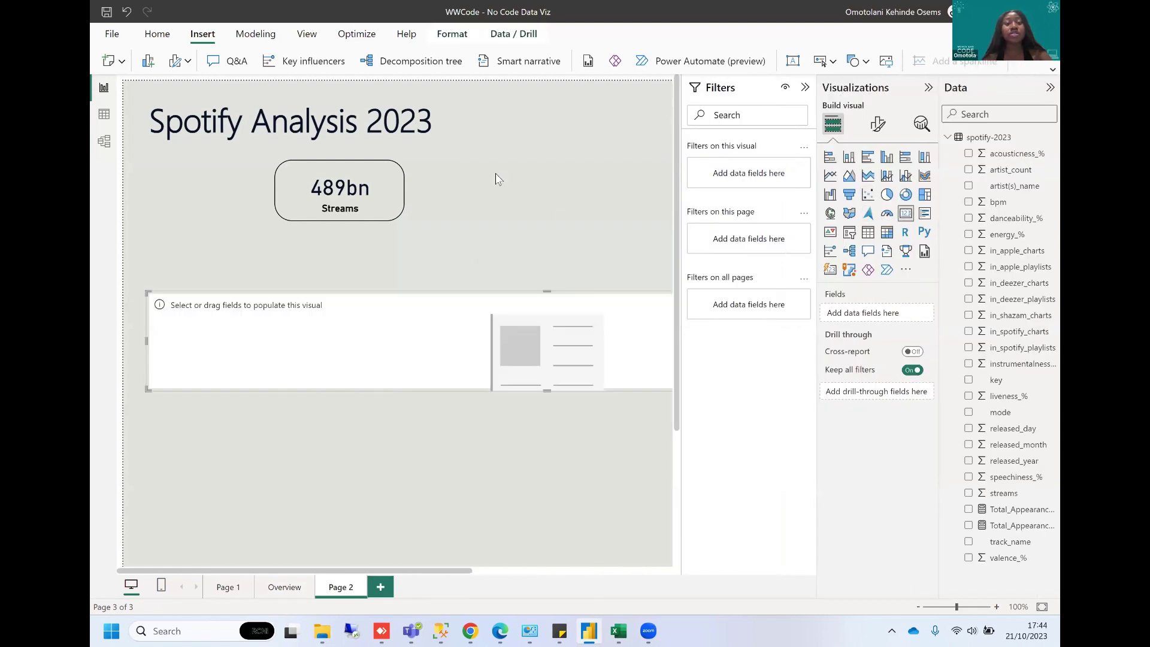
{"action": "key", "text": "ctrl+z"}
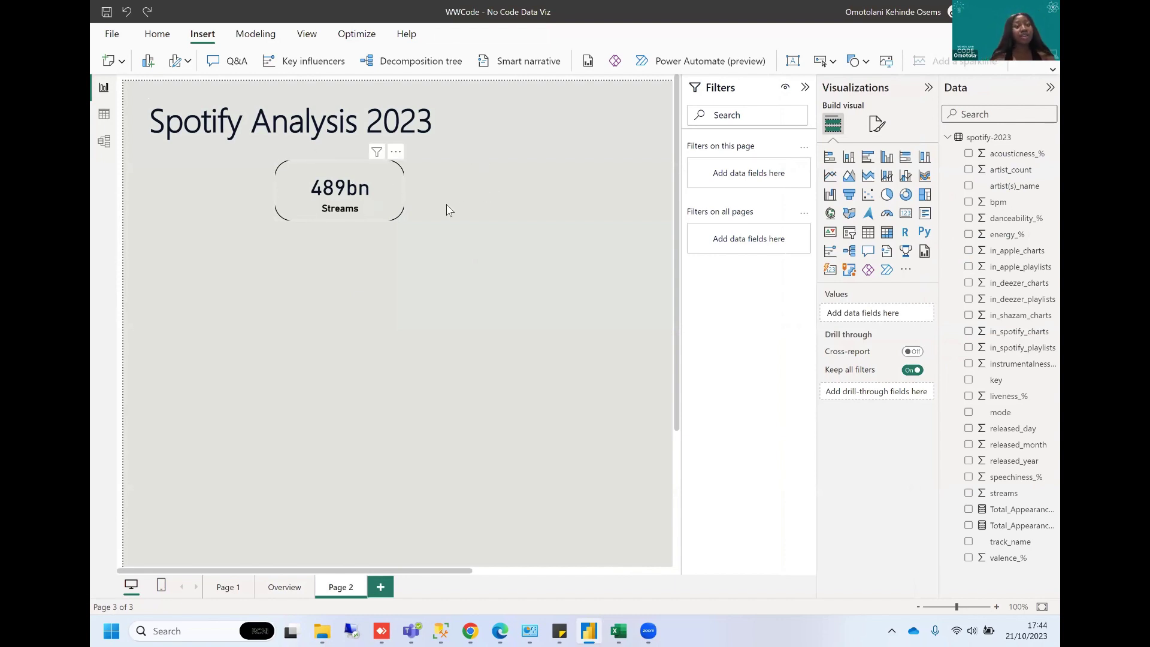
Copy the Streams card visual.
{"action": "right_click", "coordinate": [355, 204]}
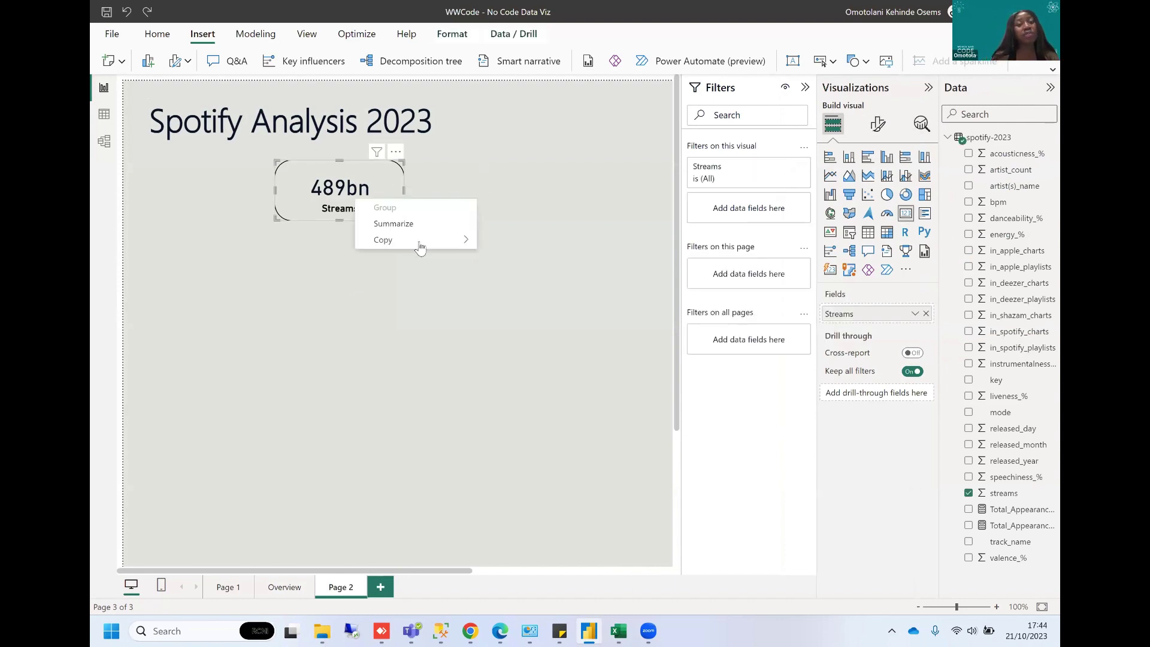
{"action": "left_click", "coordinate": [491, 242]}
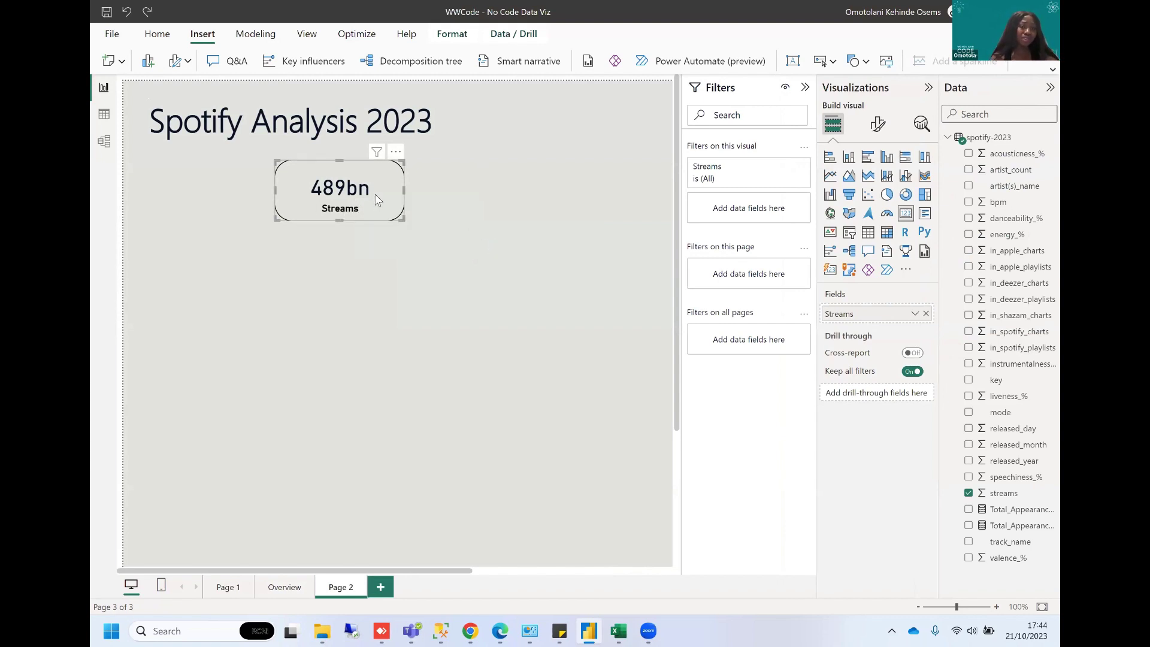
{"action": "left_click", "coordinate": [481, 186]}
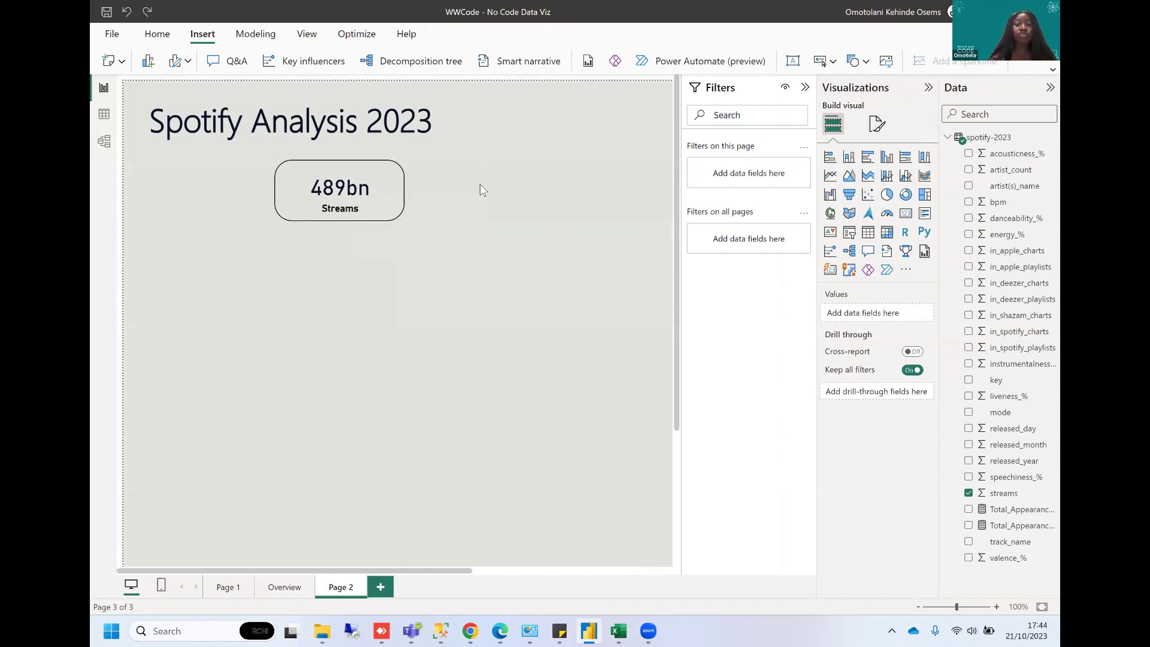
{"action": "right_click", "coordinate": [346, 203]}
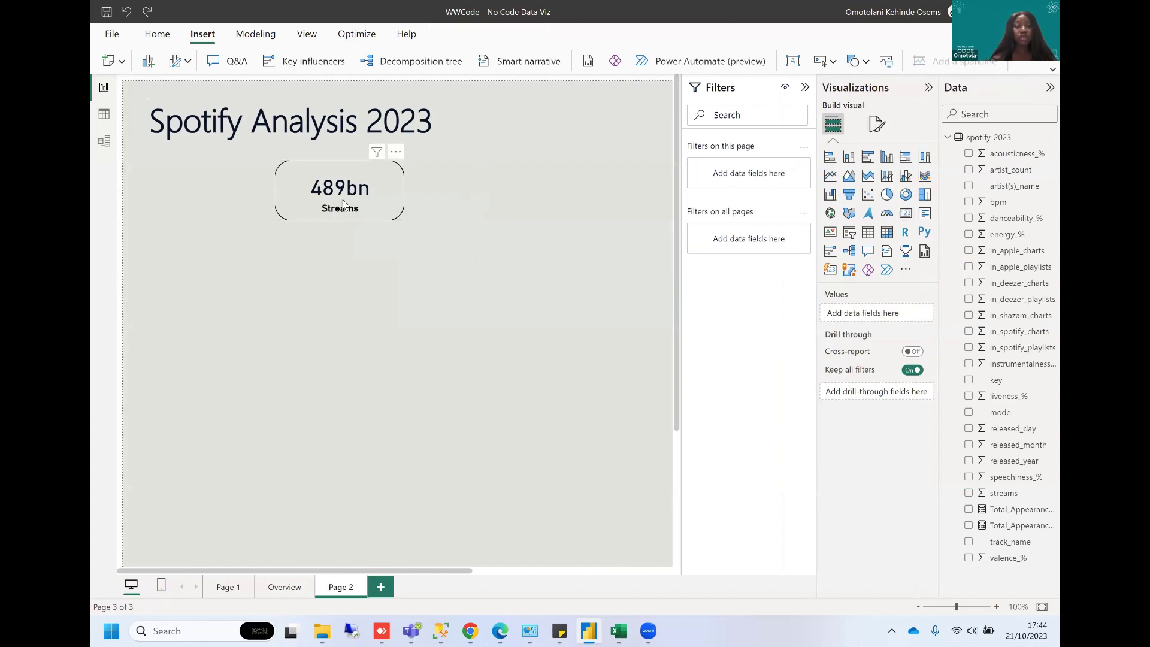
{"action": "left_click", "coordinate": [495, 251]}
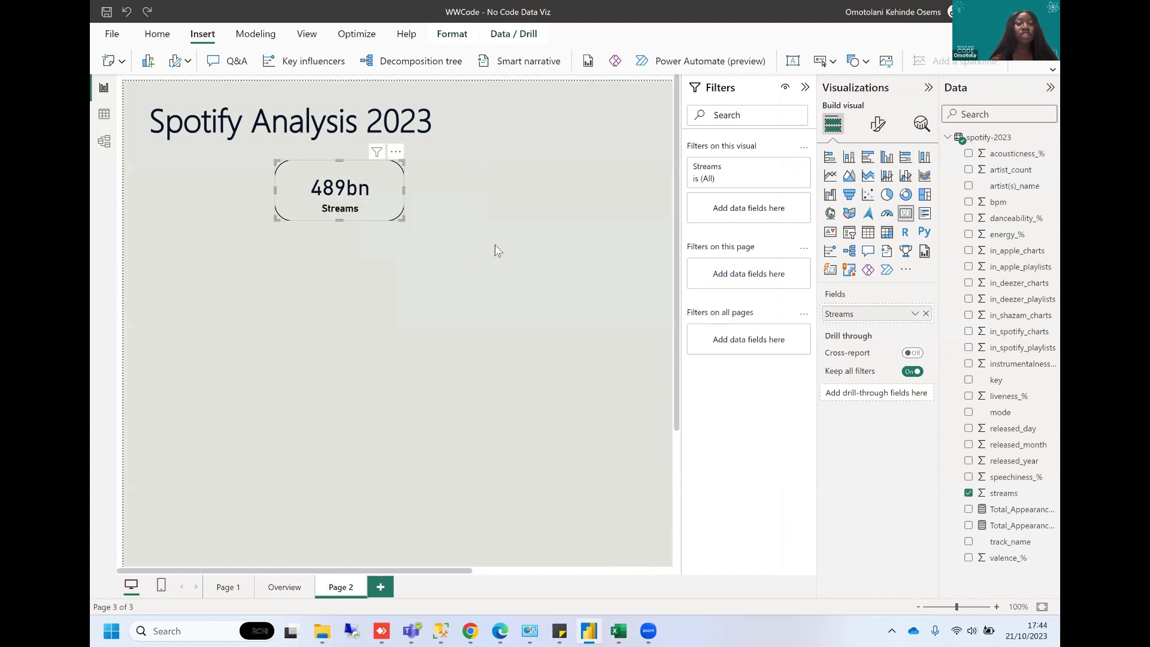
Paste a duplicate card beside Streams showing a Count (Distinct) of track_name.
{"action": "key", "text": "ctrl+v"}
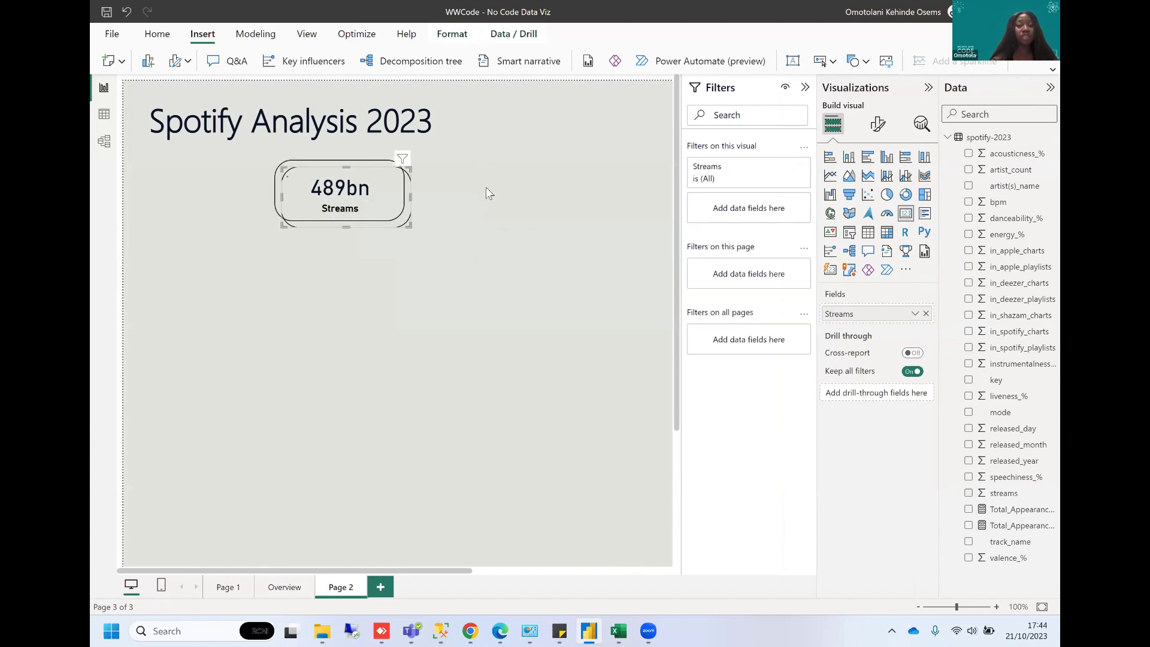
{"action": "left_click_drag", "start_coordinate": [402, 164], "coordinate": [538, 158]}
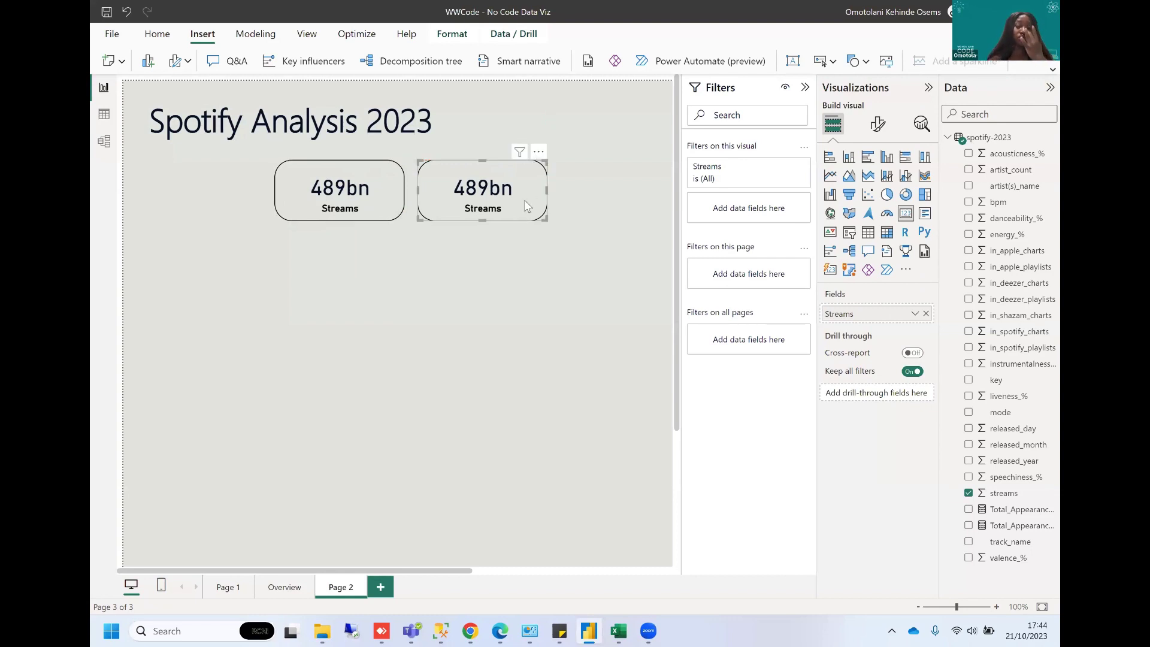
{"action": "left_click", "coordinate": [926, 314]}
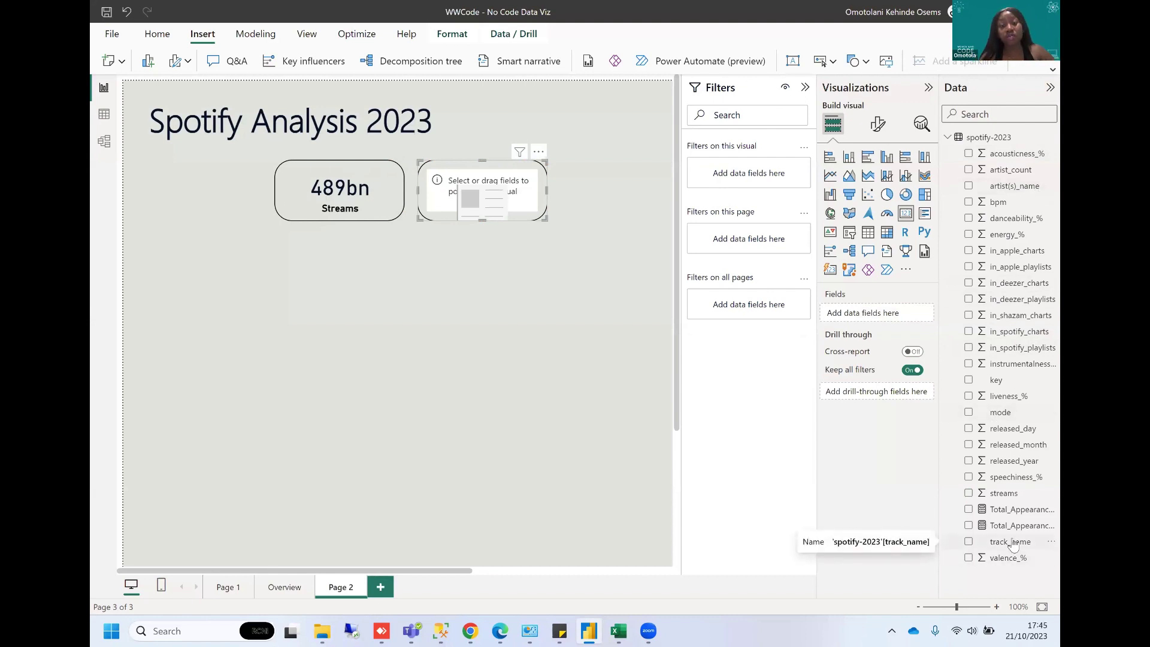
{"action": "left_click_drag", "start_coordinate": [1013, 543], "coordinate": [876, 318]}
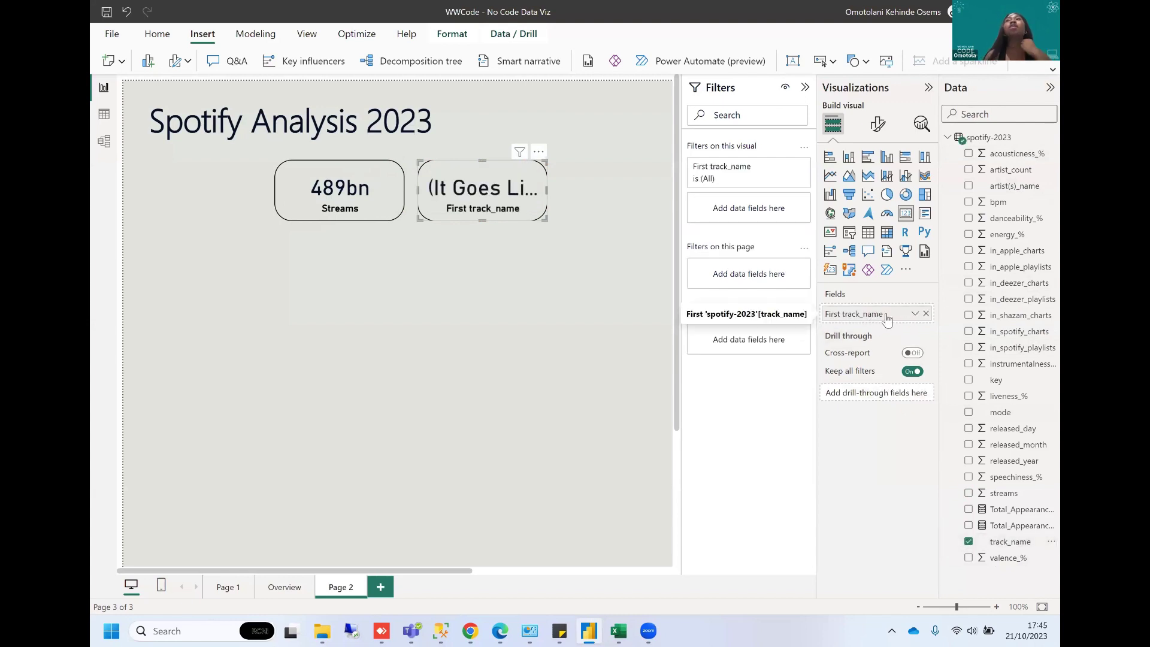
{"action": "right_click", "coordinate": [887, 320]}
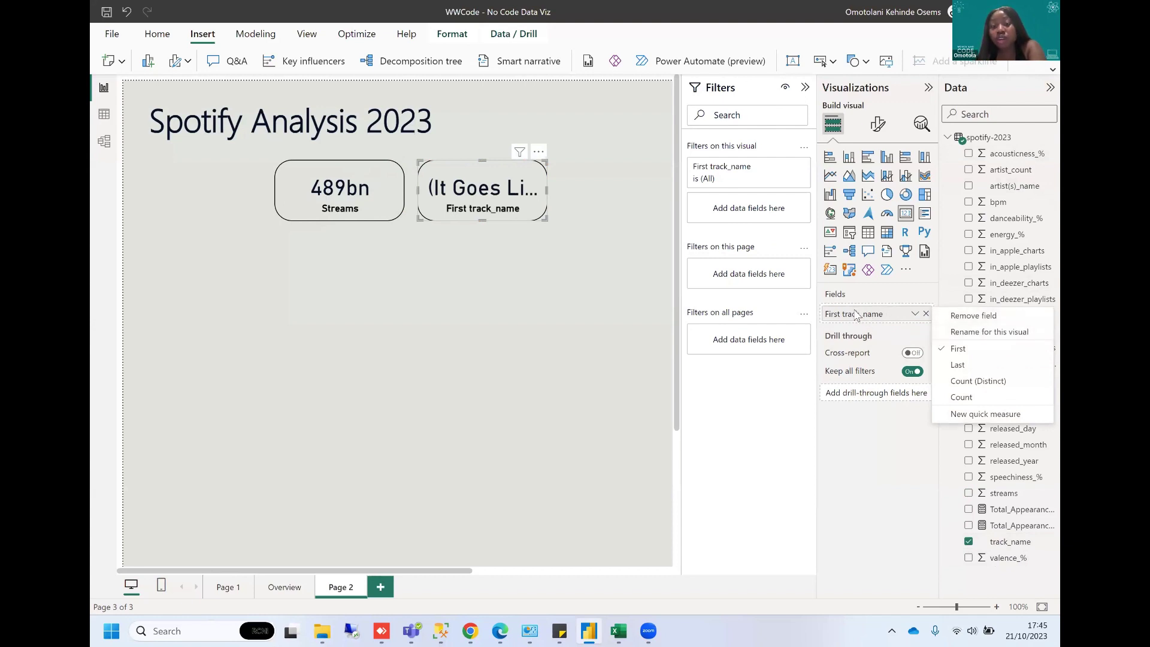
{"action": "left_click", "coordinate": [962, 398]}
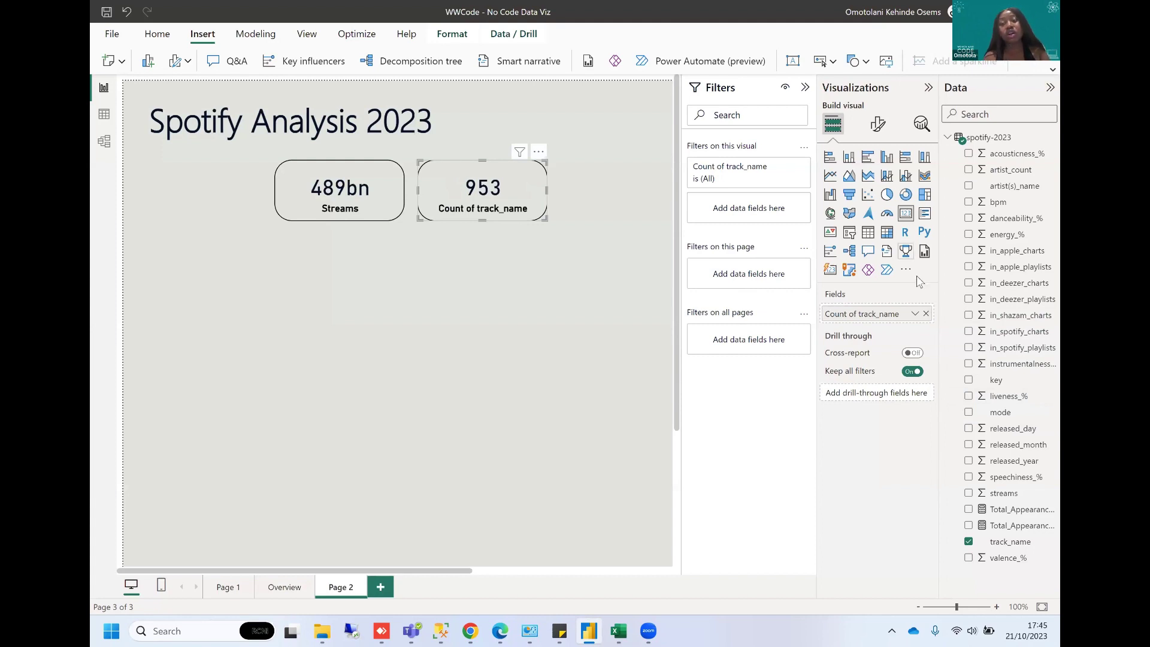
{"action": "left_click", "coordinate": [915, 314]}
{"action": "left_click", "coordinate": [977, 385]}
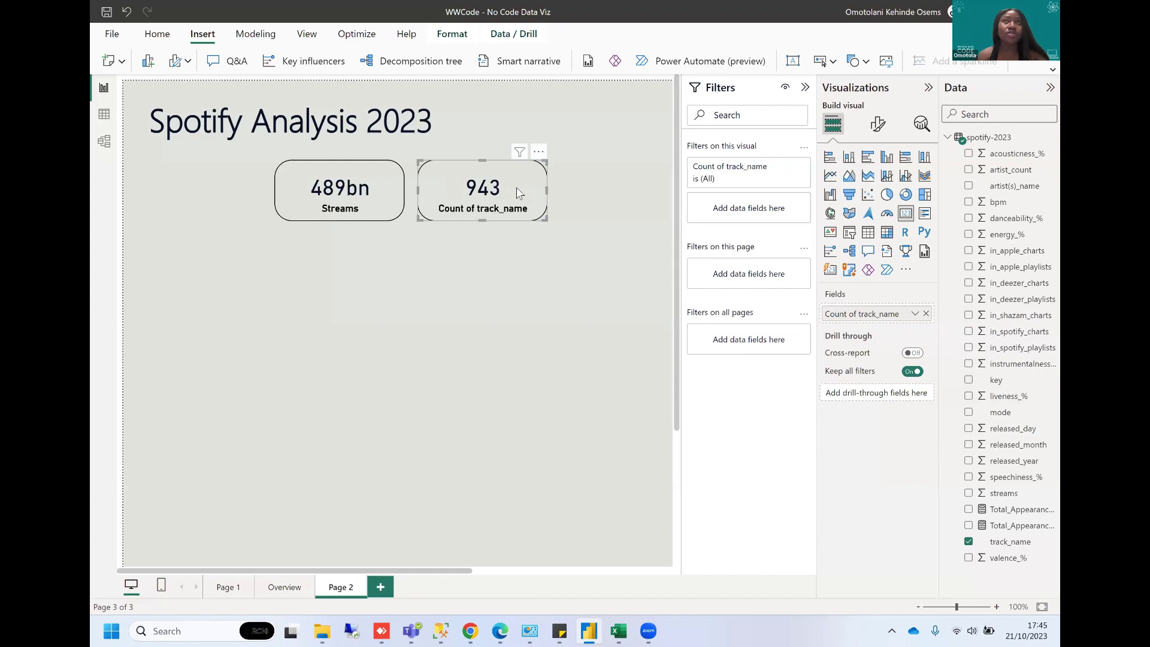
Rename the track count to 'No of track' for this card.
{"action": "left_click", "coordinate": [882, 319]}
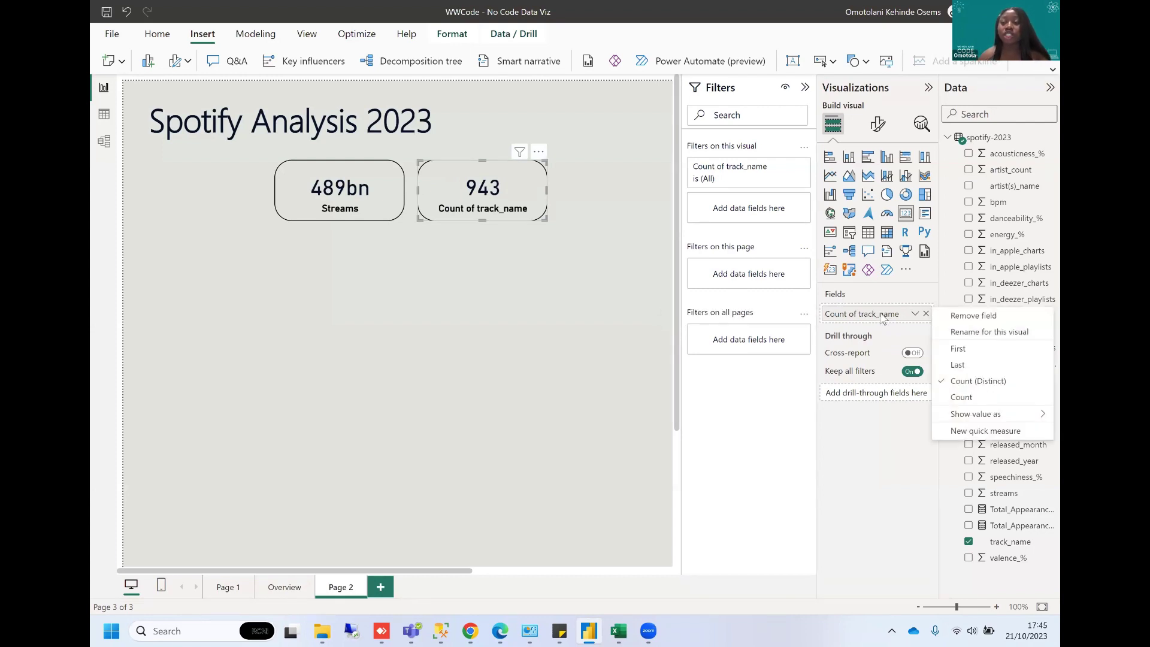
{"action": "left_click", "coordinate": [981, 335]}
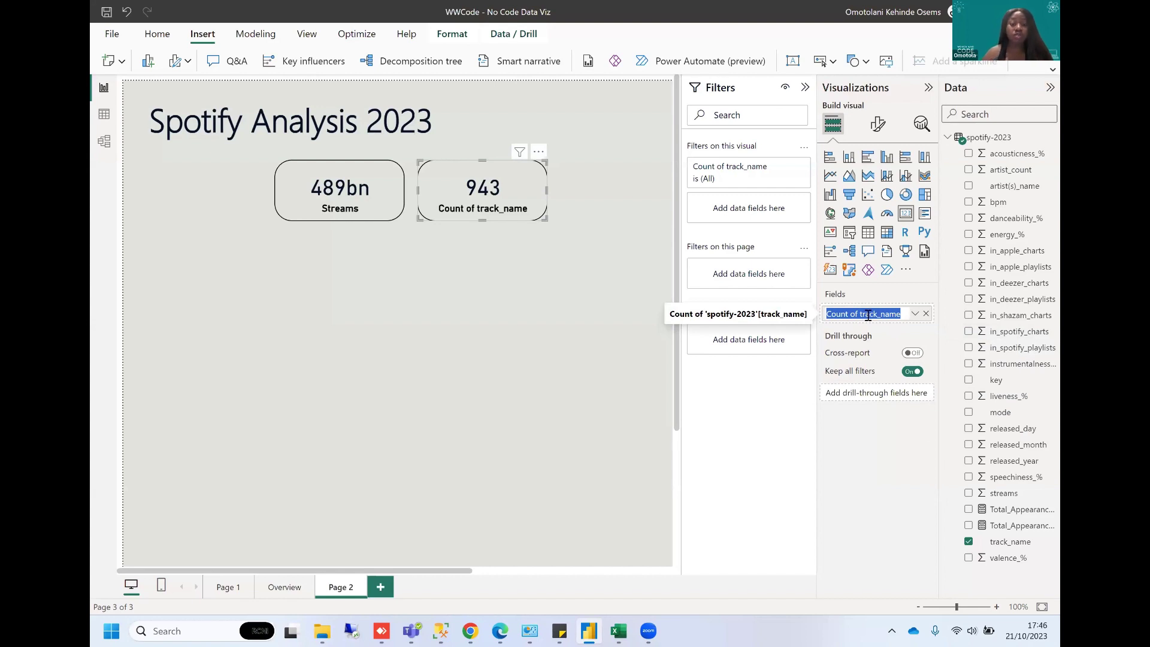
{"action": "type", "text": "No of track"}
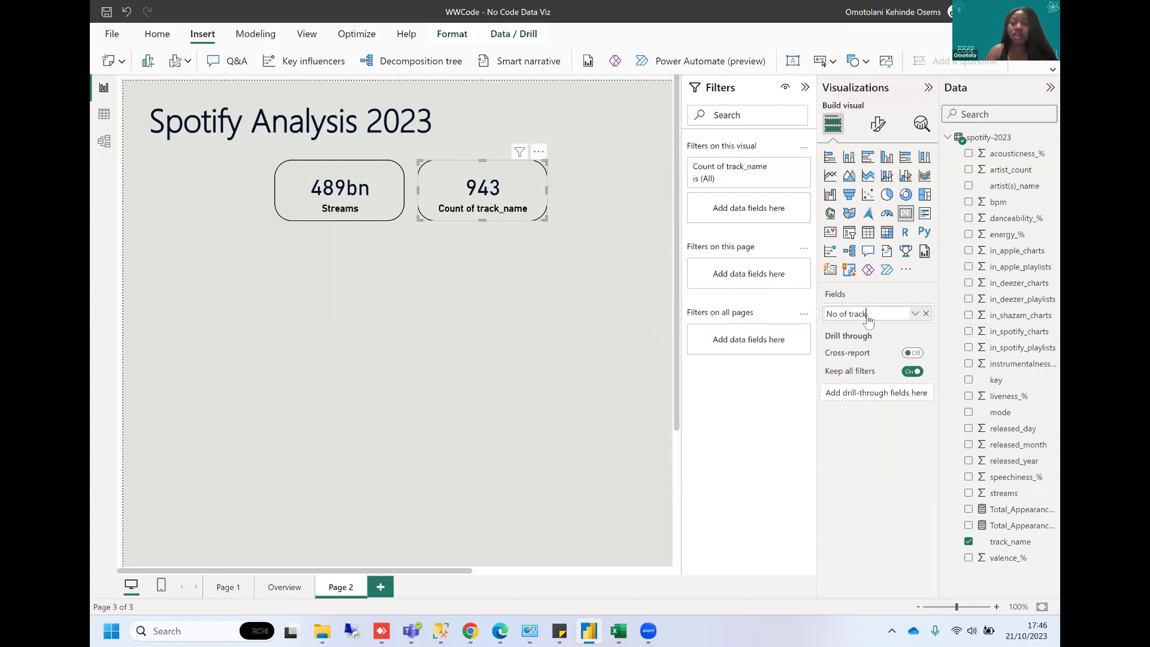
{"action": "key", "text": "Return"}
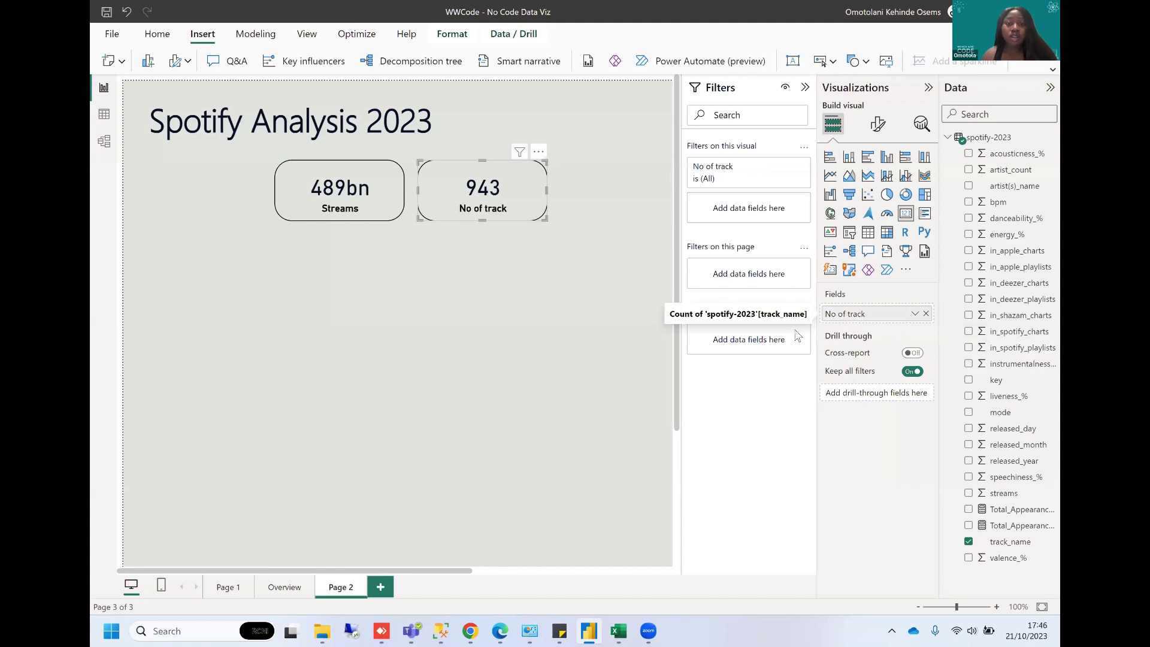
{"action": "right_click", "coordinate": [471, 171]}
Copy the No of track card and paste a third card beside it.
{"action": "mouse_move", "coordinate": [526, 220]}
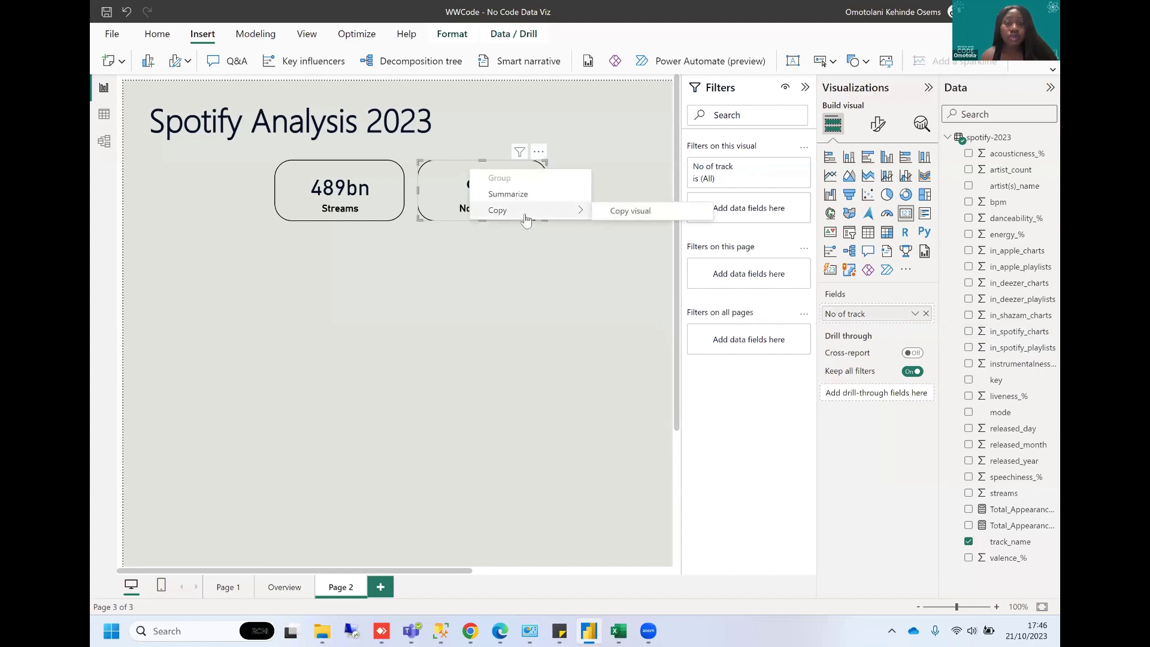
{"action": "left_click", "coordinate": [617, 211]}
{"action": "scroll", "coordinate": [609, 192], "scroll_direction": "right", "scroll_amount": 3}
{"action": "left_click", "coordinate": [461, 196]}
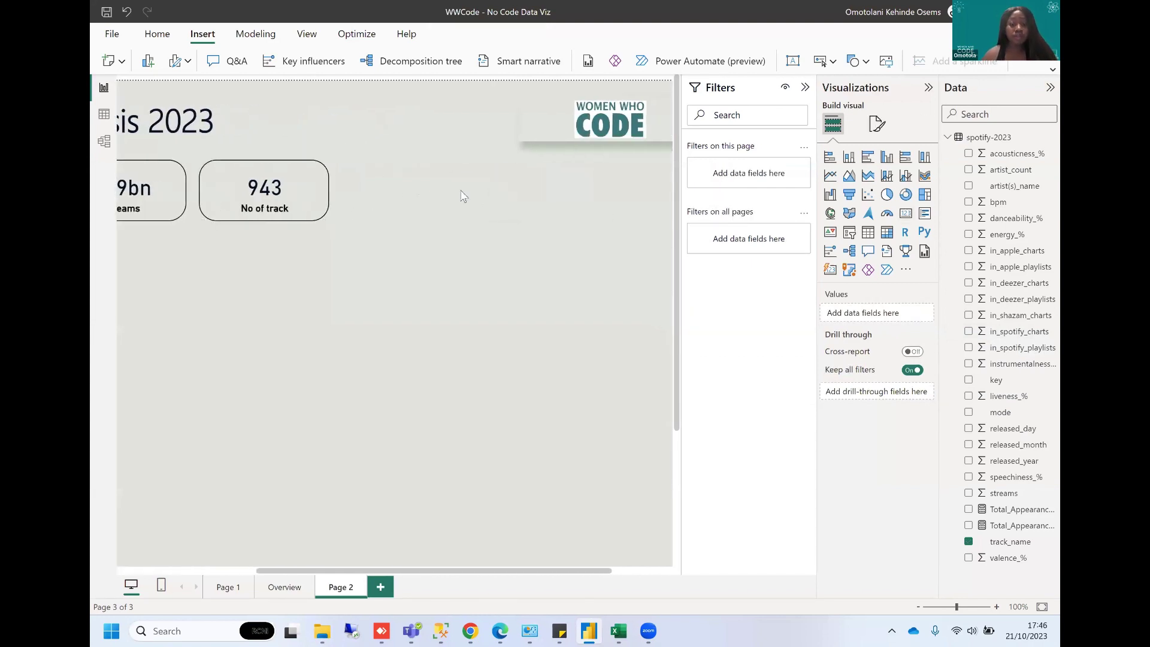
{"action": "key", "text": "ctrl+v"}
{"action": "left_click_drag", "start_coordinate": [332, 164], "coordinate": [470, 158]}
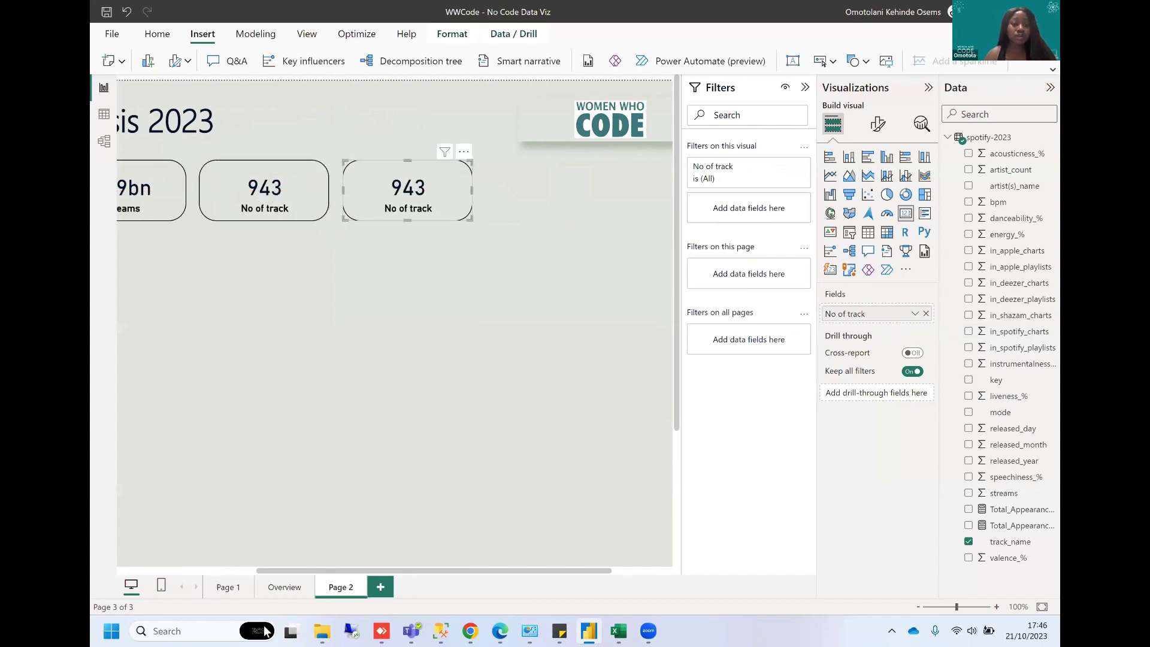
Replace the third card's field with artist(s)_name as Count (Distinct).
{"action": "key", "text": "ctrl+Page_Up"}
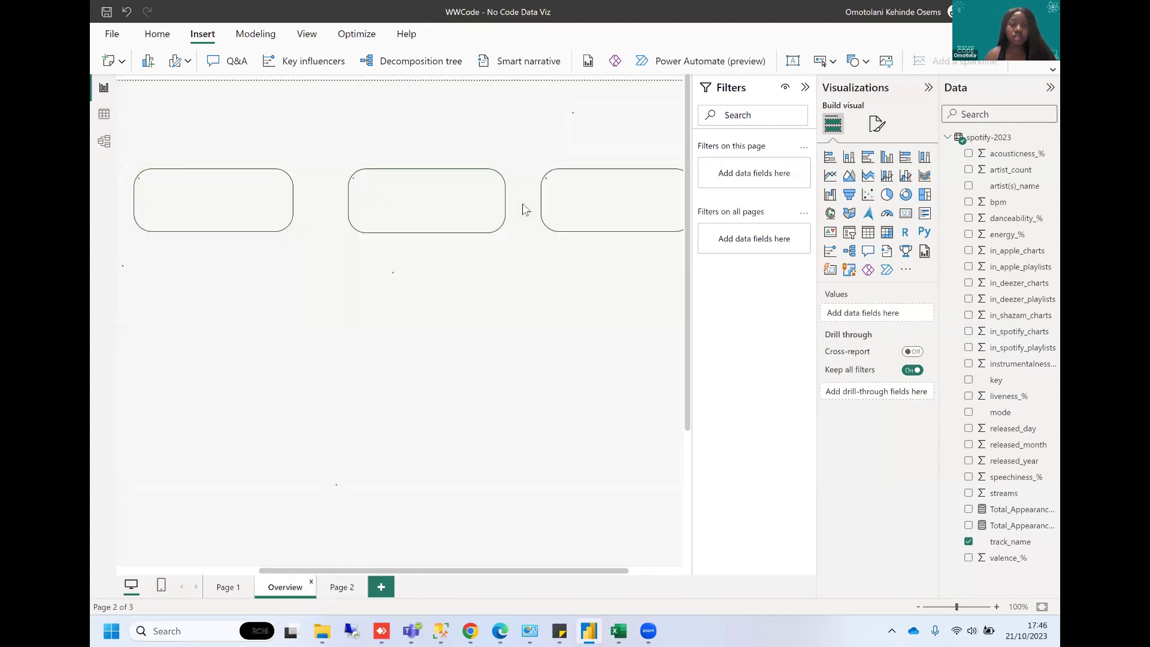
{"action": "left_click", "coordinate": [336, 588]}
{"action": "left_click", "coordinate": [405, 170]}
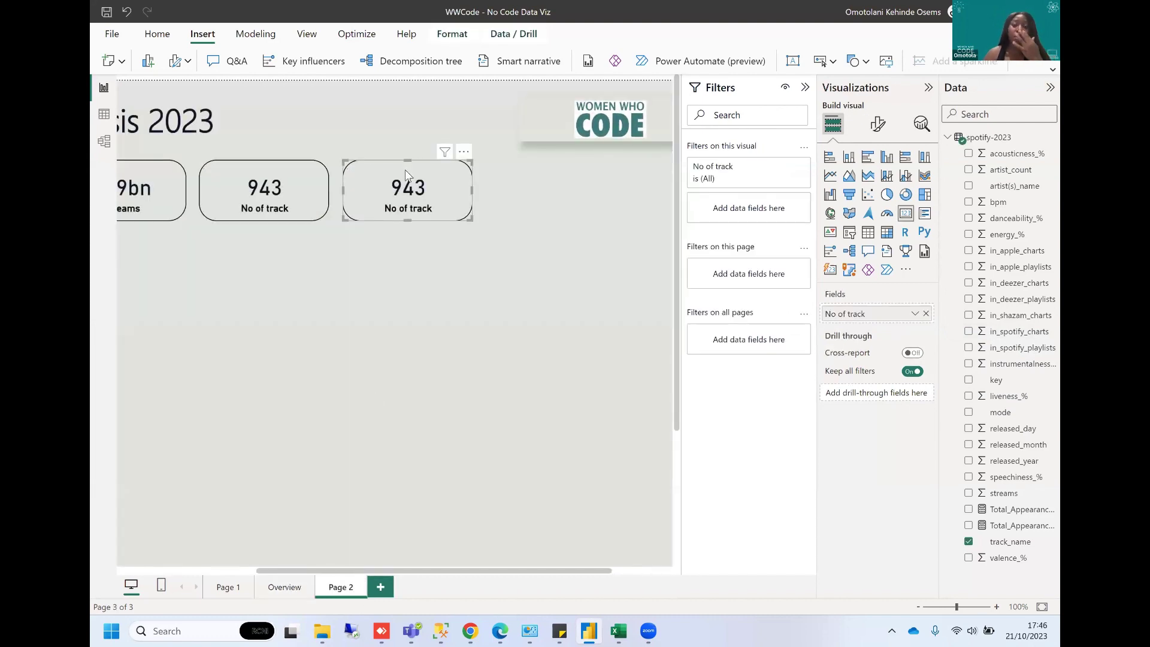
{"action": "left_click", "coordinate": [926, 315]}
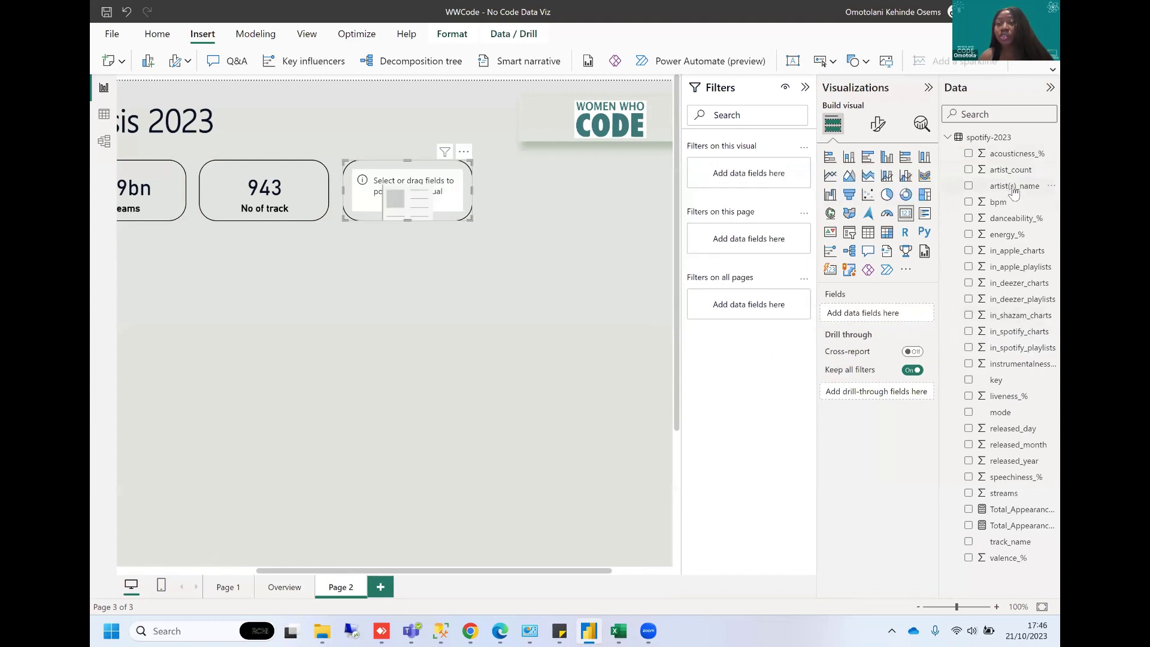
{"action": "left_click_drag", "start_coordinate": [1014, 190], "coordinate": [893, 317]}
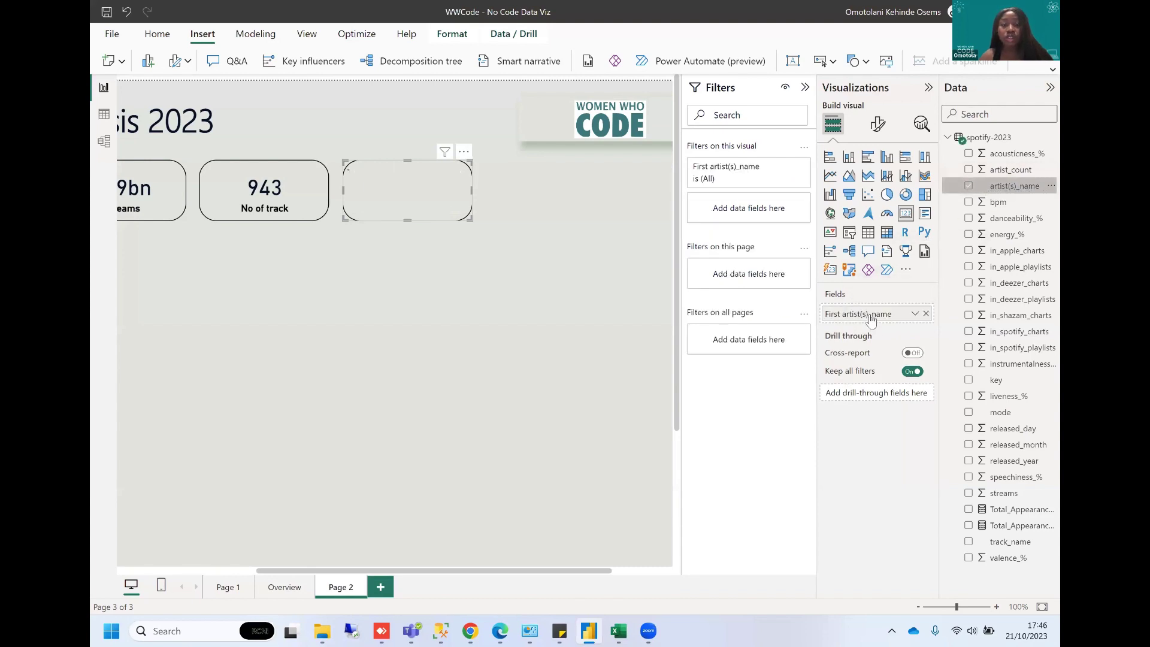
{"action": "left_click", "coordinate": [914, 313]}
{"action": "left_click", "coordinate": [960, 384]}
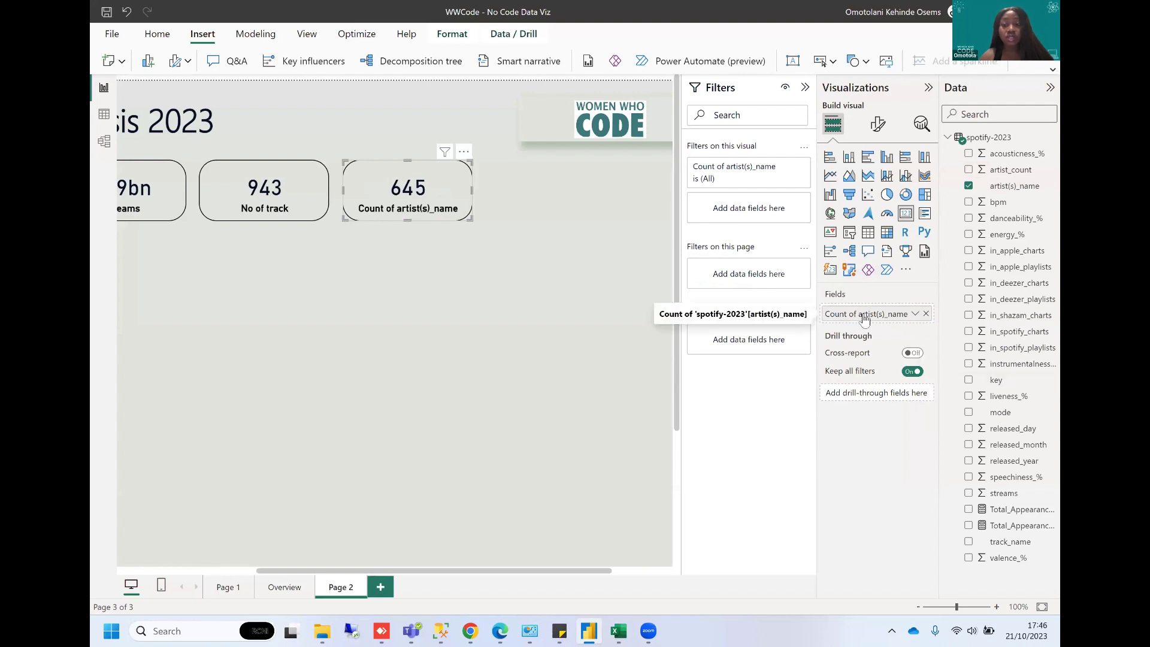
Rename the artist count to 'Artist name' for this card.
{"action": "left_click", "coordinate": [915, 313]}
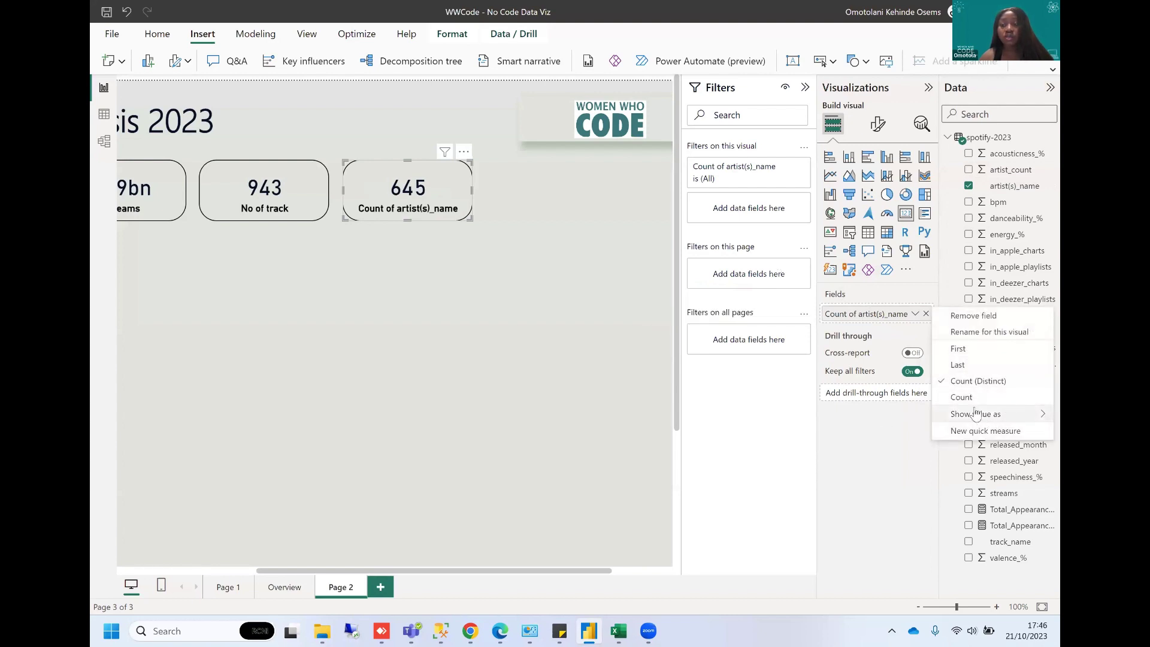
{"action": "left_click", "coordinate": [988, 331]}
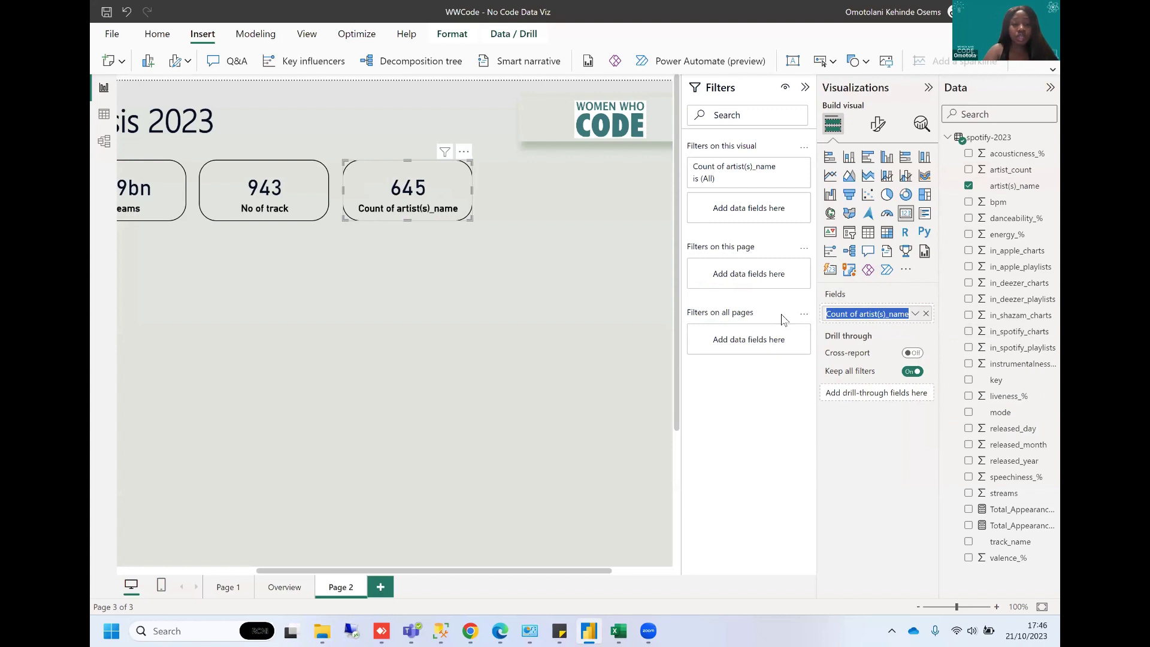
{"action": "type", "text": "Arti"}
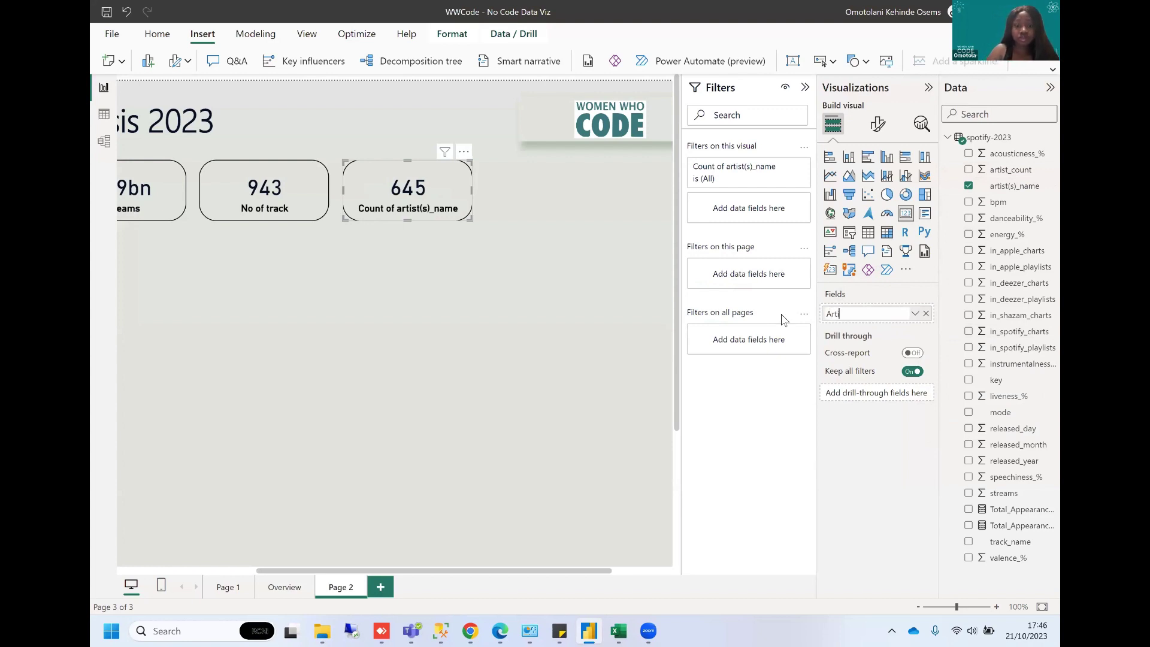
{"action": "type", "text": "st name"}
{"action": "key", "text": "Return"}
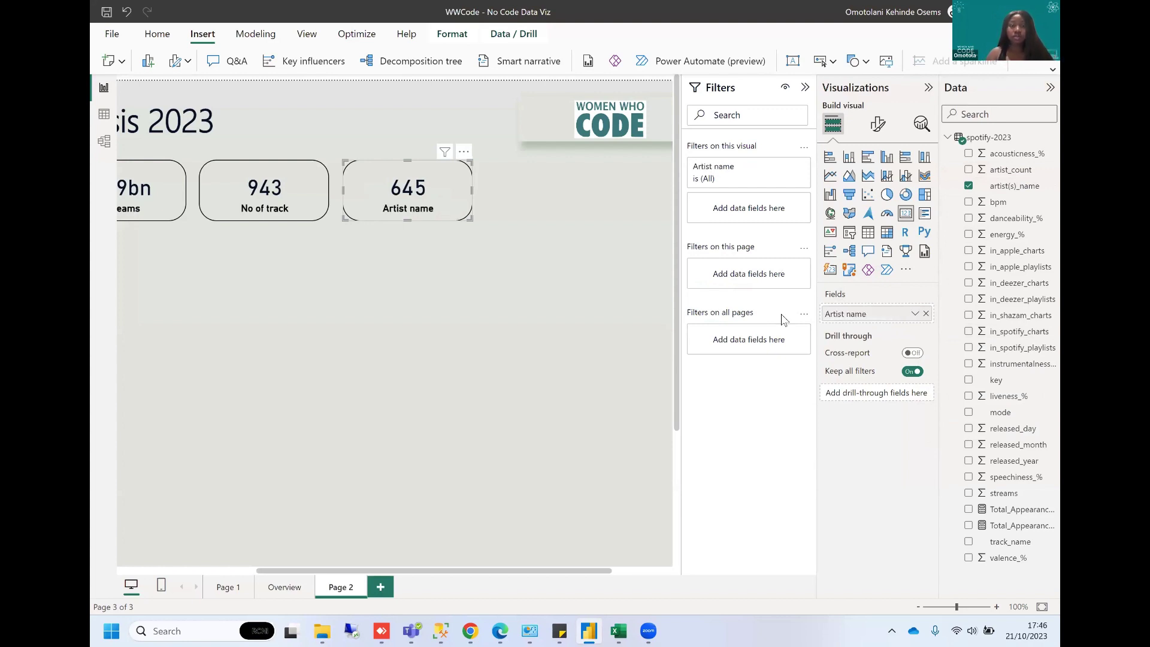
Drag the three cards into an evenly spaced row.
{"action": "scroll", "coordinate": [355, 220], "scroll_direction": "left", "scroll_amount": 5}
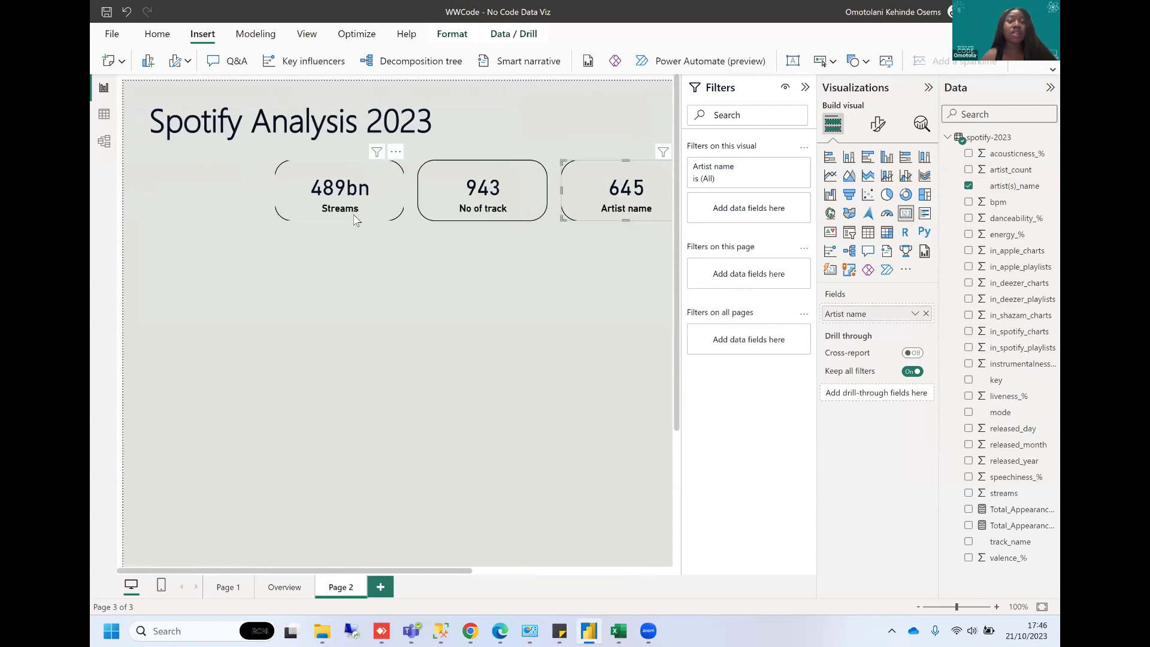
{"action": "scroll", "coordinate": [450, 242], "scroll_direction": "right", "scroll_amount": 5}
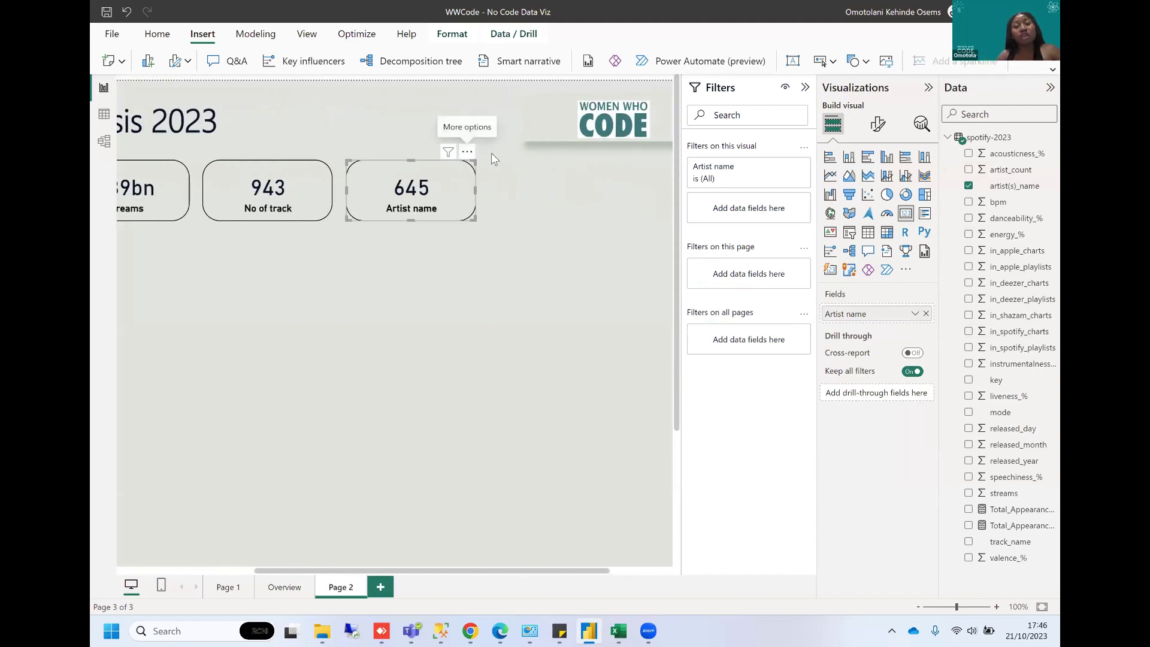
{"action": "left_click_drag", "start_coordinate": [491, 153], "coordinate": [543, 154]}
{"action": "left_click_drag", "start_coordinate": [325, 159], "coordinate": [368, 158]}
{"action": "scroll", "coordinate": [368, 154], "scroll_direction": "left", "scroll_amount": 2}
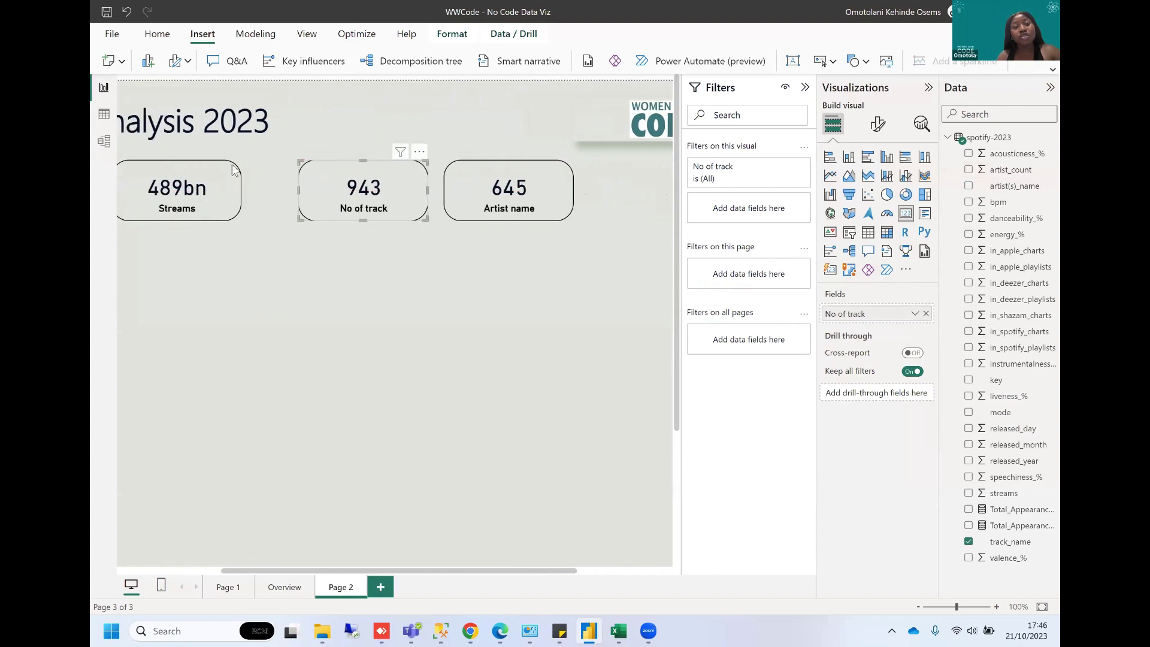
{"action": "left_click_drag", "start_coordinate": [233, 157], "coordinate": [268, 156]}
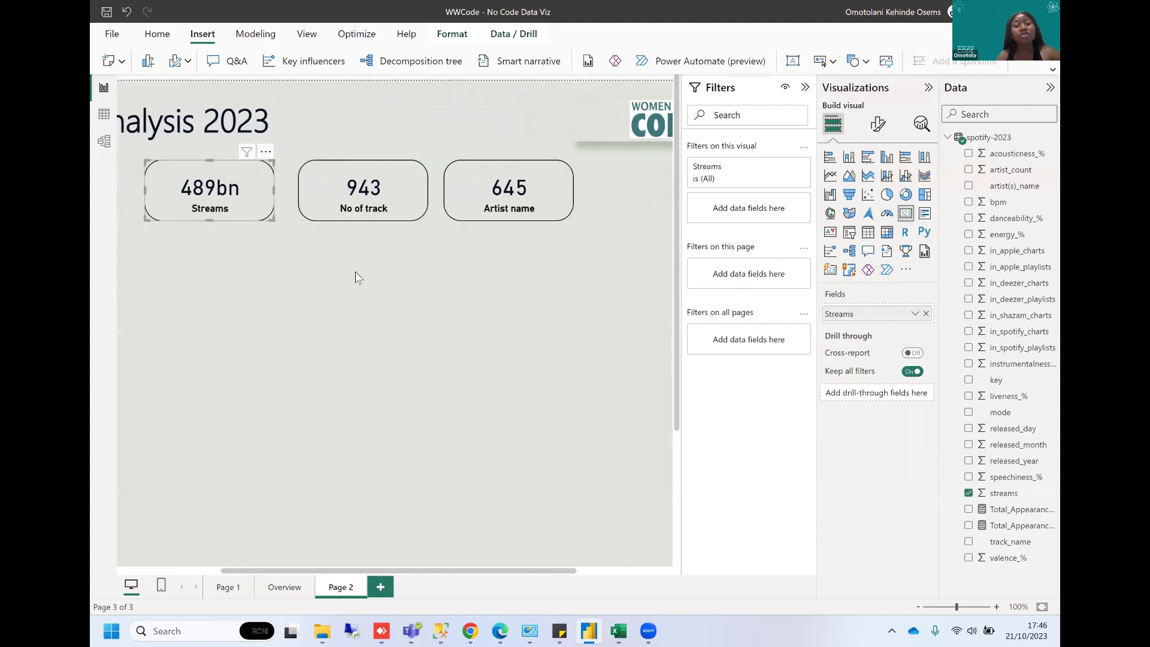
{"action": "scroll", "coordinate": [355, 271], "scroll_direction": "left", "scroll_amount": 5}
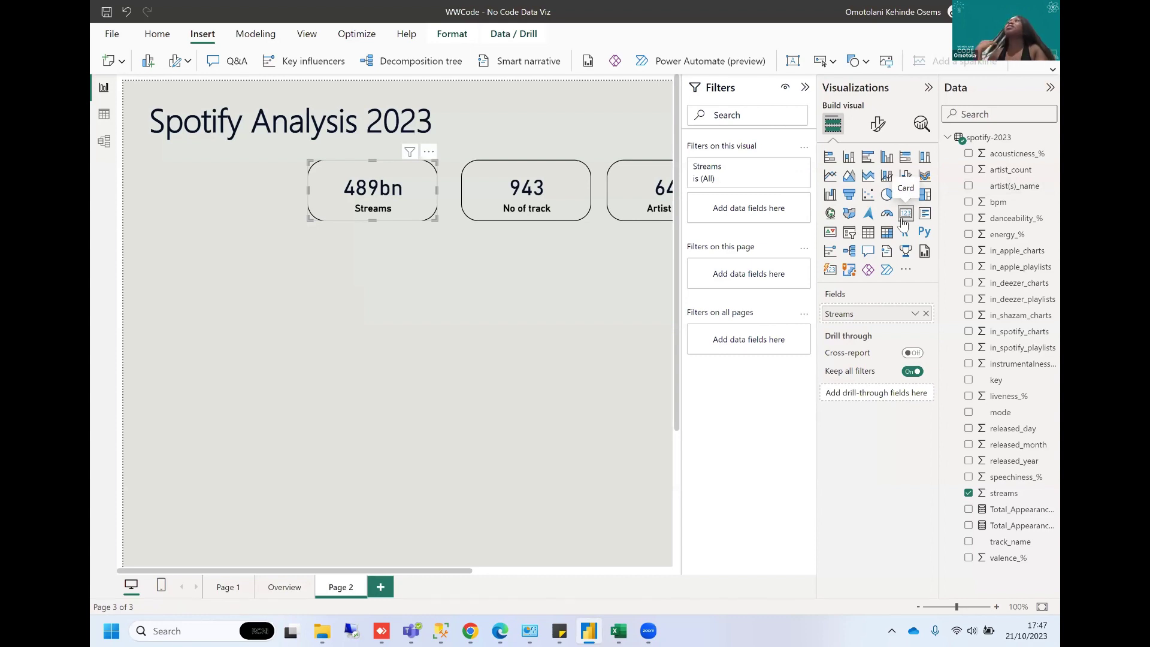
Deselect the Streams card, leaving the title and three KPI cards in place.
{"action": "left_click", "coordinate": [473, 268]}
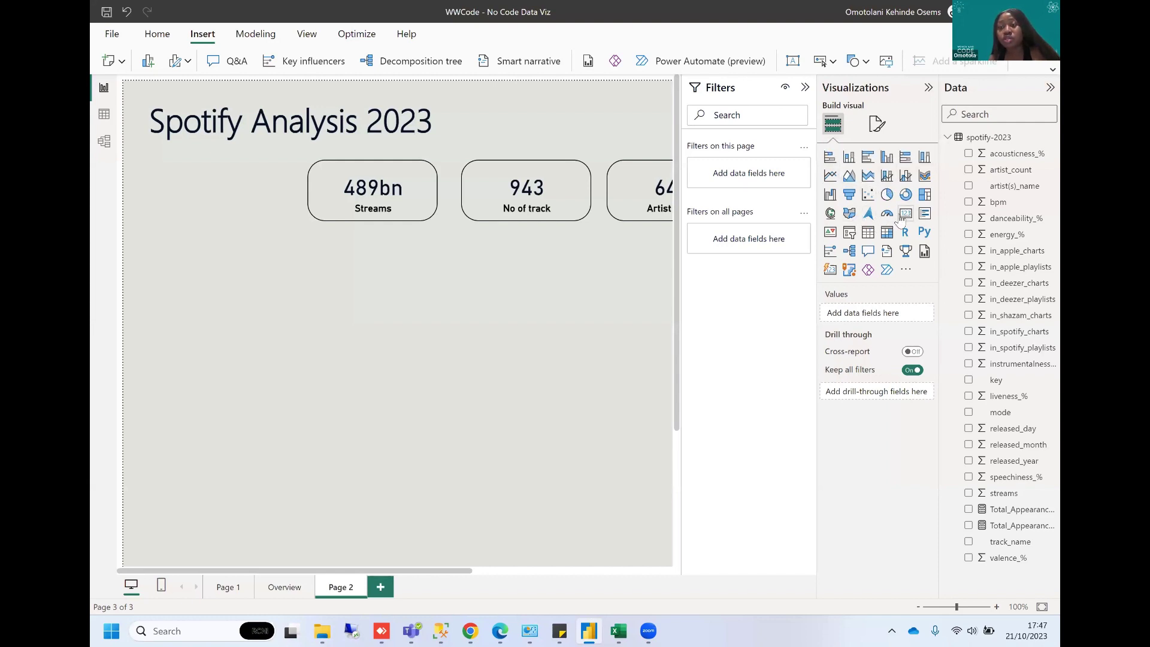
Add a slicer, shrink it to a small box and place it under the report title.
{"action": "left_click", "coordinate": [850, 234]}
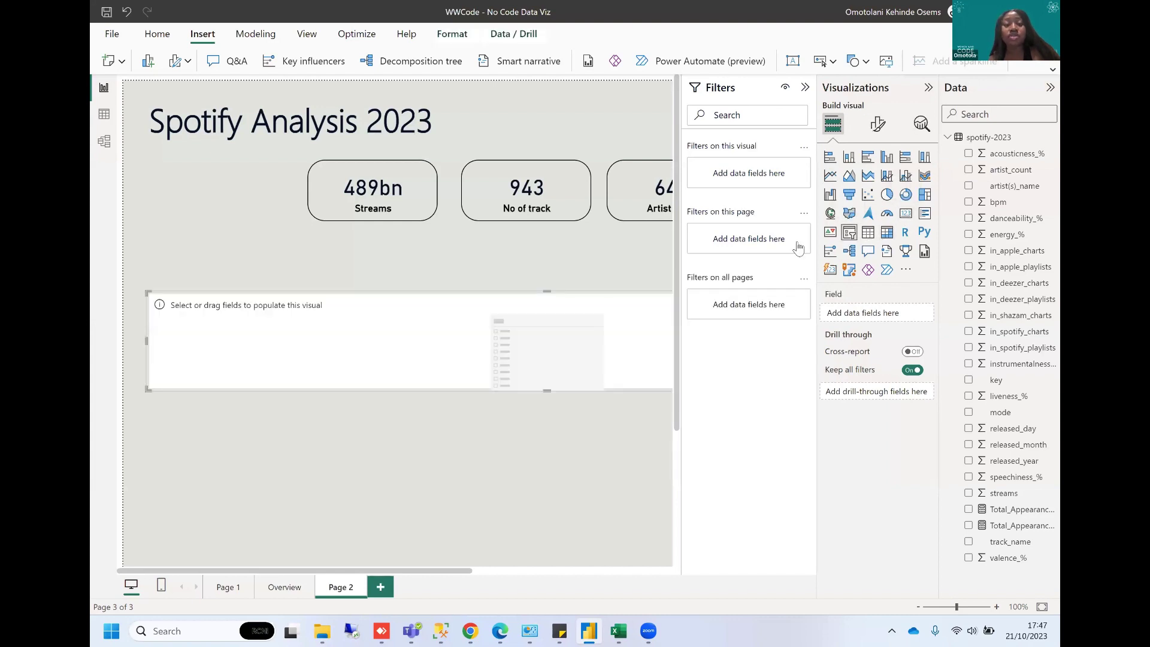
{"action": "left_click_drag", "start_coordinate": [372, 360], "coordinate": [350, 369]}
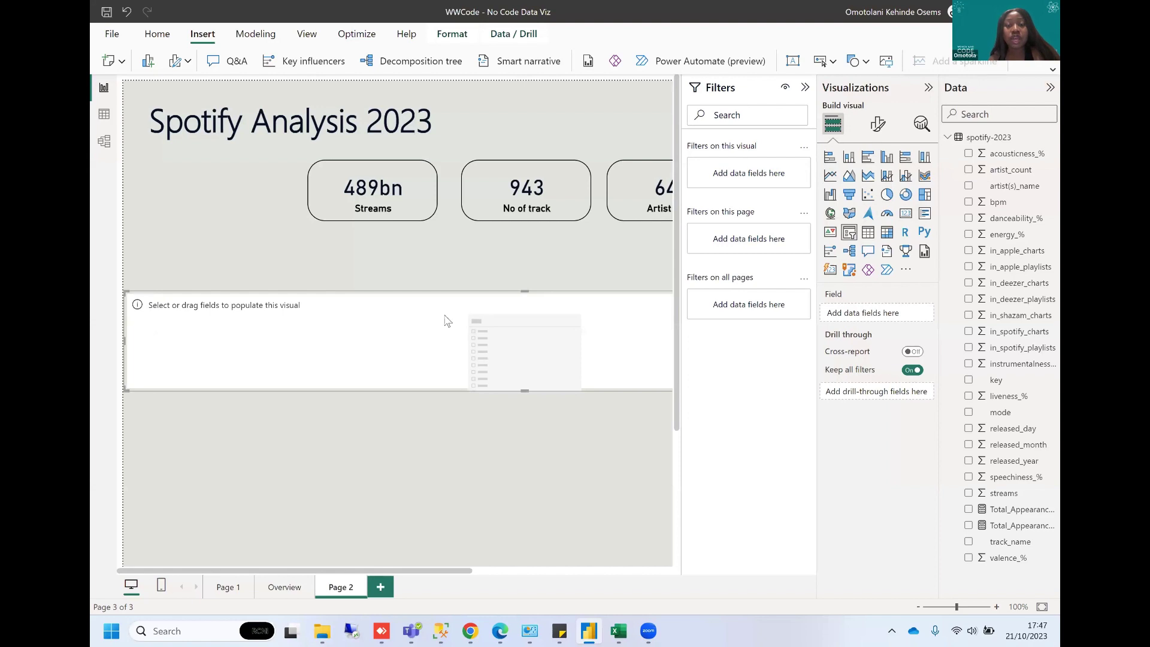
{"action": "left_click_drag", "start_coordinate": [446, 320], "coordinate": [447, 300]}
{"action": "left_click", "coordinate": [805, 87]}
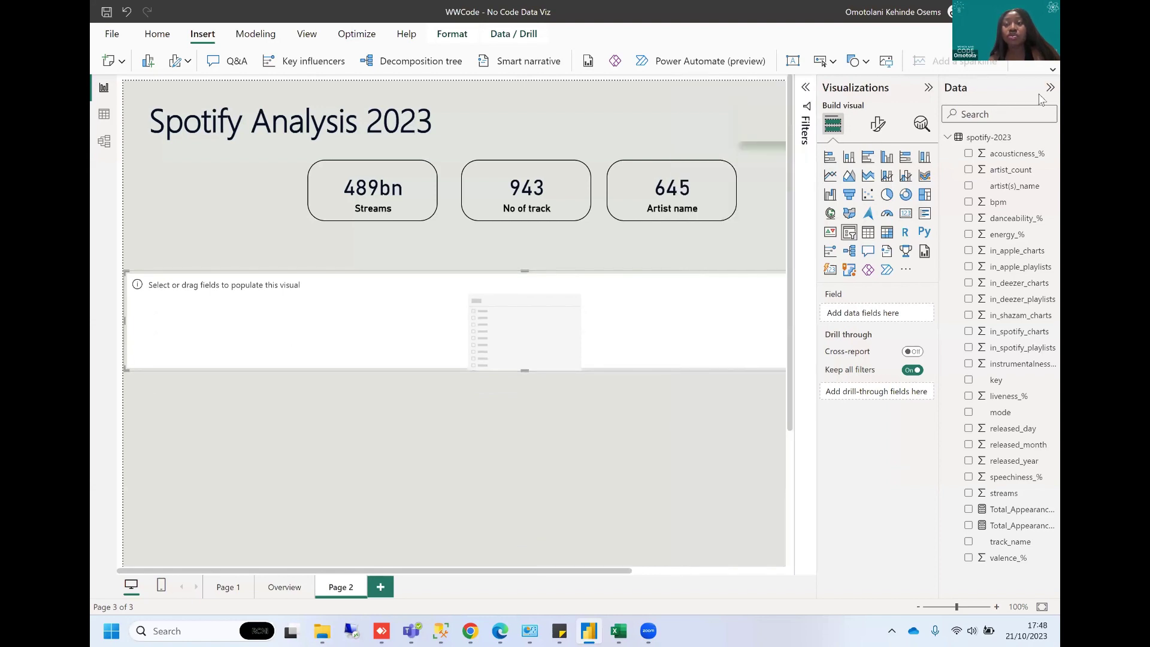
{"action": "left_click", "coordinate": [1049, 88]}
{"action": "left_click", "coordinate": [1021, 87]}
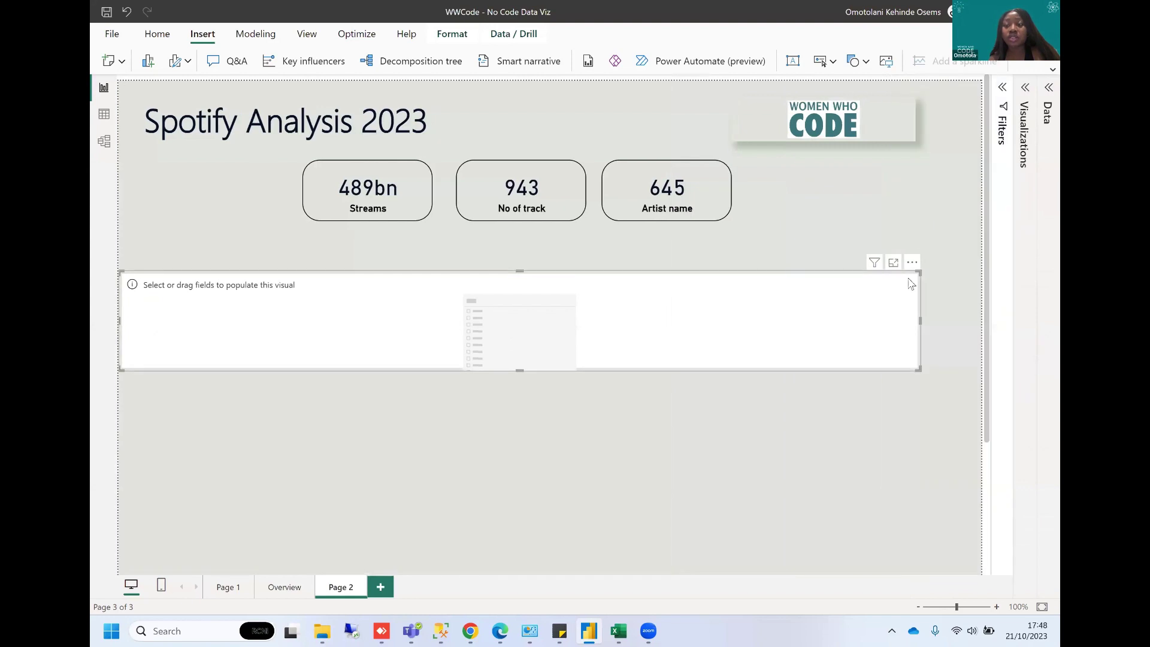
{"action": "left_click_drag", "start_coordinate": [917, 366], "coordinate": [312, 352]}
{"action": "left_click_drag", "start_coordinate": [305, 272], "coordinate": [305, 193]}
{"action": "left_click_drag", "start_coordinate": [307, 272], "coordinate": [252, 265]}
{"action": "left_click_drag", "start_coordinate": [244, 189], "coordinate": [266, 157]}
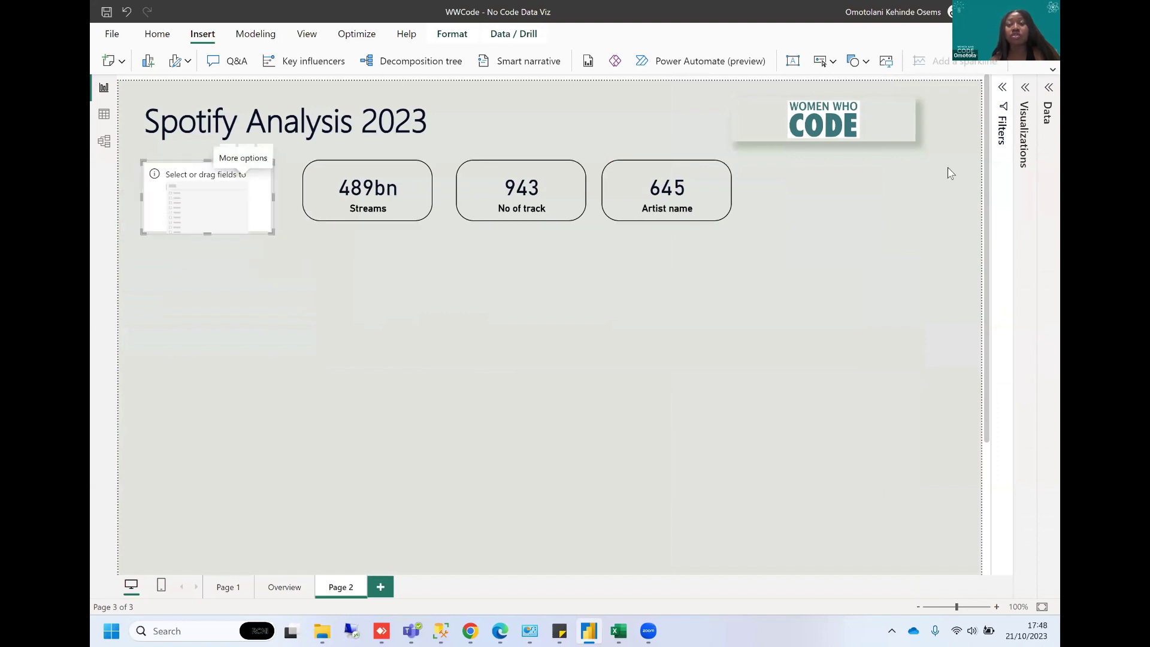
Put the mode field into the slicer so it lists Major and Minor.
{"action": "left_click", "coordinate": [1047, 88]}
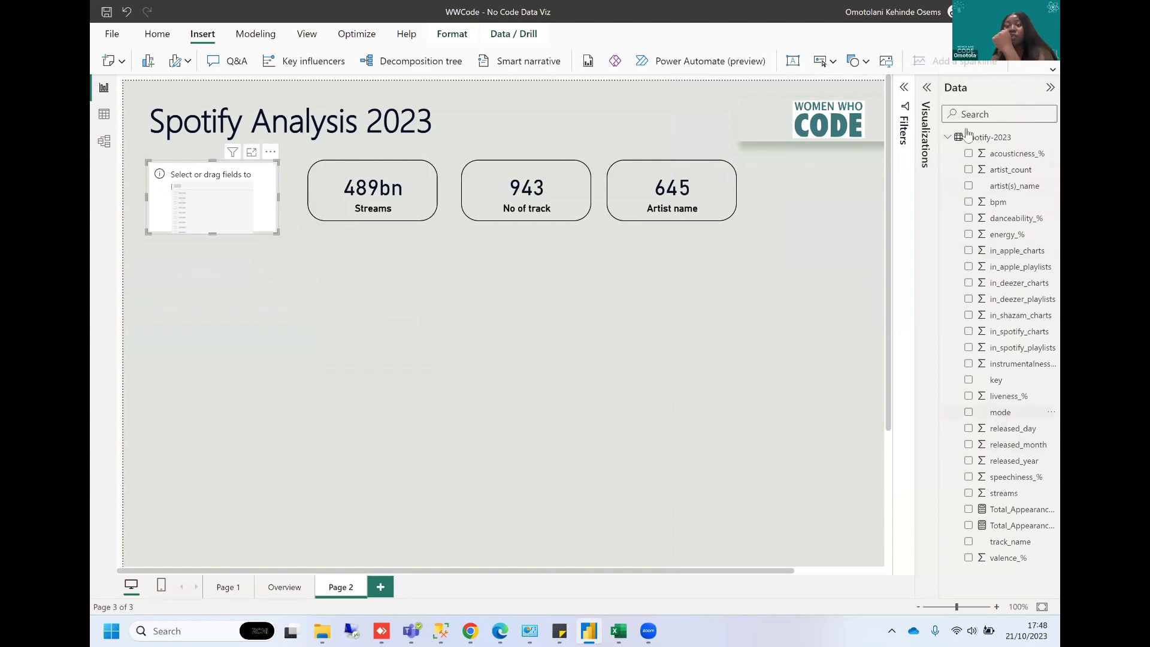
{"action": "left_click", "coordinate": [927, 91]}
{"action": "left_click_drag", "start_coordinate": [1001, 413], "coordinate": [876, 322]}
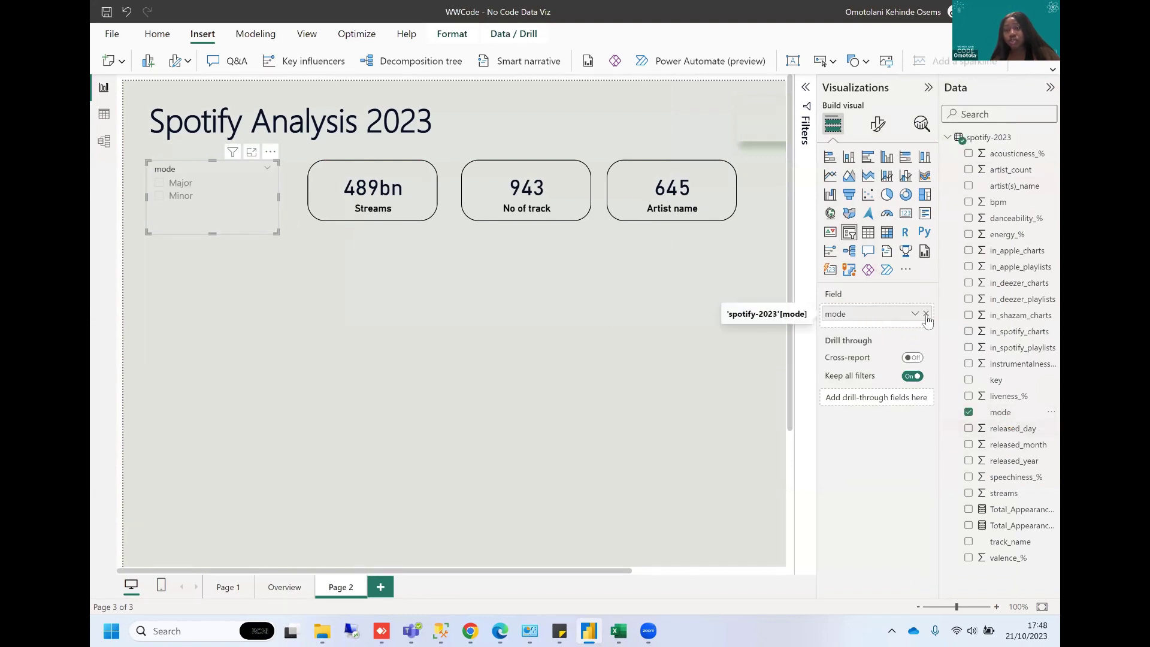
Re-add mode to the slicer, shorten it slightly, and test filtering by Major.
{"action": "left_click", "coordinate": [926, 313]}
{"action": "left_click_drag", "start_coordinate": [1014, 420], "coordinate": [228, 187]}
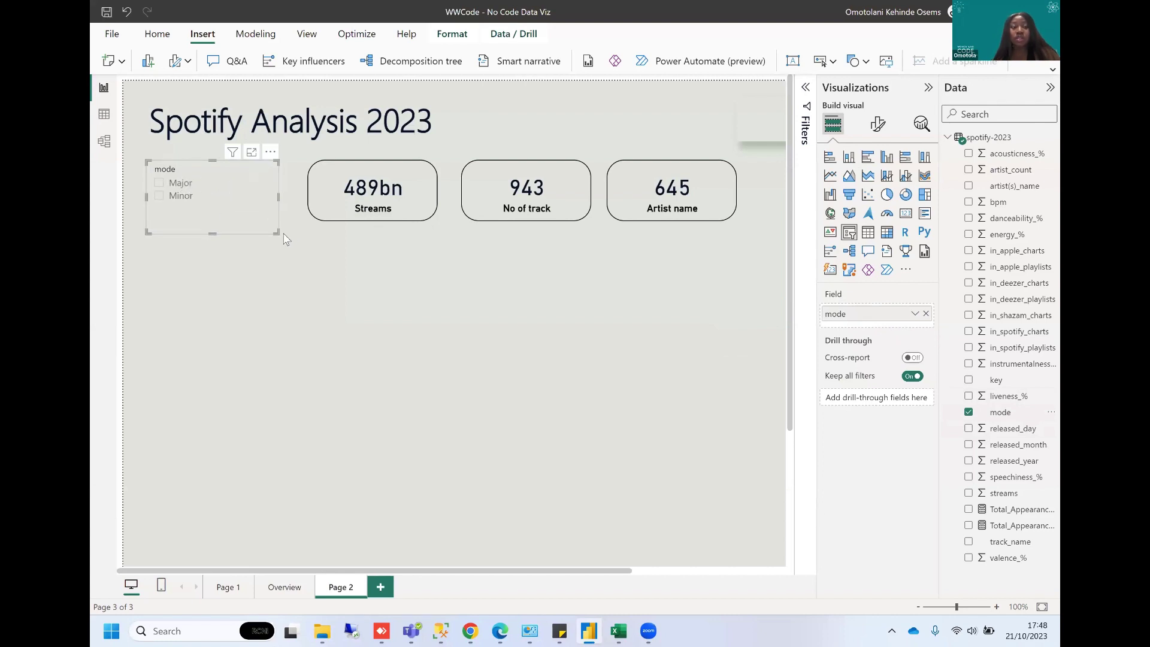
{"action": "left_click_drag", "start_coordinate": [276, 232], "coordinate": [279, 221]}
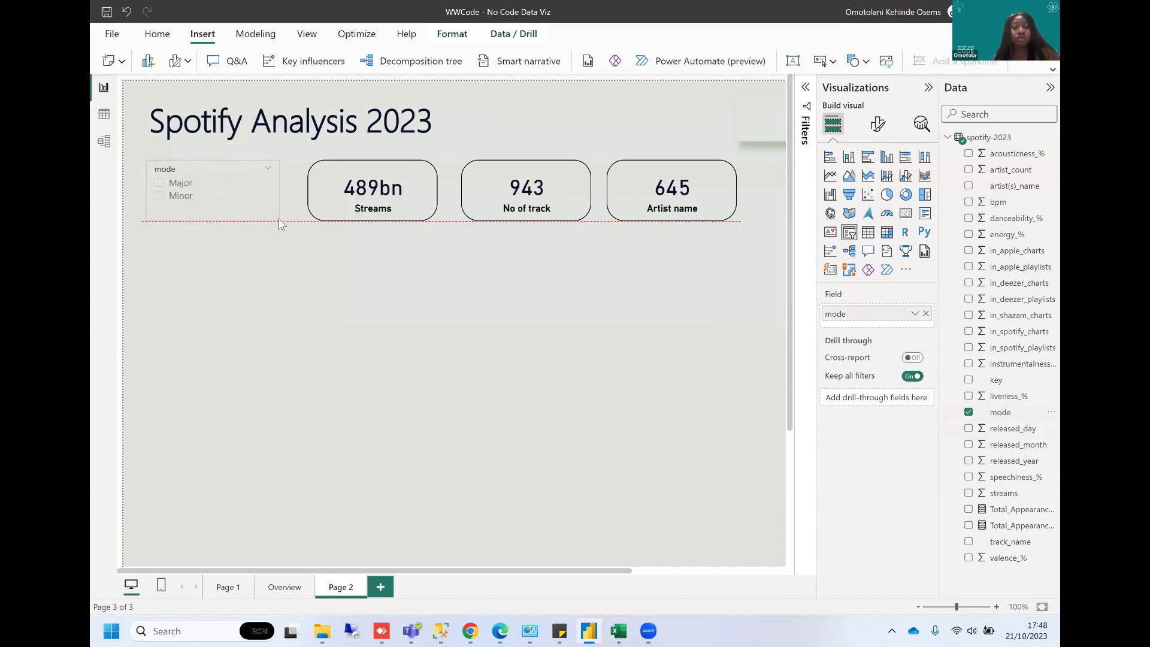
{"action": "left_click", "coordinate": [161, 183]}
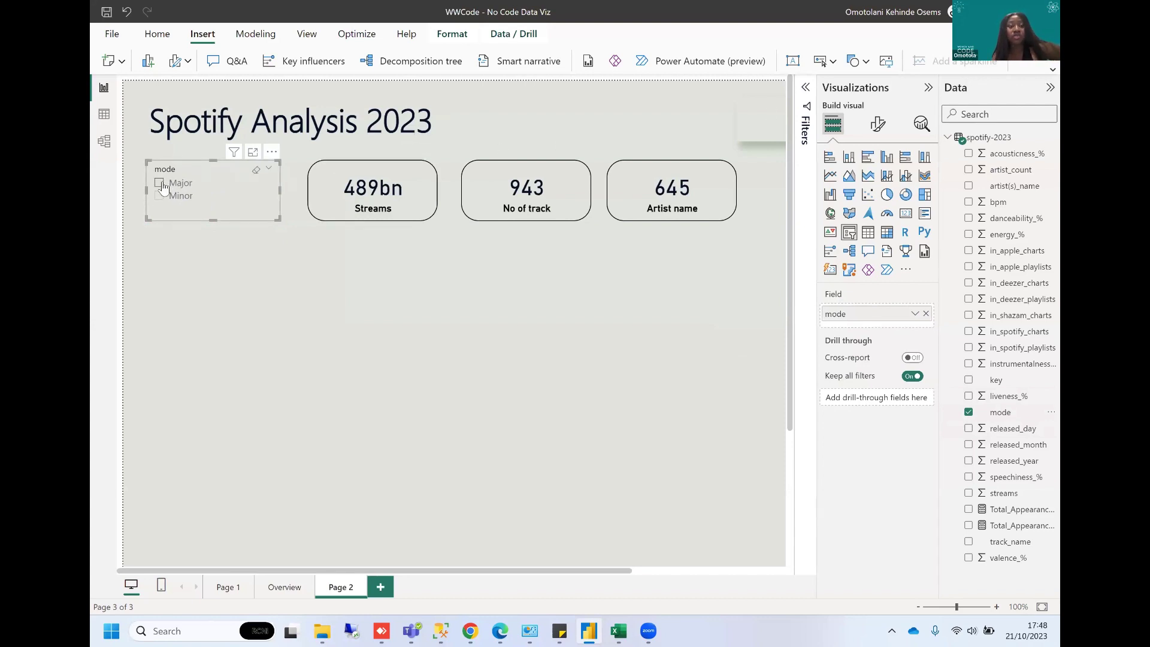
{"action": "left_click", "coordinate": [161, 183]}
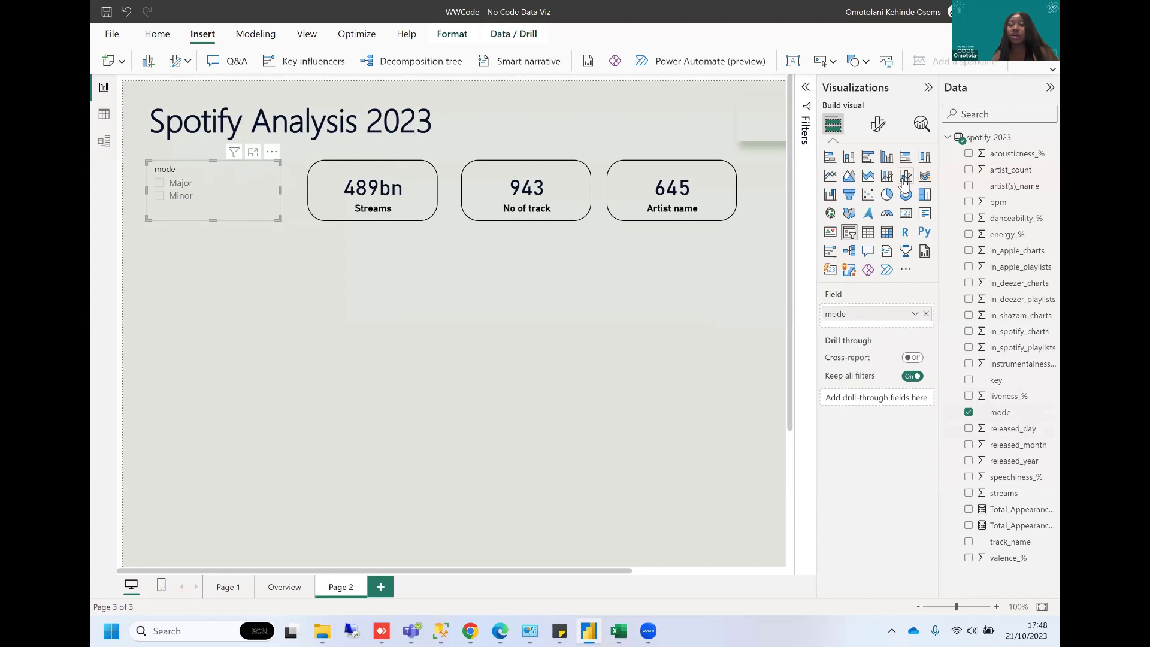
Set the slicer's style to Tile under Slicer settings > Options.
{"action": "left_click", "coordinate": [878, 124]}
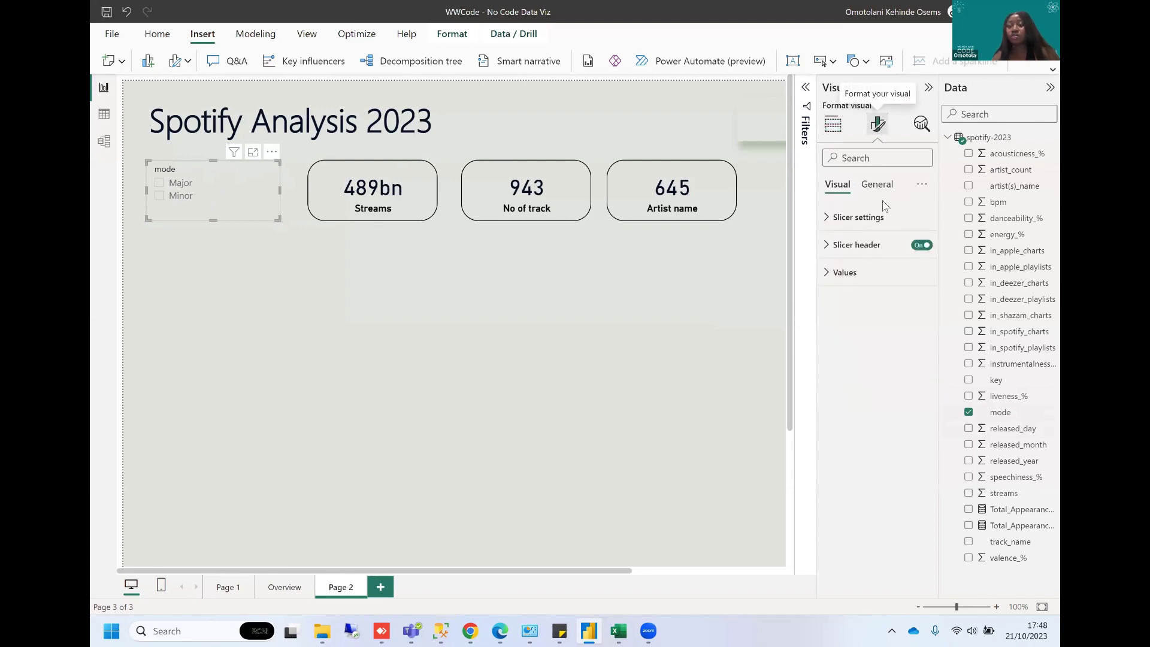
{"action": "left_click", "coordinate": [832, 124]}
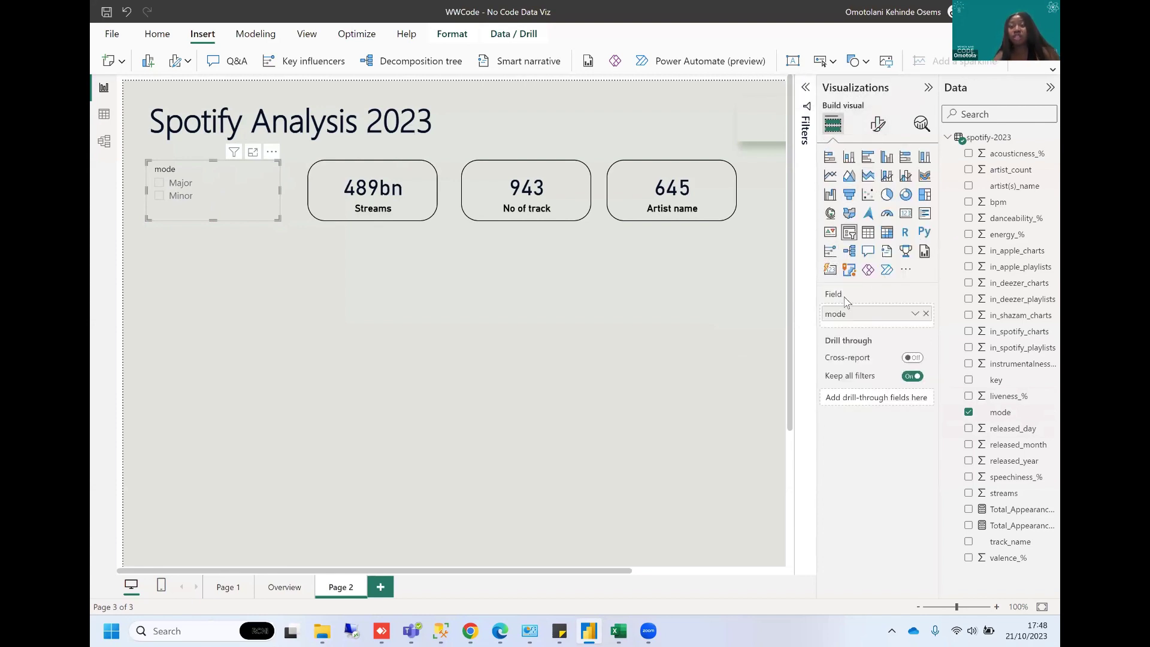
{"action": "left_click", "coordinate": [881, 124]}
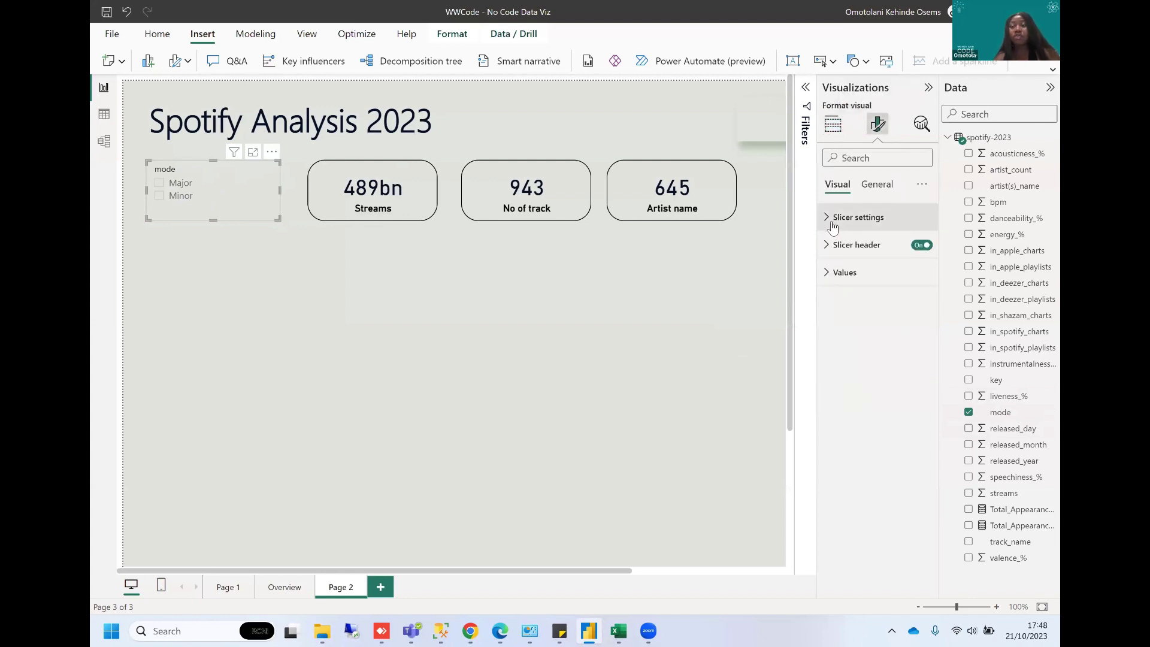
{"action": "left_click", "coordinate": [831, 225]}
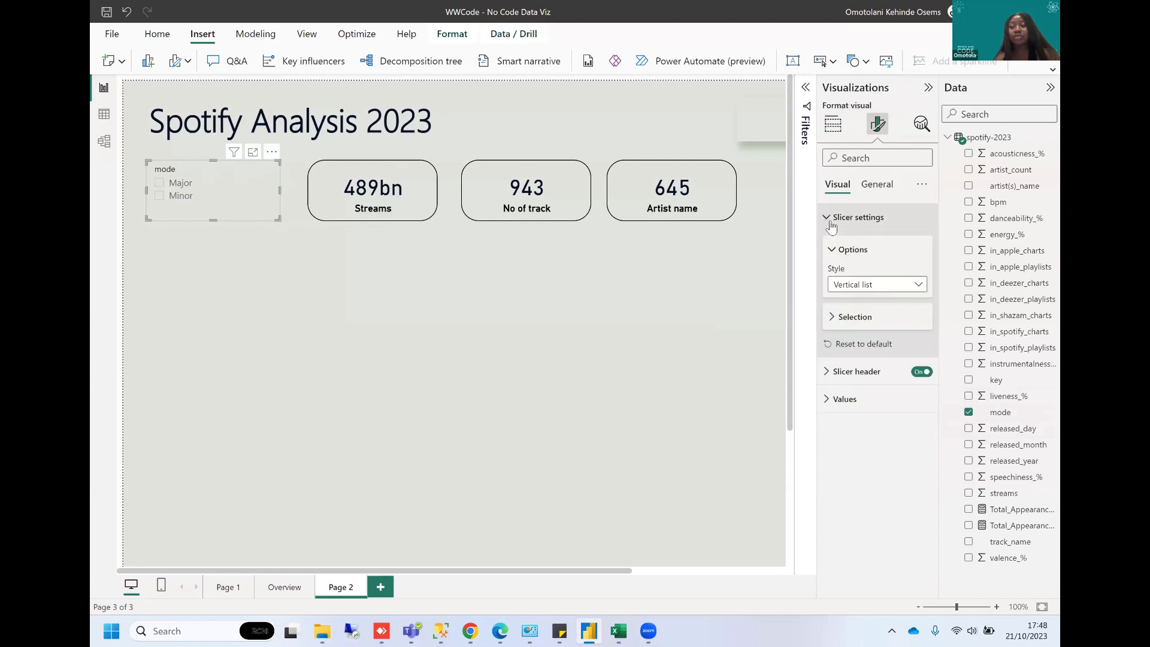
{"action": "left_click", "coordinate": [846, 290]}
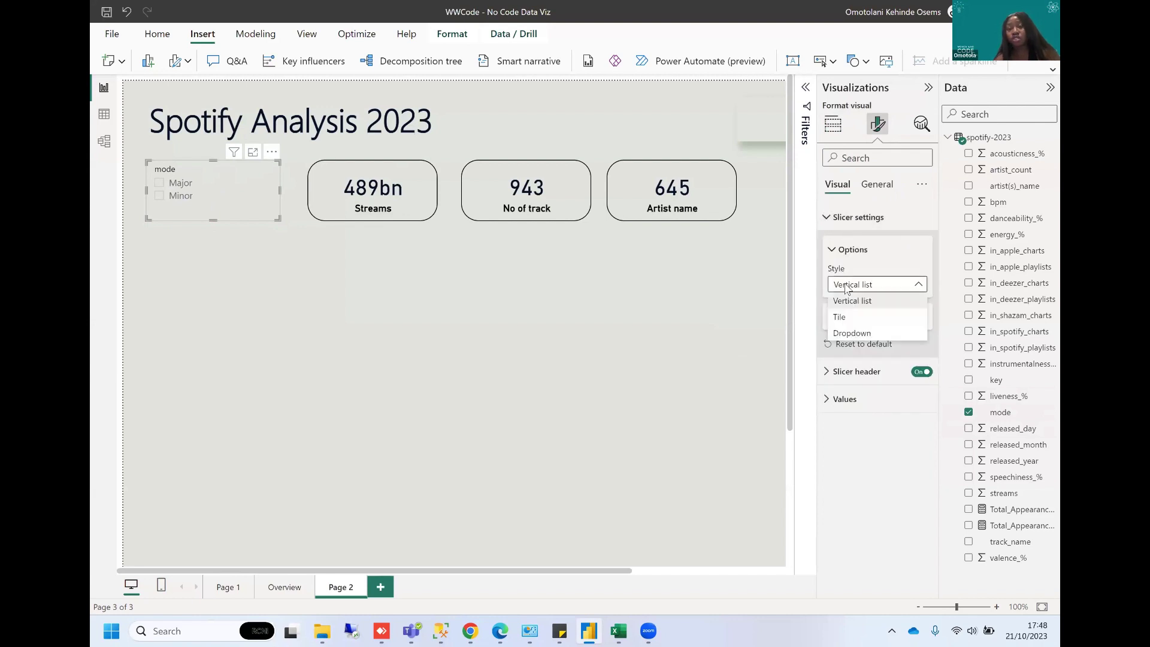
{"action": "left_click", "coordinate": [866, 333]}
{"action": "left_click", "coordinate": [868, 290]}
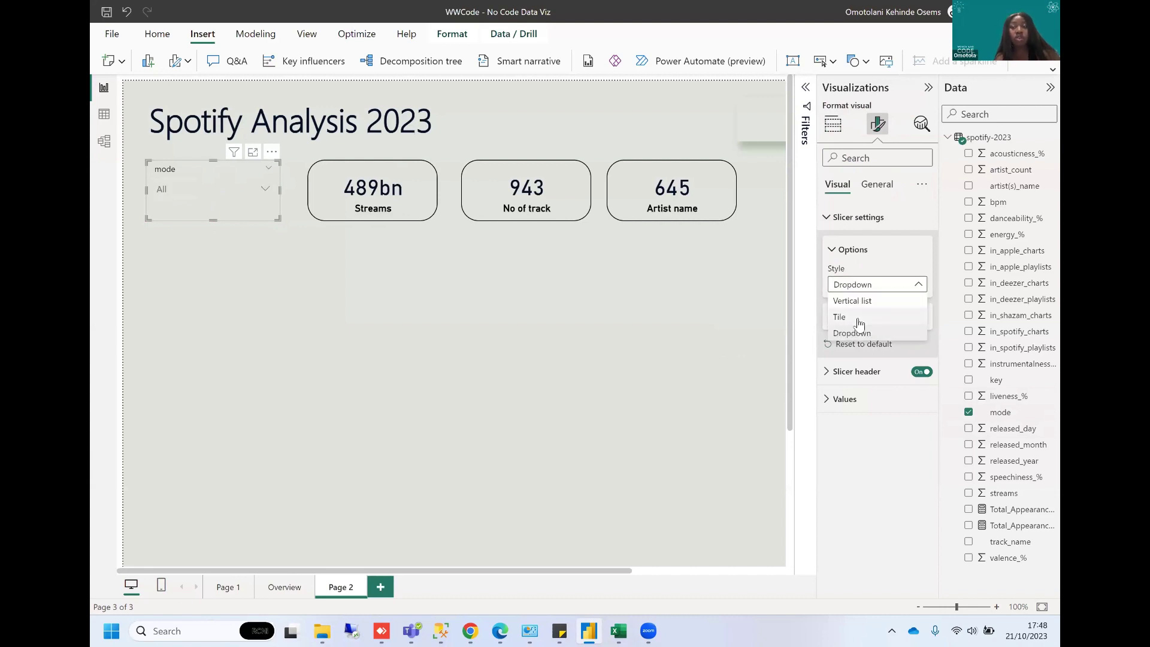
{"action": "left_click", "coordinate": [863, 315]}
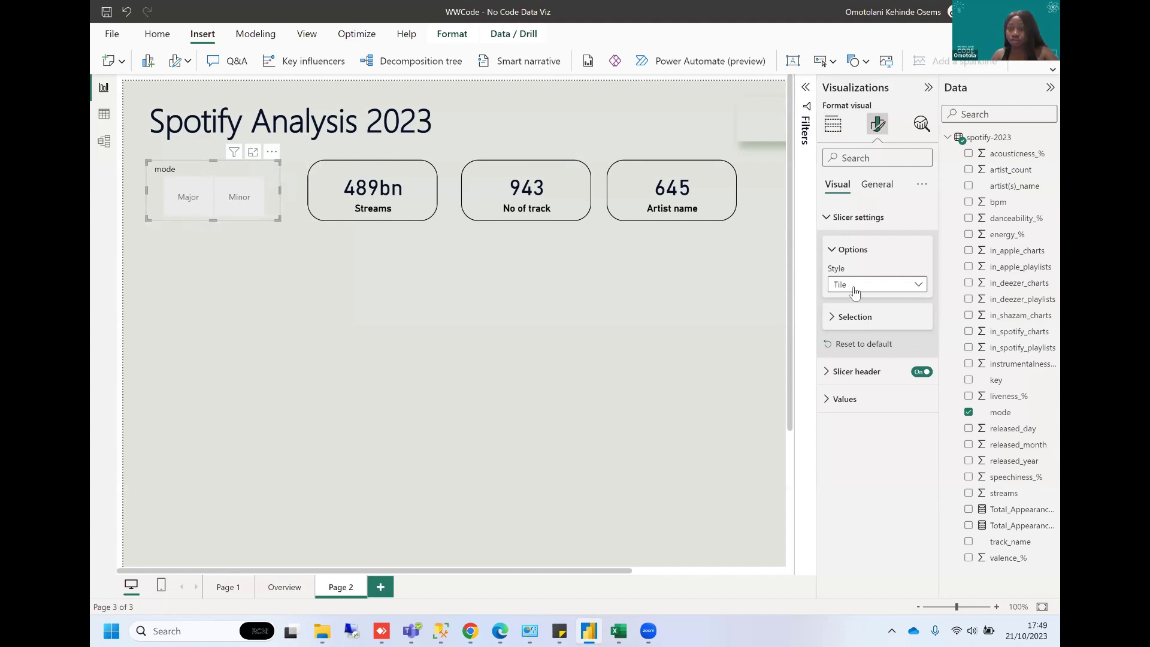
Make the slicer header read 'Mode' in bold DIN at size 18.
{"action": "left_click", "coordinate": [857, 372]}
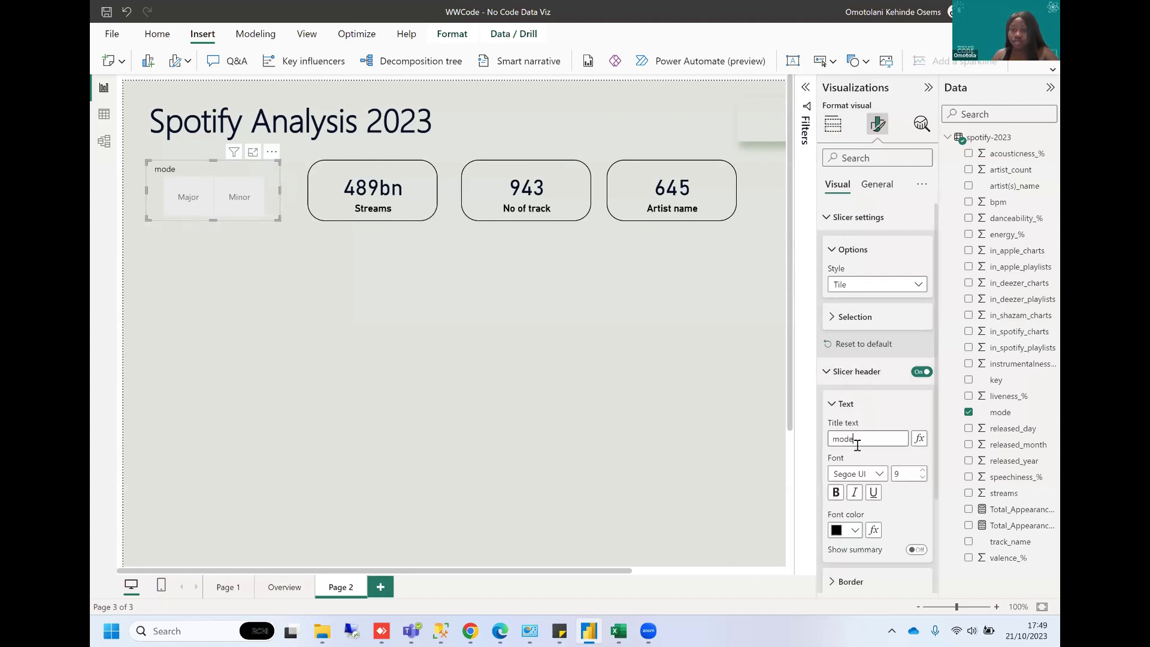
{"action": "left_click", "coordinate": [840, 441]}
{"action": "key", "text": "BackSpace"}
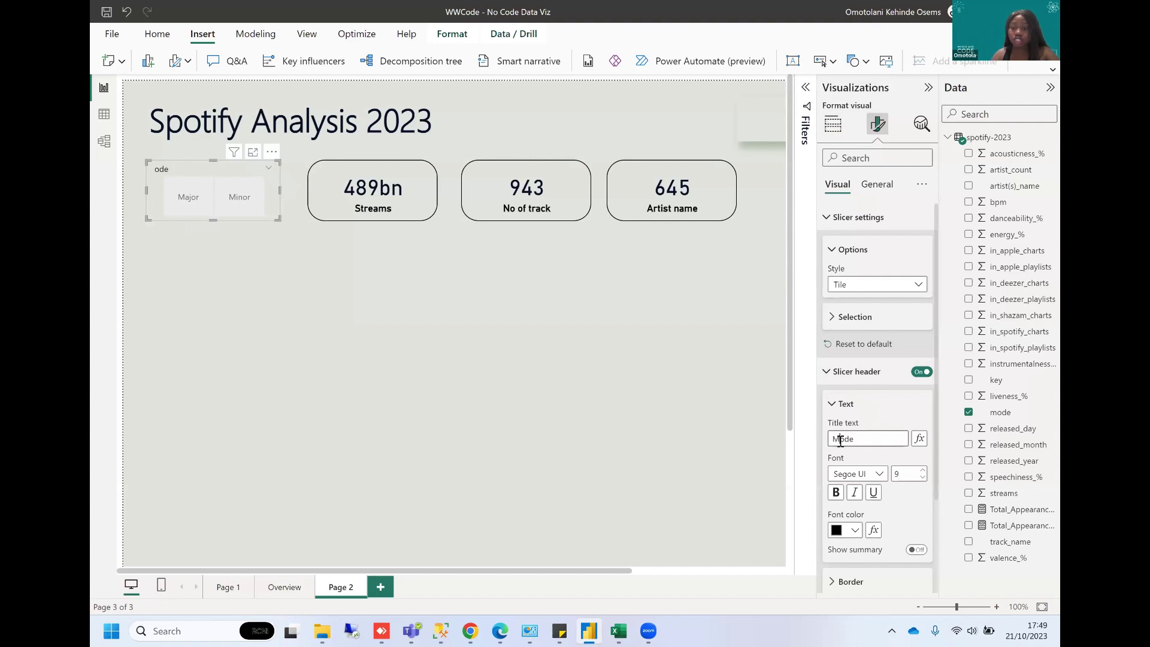
{"action": "type", "text": "M"}
{"action": "scroll", "coordinate": [841, 441], "scroll_direction": "down", "scroll_amount": 2}
{"action": "left_click", "coordinate": [836, 372]}
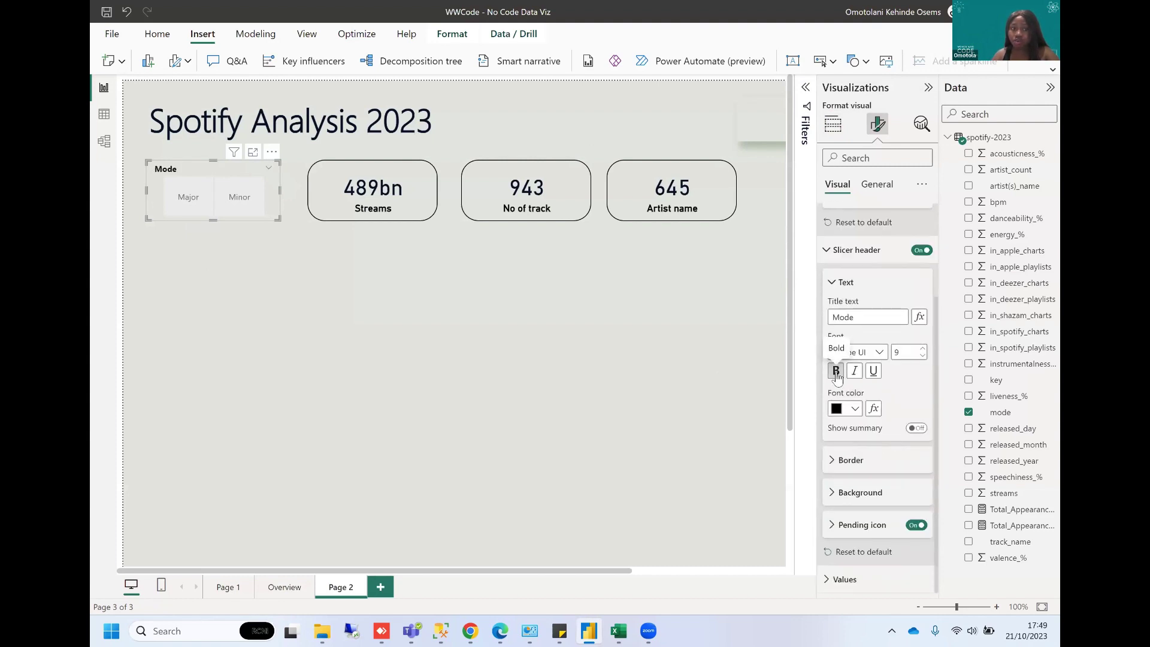
{"action": "left_click", "coordinate": [845, 353]}
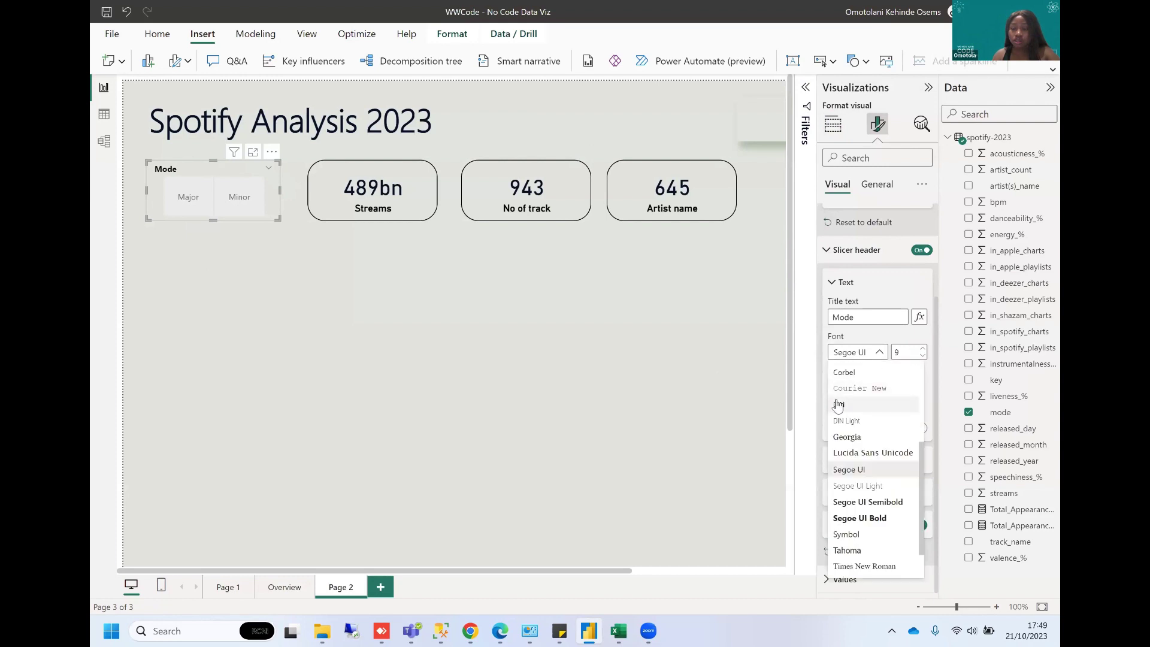
{"action": "left_click", "coordinate": [838, 404]}
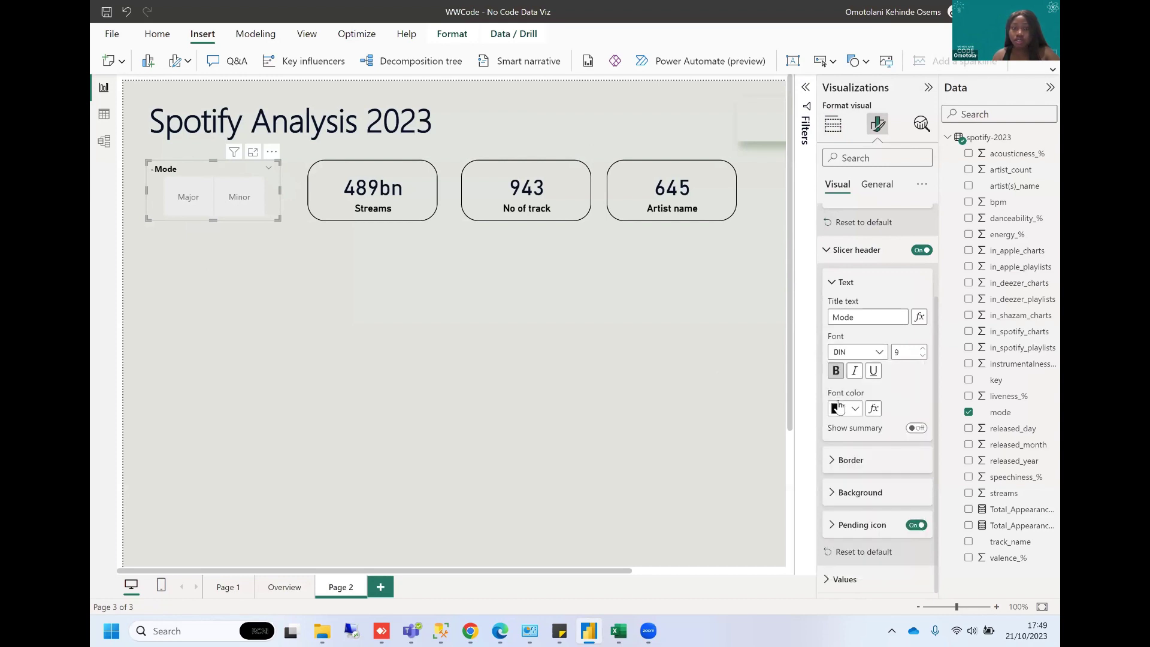
{"action": "left_click", "coordinate": [922, 349]}
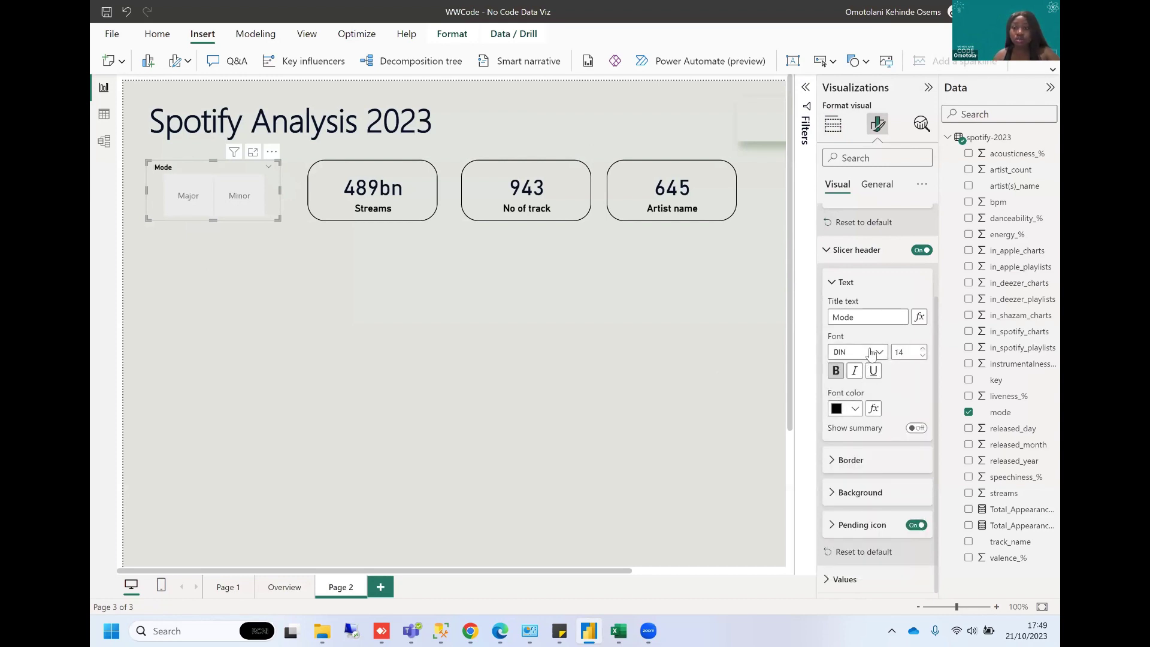
{"action": "left_click", "coordinate": [922, 350]}
{"action": "left_click", "coordinate": [922, 349]}
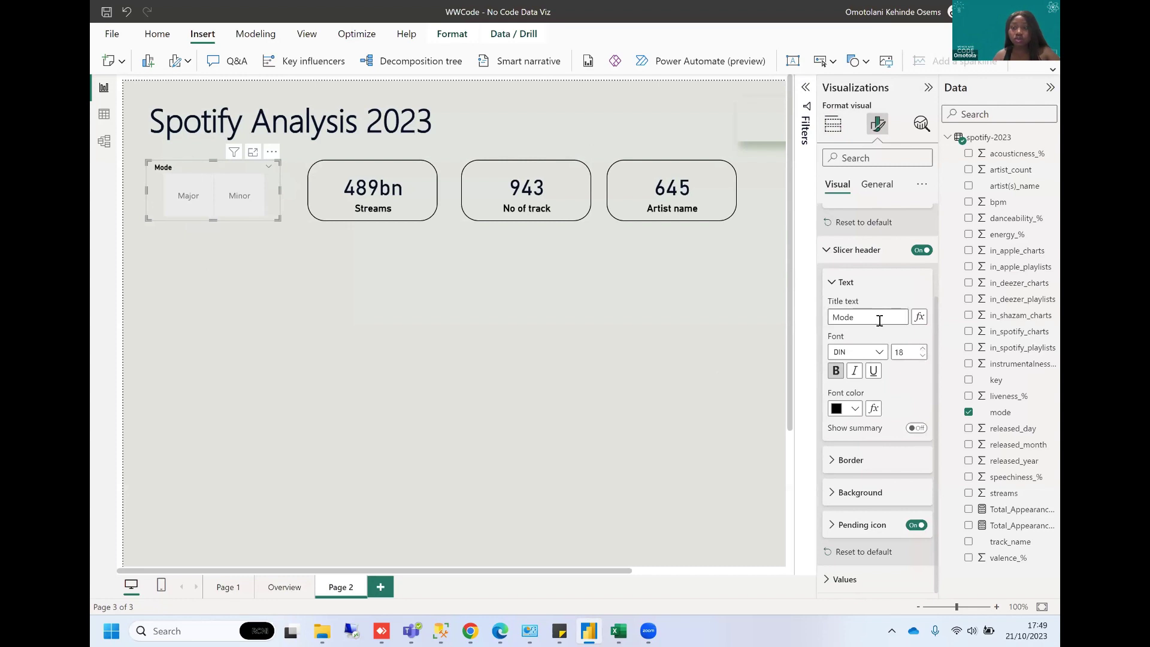
{"action": "left_click", "coordinate": [822, 250]}
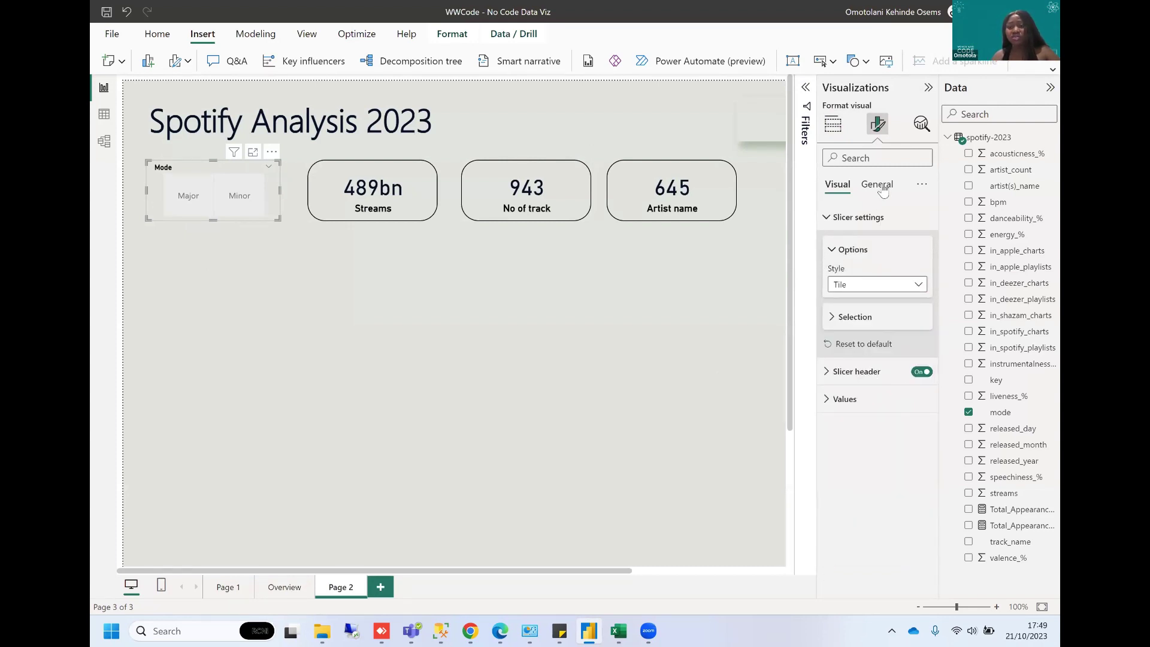
Toggle the slicer's drop shadow on and back off, then deselect the slicer.
{"action": "left_click", "coordinate": [883, 191]}
{"action": "left_click", "coordinate": [841, 272]}
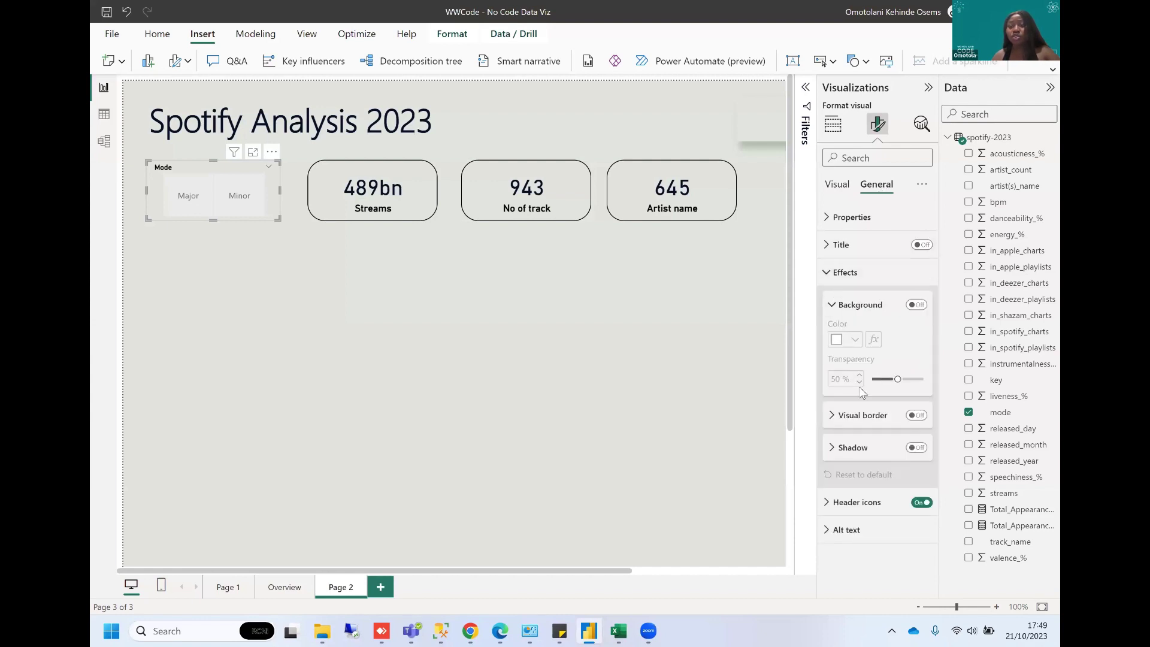
{"action": "left_click", "coordinate": [916, 448]}
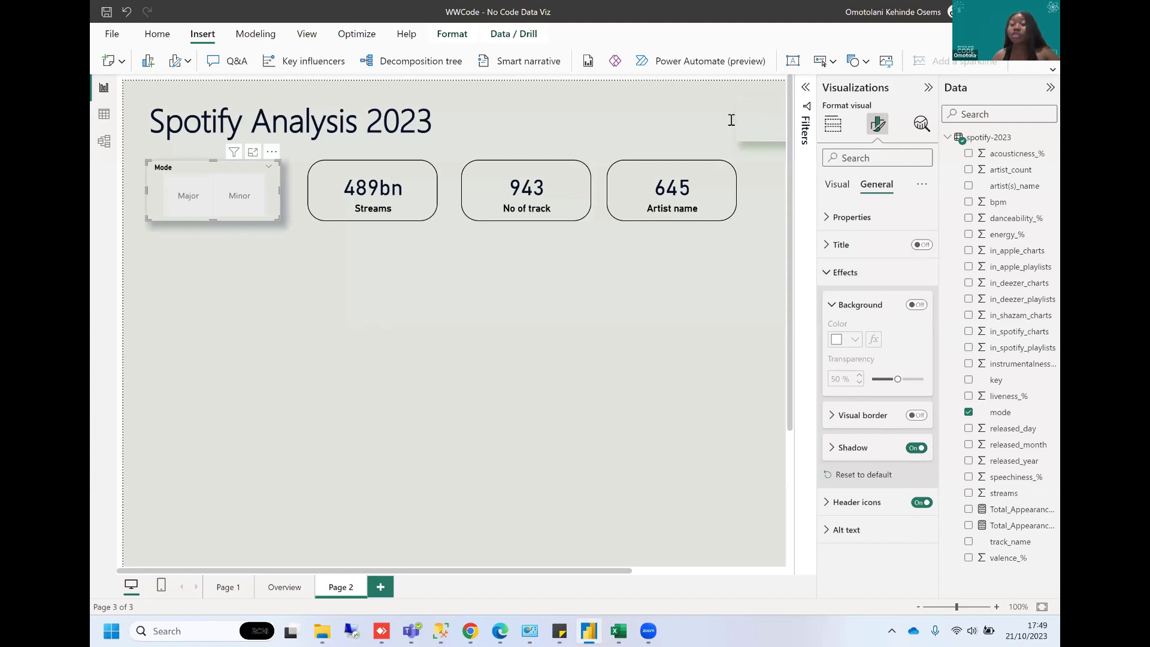
{"action": "left_click", "coordinate": [919, 449]}
{"action": "left_click", "coordinate": [258, 257]}
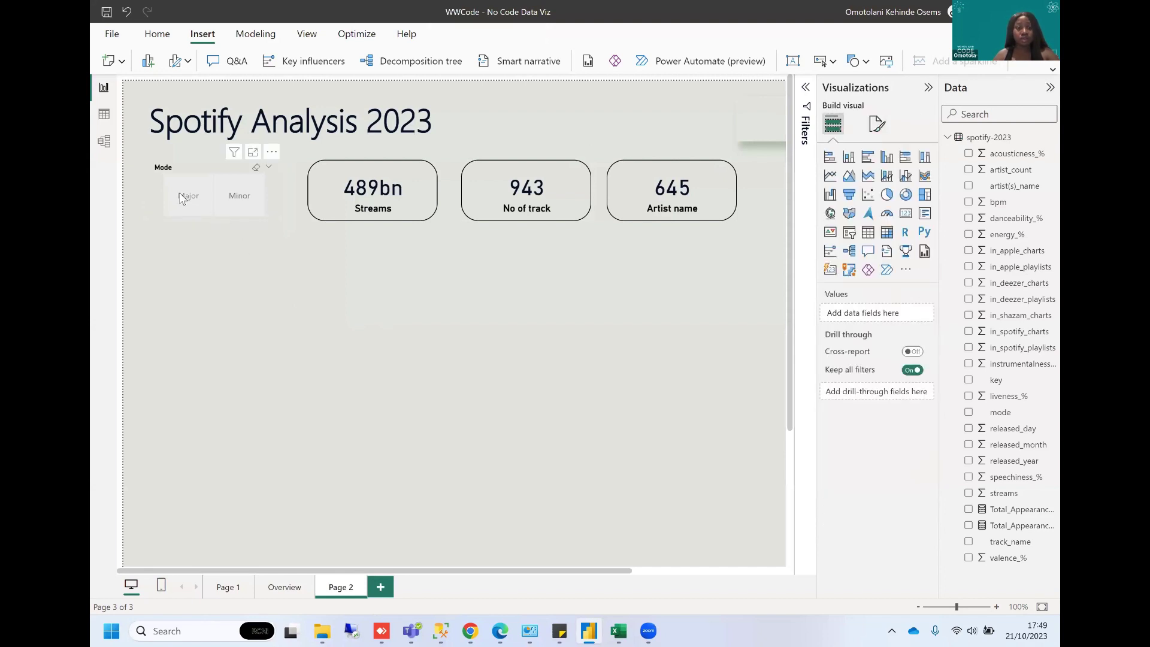
Test the Mode slicer with Major, then Minor, and clear the selection to restore full totals.
{"action": "left_click", "coordinate": [188, 199]}
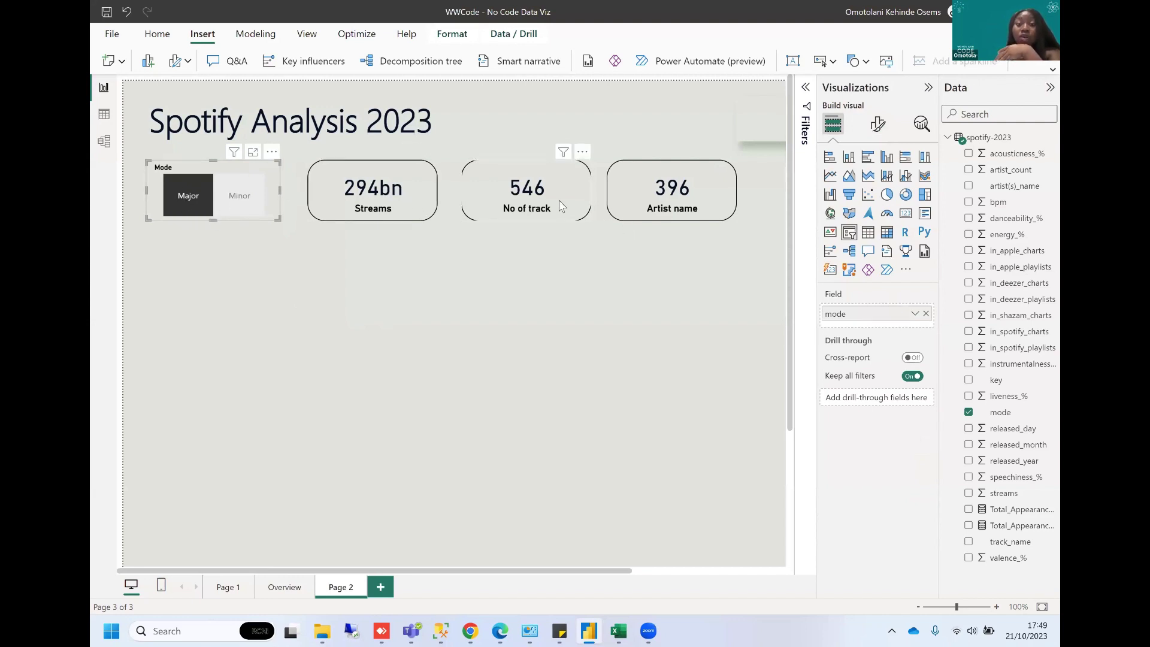
{"action": "left_click", "coordinate": [184, 195]}
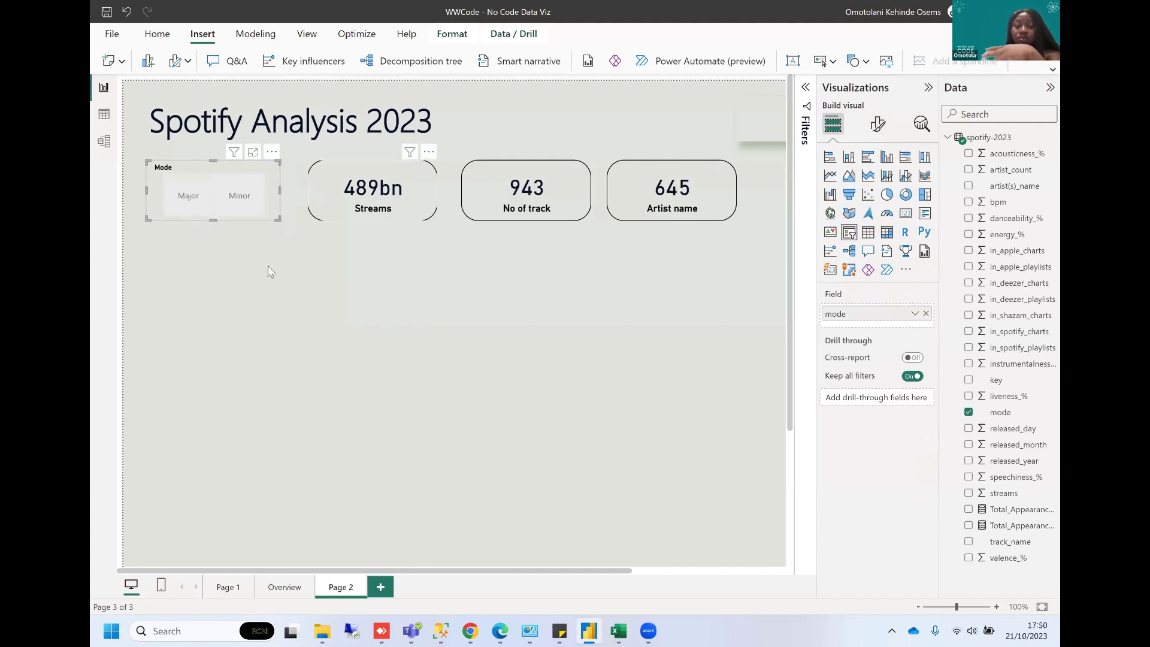
{"action": "left_click", "coordinate": [234, 202]}
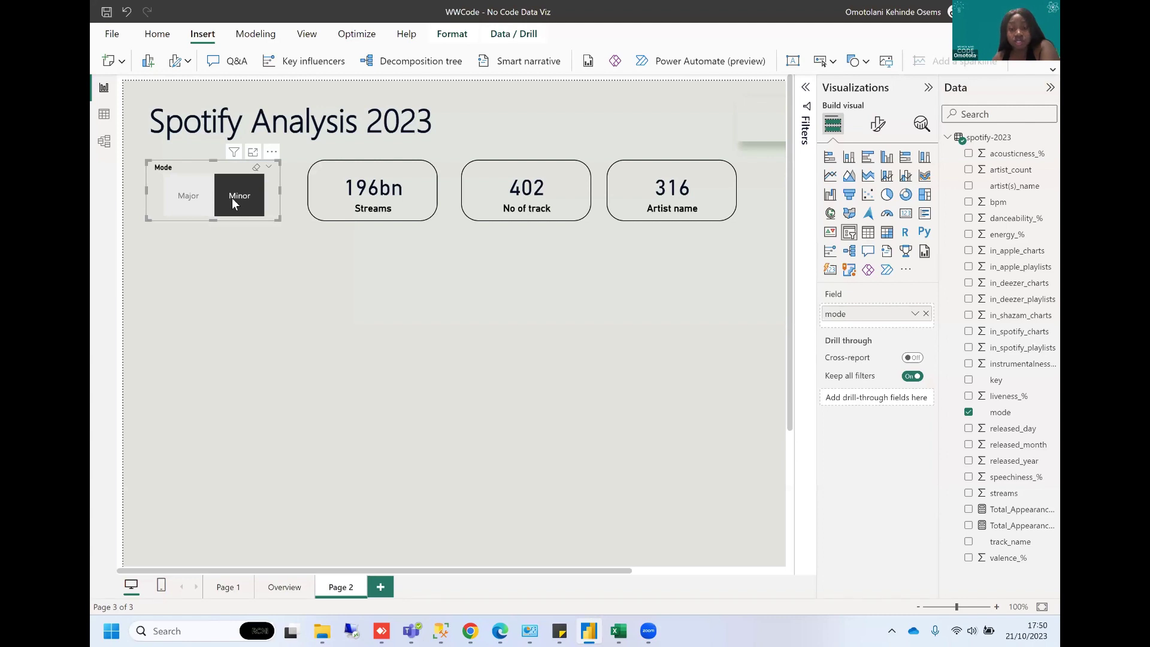
{"action": "left_click", "coordinate": [233, 197]}
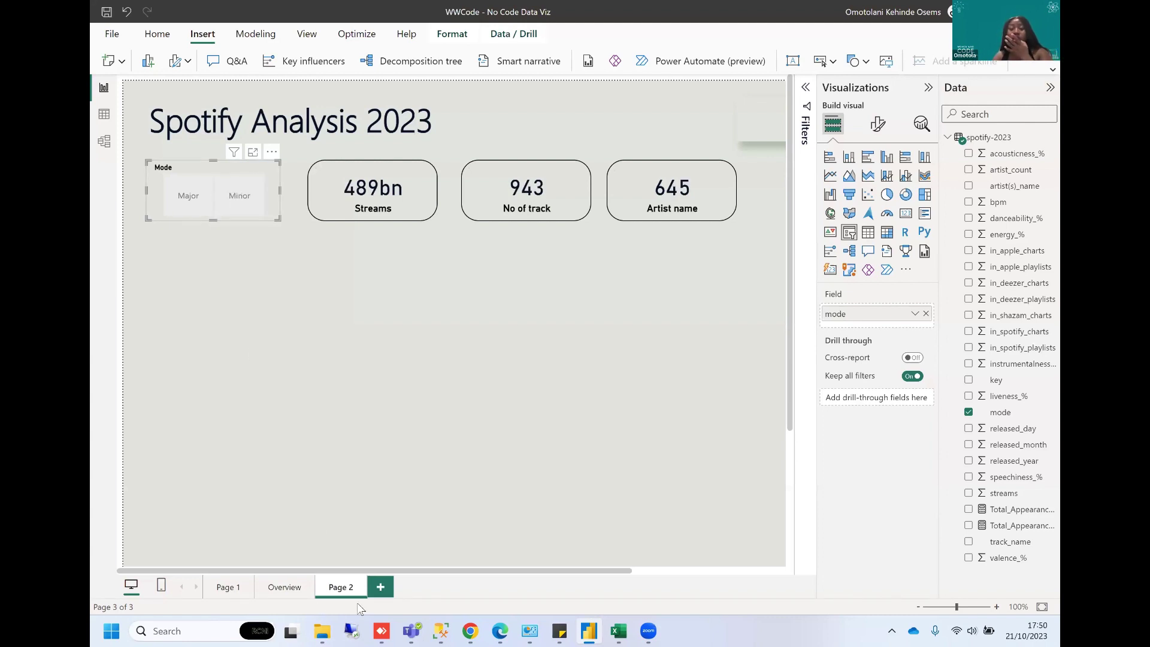
Select the Top Five Artist with Most Songs chart on the Overview page to see its fields.
{"action": "left_click", "coordinate": [283, 589]}
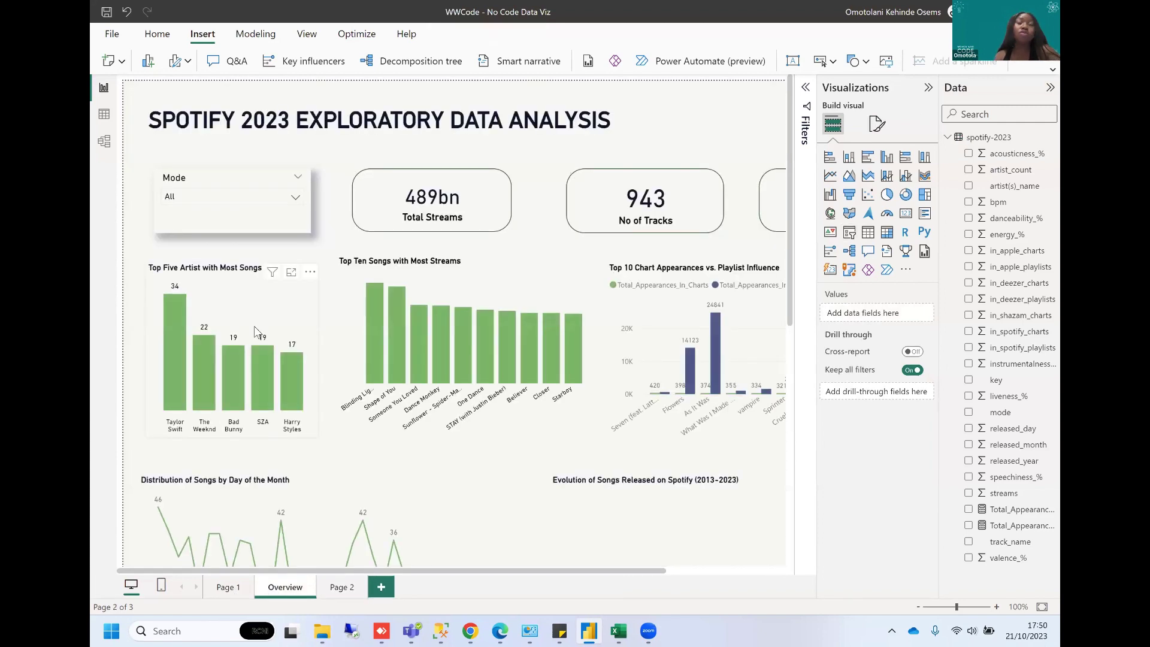
{"action": "left_click", "coordinate": [256, 331]}
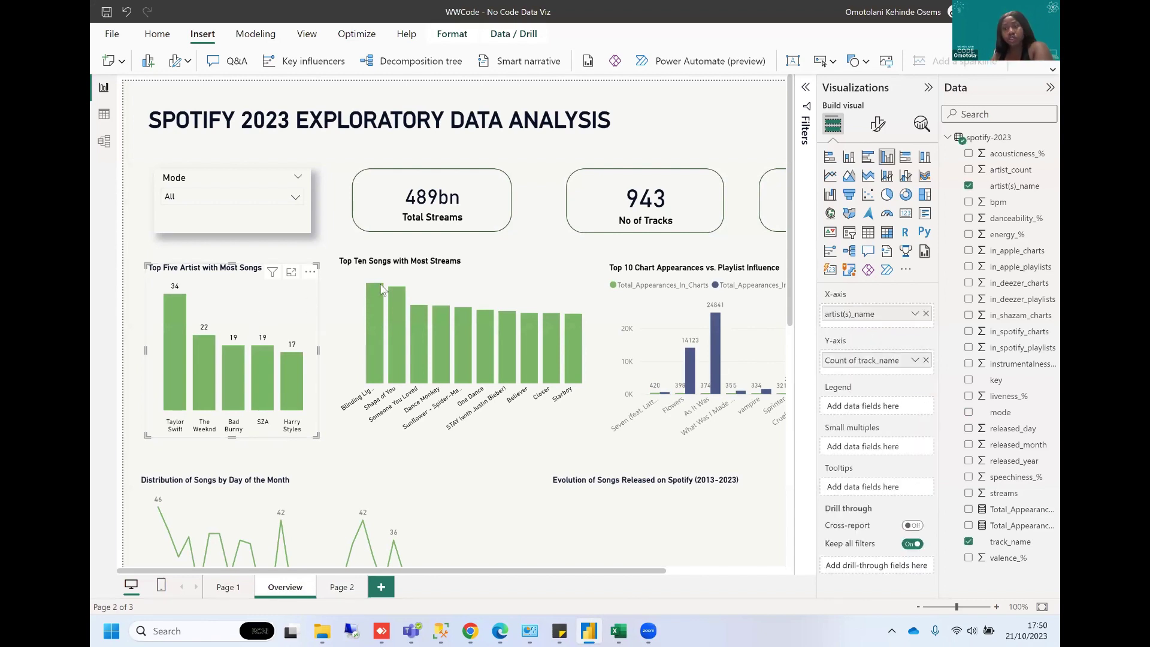
Add an empty clustered column chart to Page 2, compare against Overview, and open the Filters pane.
{"action": "left_click", "coordinate": [340, 587]}
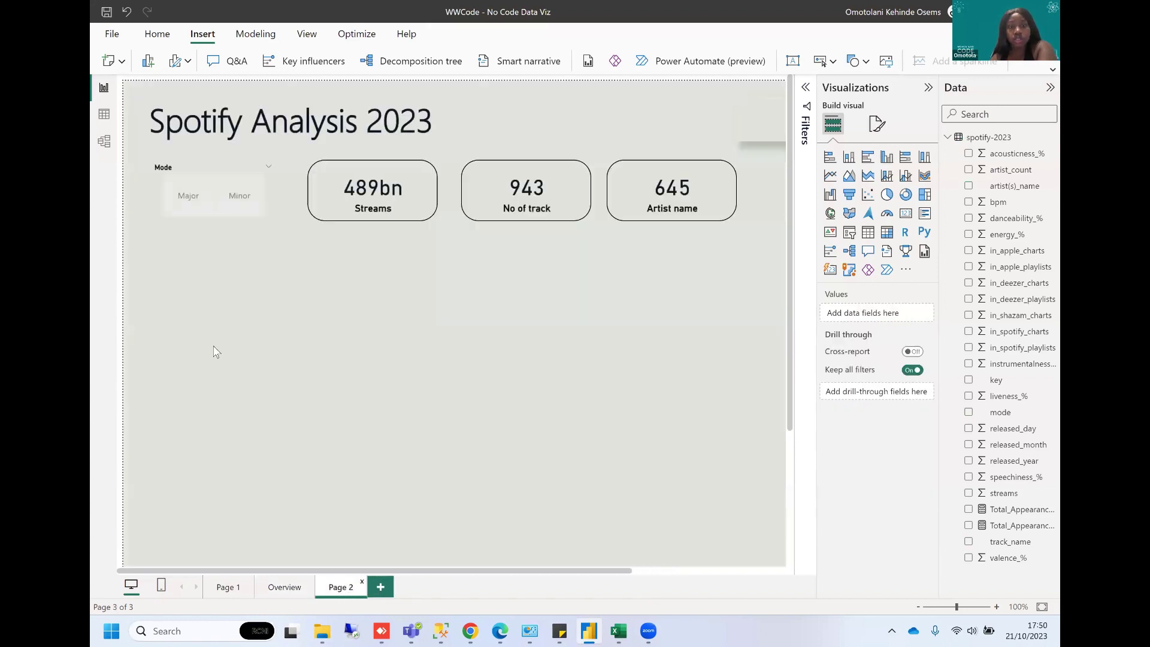
{"action": "left_click", "coordinate": [887, 158]}
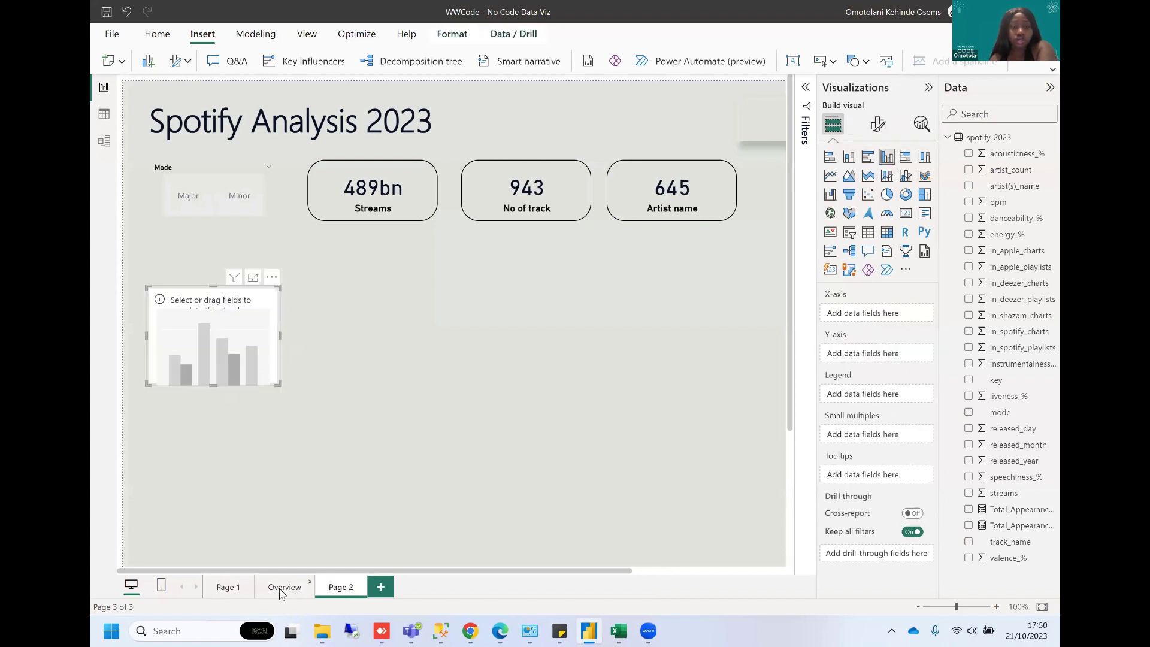
{"action": "key", "text": "ctrl+Page_Up"}
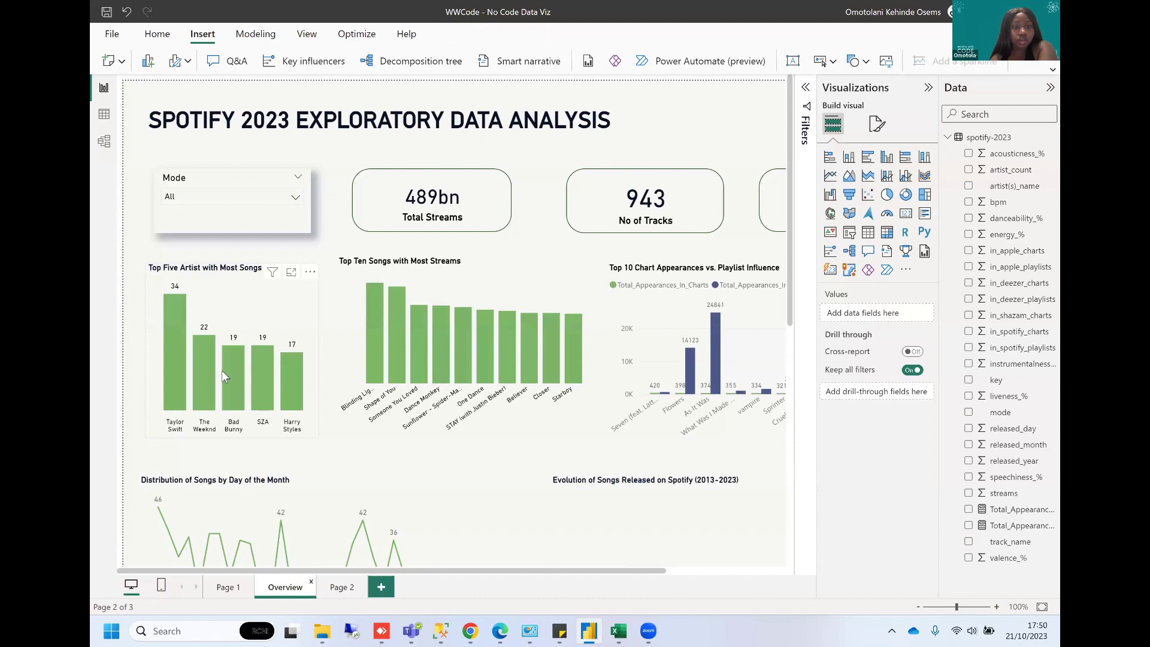
{"action": "left_click", "coordinate": [335, 593]}
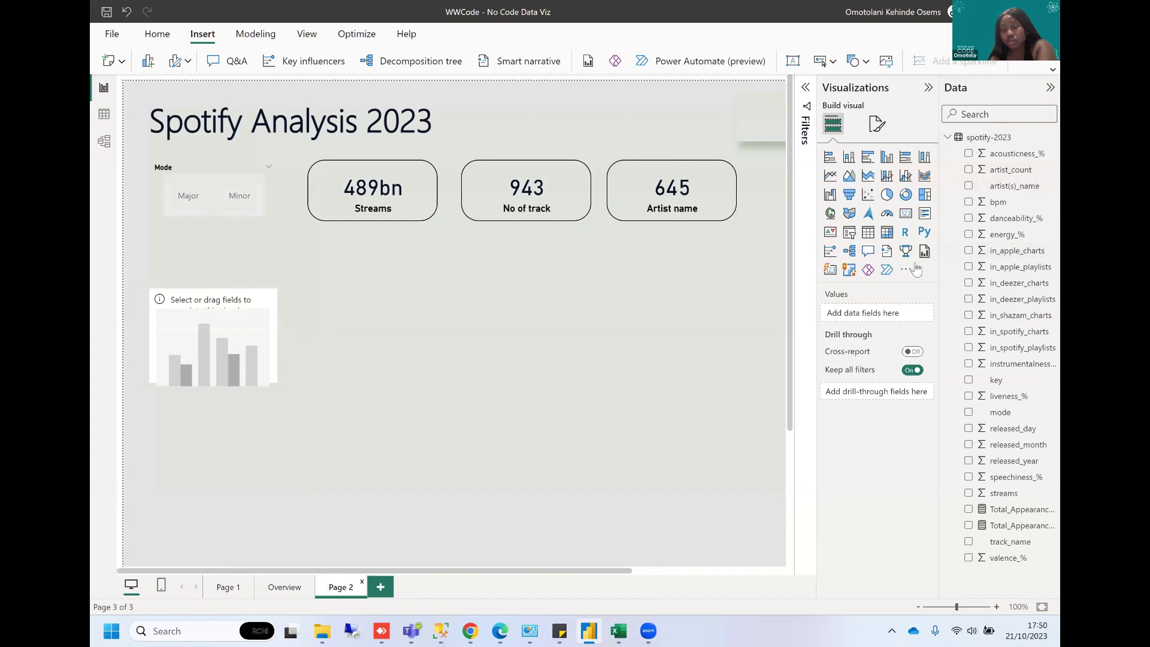
{"action": "left_click", "coordinate": [807, 89]}
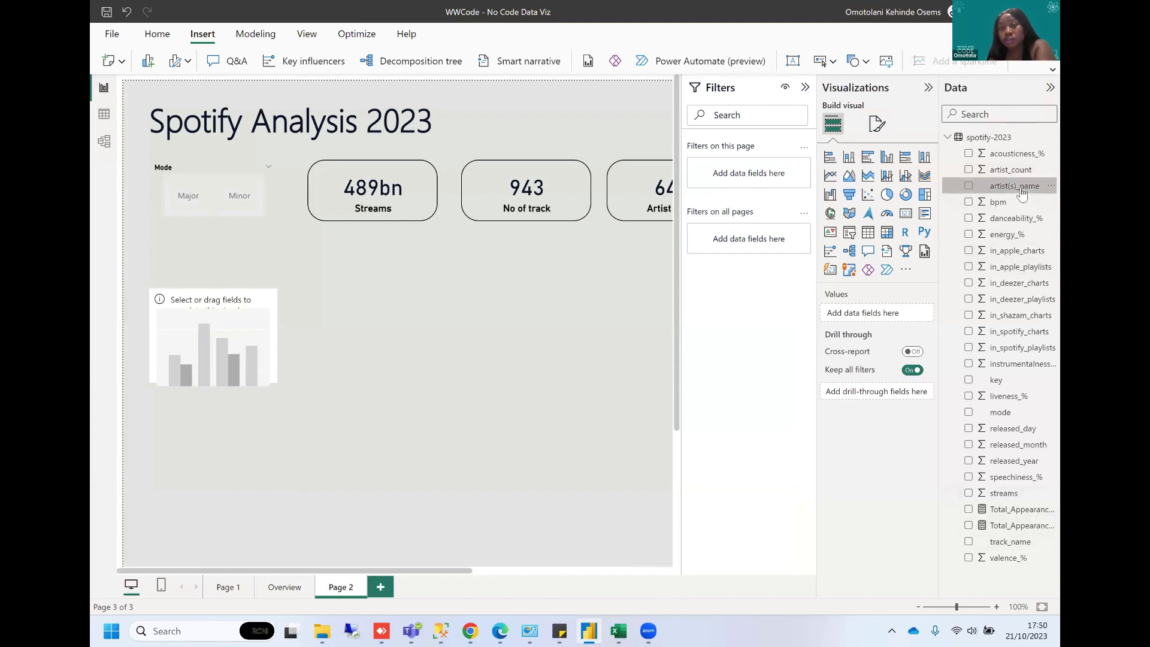
Plot Count of track_name by artist(s)_name in the new column chart and enlarge it.
{"action": "left_click_drag", "start_coordinate": [1021, 193], "coordinate": [873, 310]}
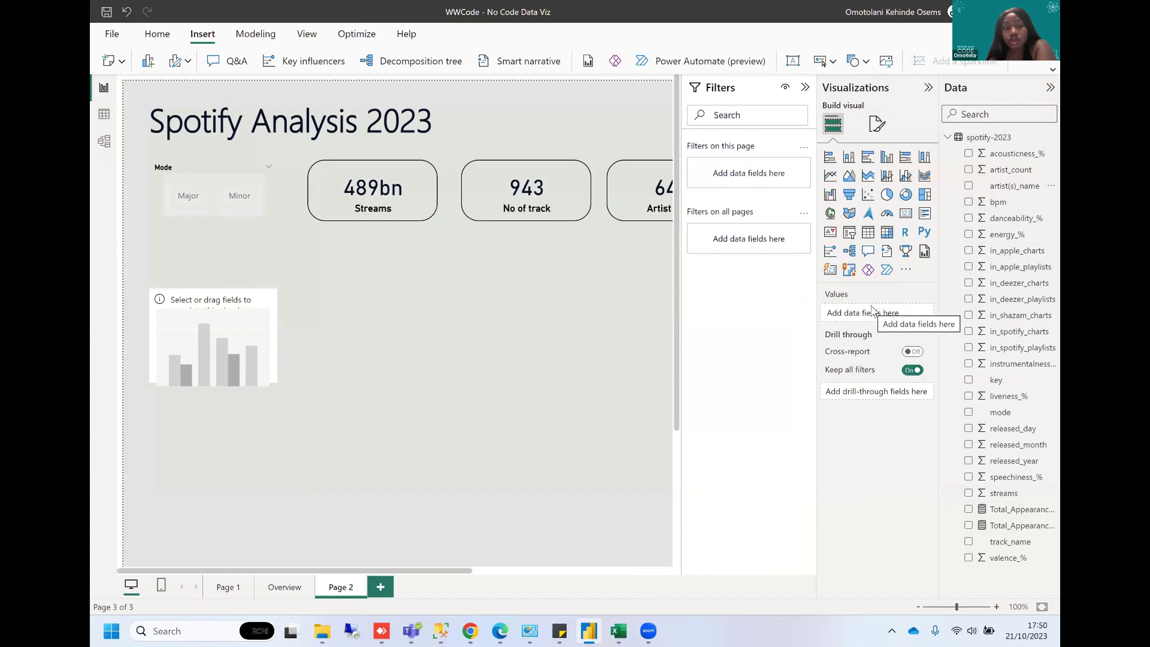
{"action": "left_click", "coordinate": [495, 330]}
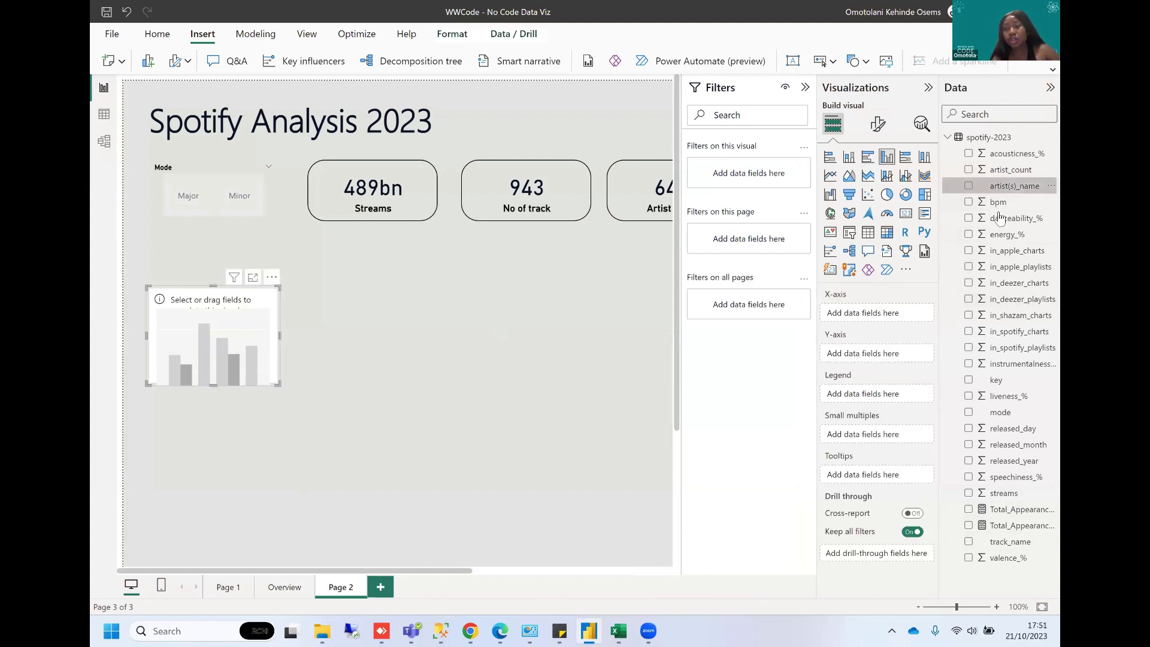
{"action": "left_click_drag", "start_coordinate": [999, 217], "coordinate": [890, 318]}
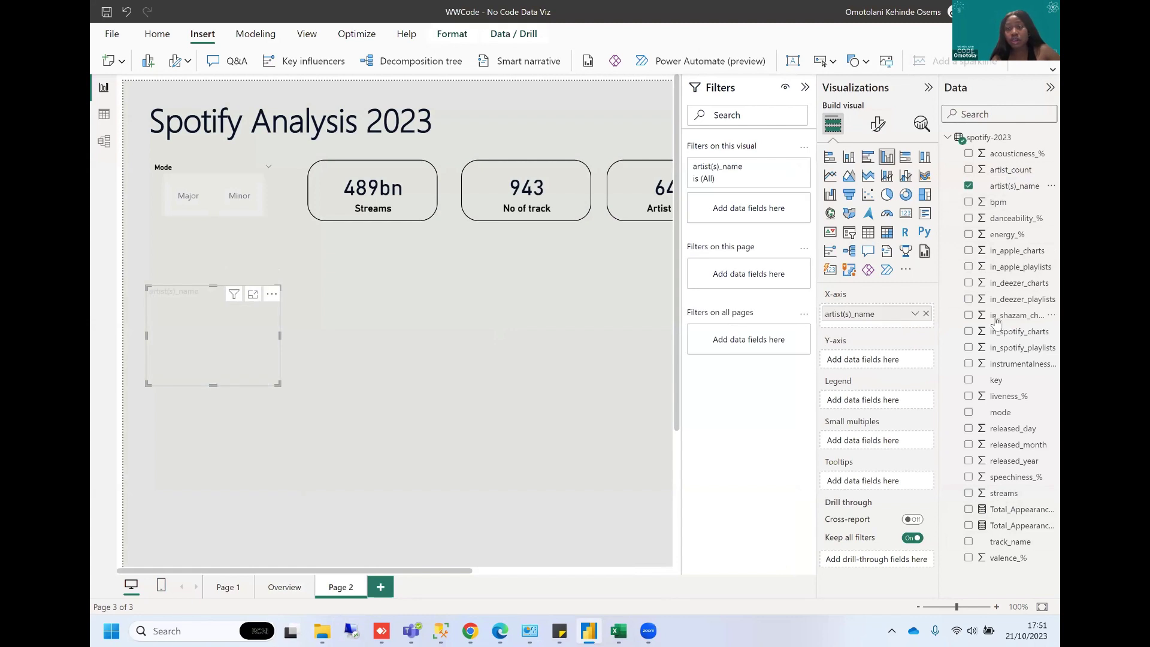
{"action": "left_click_drag", "start_coordinate": [1006, 542], "coordinate": [868, 363]}
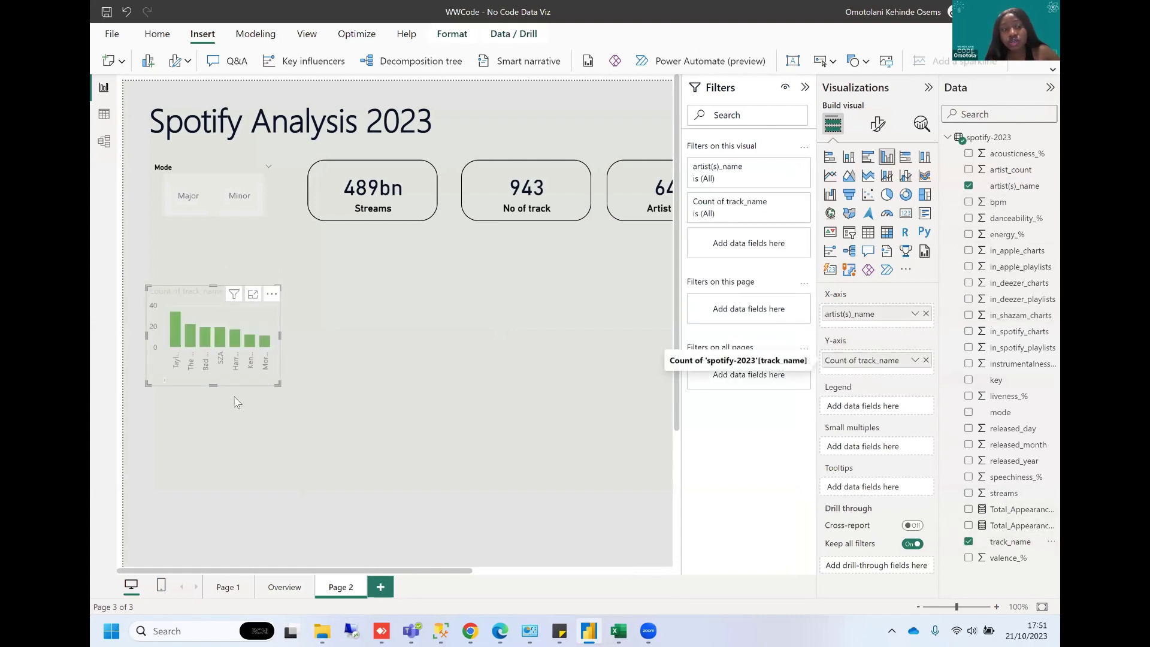
{"action": "left_click_drag", "start_coordinate": [277, 384], "coordinate": [353, 404]}
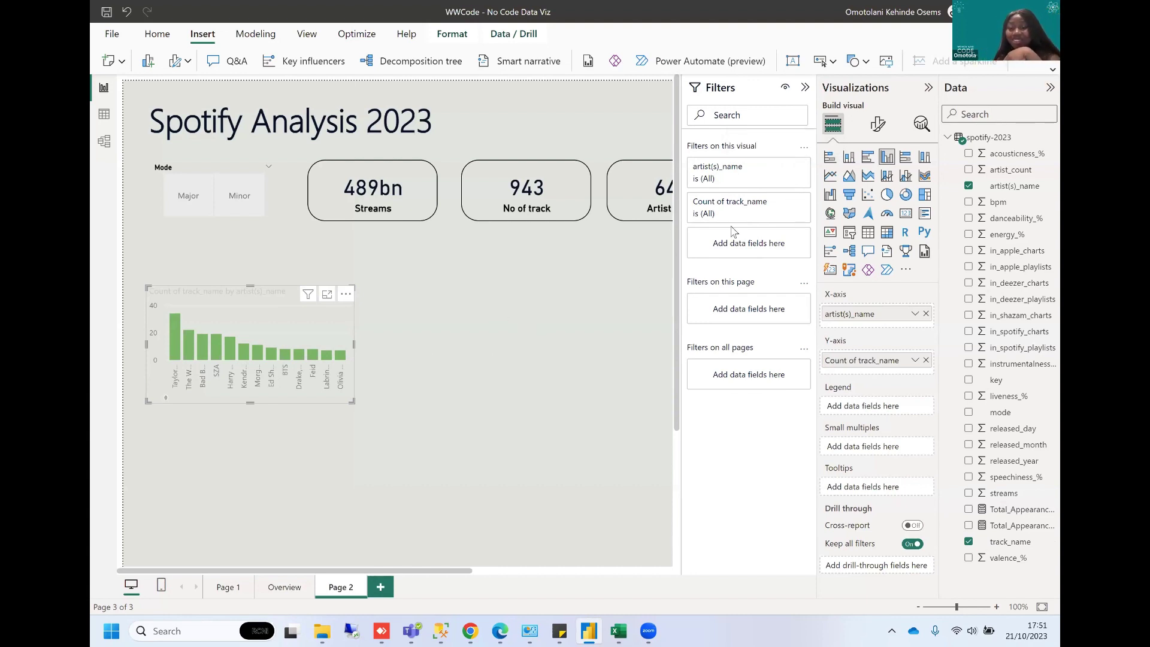
Try a basic artist filter by searching 'tayloe' for Taylor Swift, then clear it.
{"action": "left_click", "coordinate": [785, 168]}
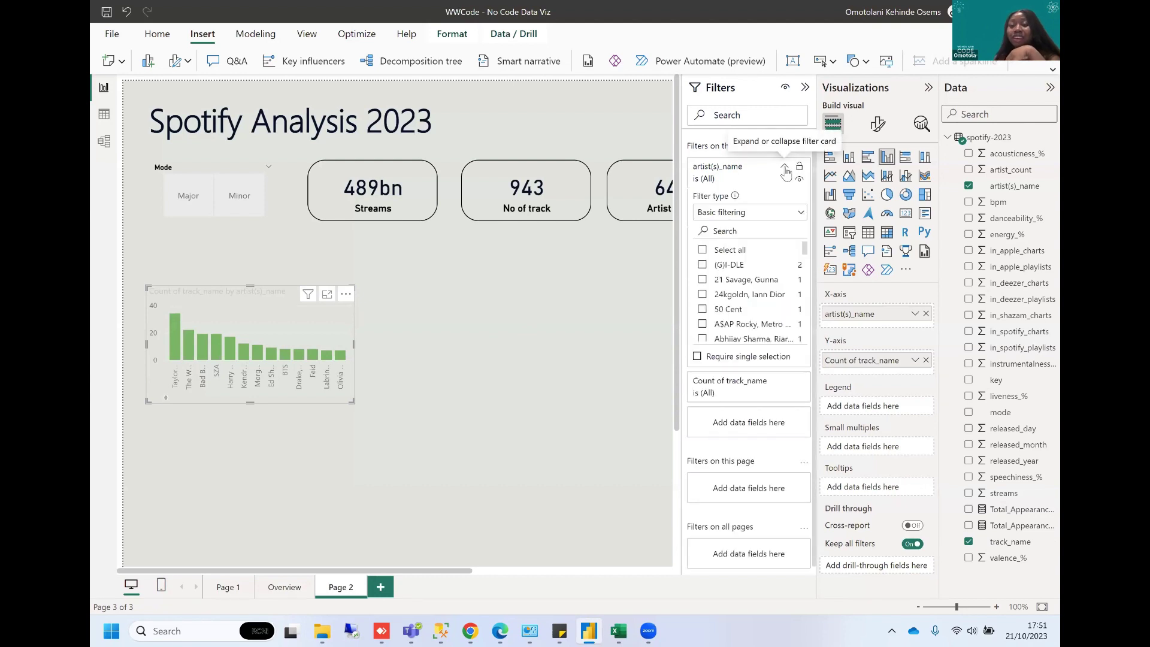
{"action": "left_click", "coordinate": [772, 215]}
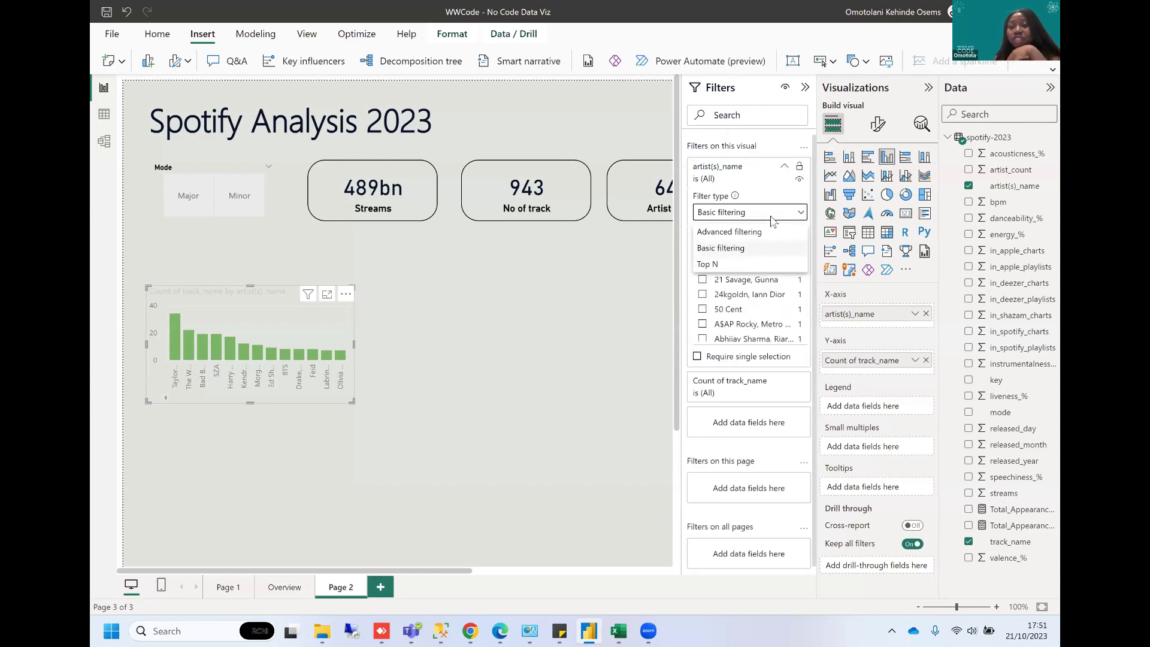
{"action": "left_click", "coordinate": [722, 248]}
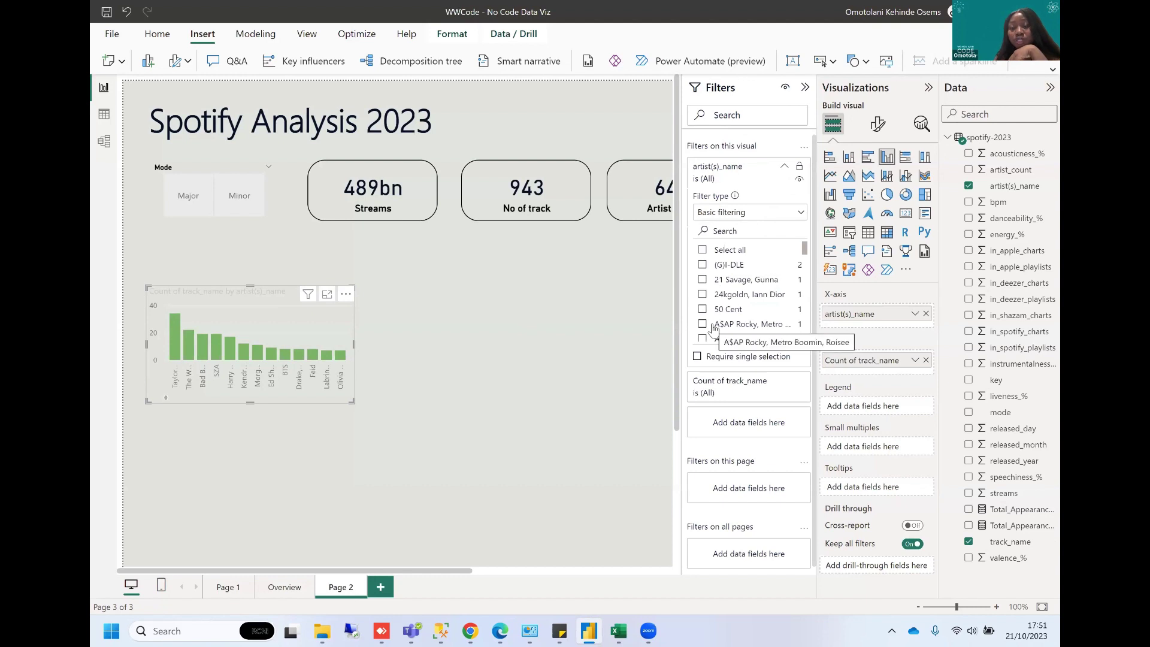
{"action": "left_click", "coordinate": [726, 230]}
{"action": "type", "text": "tay"}
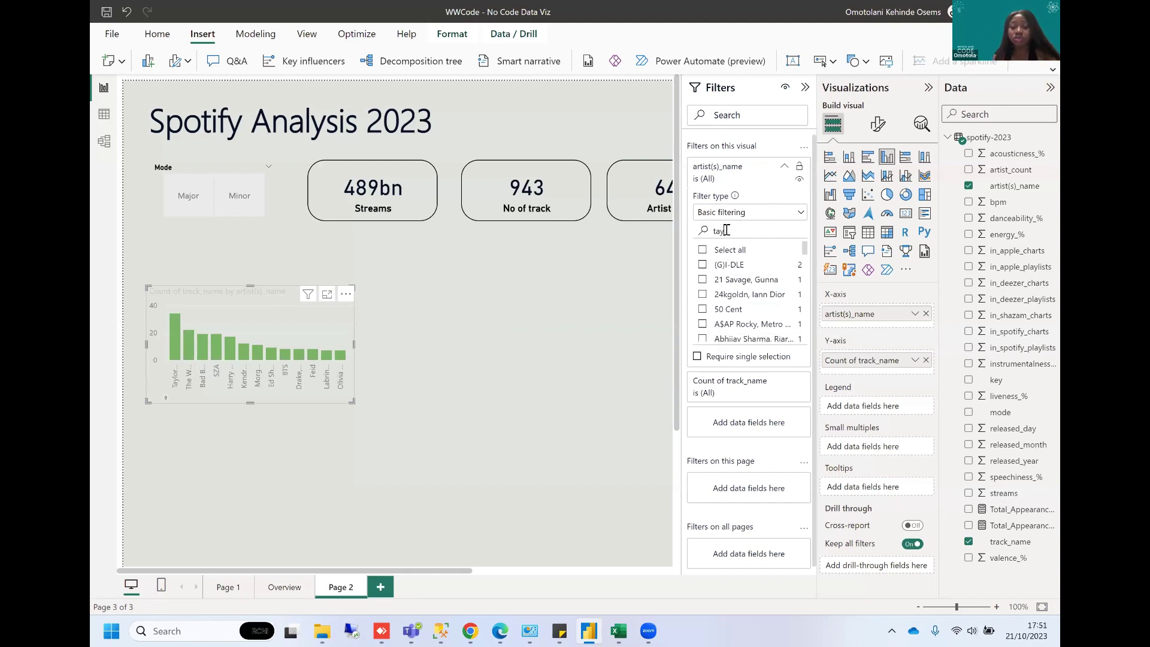
{"action": "type", "text": "loe"}
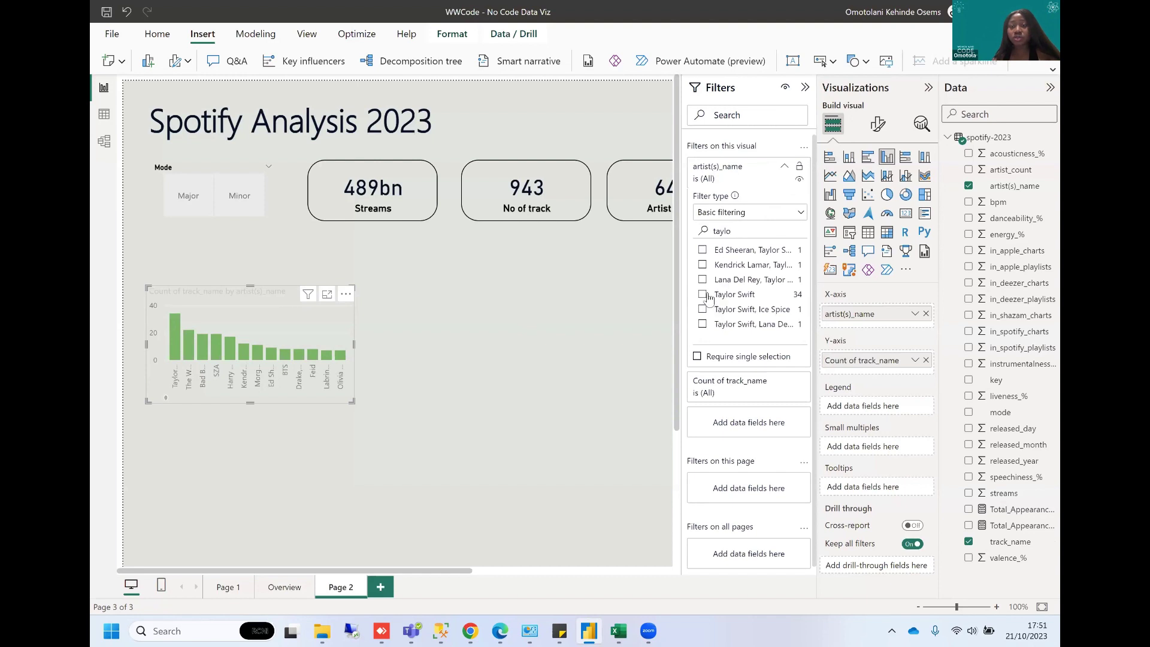
{"action": "left_click", "coordinate": [703, 294]}
{"action": "left_click", "coordinate": [784, 180]}
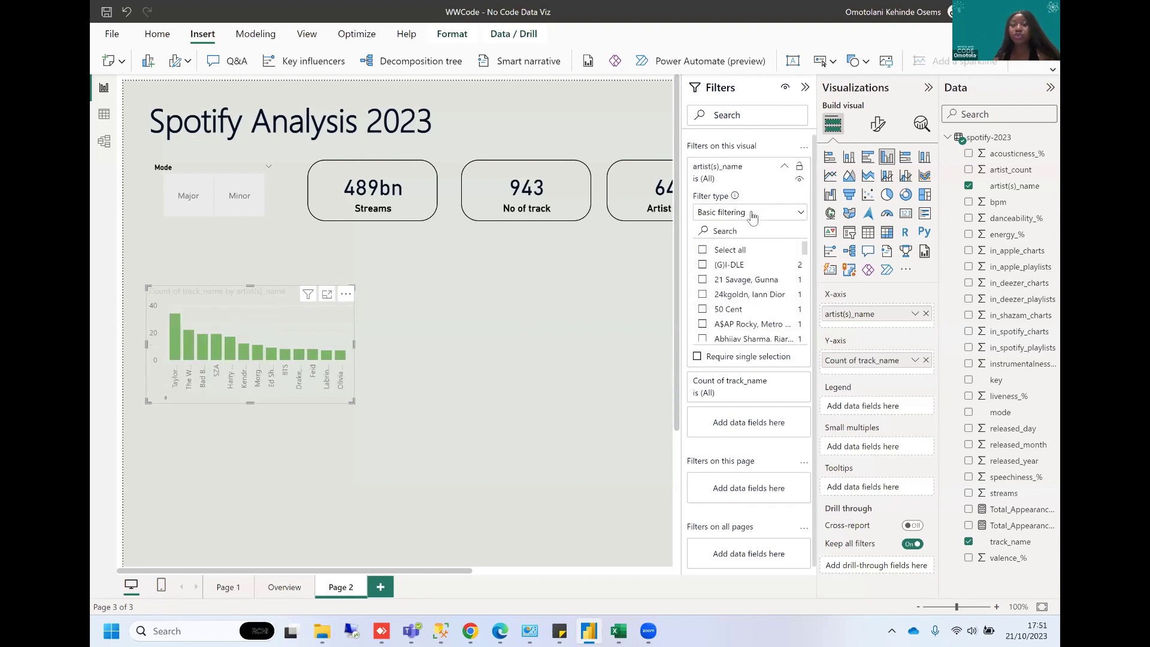
Apply a Top N filter showing the top 5 artists by Count of track_name.
{"action": "left_click", "coordinate": [748, 212]}
{"action": "left_click", "coordinate": [742, 265]}
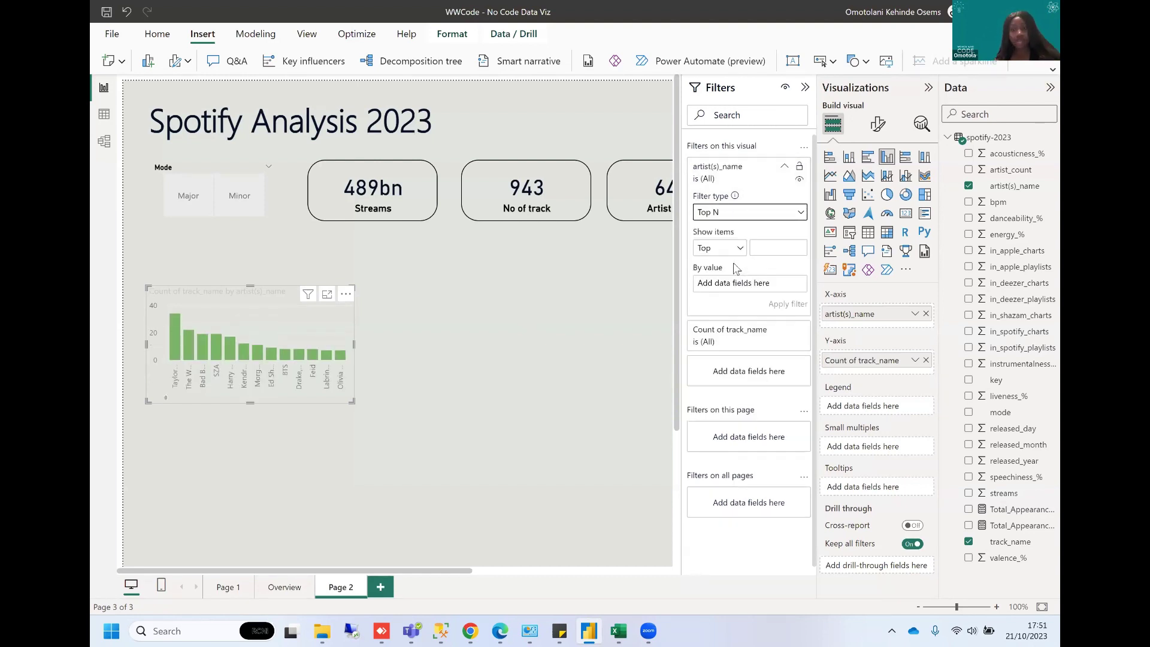
{"action": "left_click", "coordinate": [770, 254]}
{"action": "type", "text": "10"}
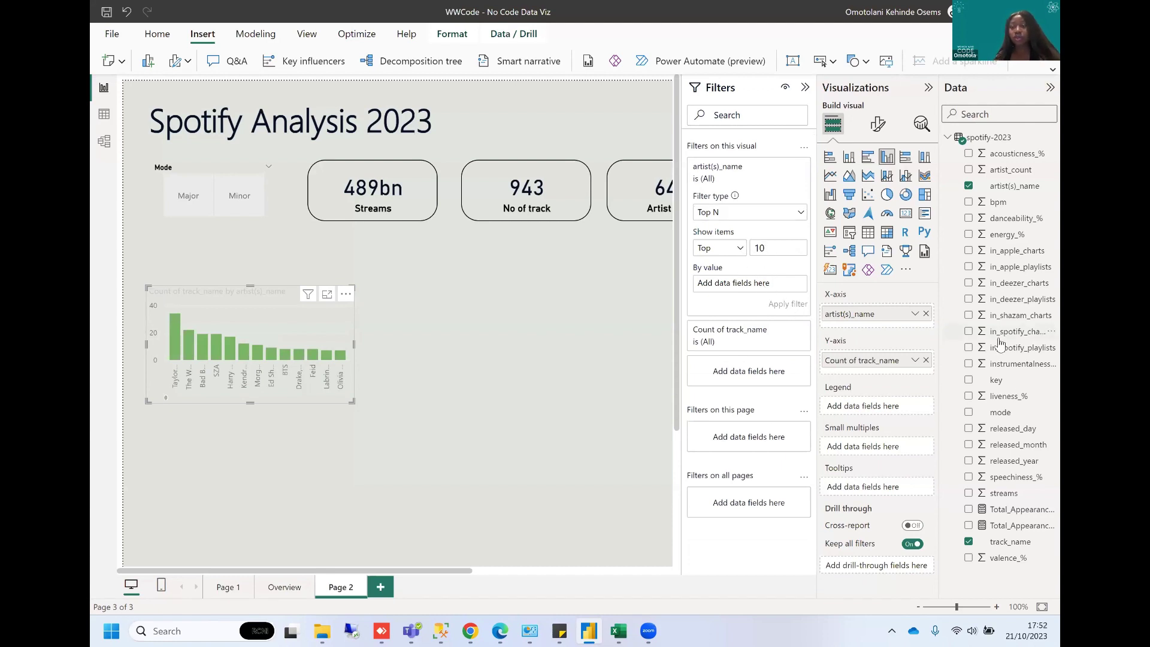
{"action": "left_click_drag", "start_coordinate": [1009, 543], "coordinate": [742, 291]}
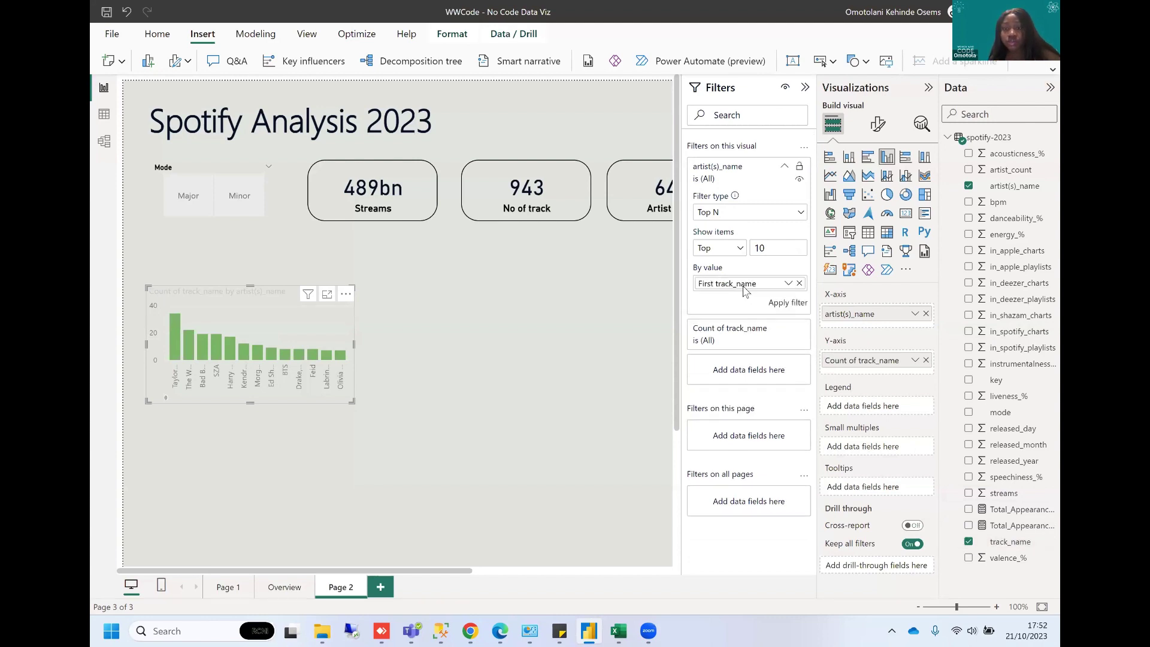
{"action": "left_click", "coordinate": [791, 284]}
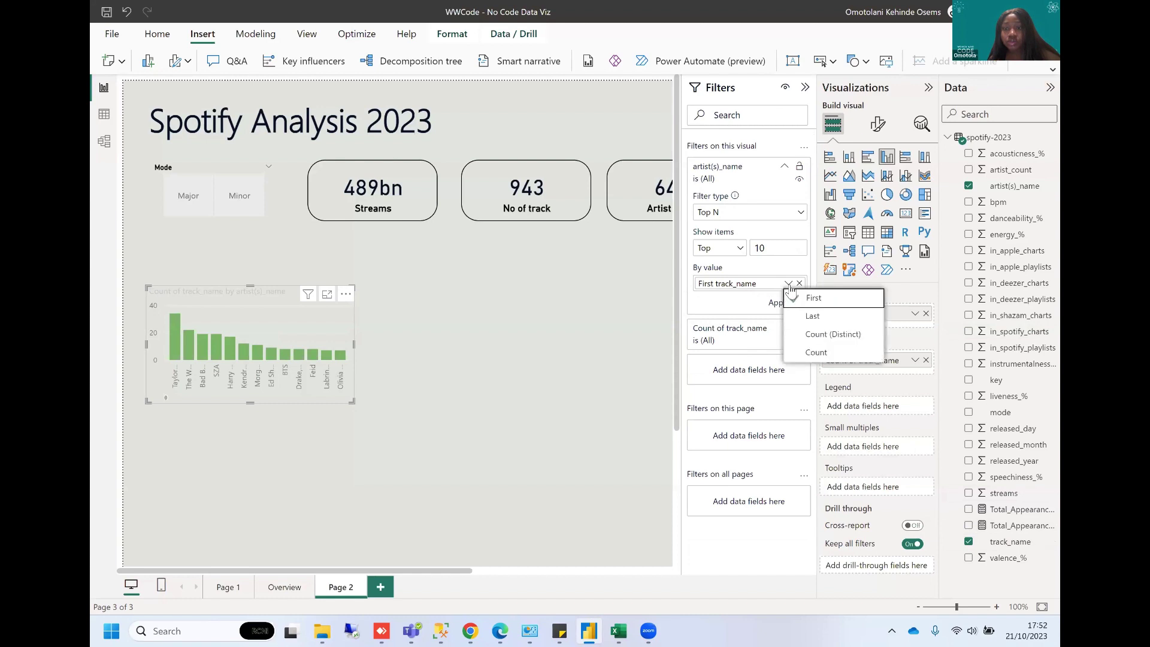
{"action": "left_click", "coordinate": [827, 358]}
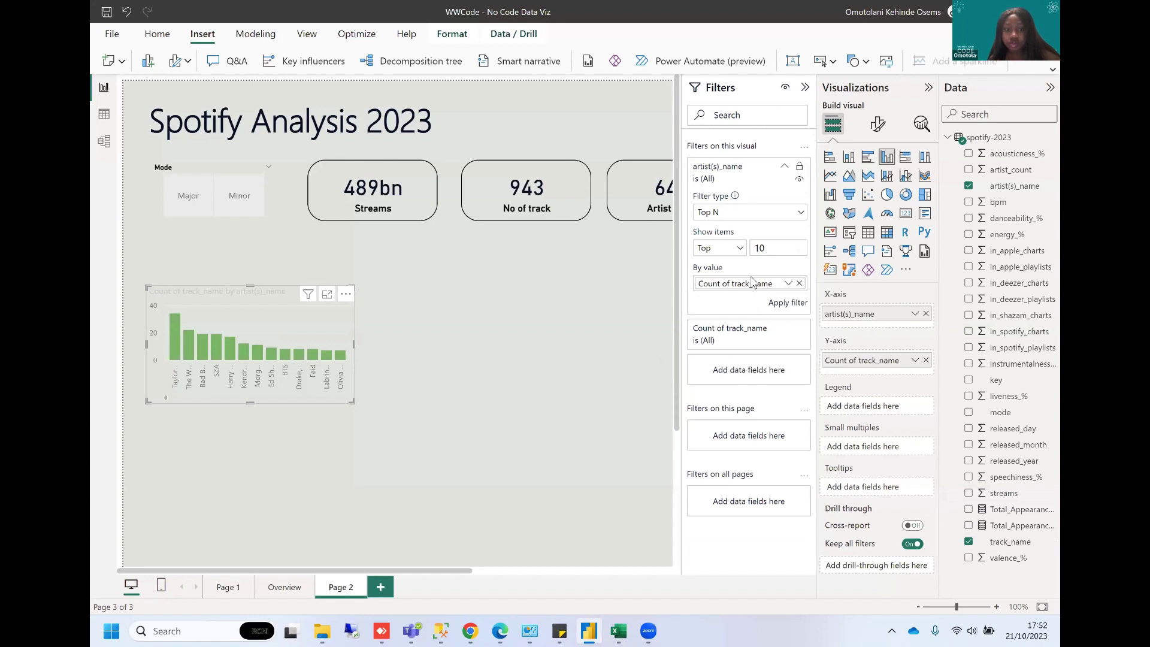
{"action": "double_click", "coordinate": [777, 247]}
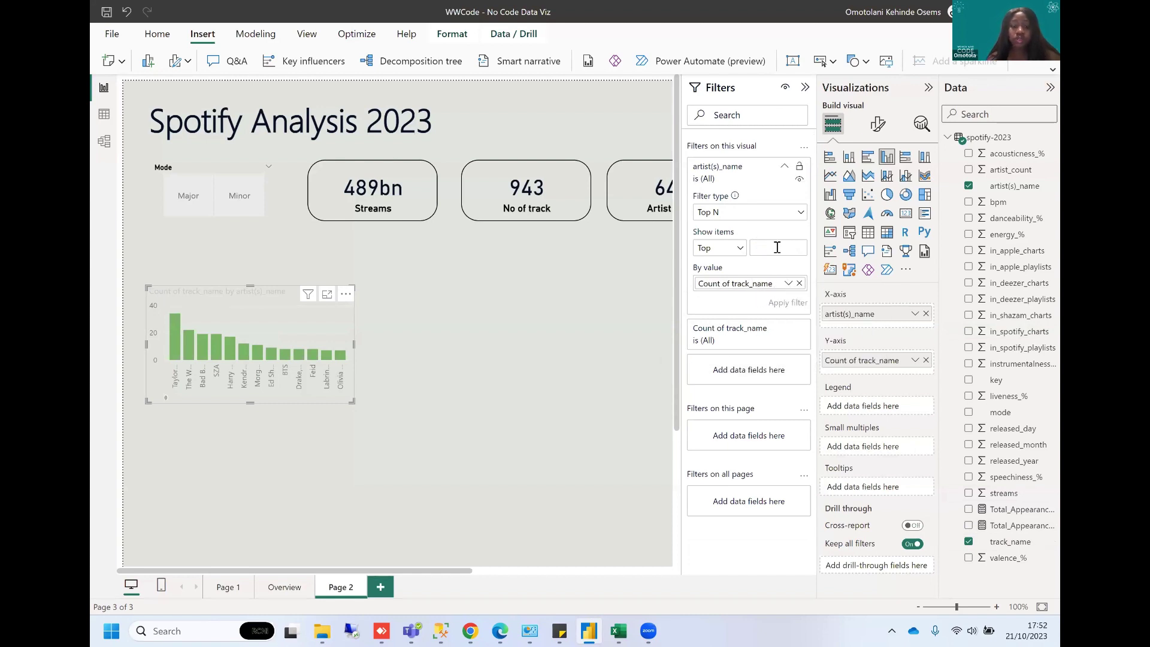
{"action": "type", "text": "5"}
{"action": "left_click", "coordinate": [788, 303]}
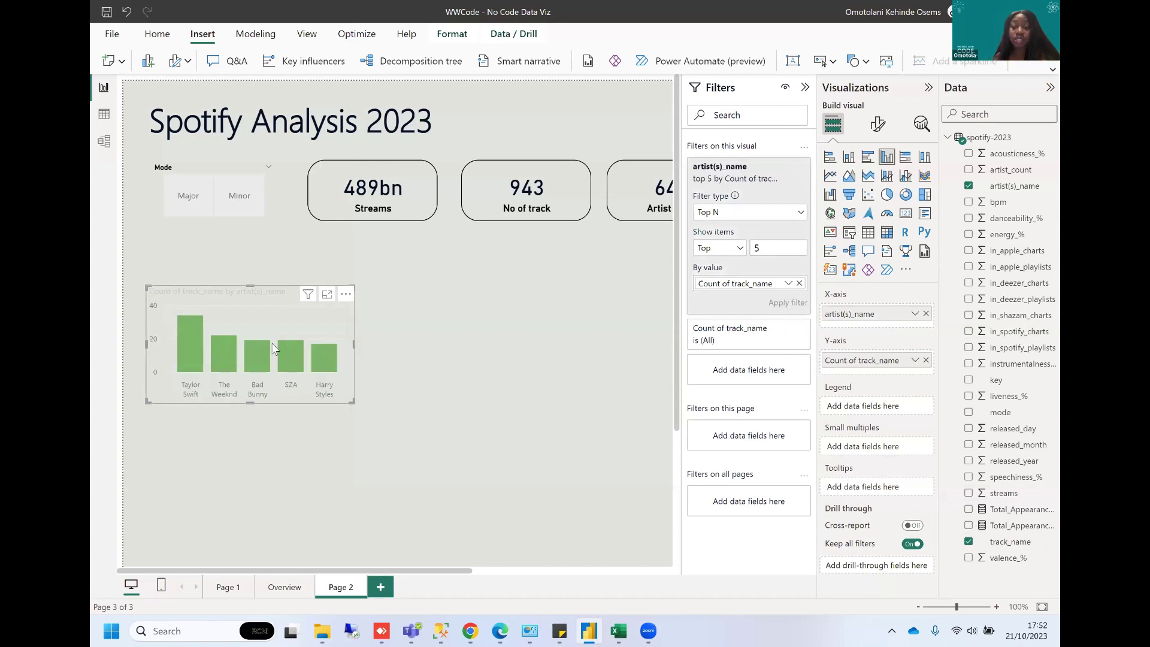
Give the artist chart a bold, black title reading 'Top Five Artist'.
{"action": "left_click", "coordinate": [873, 129]}
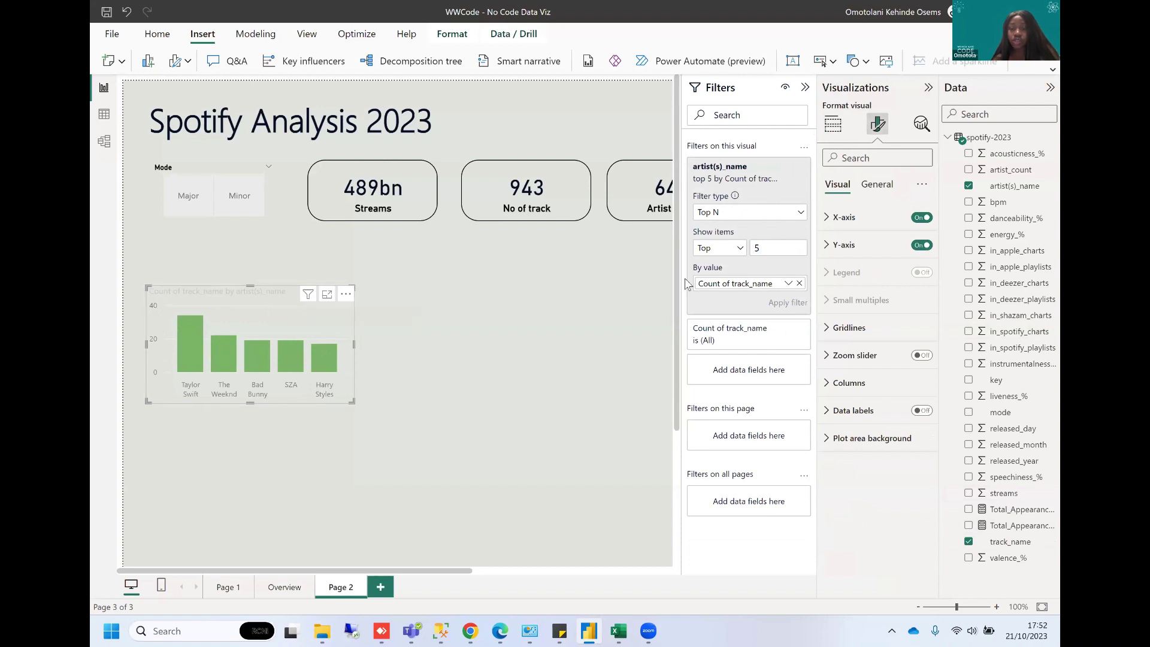
{"action": "left_click", "coordinate": [876, 185]}
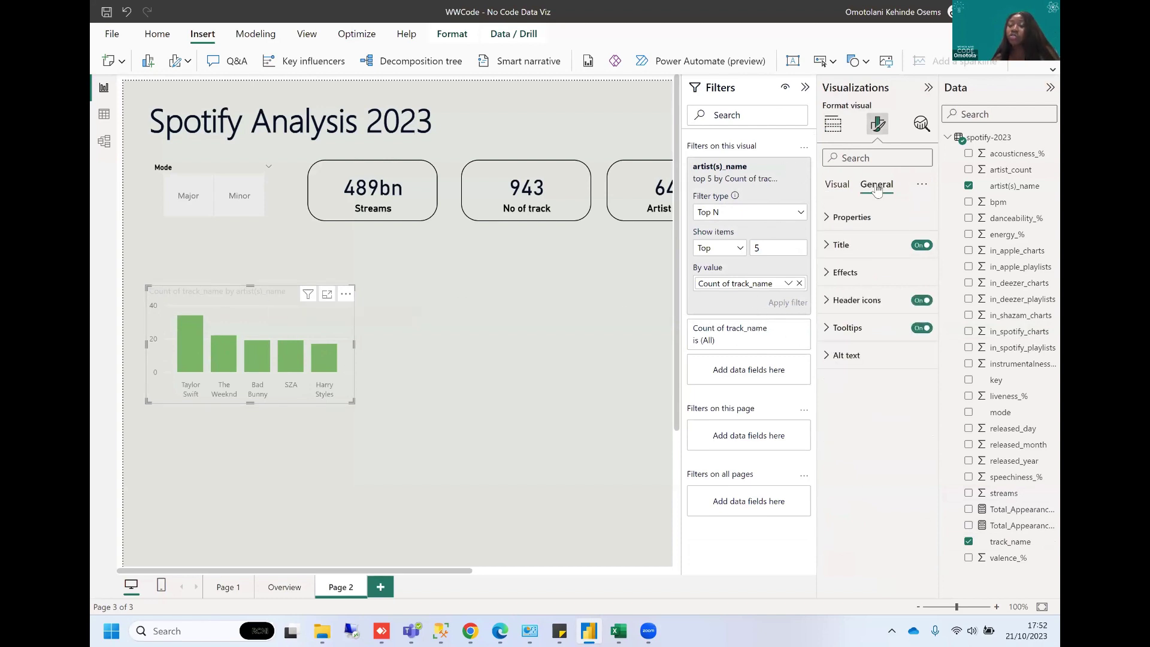
{"action": "left_click", "coordinate": [845, 245]}
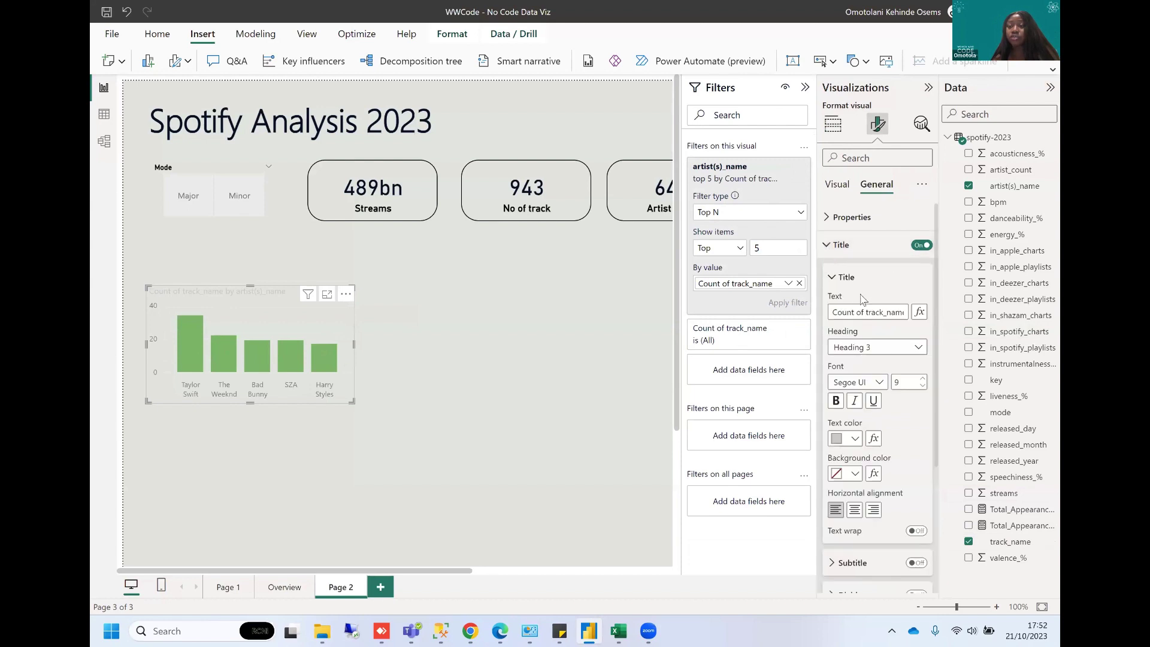
{"action": "left_click", "coordinate": [837, 400]}
{"action": "left_click", "coordinate": [855, 438]}
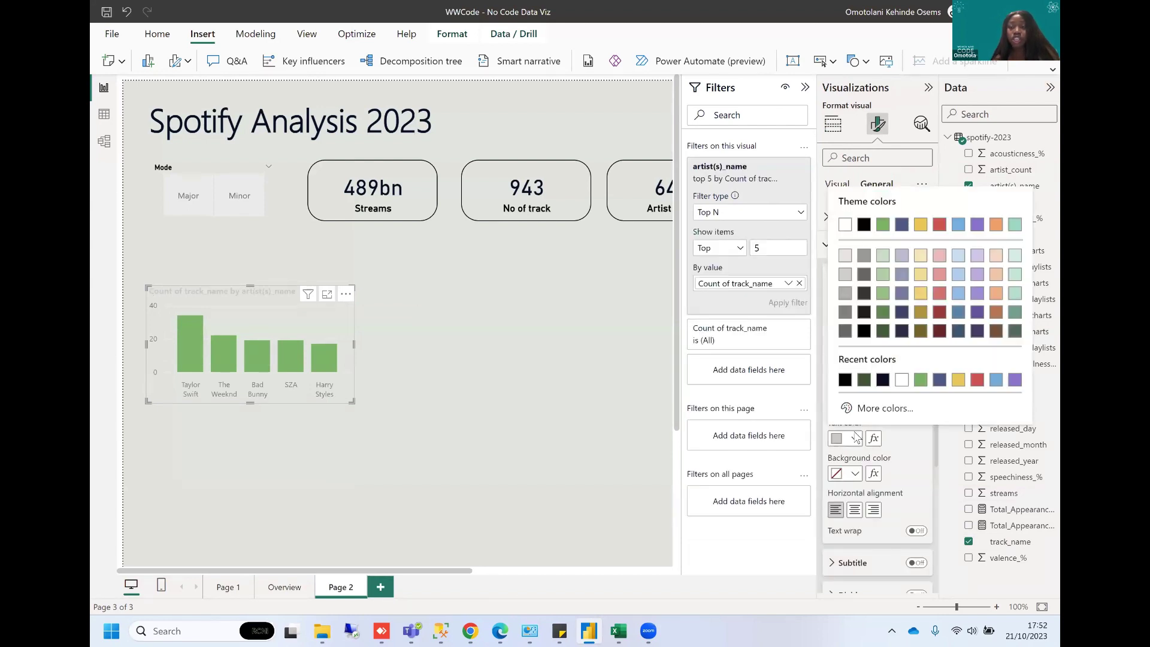
{"action": "left_click", "coordinate": [845, 380]}
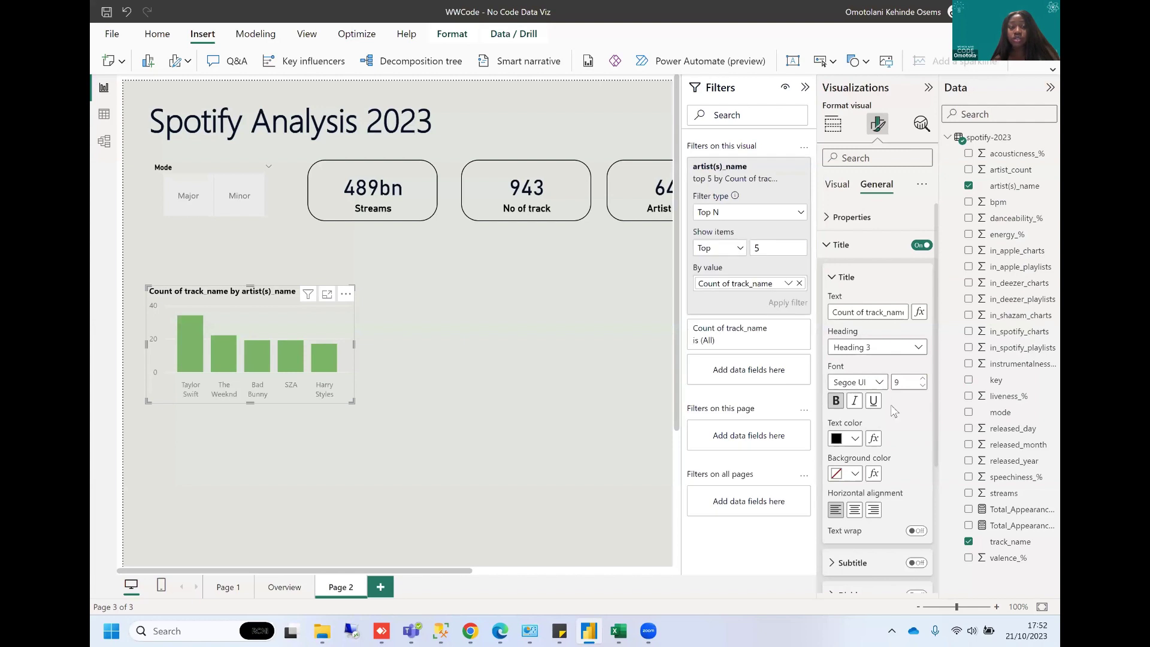
{"action": "triple_click", "coordinate": [878, 311]}
{"action": "type", "text": "Top "}
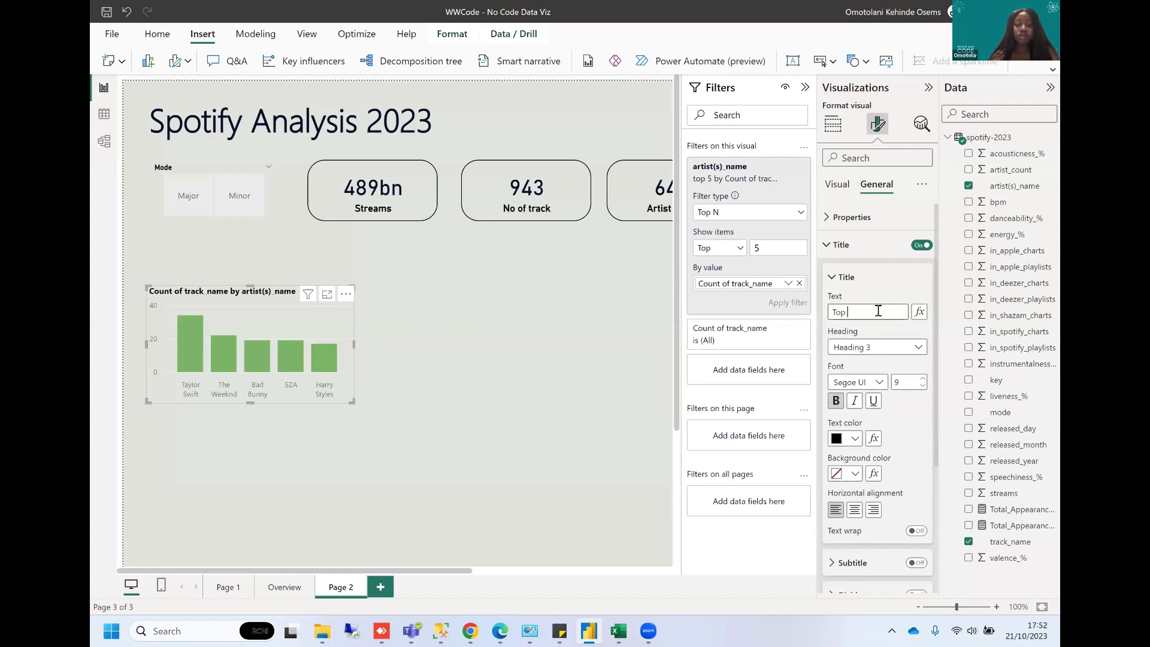
{"action": "type", "text": "Five"}
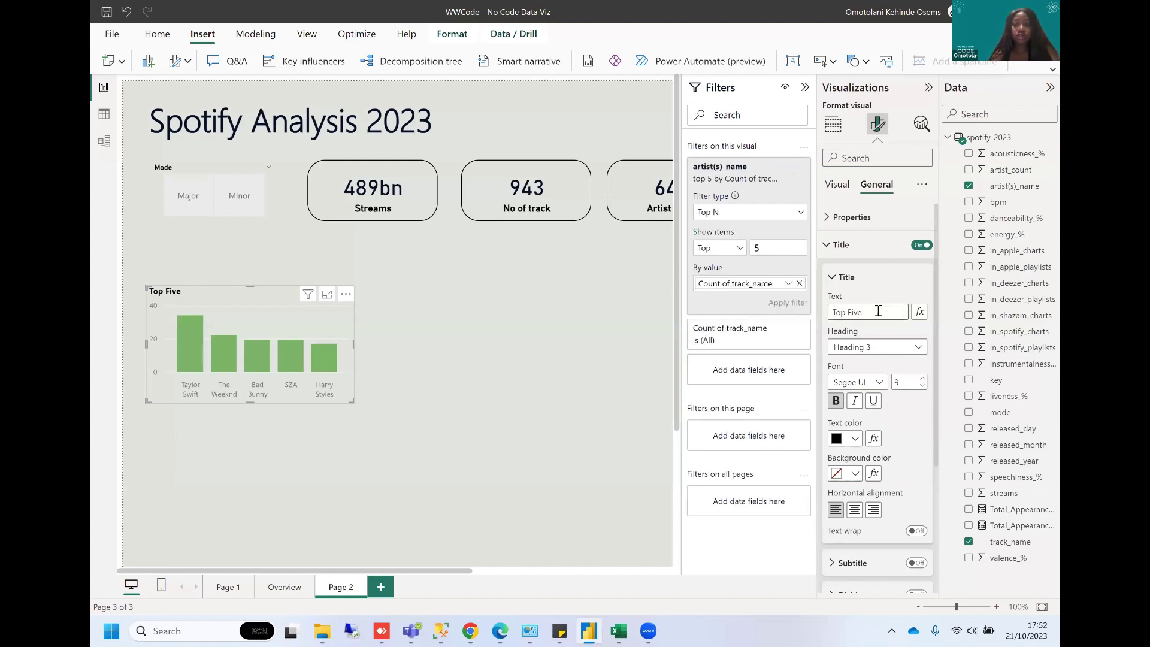
{"action": "type", "text": " Artist"}
{"action": "left_click", "coordinate": [837, 184]}
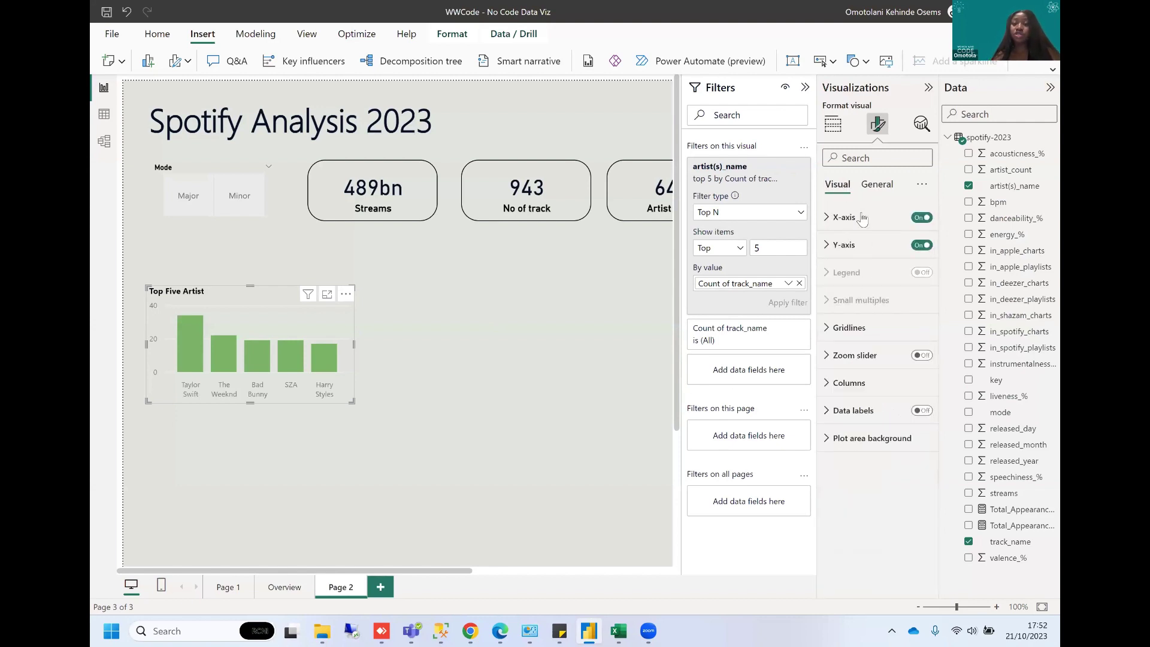
{"action": "left_click", "coordinate": [833, 124]}
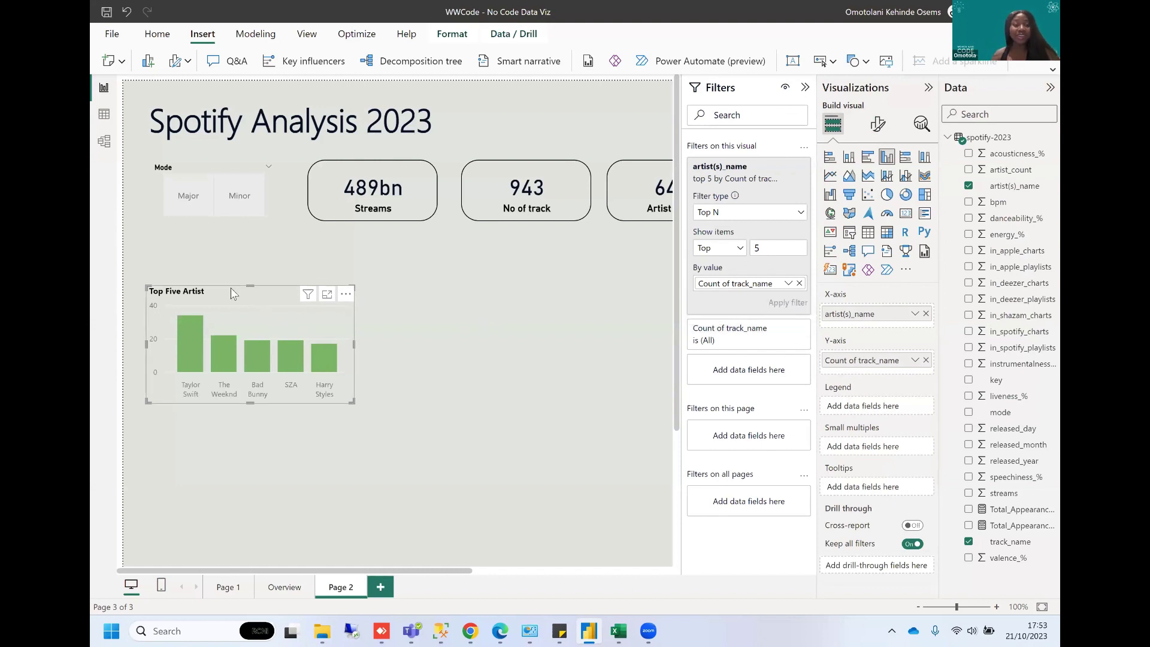
Nudge the Top Five Artist chart up, check Overview's Top Ten Songs chart, and return to Page 2.
{"action": "left_click_drag", "start_coordinate": [234, 294], "coordinate": [226, 260]}
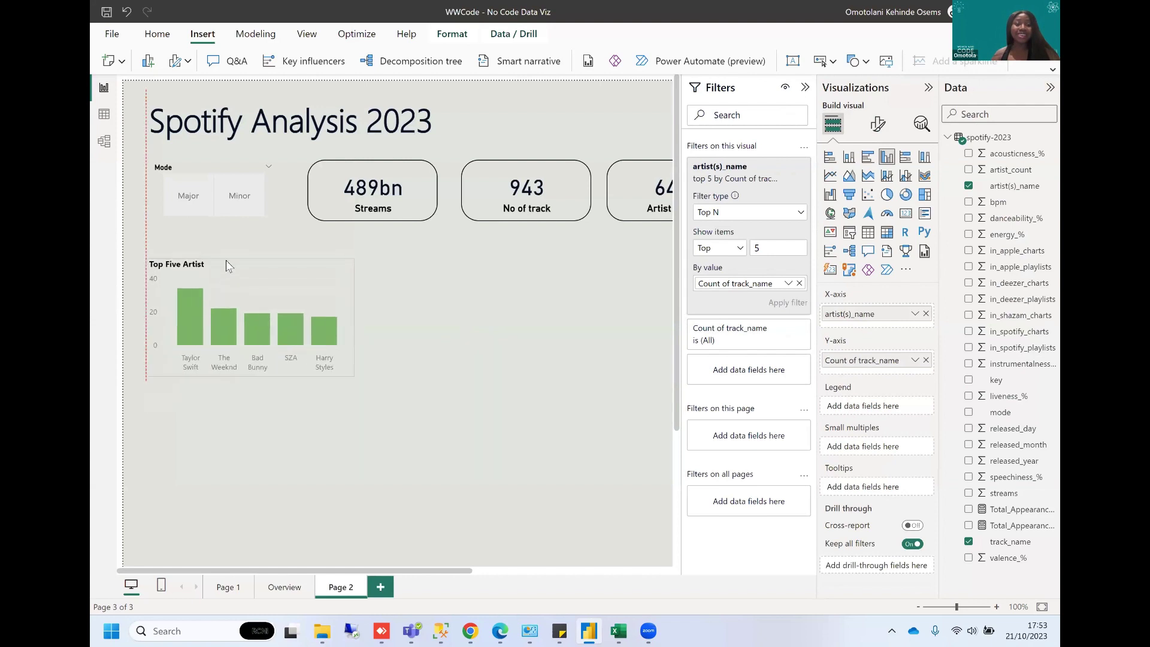
{"action": "left_click", "coordinate": [282, 587]}
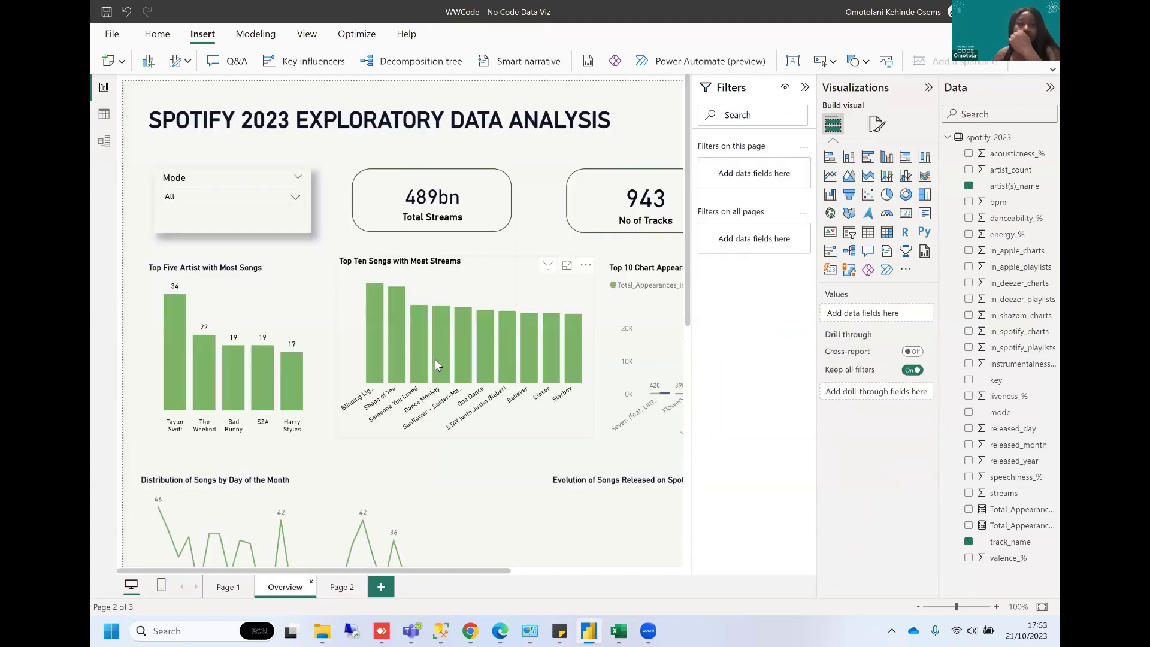
{"action": "mouse_move", "coordinate": [435, 361]}
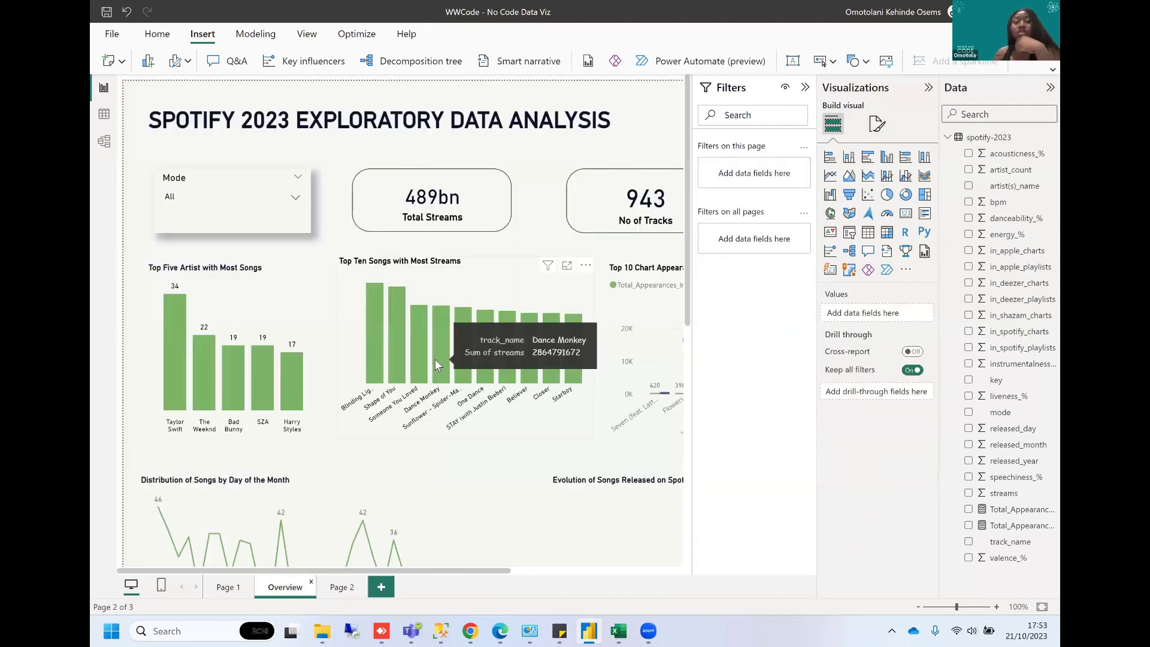
{"action": "left_click", "coordinate": [444, 294]}
{"action": "left_click", "coordinate": [333, 588]}
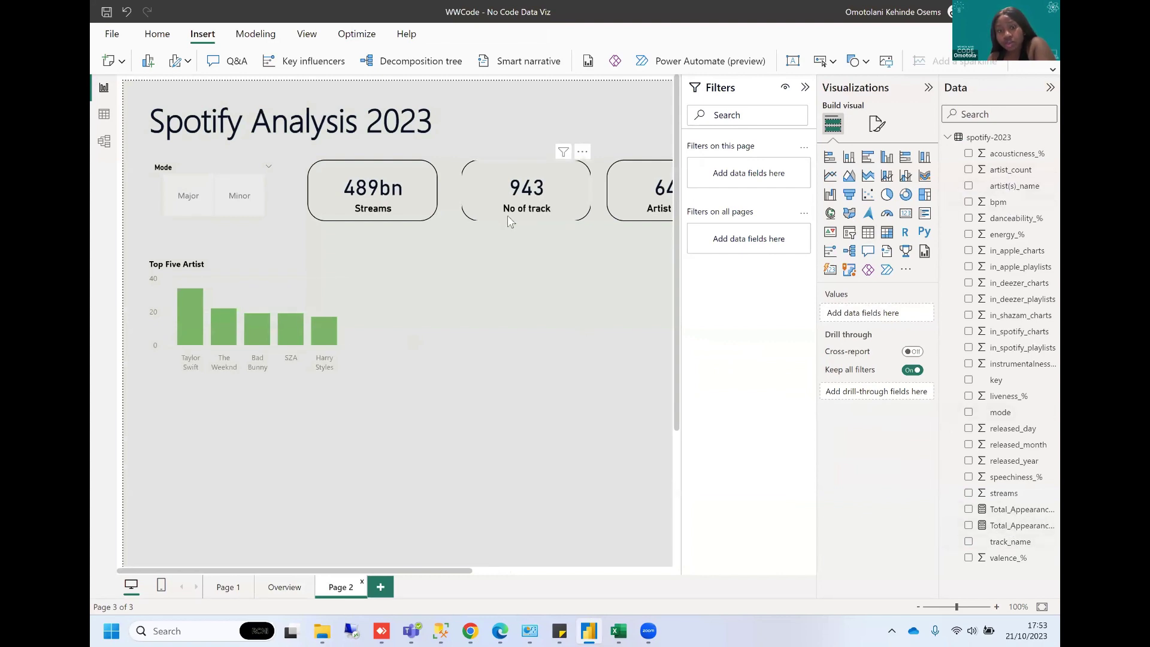
Duplicate the Top Five Artist chart and place the copy beside the original.
{"action": "right_click", "coordinate": [289, 291]}
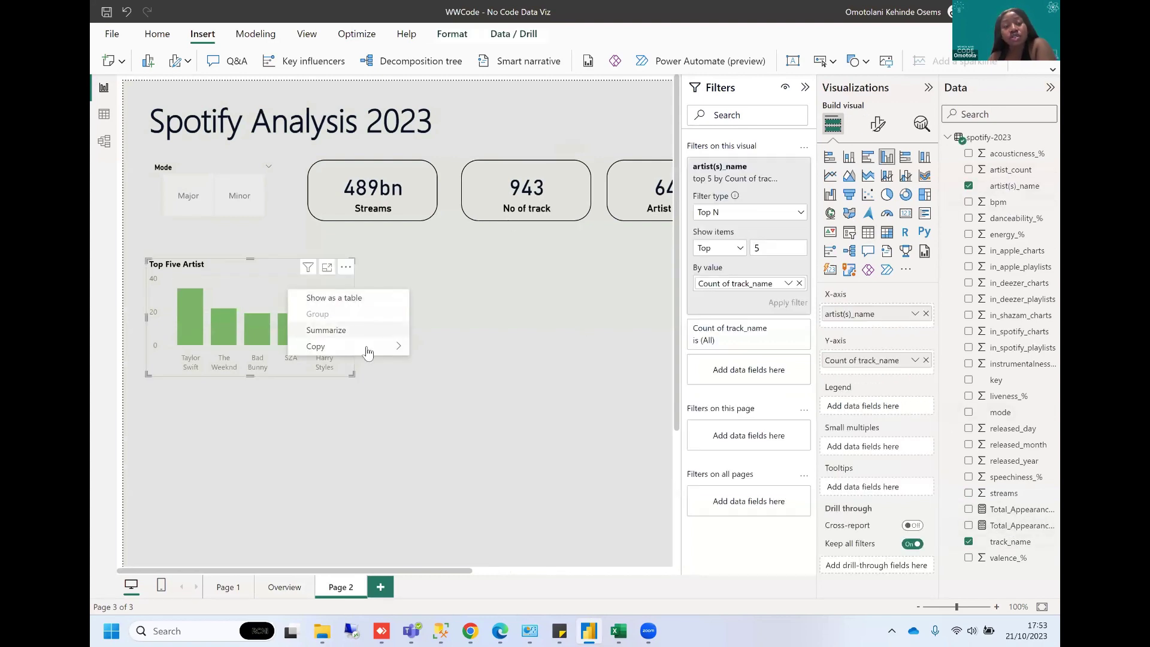
{"action": "mouse_move", "coordinate": [371, 346]}
{"action": "left_click", "coordinate": [431, 349]}
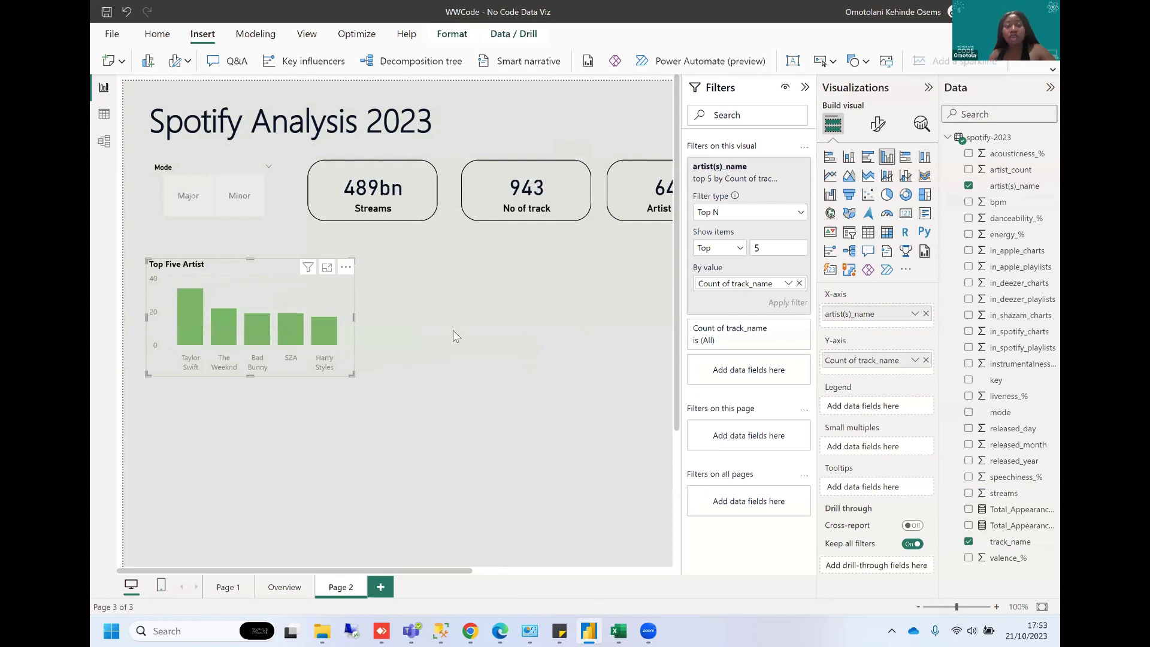
{"action": "left_click", "coordinate": [453, 330]}
{"action": "key", "text": "ctrl+v"}
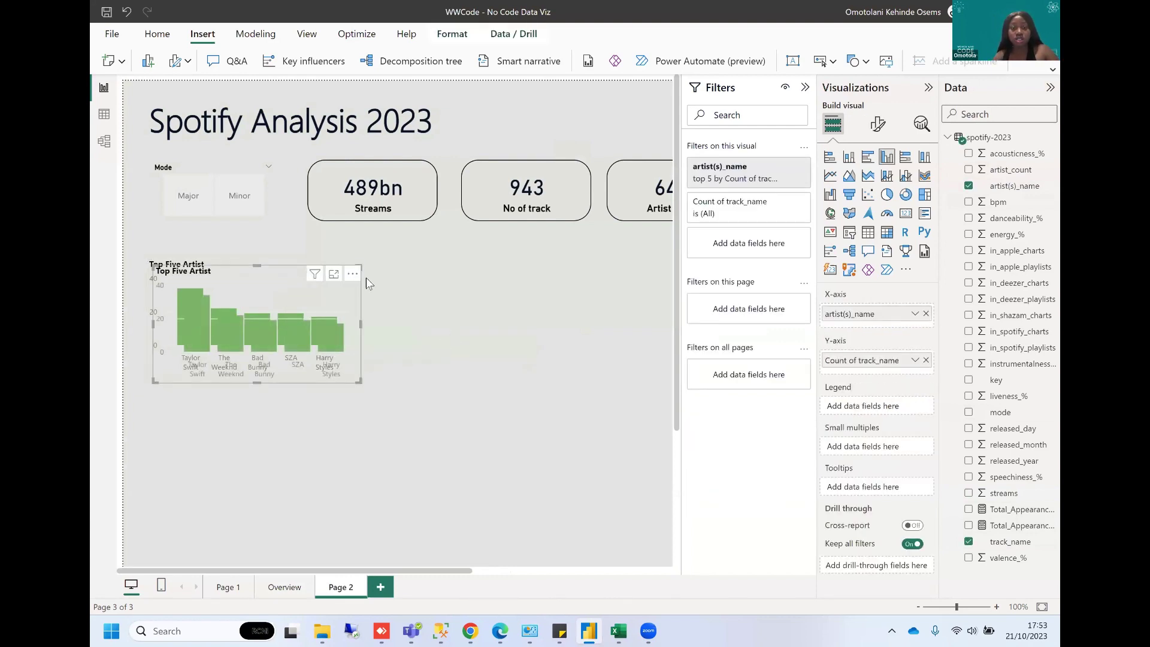
{"action": "left_click_drag", "start_coordinate": [365, 278], "coordinate": [519, 282]}
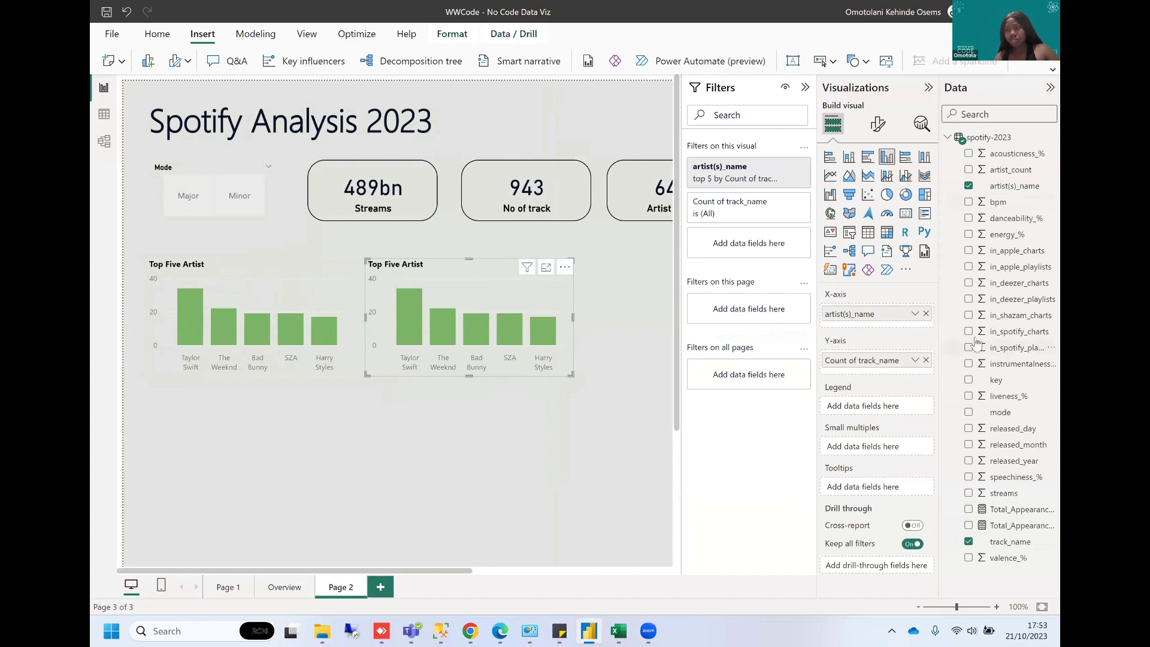
Swap the copy's axis from artist(s)_name to track_name and remove Count of track_name.
{"action": "left_click", "coordinate": [926, 315]}
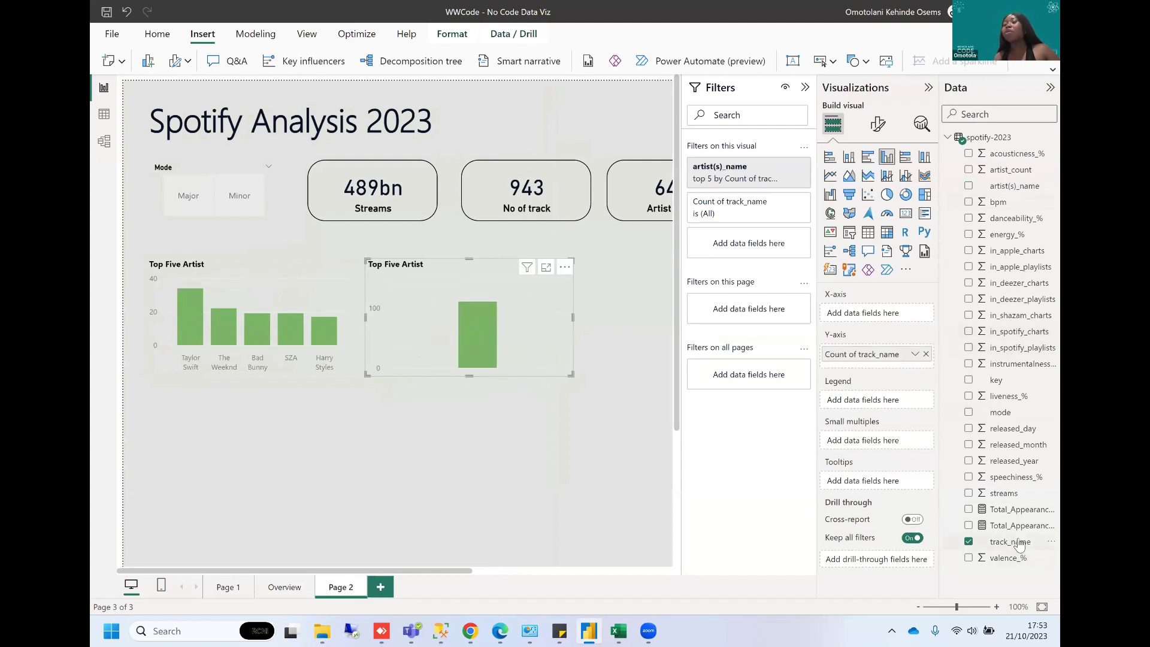
{"action": "left_click_drag", "start_coordinate": [1018, 544], "coordinate": [880, 317]}
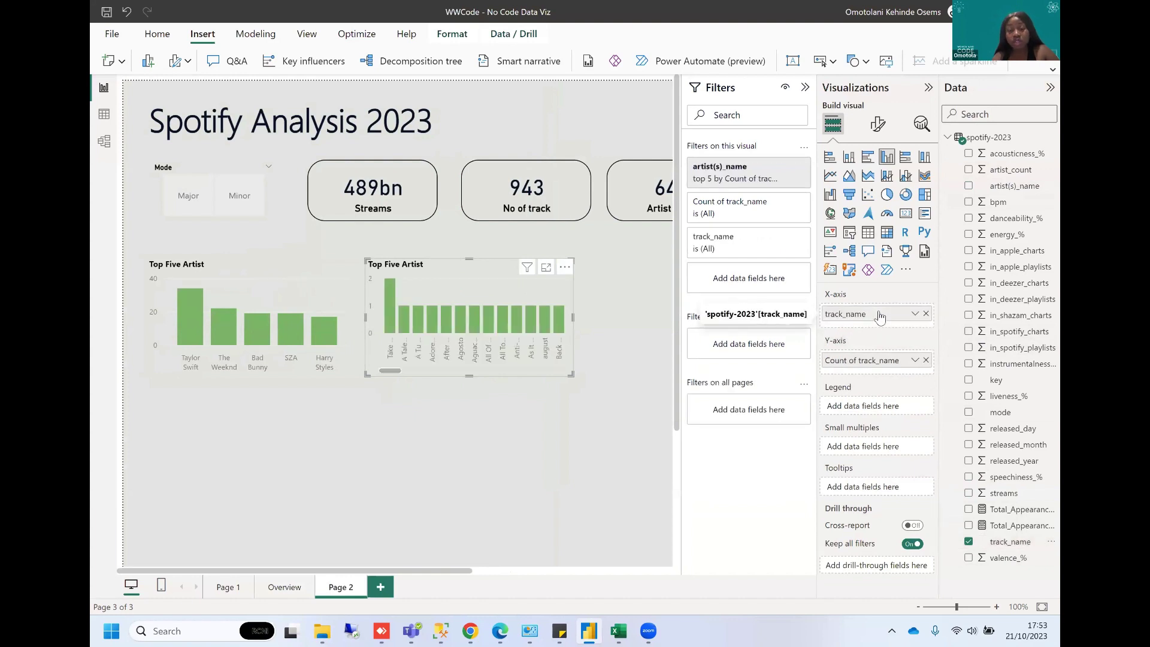
{"action": "left_click", "coordinate": [926, 361]}
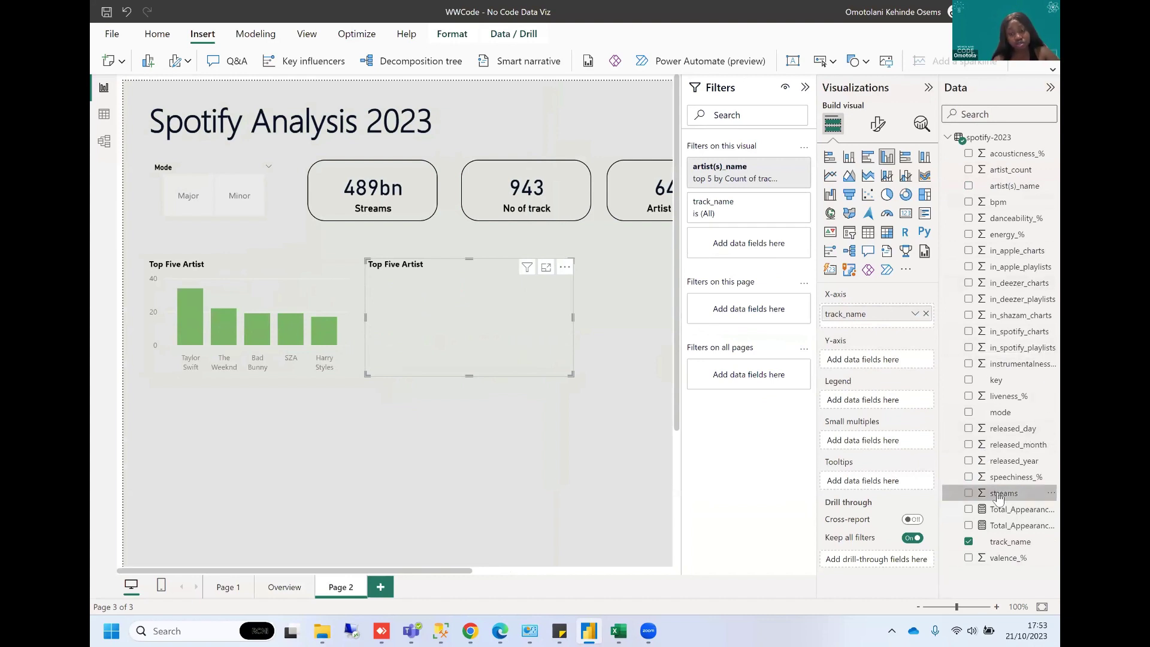
Plot Sum of streams, filter track_name to Top 10 by Sum of streams instead of artists, and widen the chart.
{"action": "left_click_drag", "start_coordinate": [998, 497], "coordinate": [885, 364]}
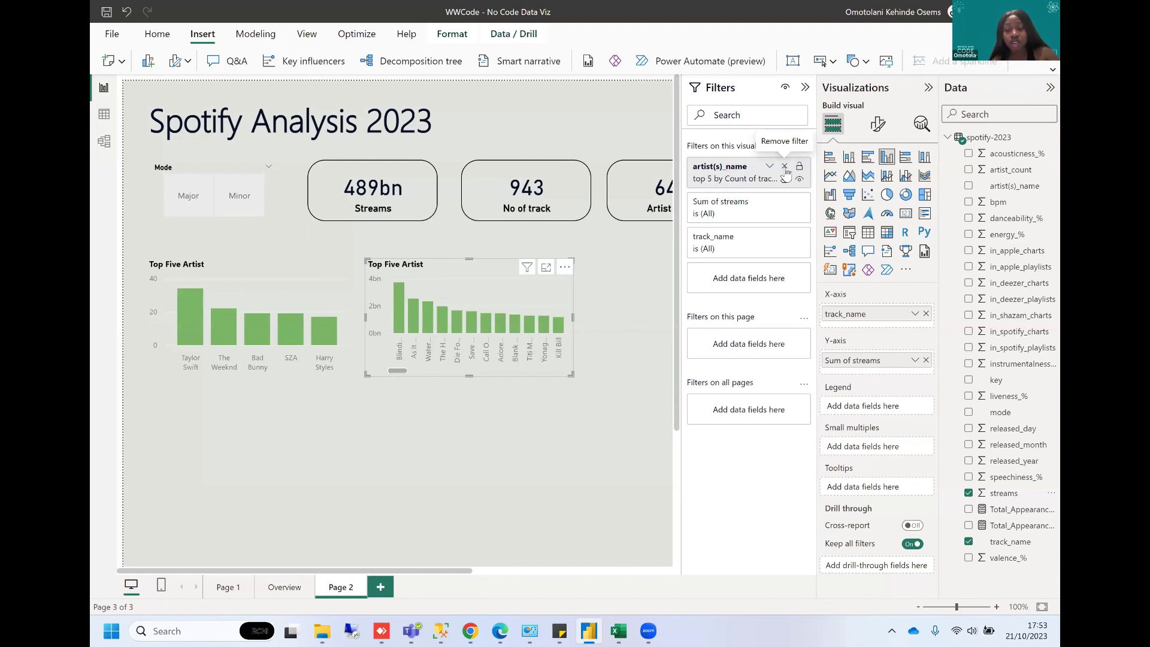
{"action": "left_click", "coordinate": [784, 167]}
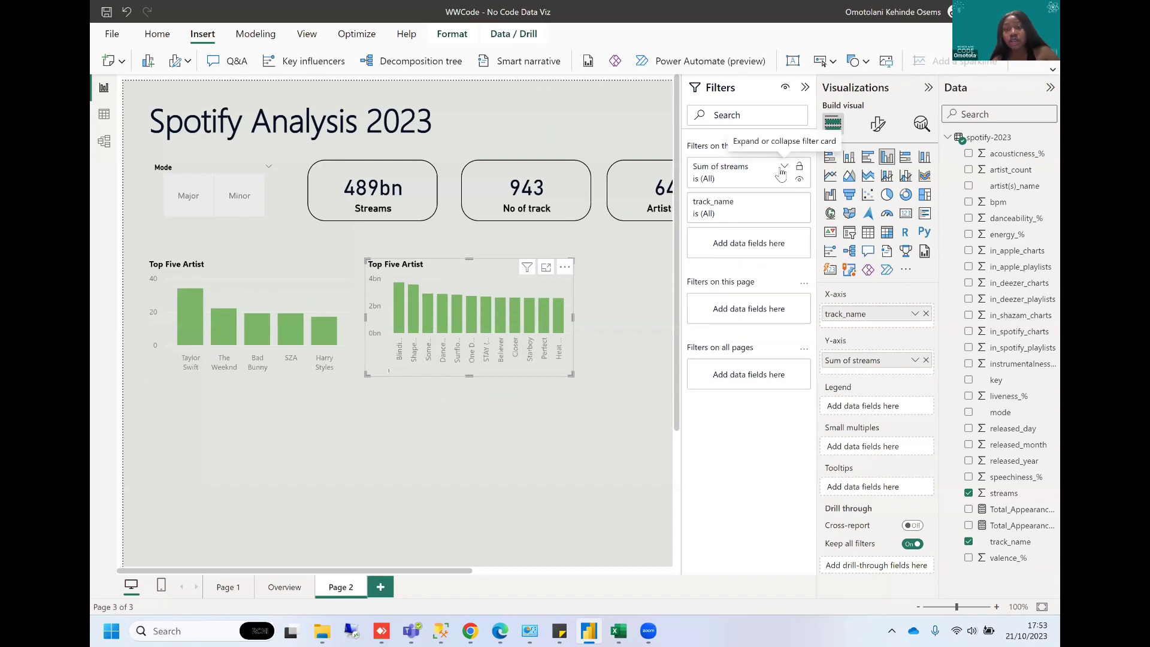
{"action": "left_click", "coordinate": [784, 207]}
{"action": "left_click", "coordinate": [774, 247]}
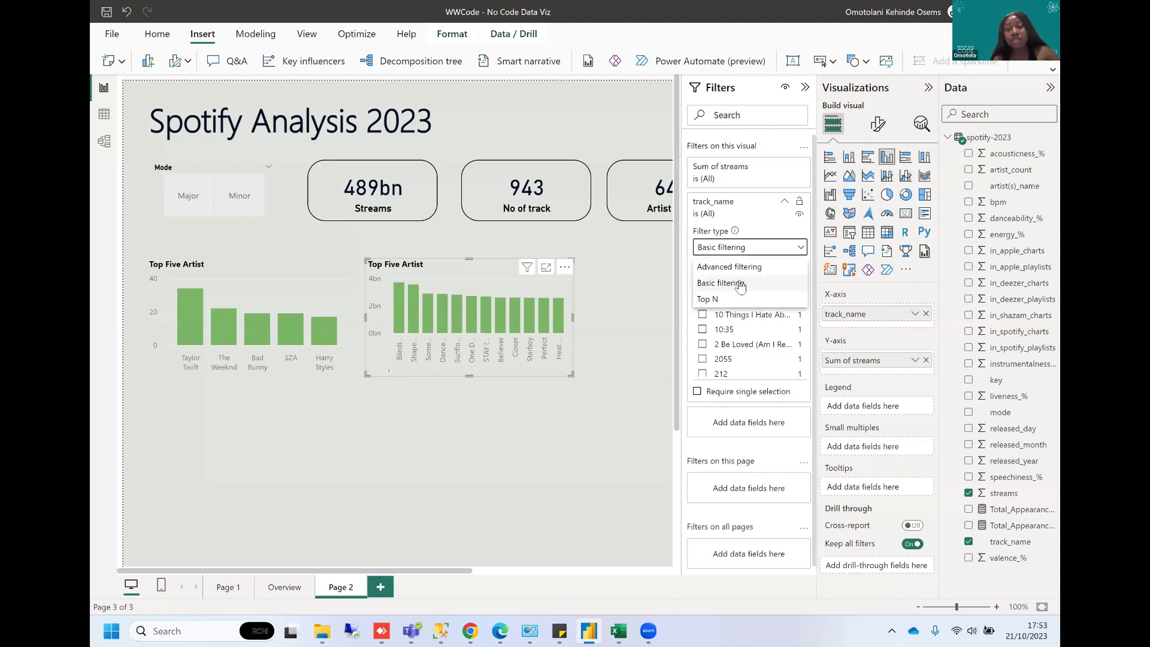
{"action": "left_click", "coordinate": [712, 298]}
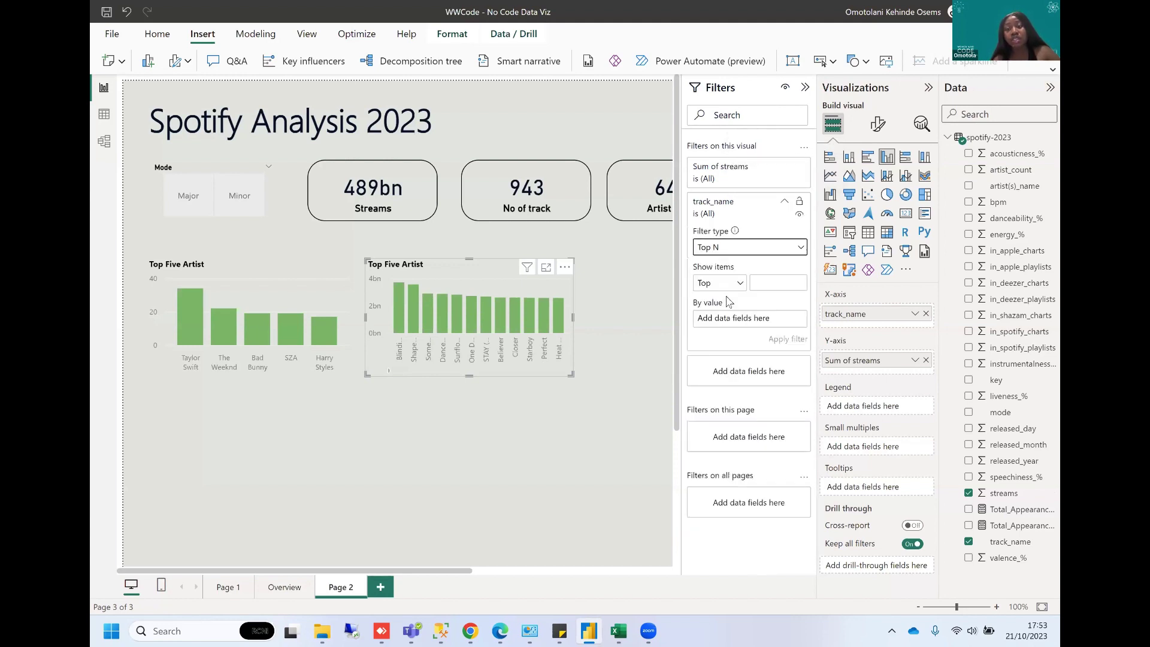
{"action": "left_click", "coordinate": [757, 282]}
{"action": "type", "text": "10"}
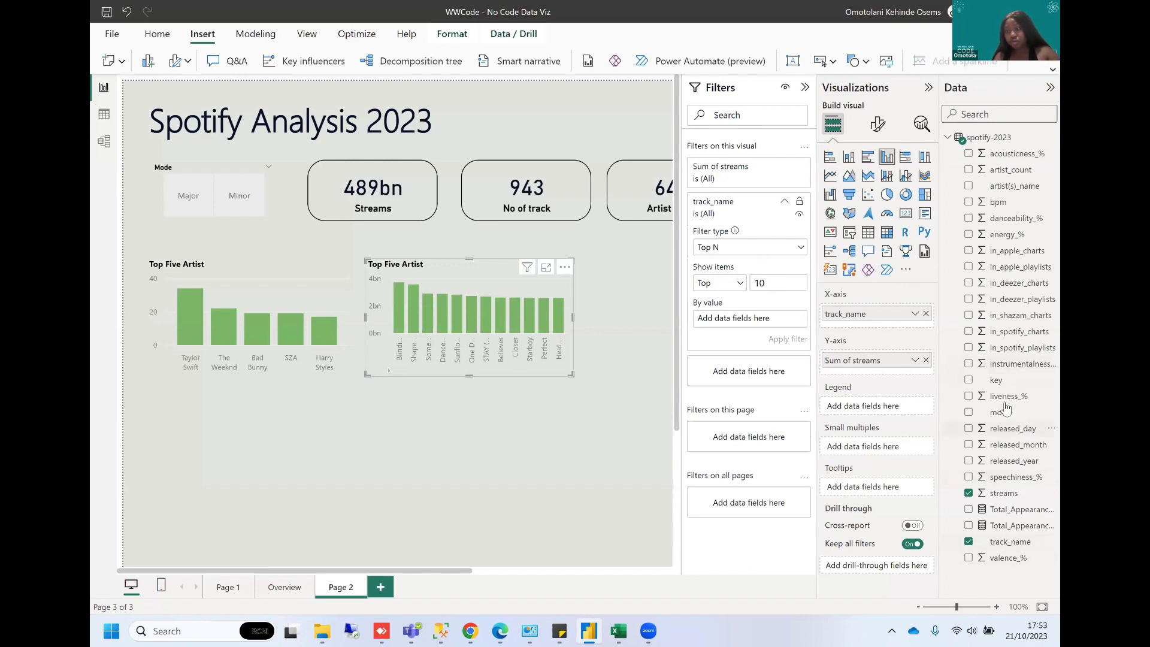
{"action": "left_click_drag", "start_coordinate": [1004, 493], "coordinate": [765, 326]}
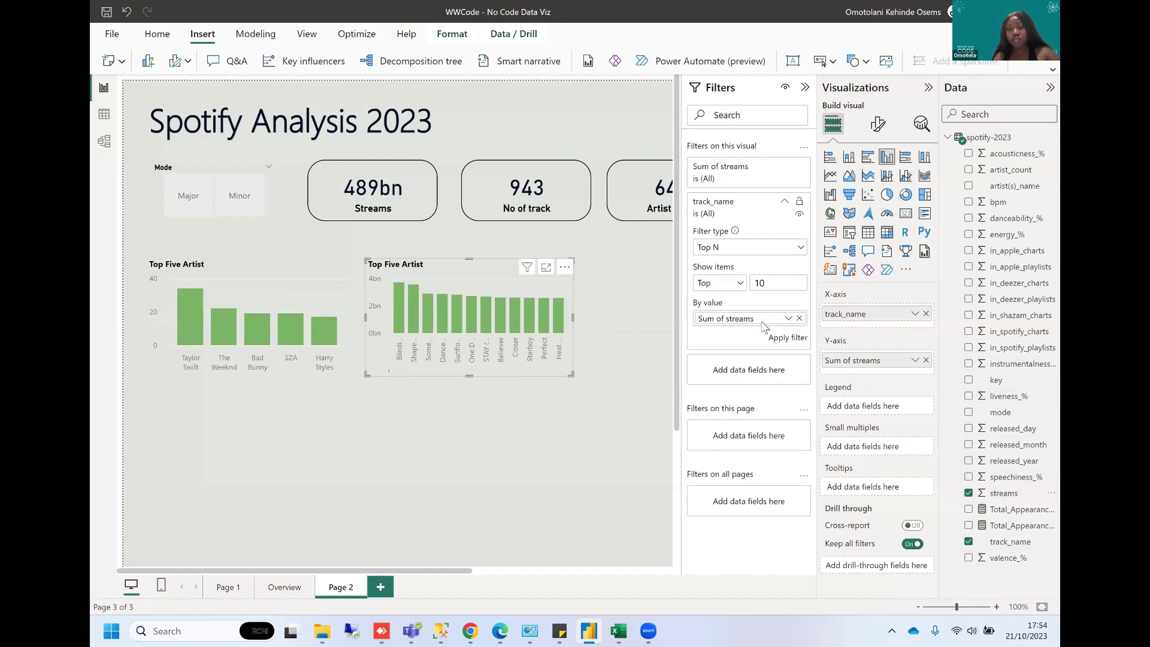
{"action": "left_click", "coordinate": [788, 341]}
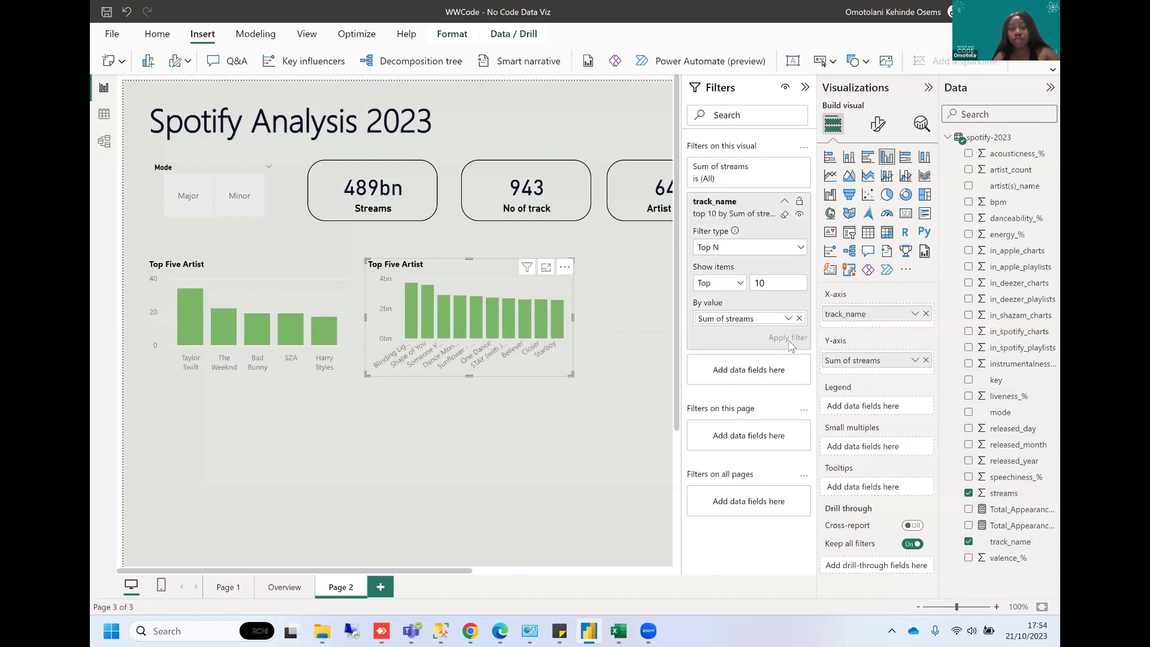
{"action": "left_click_drag", "start_coordinate": [571, 375], "coordinate": [627, 376]}
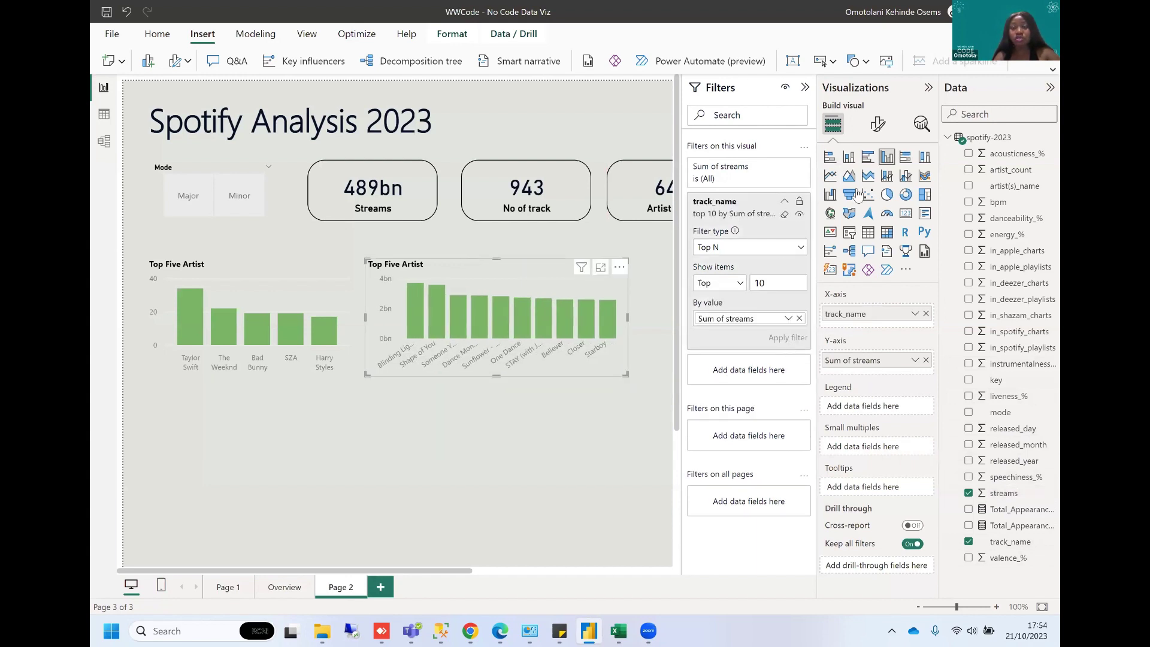
Replace 'Five Artist' in the chart title with 'ten songs with most streams'.
{"action": "left_click", "coordinate": [878, 124]}
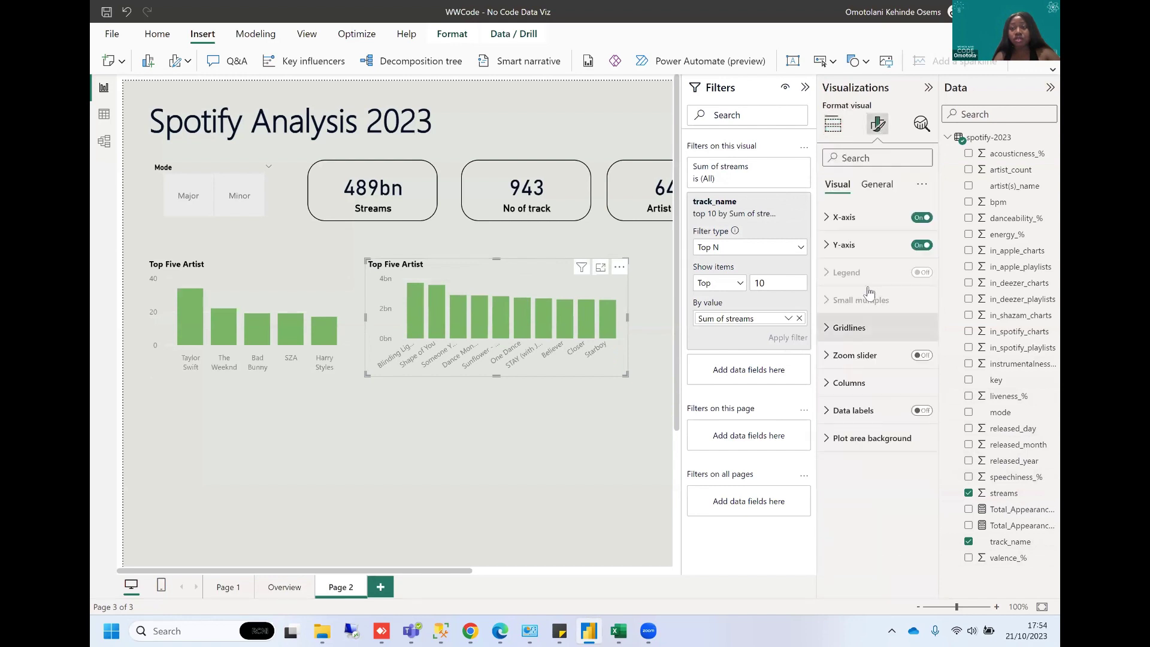
{"action": "left_click", "coordinate": [877, 184]}
{"action": "left_click", "coordinate": [841, 245]}
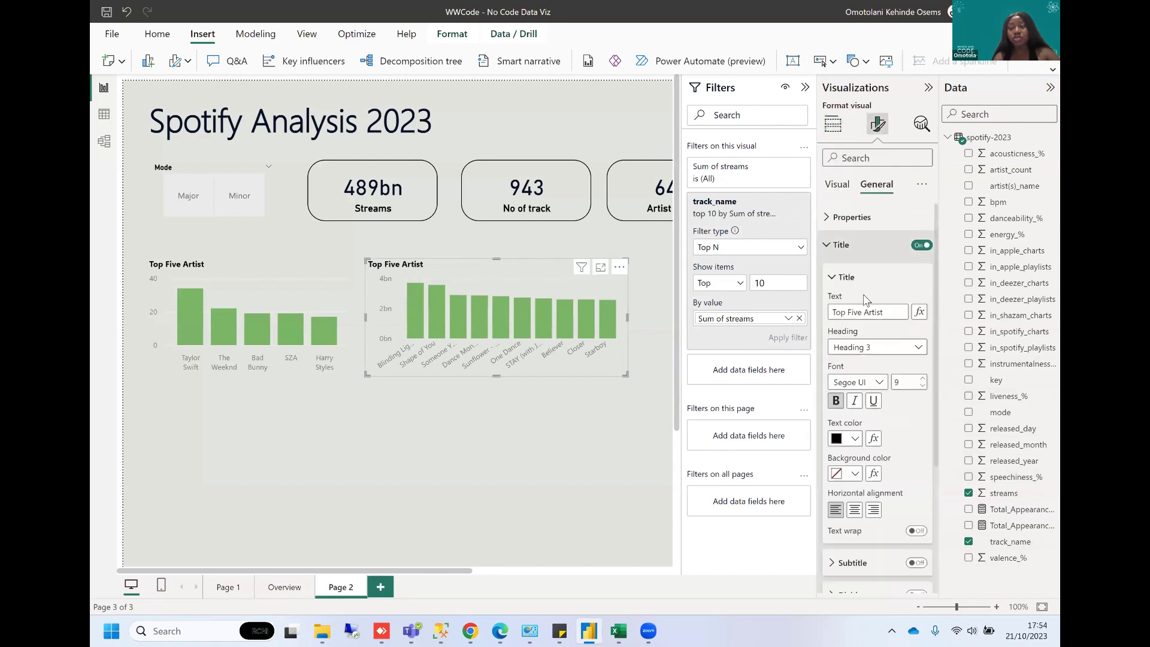
{"action": "left_click_drag", "start_coordinate": [886, 312], "coordinate": [845, 311]}
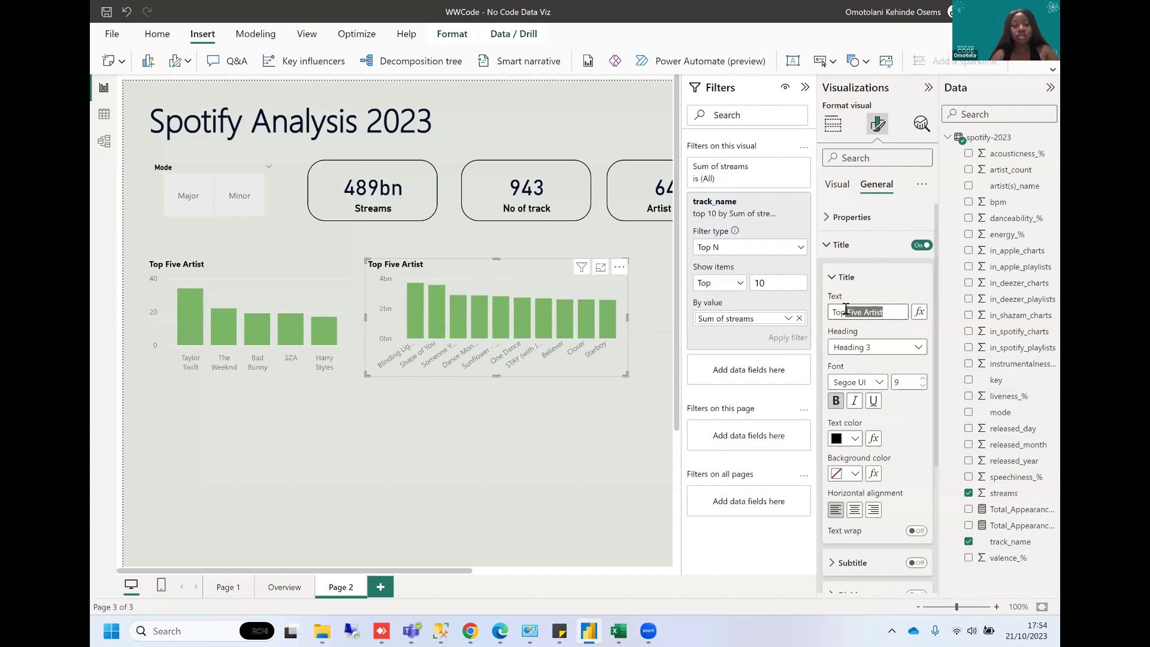
{"action": "key", "text": "BackSpace"}
{"action": "key", "text": "BackSpace"}
{"action": "key", "text": "BackSpace"}
{"action": "key", "text": "BackSpace"}
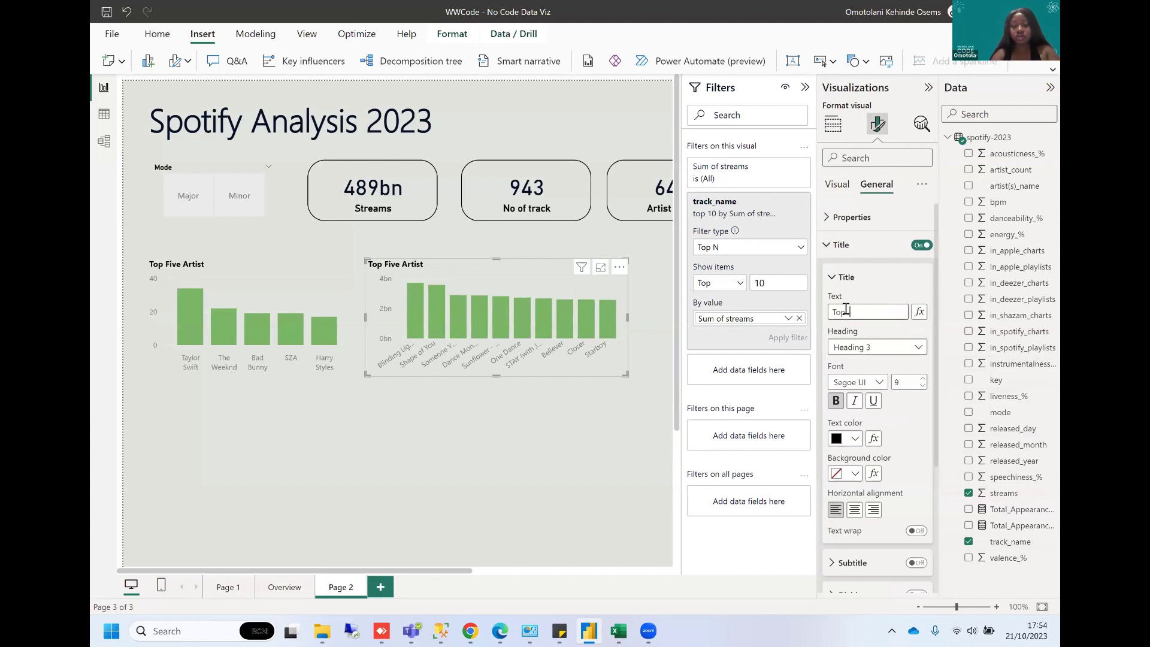
{"action": "type", "text": "ten songs wi"}
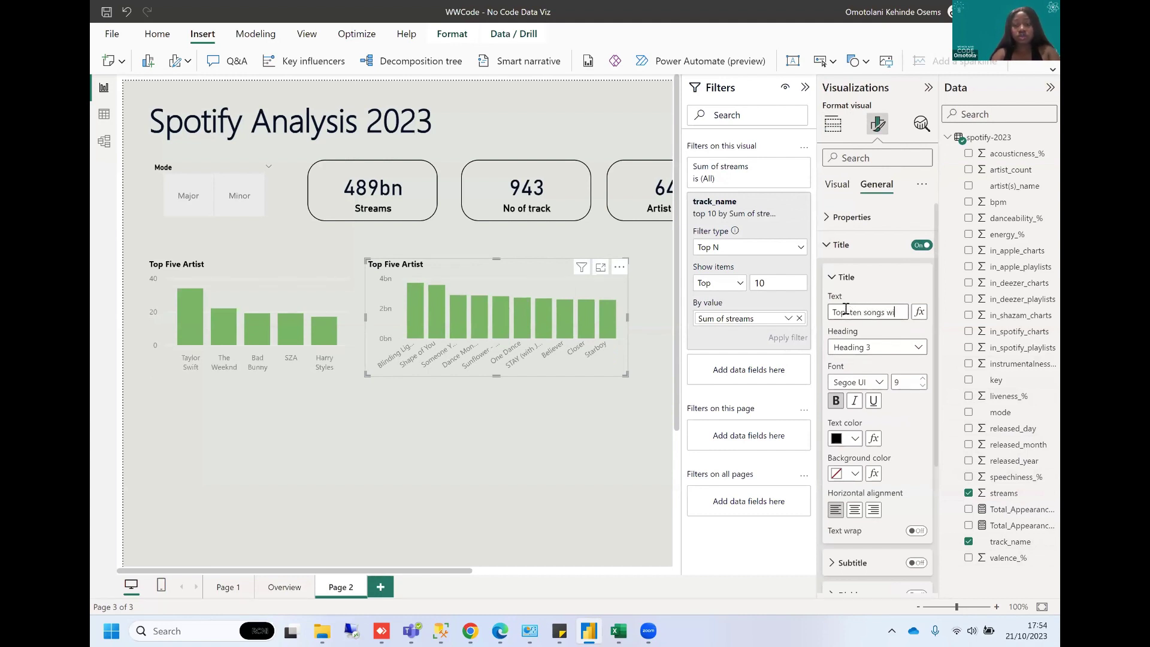
{"action": "type", "text": "th most streams"}
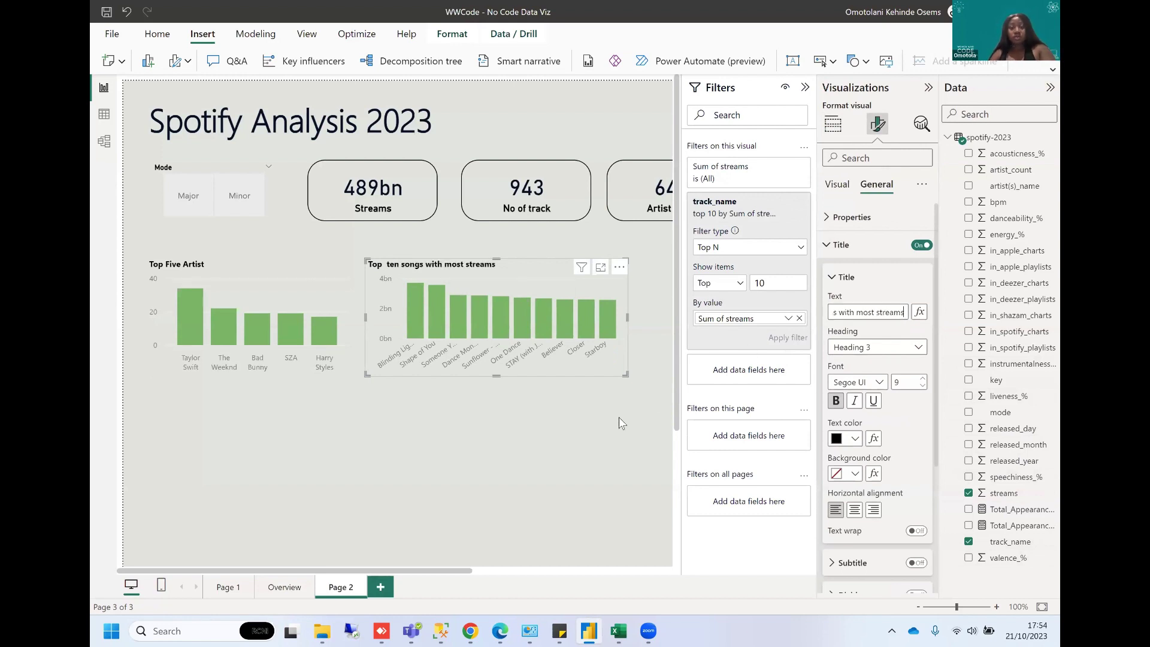
{"action": "left_click", "coordinate": [333, 531]}
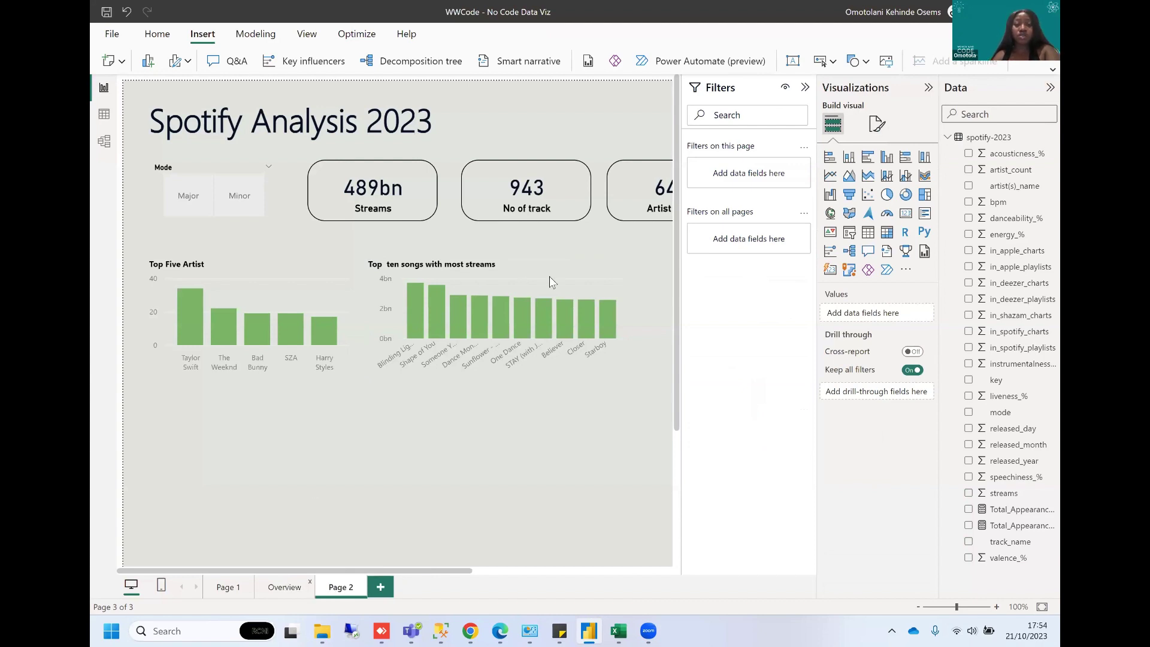
Review the Overview page's charts, starting with the chart appearances column chart.
{"action": "scroll", "coordinate": [548, 275], "scroll_direction": "right", "scroll_amount": 3}
{"action": "scroll", "coordinate": [549, 276], "scroll_direction": "left", "scroll_amount": 2}
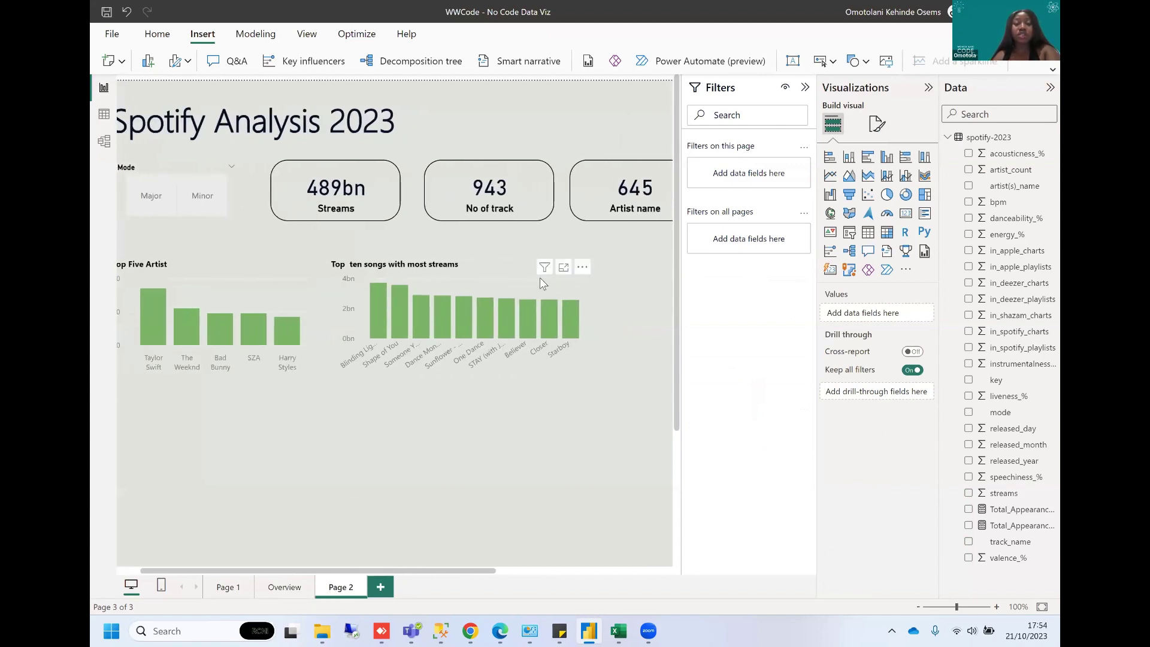
{"action": "left_click", "coordinate": [291, 590]}
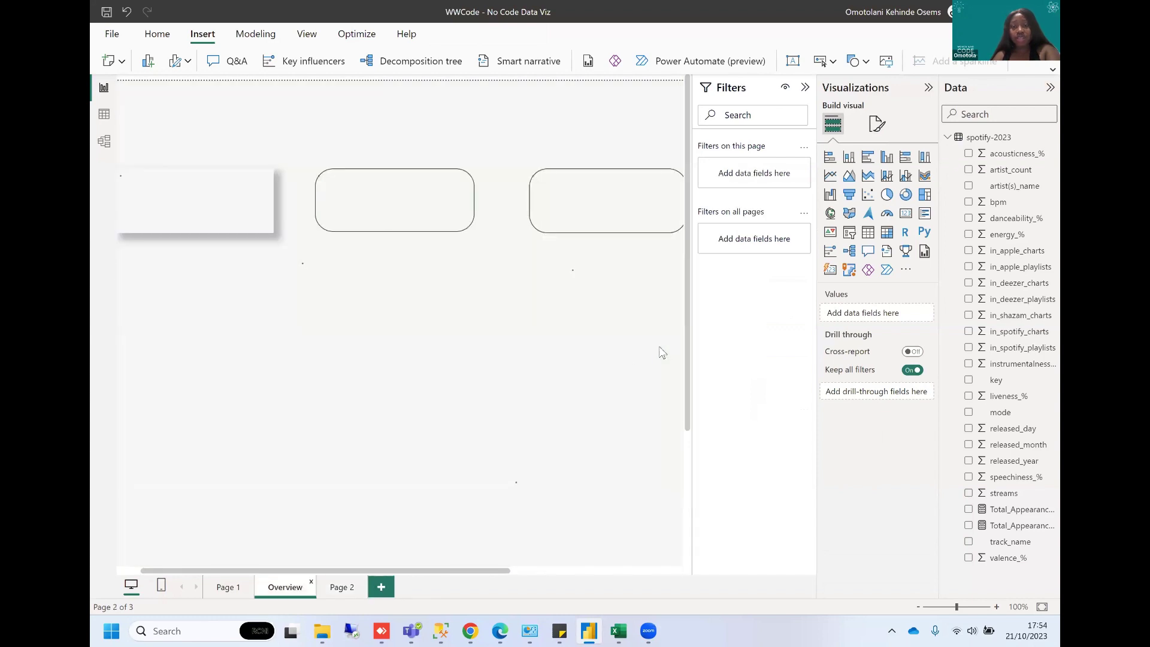
{"action": "left_click", "coordinate": [624, 337]}
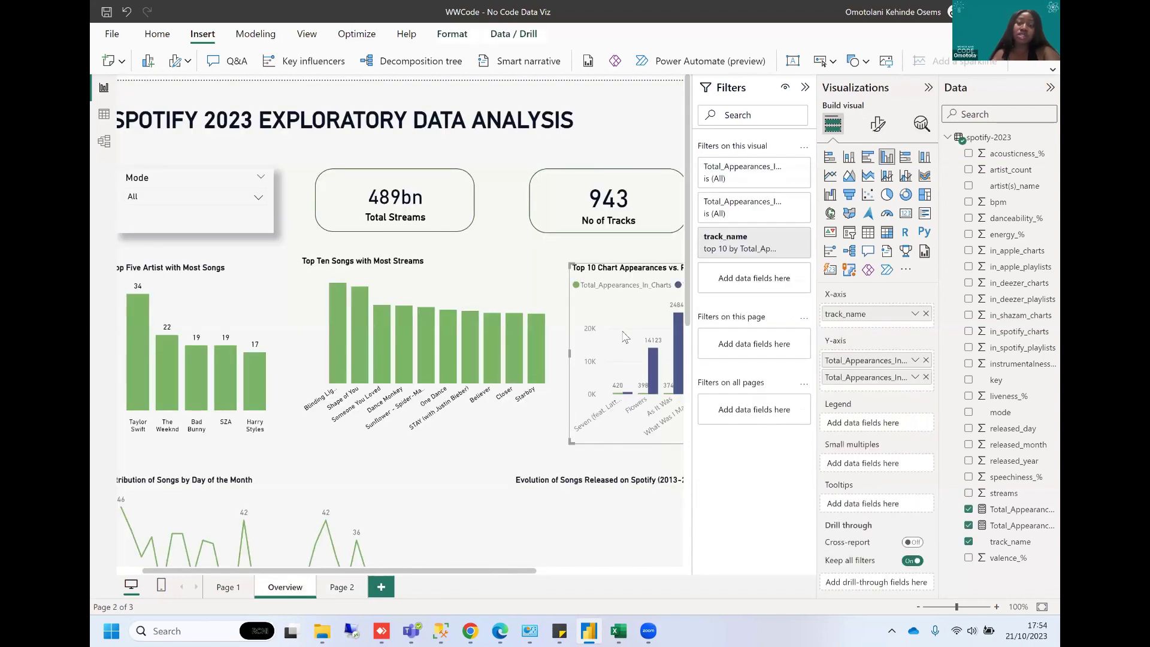
{"action": "scroll", "coordinate": [625, 337], "scroll_direction": "right", "scroll_amount": 3}
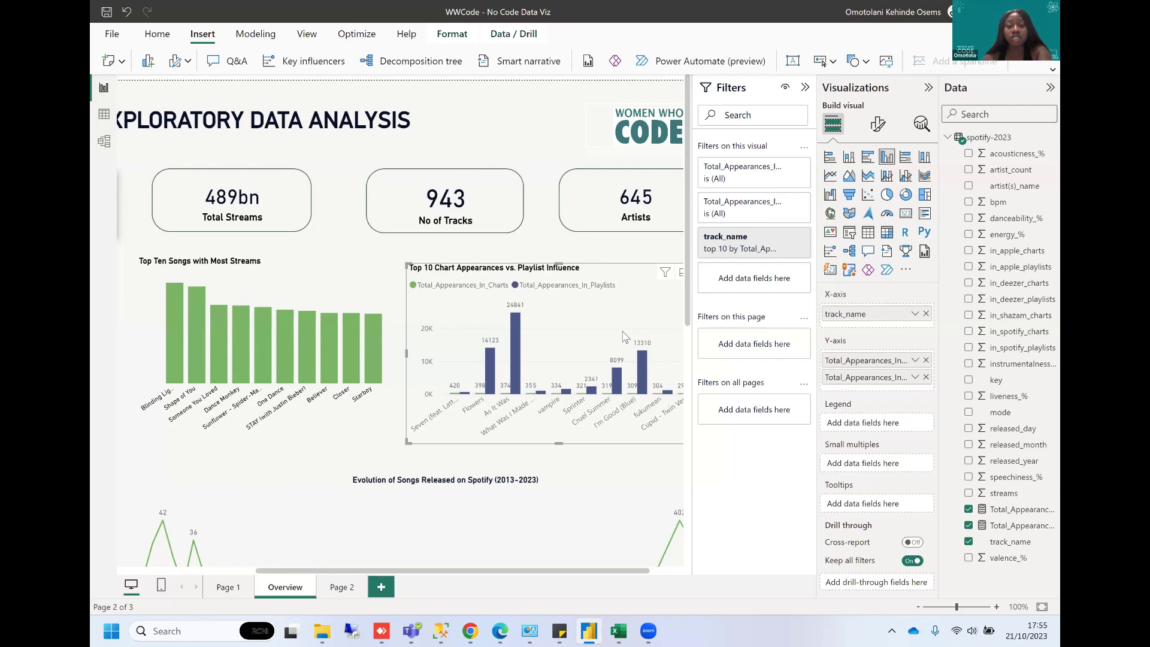
{"action": "scroll", "coordinate": [625, 337], "scroll_direction": "down", "scroll_amount": 5}
{"action": "scroll", "coordinate": [625, 337], "scroll_direction": "left", "scroll_amount": 3}
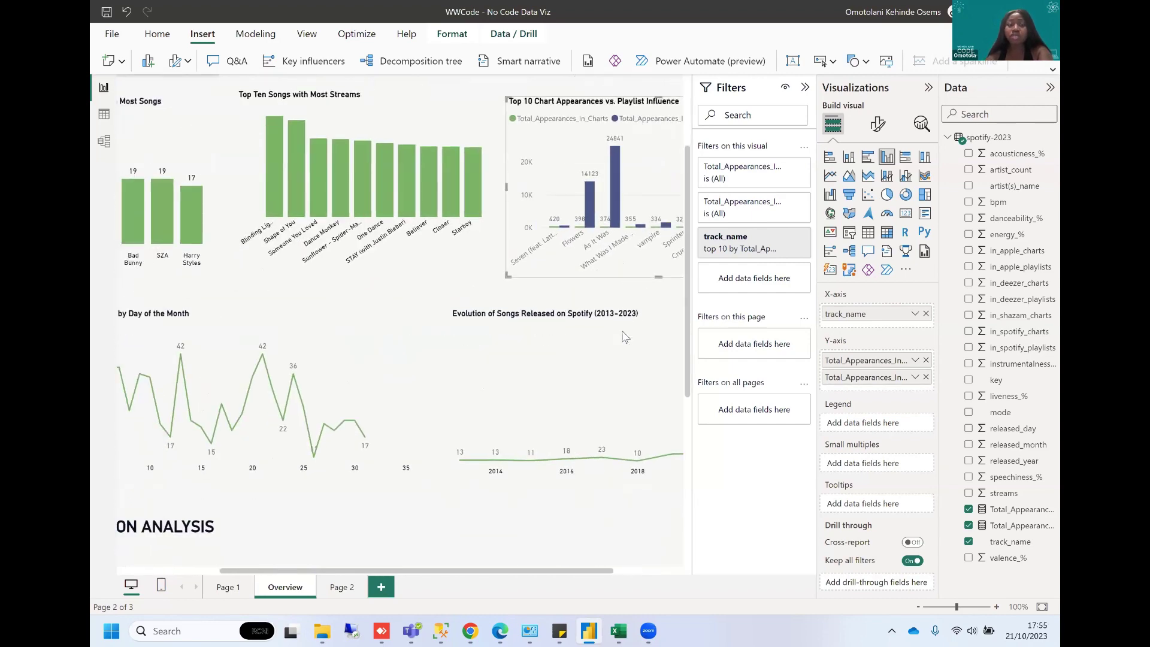
{"action": "scroll", "coordinate": [625, 336], "scroll_direction": "down", "scroll_amount": 1}
{"action": "scroll", "coordinate": [625, 336], "scroll_direction": "left", "scroll_amount": 2}
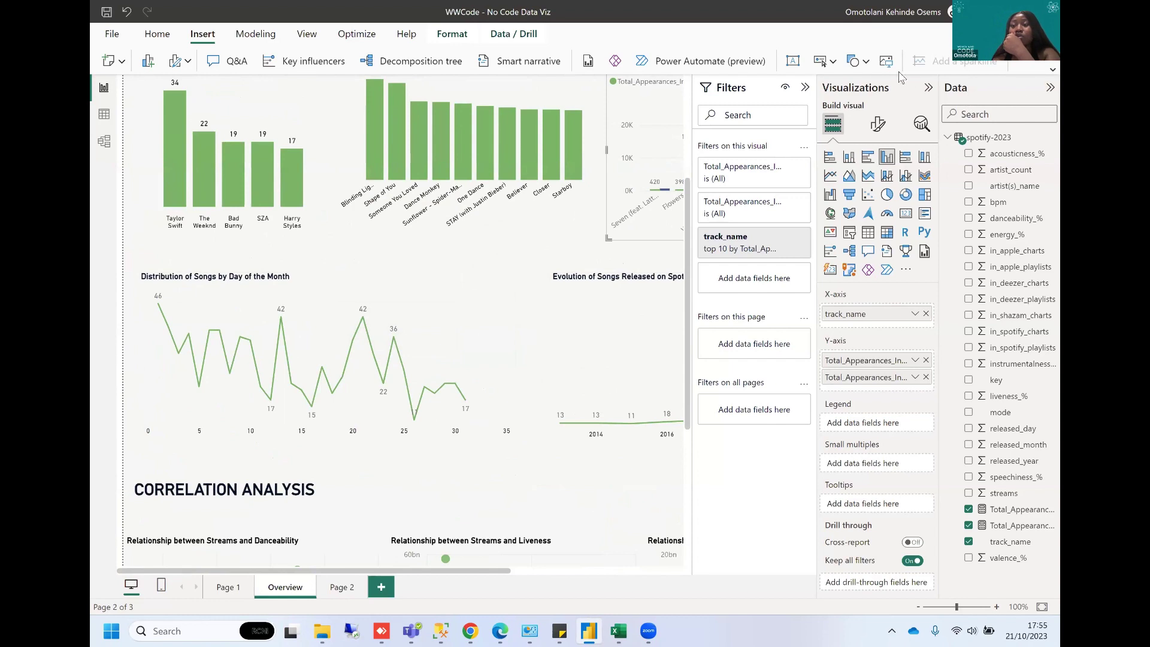
Collapse the Filters, Visualizations and Data panes, check the Overview day-of-month line chart's fields, then return to Page 2.
{"action": "left_click", "coordinate": [805, 87]}
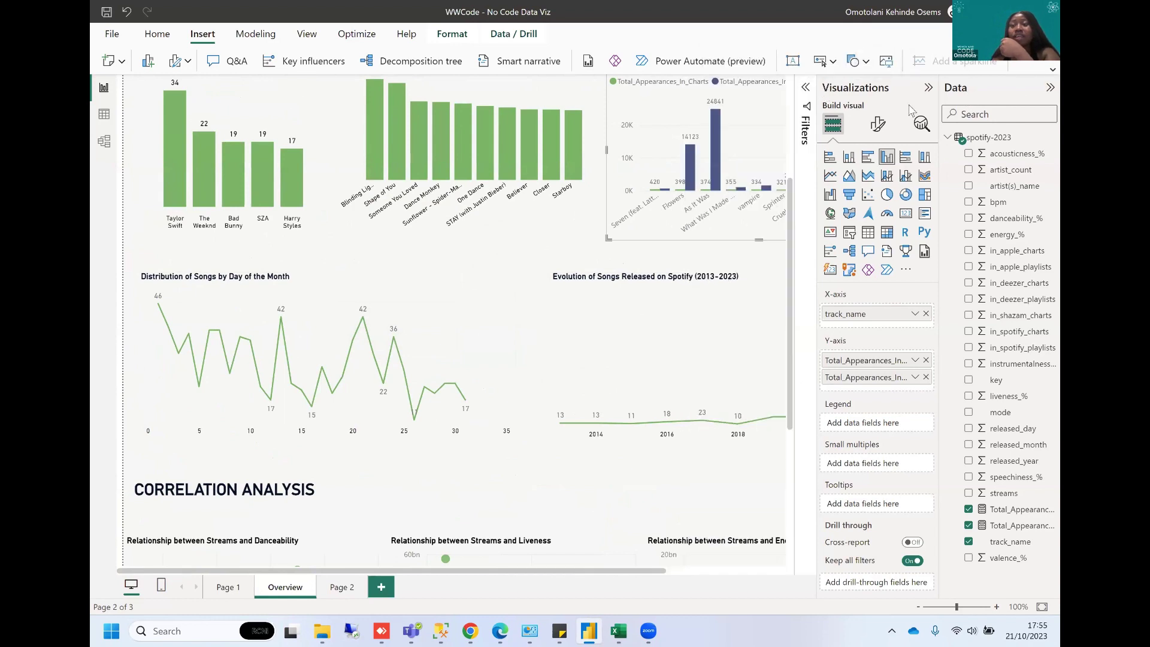
{"action": "left_click", "coordinate": [928, 88]}
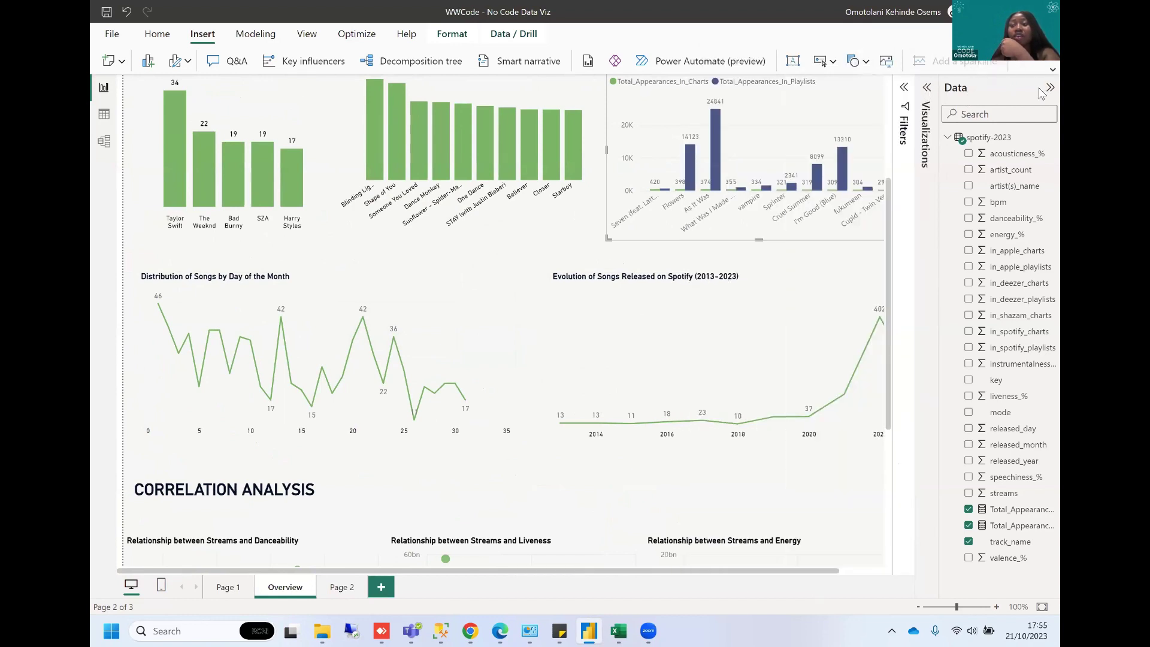
{"action": "left_click", "coordinate": [1048, 89]}
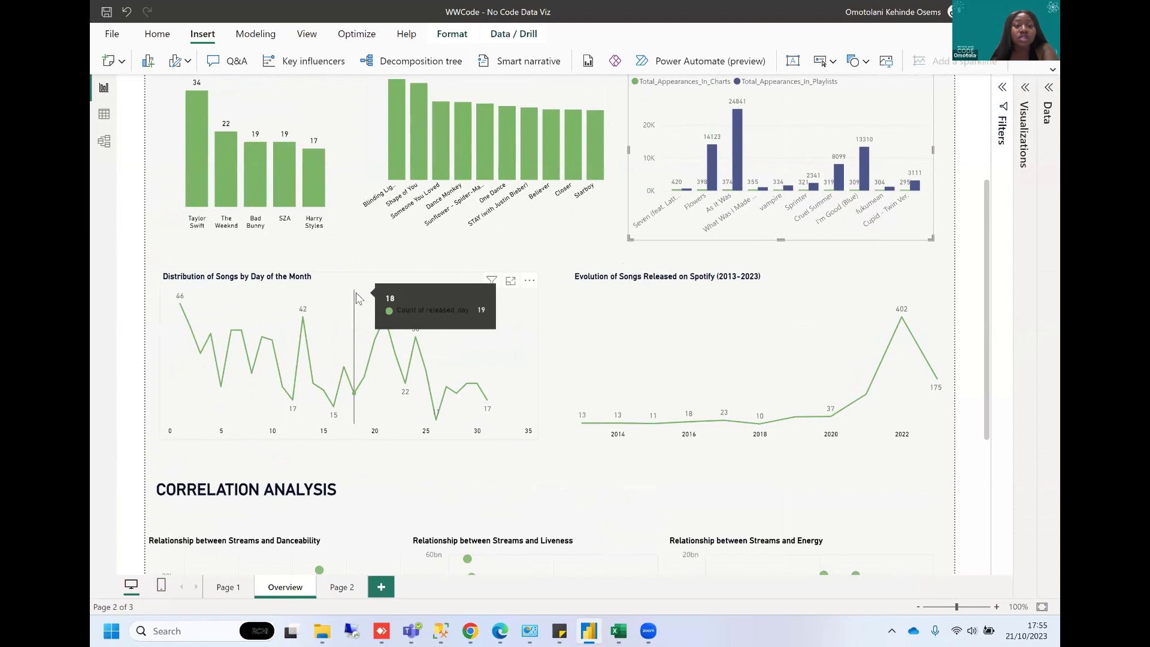
{"action": "left_click", "coordinate": [366, 278]}
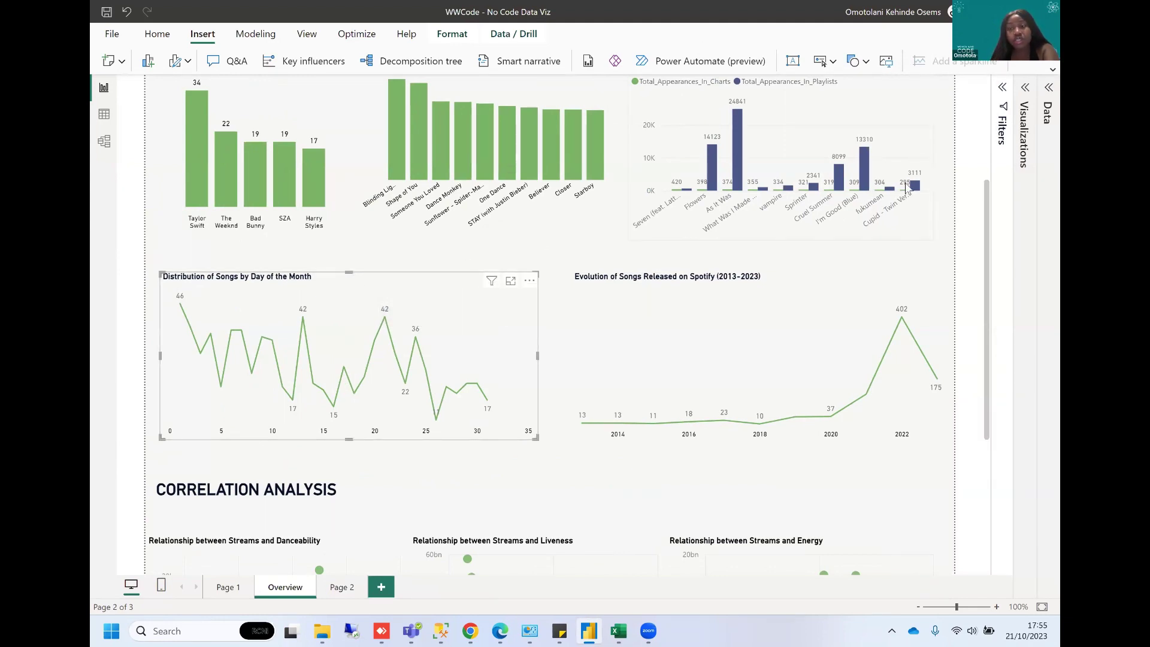
{"action": "left_click", "coordinate": [1027, 93]}
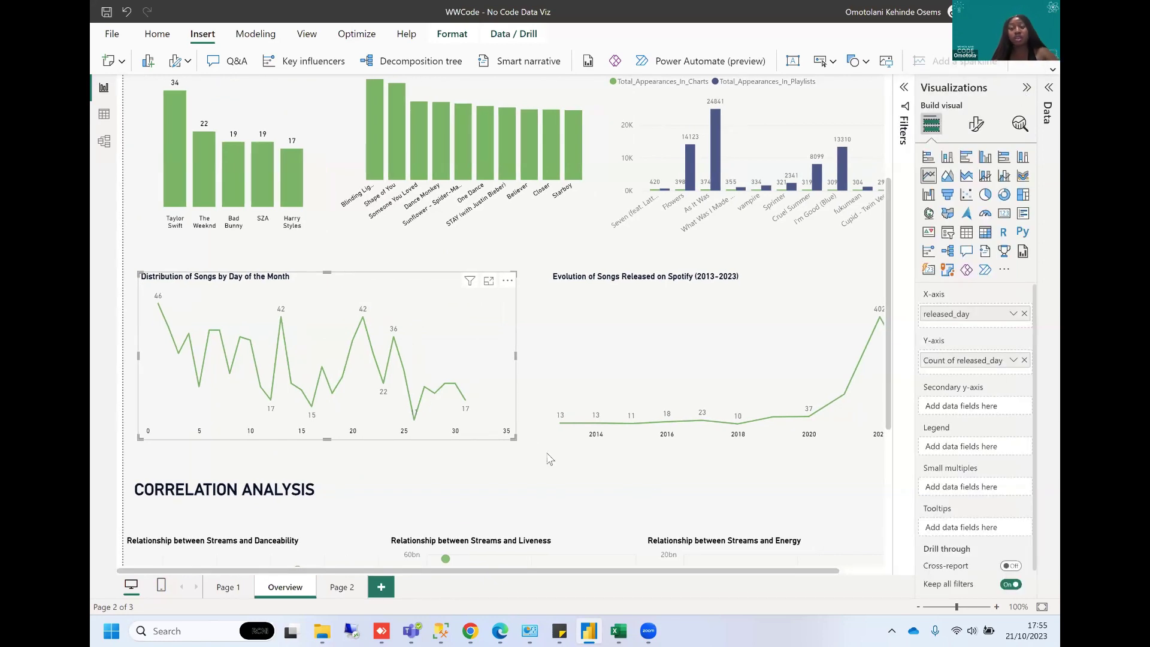
{"action": "left_click", "coordinate": [354, 592]}
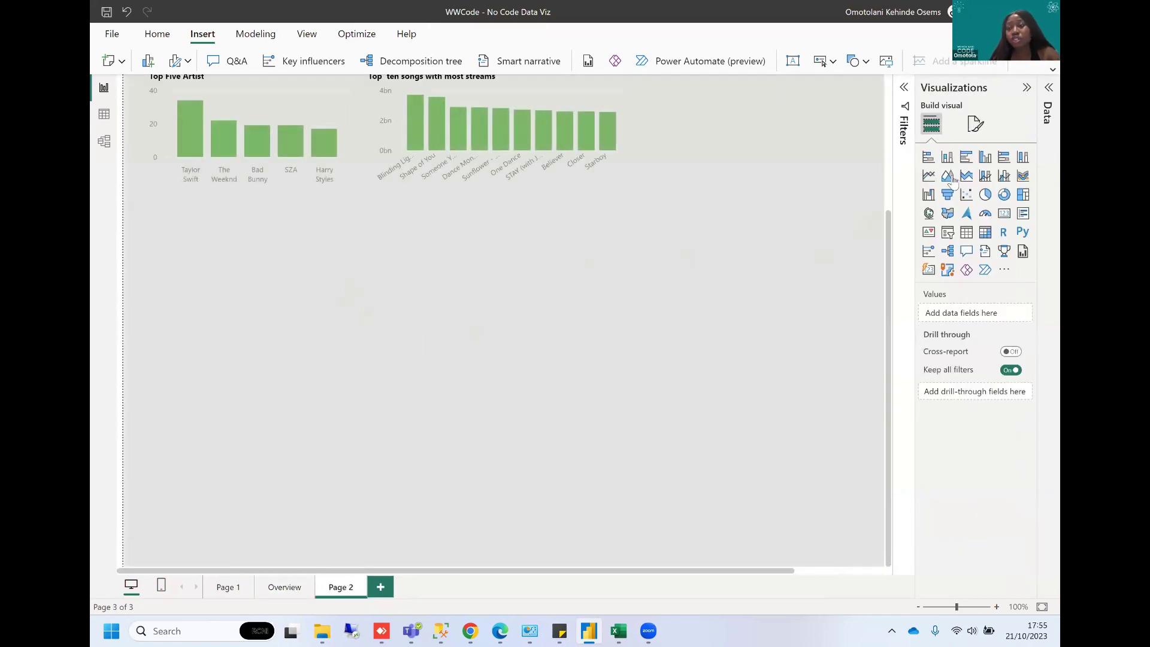
Insert a line chart on Page 2 with released_day on both the X-axis and Y-axis.
{"action": "left_click", "coordinate": [929, 176]}
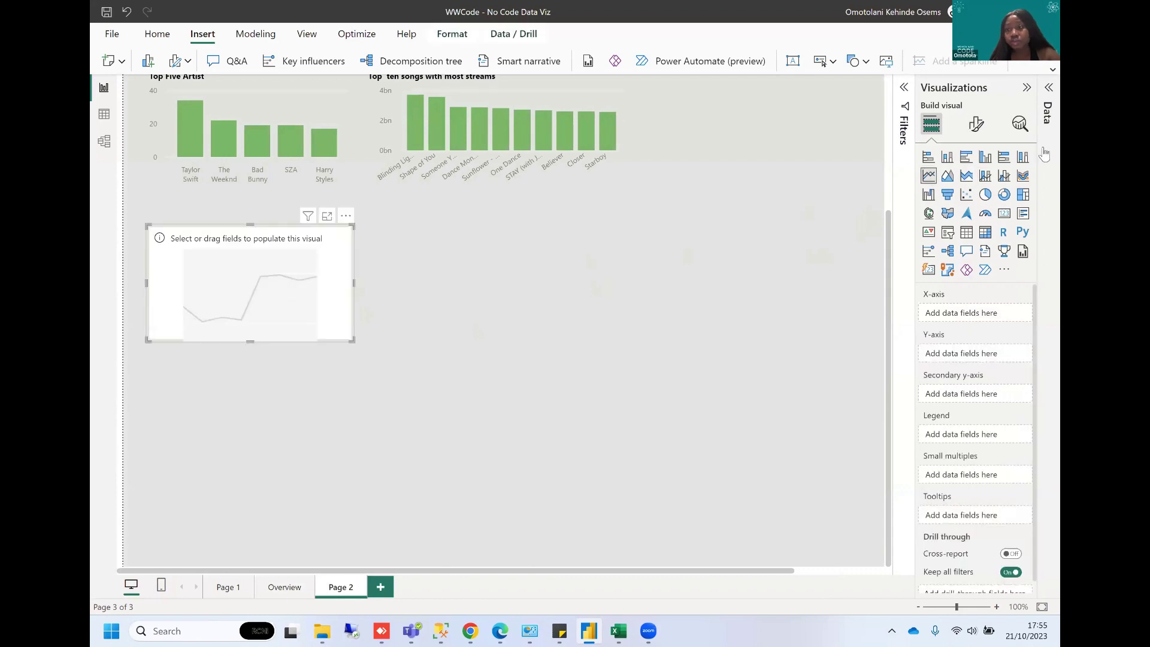
{"action": "left_click", "coordinate": [1046, 102]}
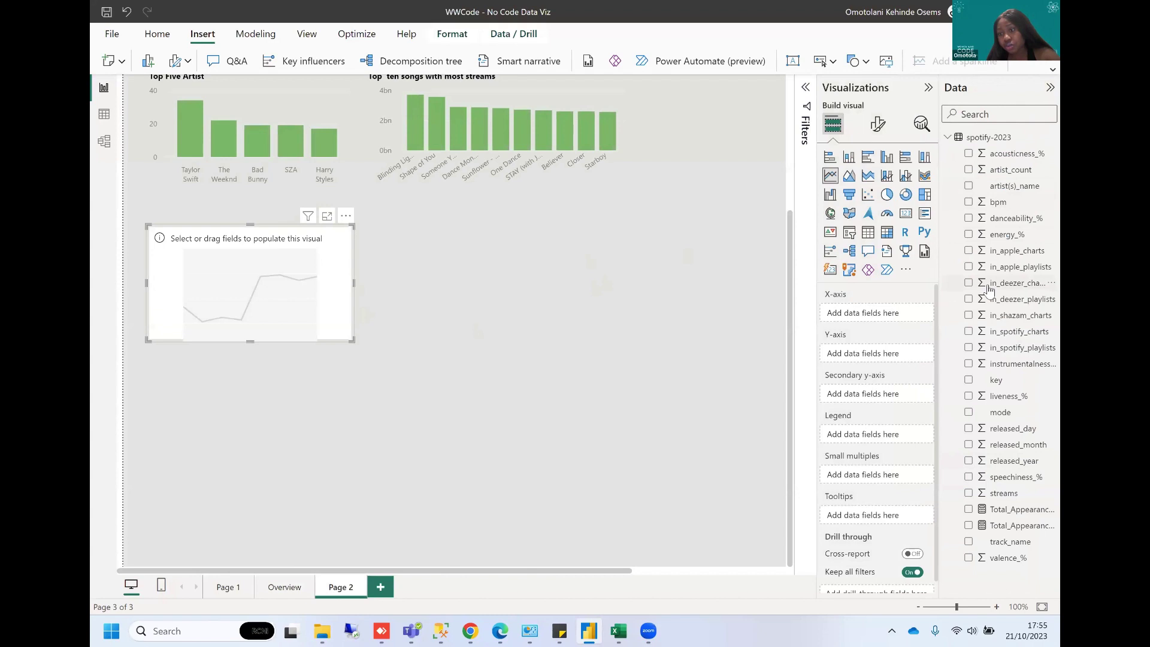
{"action": "left_click_drag", "start_coordinate": [1030, 430], "coordinate": [889, 321]}
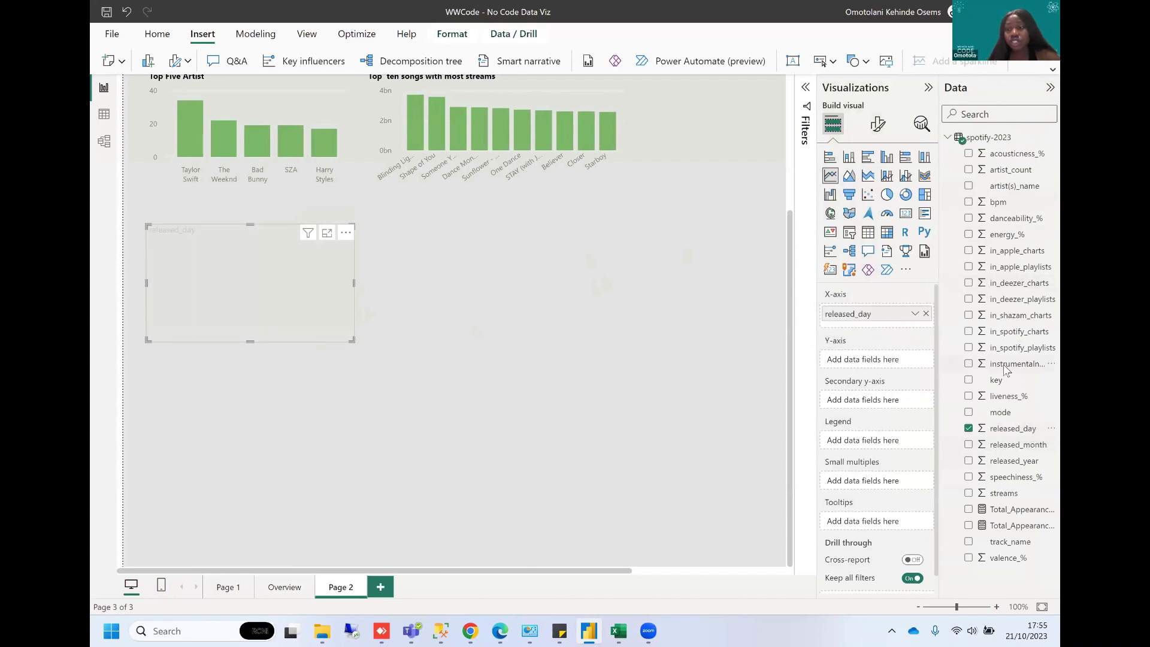
{"action": "left_click_drag", "start_coordinate": [1017, 430], "coordinate": [869, 366]}
Widen the line chart and switch its plotted value to Count of released_day.
{"action": "right_click", "coordinate": [869, 366]}
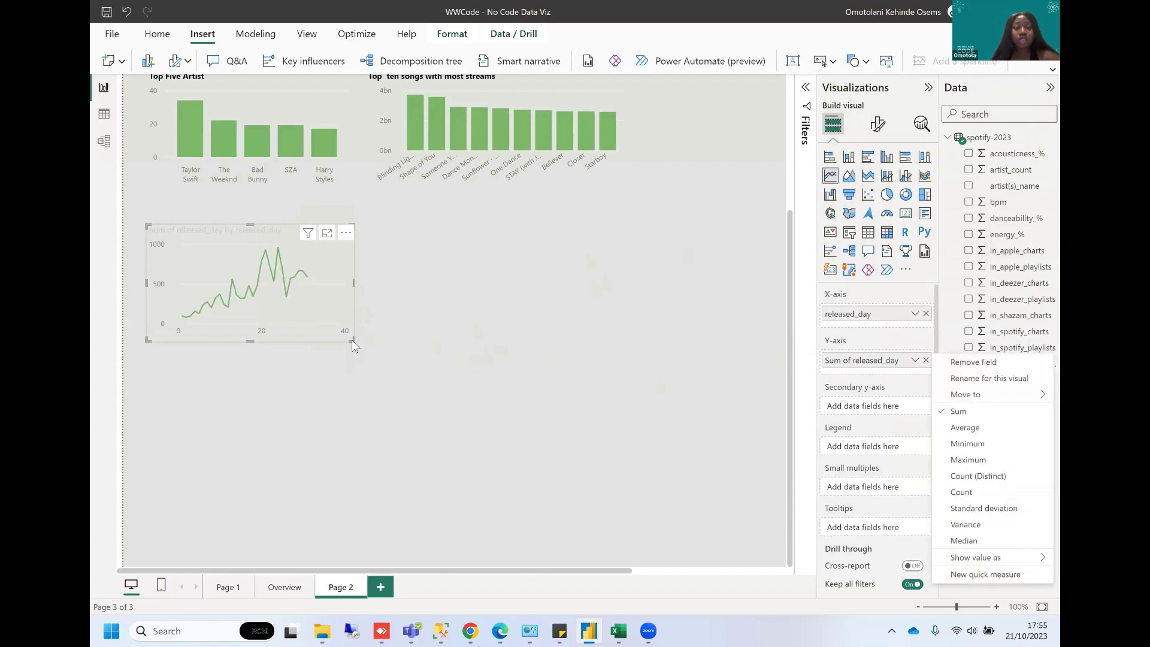
{"action": "left_click", "coordinate": [354, 348]}
{"action": "left_click_drag", "start_coordinate": [354, 342], "coordinate": [536, 353]}
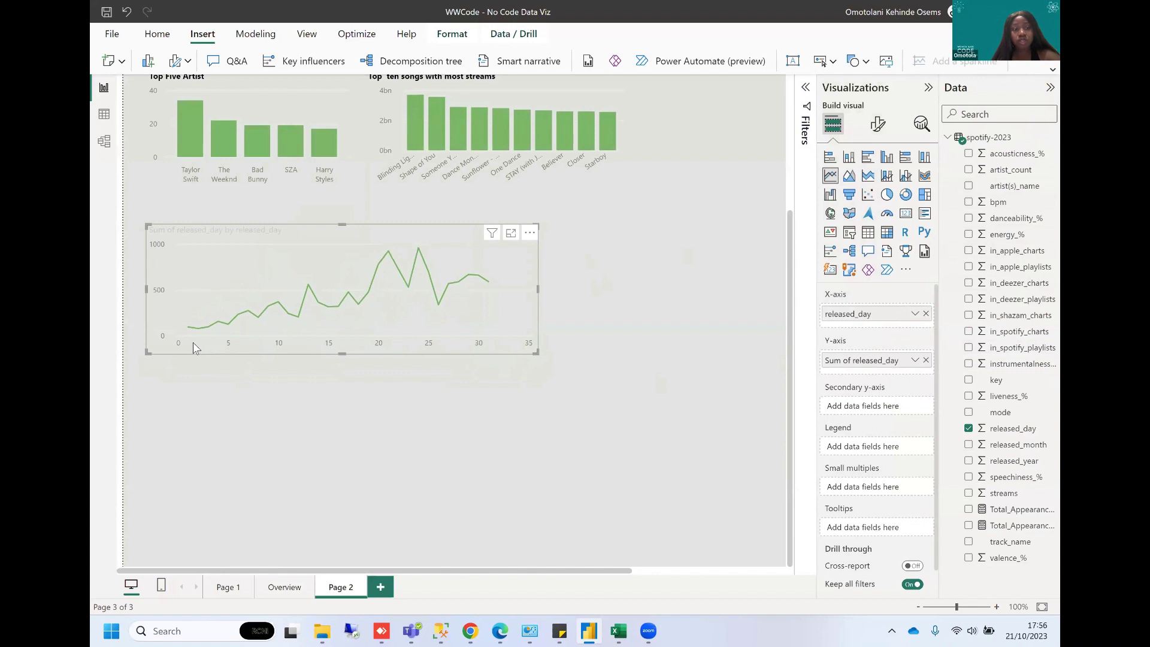
{"action": "right_click", "coordinate": [517, 348]}
{"action": "key", "text": "Escape"}
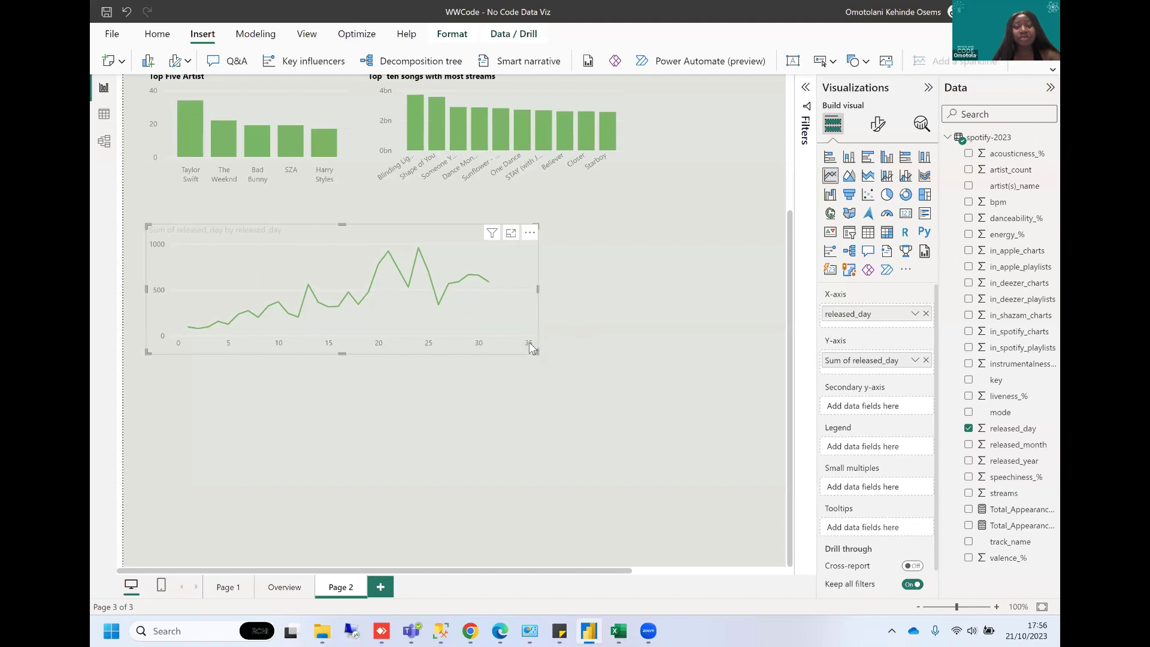
{"action": "right_click", "coordinate": [527, 345]}
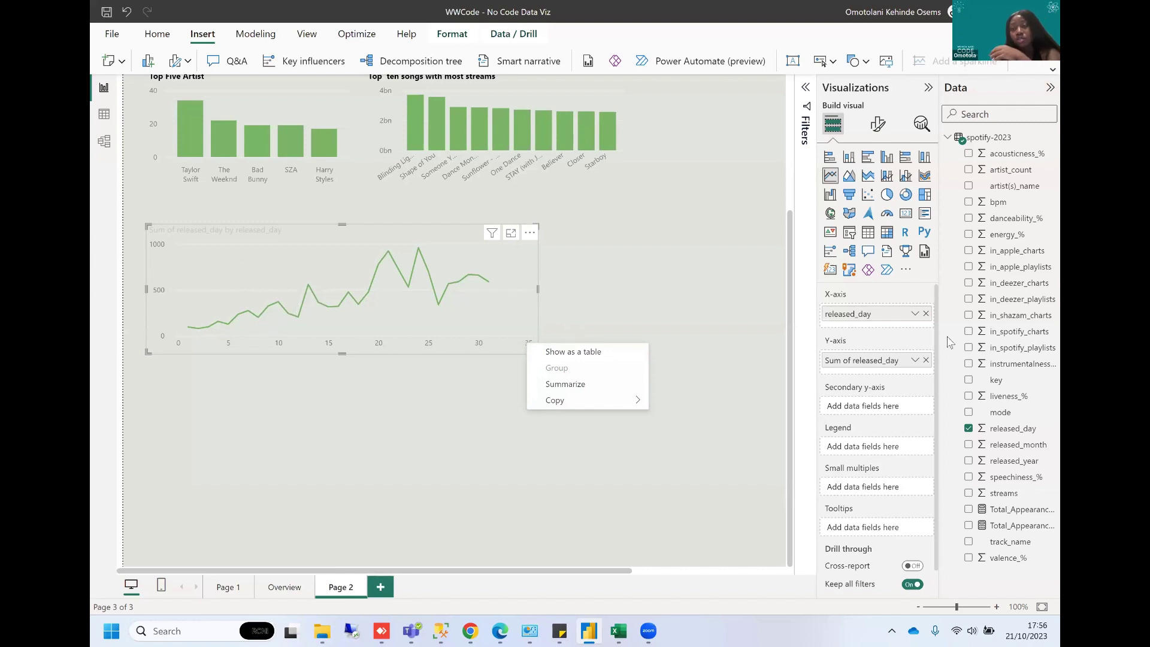
{"action": "left_click", "coordinate": [870, 364]}
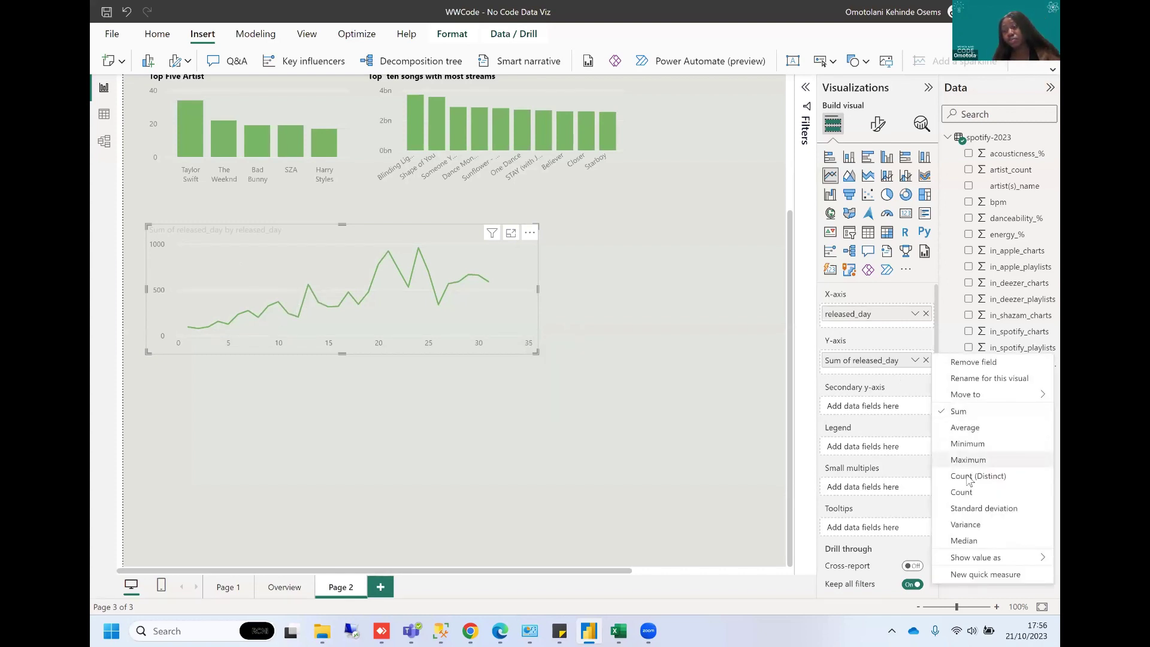
{"action": "left_click", "coordinate": [975, 494]}
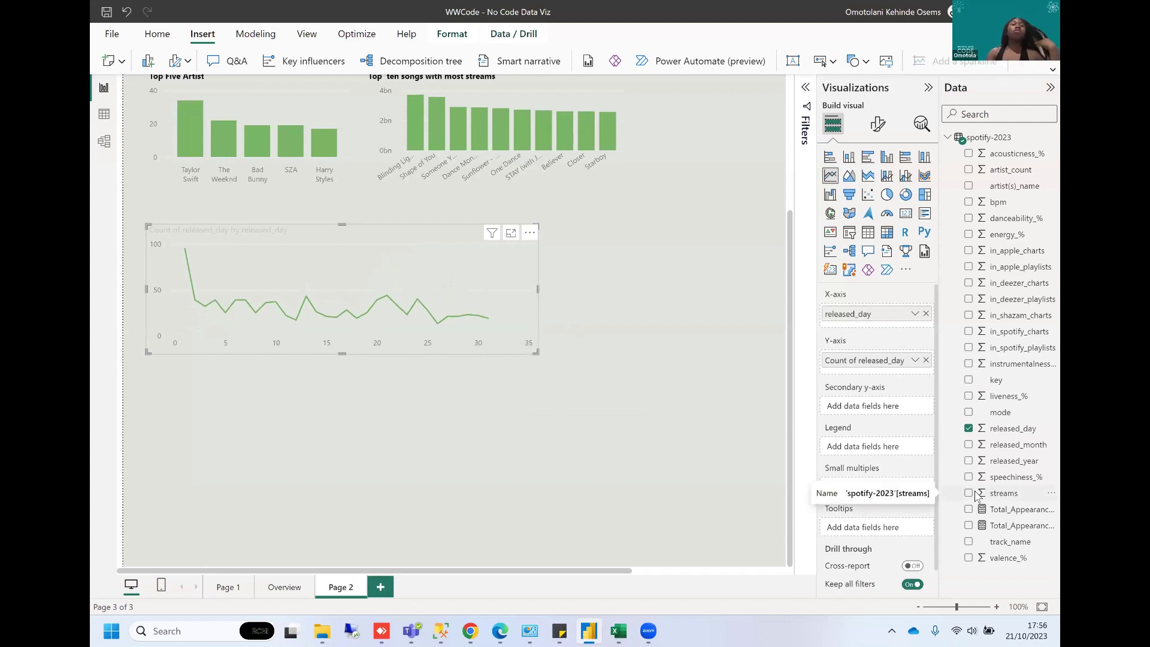
{"action": "mouse_move", "coordinate": [220, 298]}
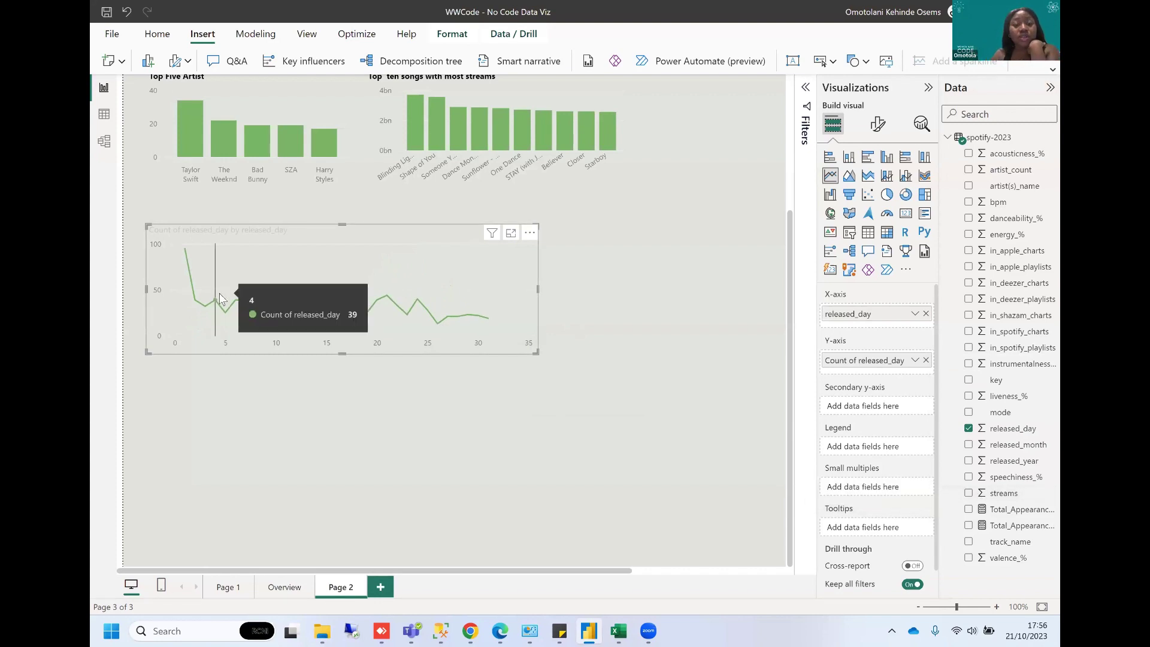
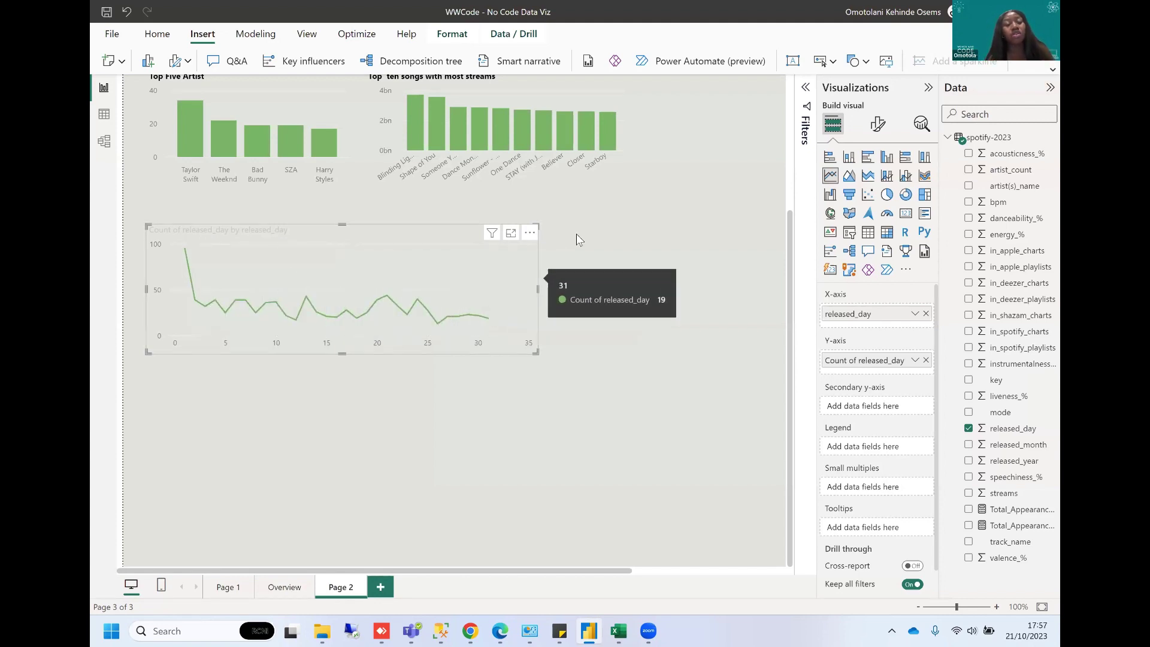
Shrink the released_day line chart so its right edge ends under the top ten songs chart.
{"action": "left_click_drag", "start_coordinate": [536, 353], "coordinate": [450, 347]}
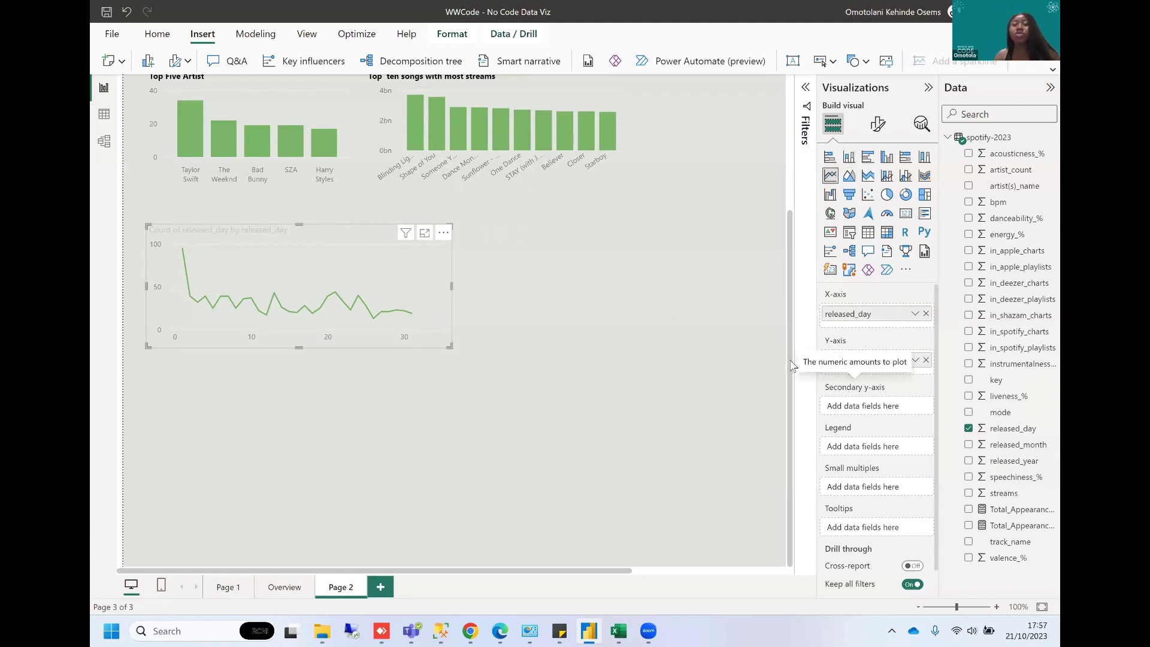
{"action": "left_click", "coordinate": [565, 103]}
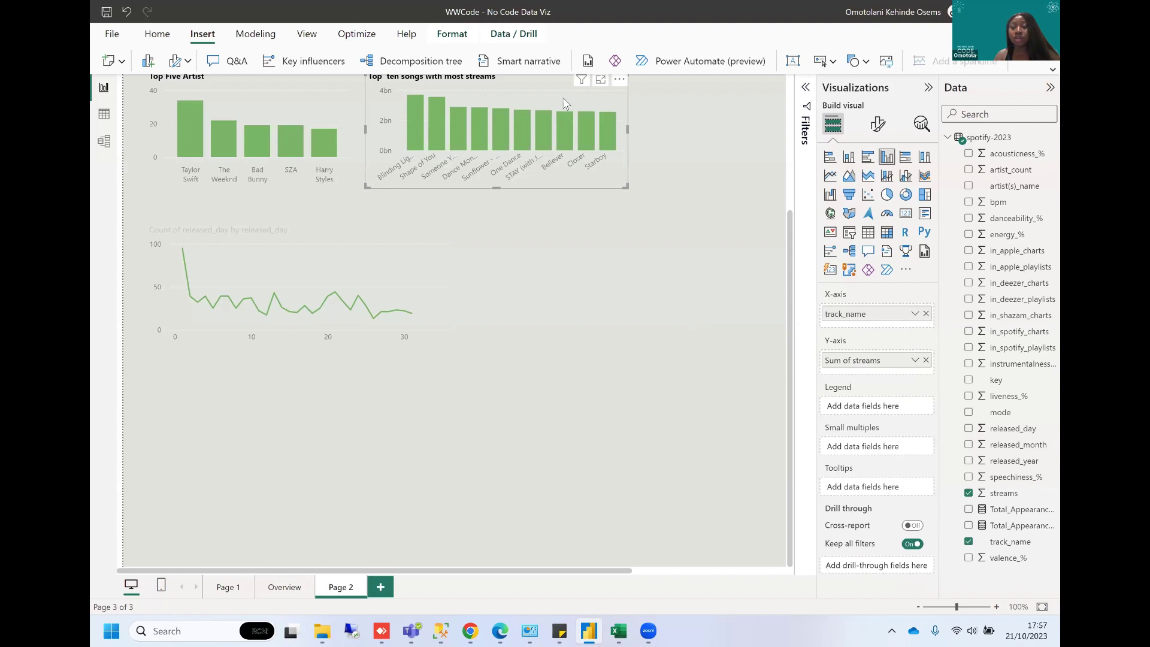
{"action": "left_click", "coordinate": [366, 275]}
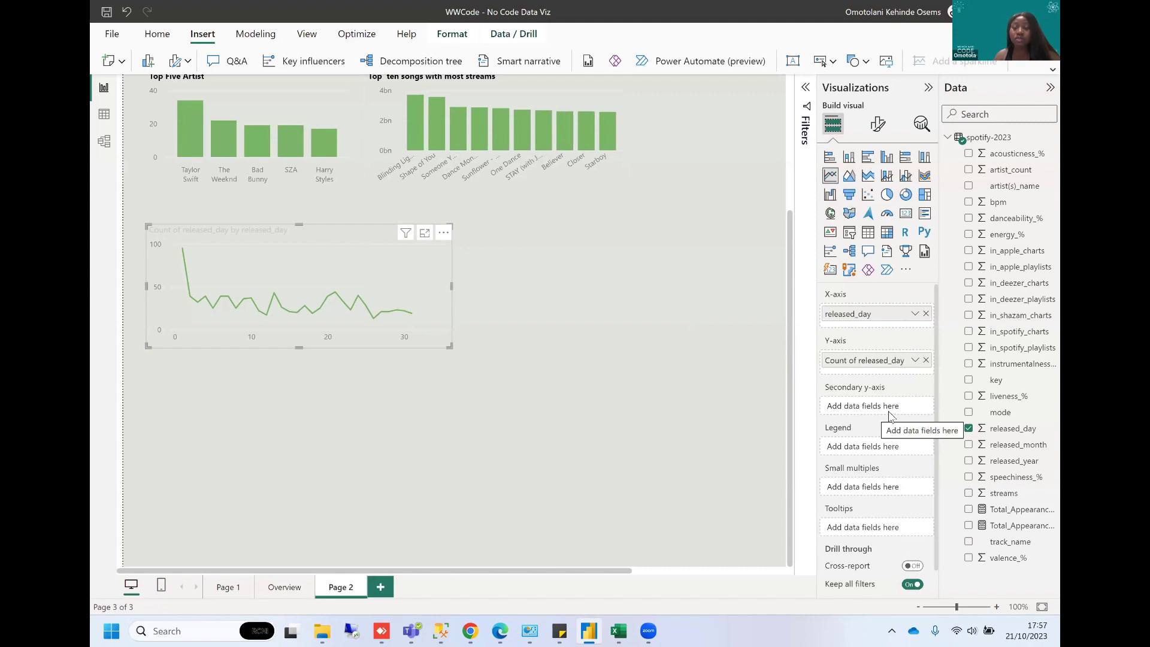
{"action": "left_click", "coordinate": [571, 96]}
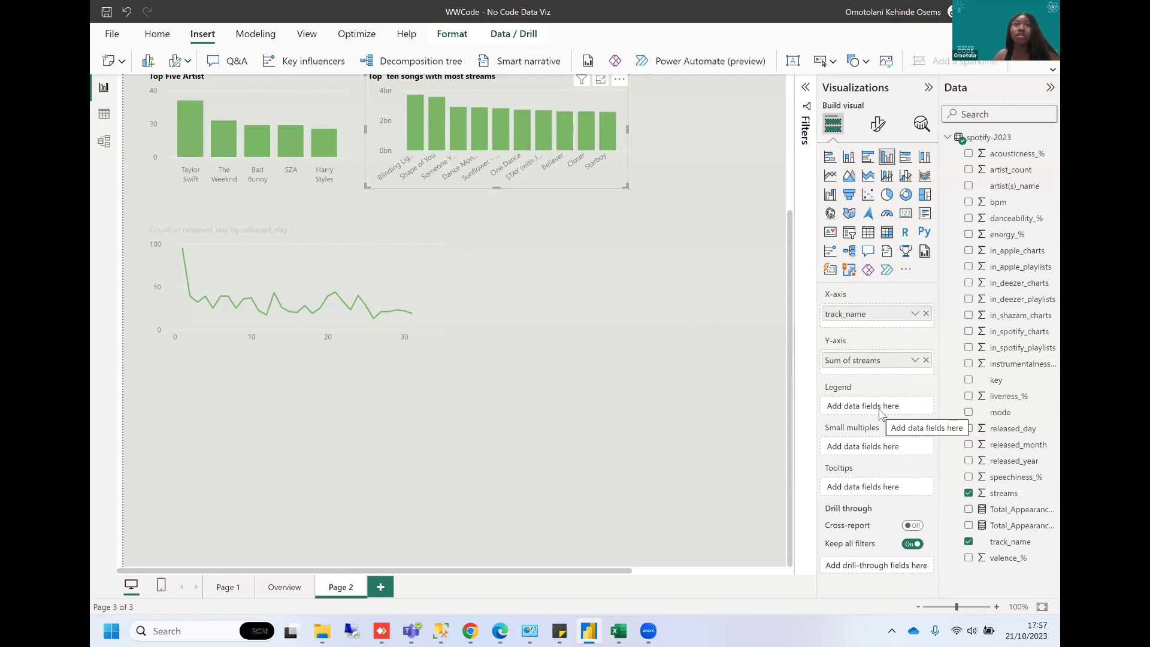
{"action": "left_click", "coordinate": [394, 245]}
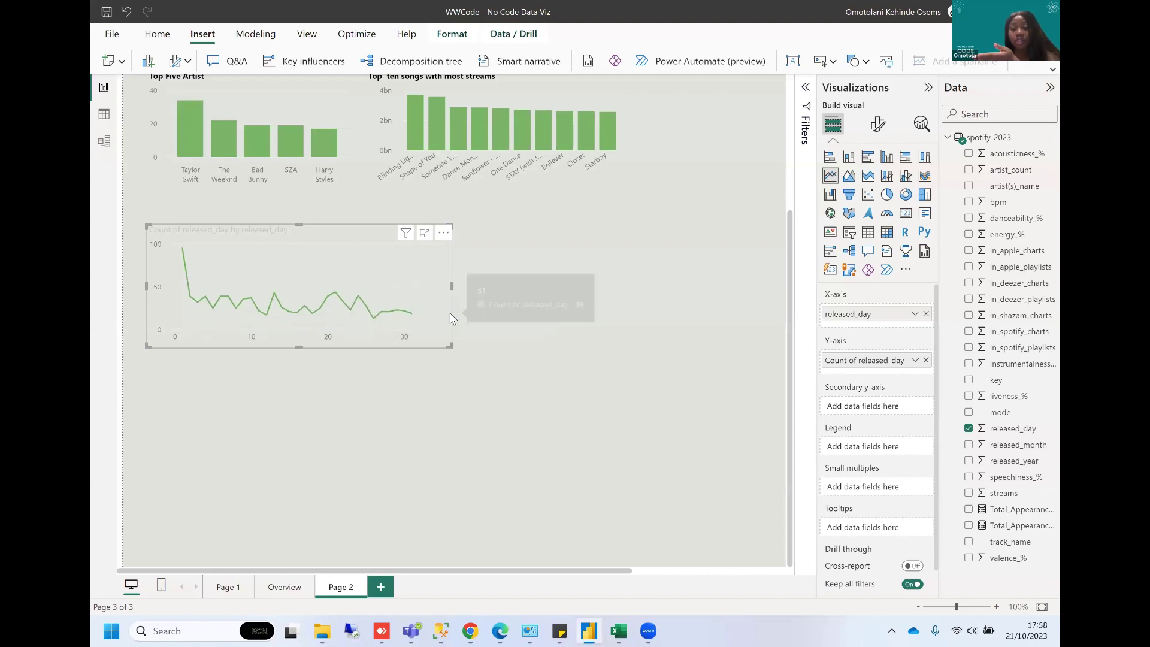
{"action": "left_click", "coordinate": [533, 285]}
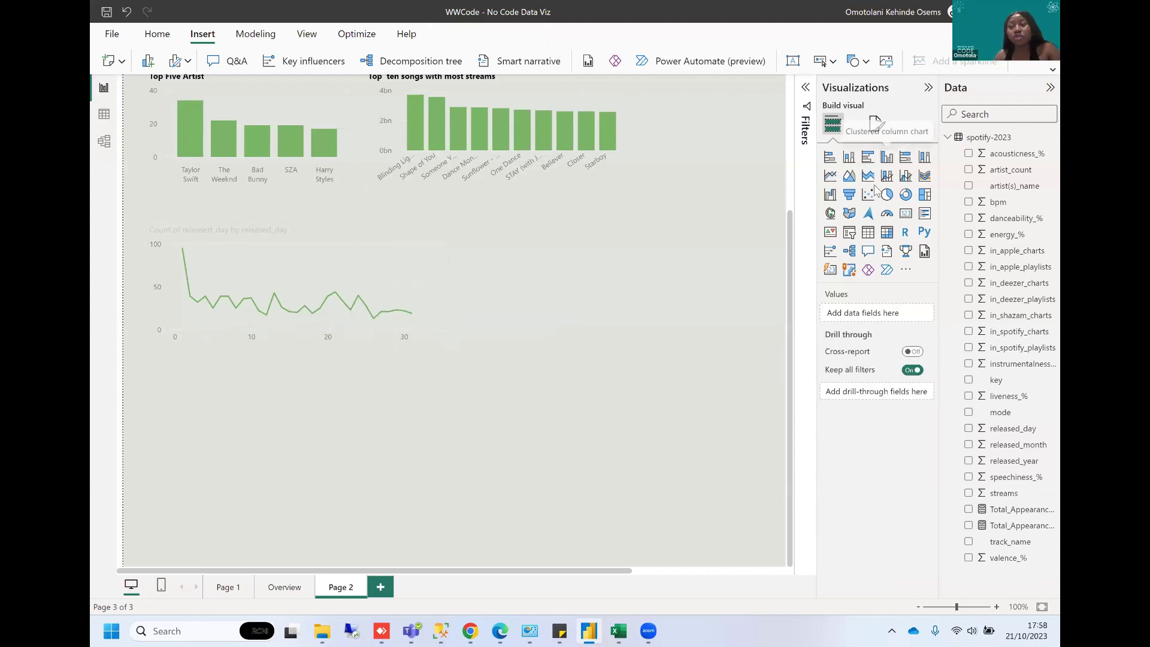
Add a line chart beside the released_day chart and inspect the Overview page's song release evolution chart.
{"action": "left_click", "coordinate": [832, 178]}
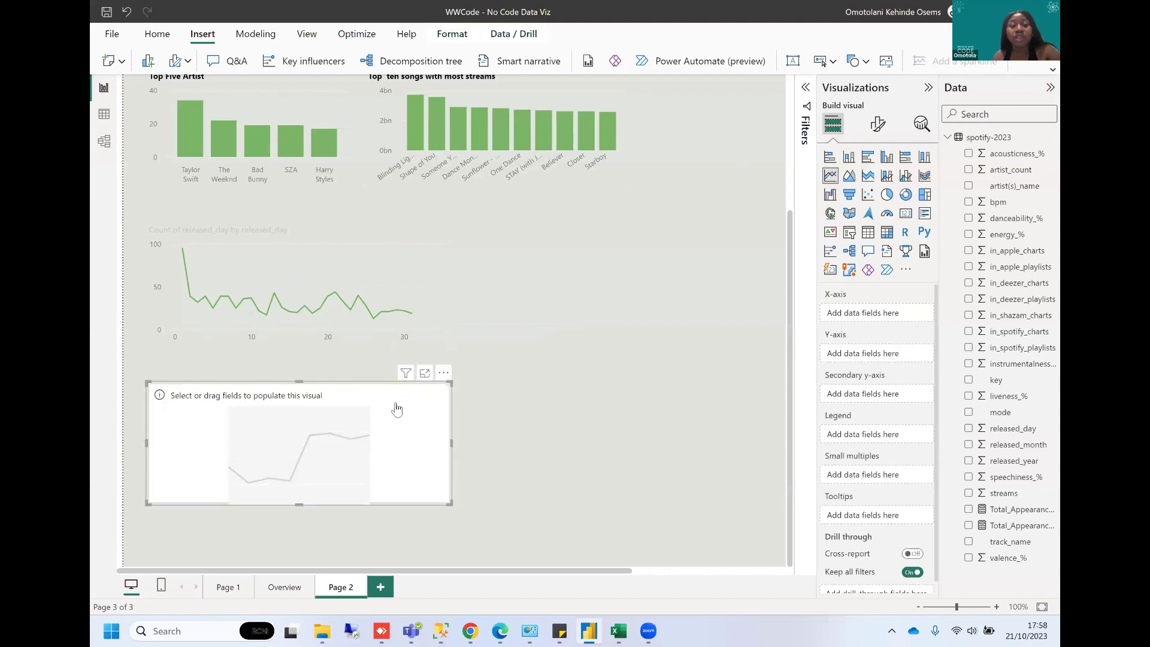
{"action": "left_click_drag", "start_coordinate": [396, 400], "coordinate": [711, 235]}
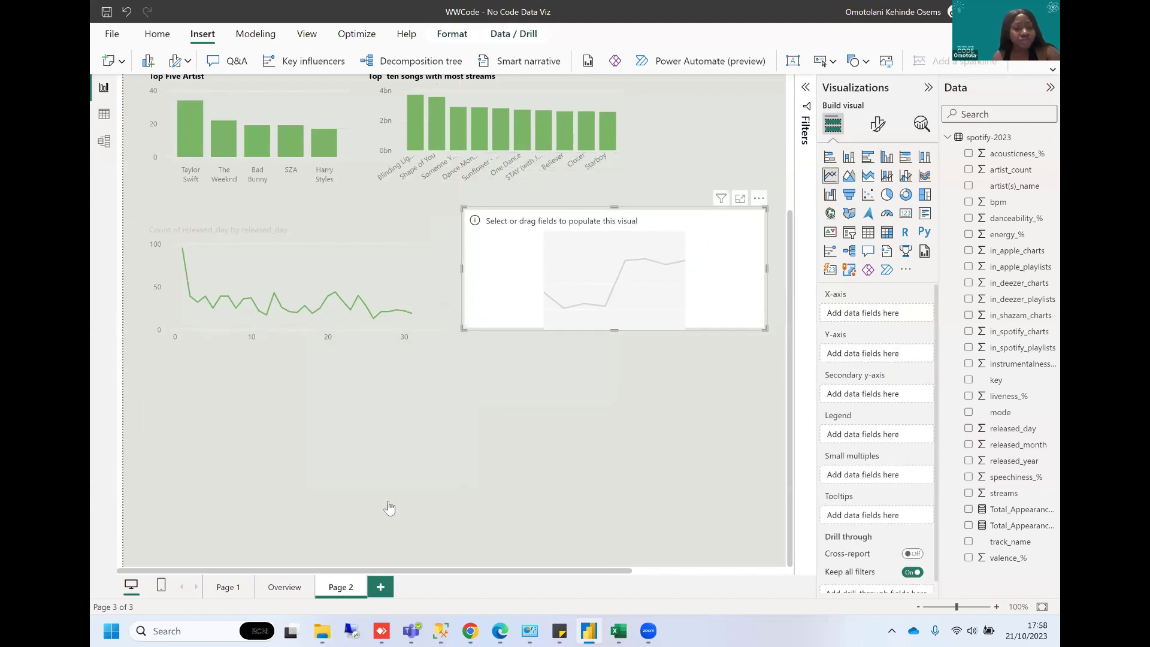
{"action": "left_click", "coordinate": [286, 587]}
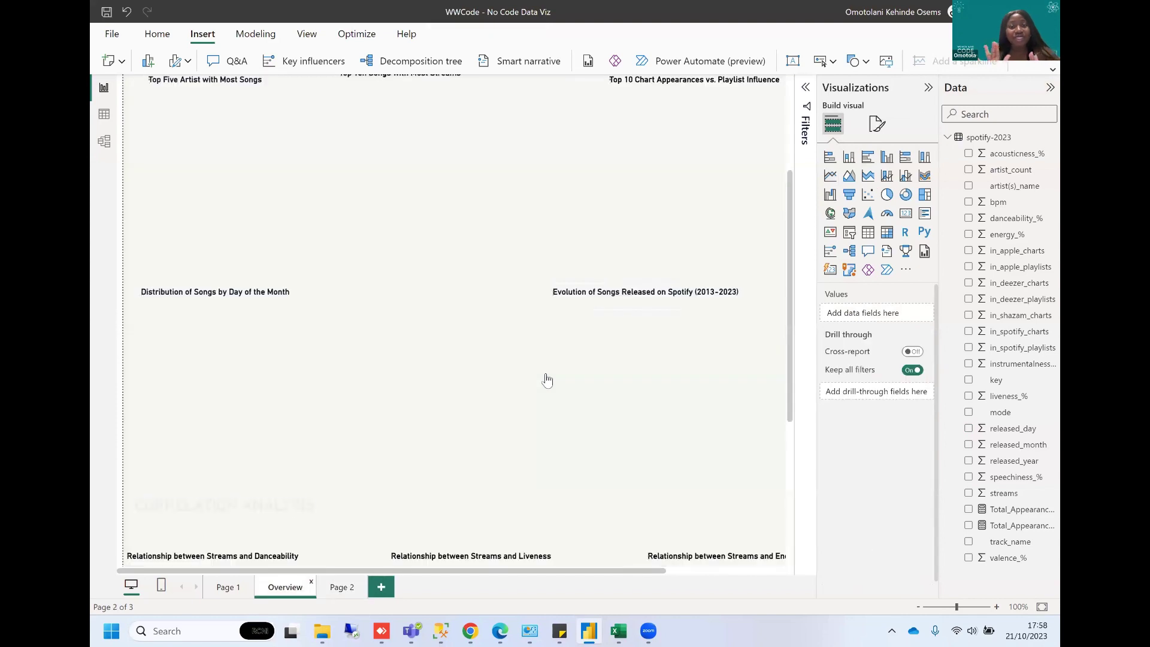
{"action": "scroll", "coordinate": [630, 363], "scroll_direction": "right", "scroll_amount": 3}
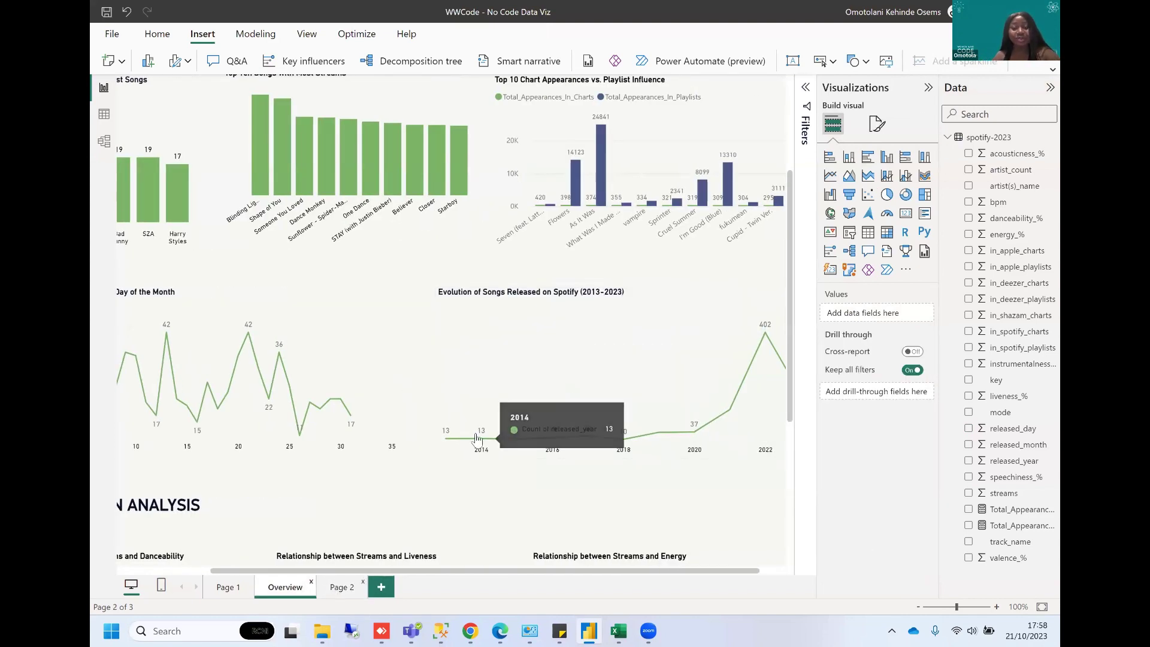
{"action": "left_click", "coordinate": [607, 337]}
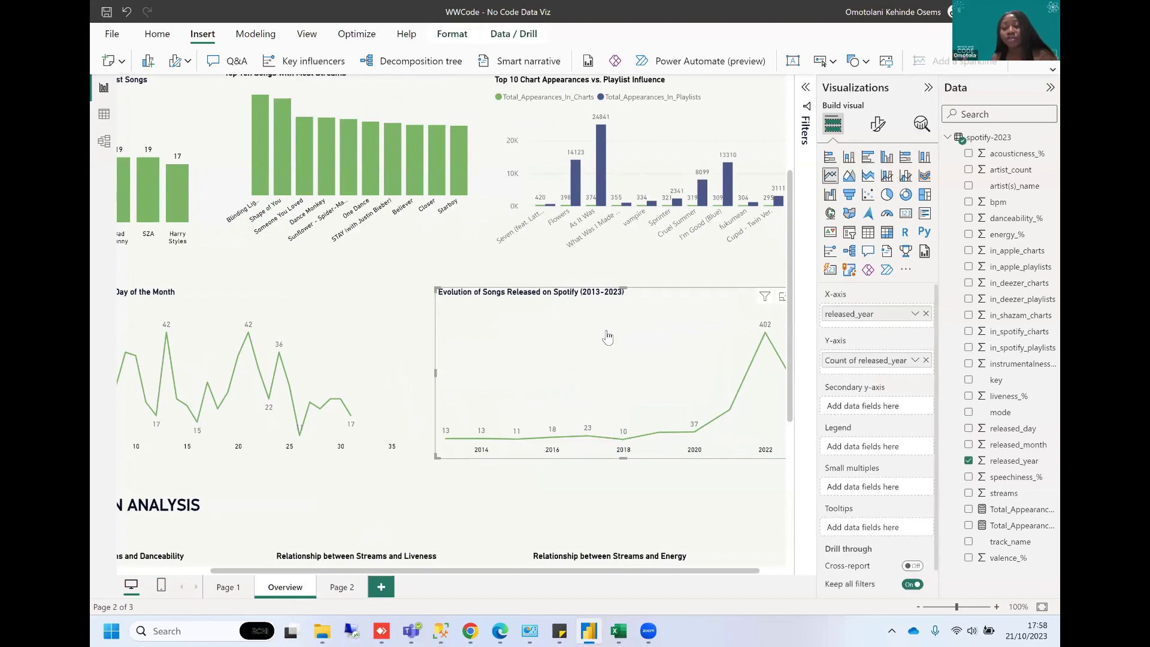
Back on Page 2, pick the released_year field and select the new empty line chart.
{"action": "left_click", "coordinate": [337, 589]}
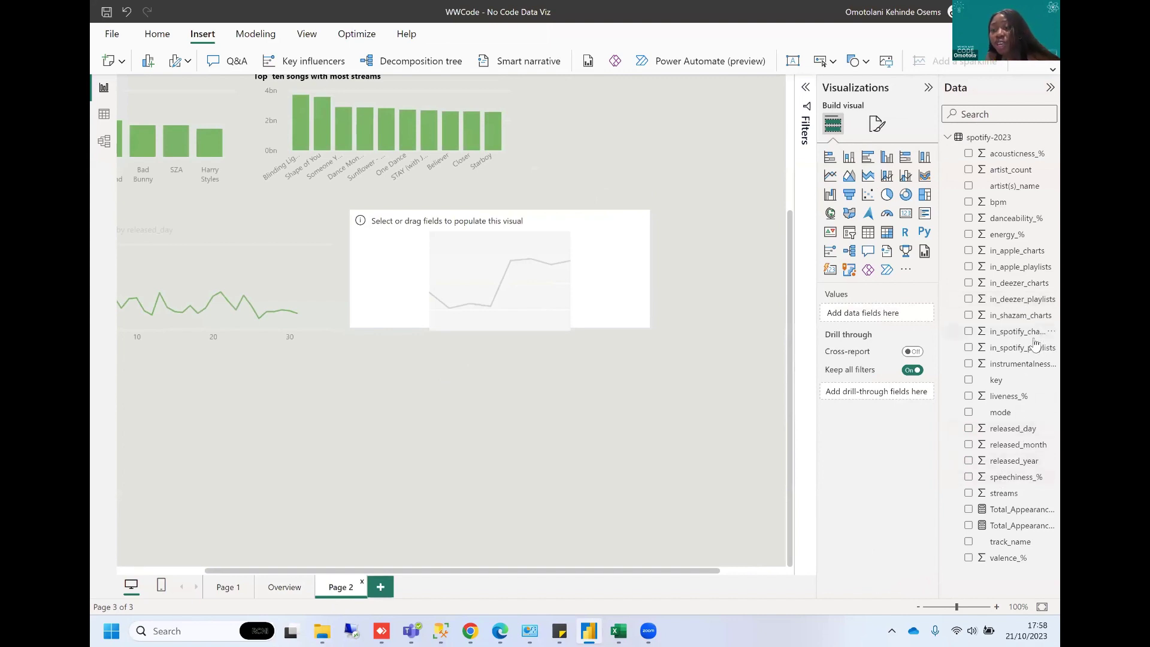
{"action": "left_click", "coordinate": [1019, 461]}
{"action": "left_click", "coordinate": [526, 226]}
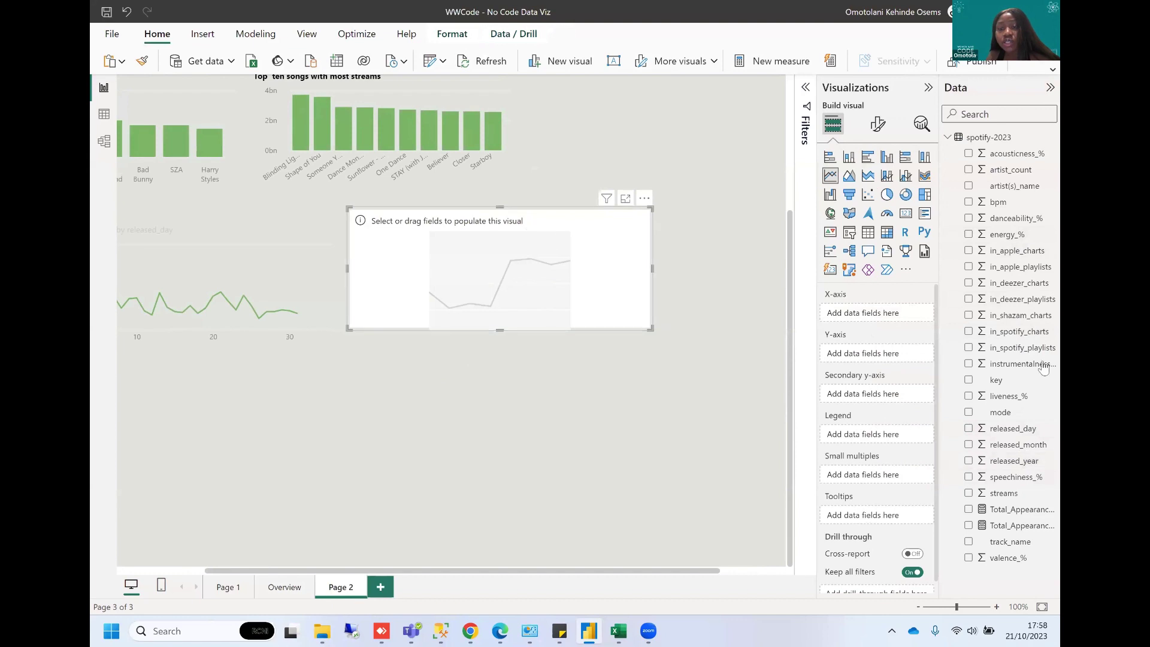
Plot Count of released_year by released_year on the new line chart.
{"action": "left_click_drag", "start_coordinate": [1018, 461], "coordinate": [879, 363]}
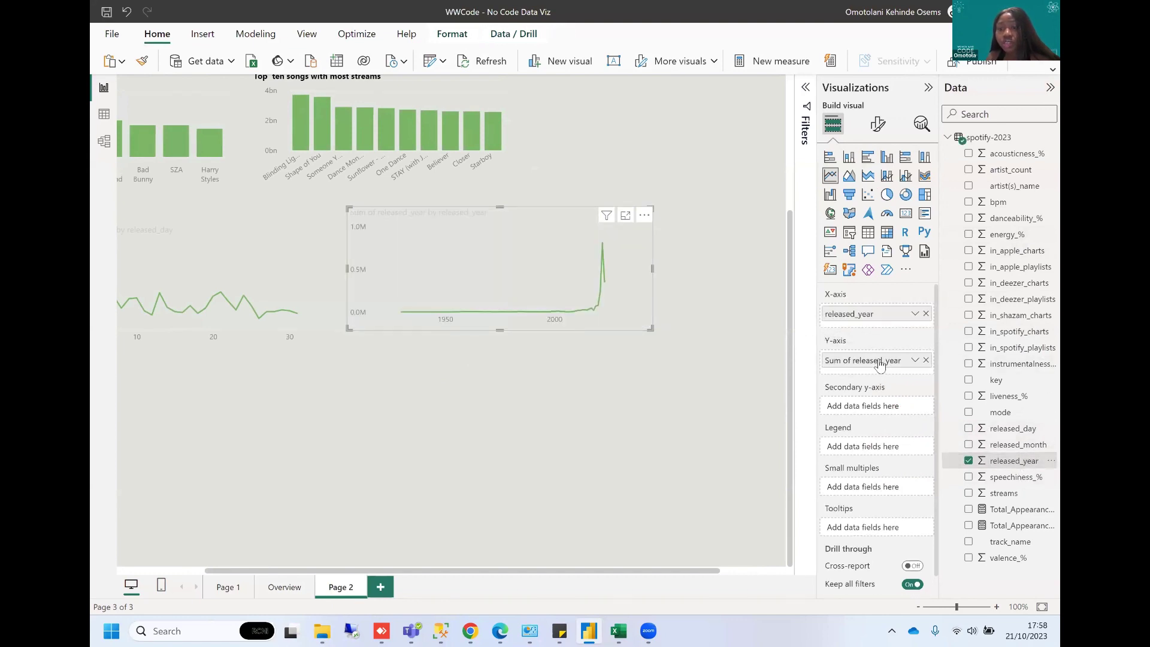
{"action": "left_click", "coordinate": [915, 360]}
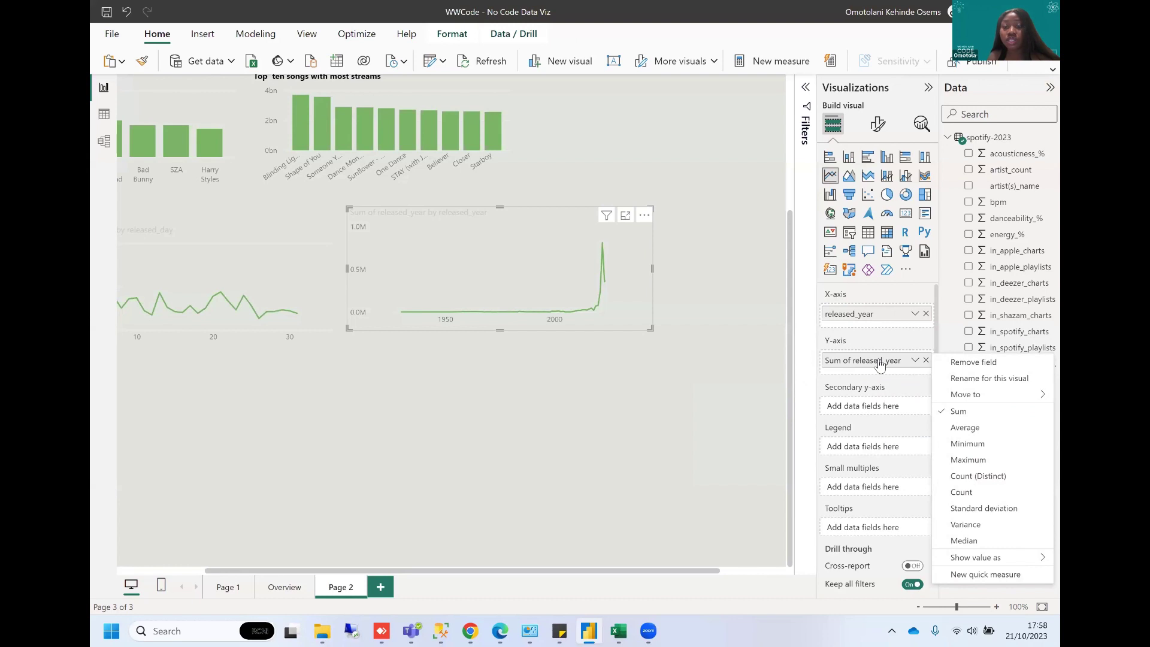
{"action": "left_click", "coordinate": [964, 492]}
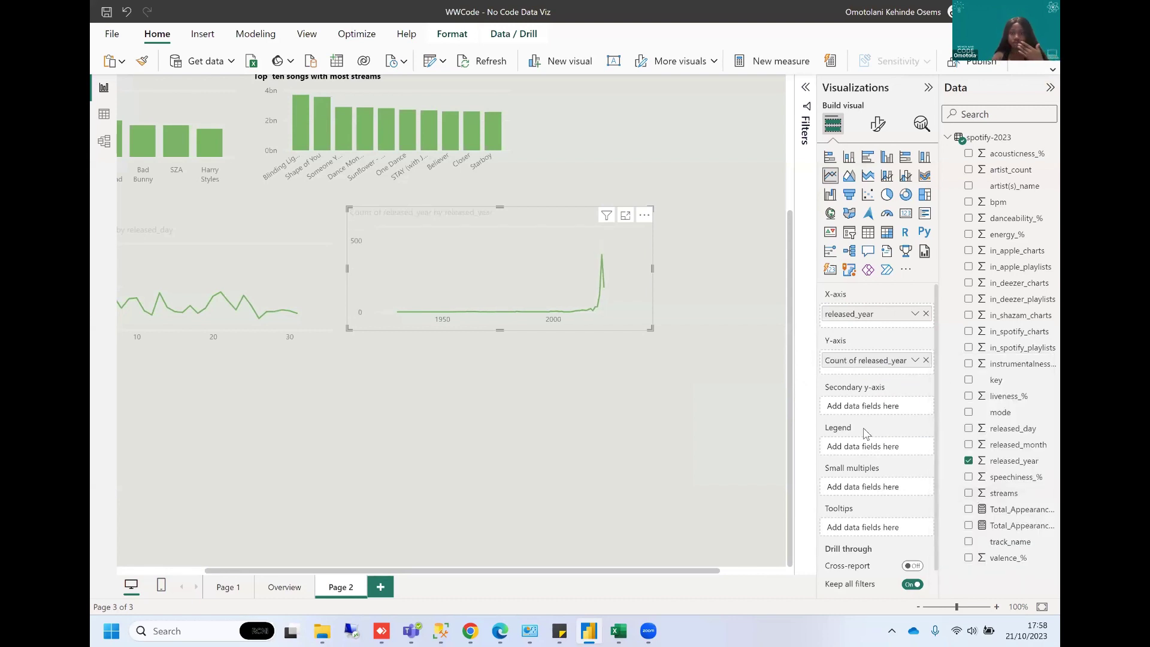
Preview the data as a clustered column chart, then revert the visual to a line chart.
{"action": "mouse_move", "coordinate": [394, 317]}
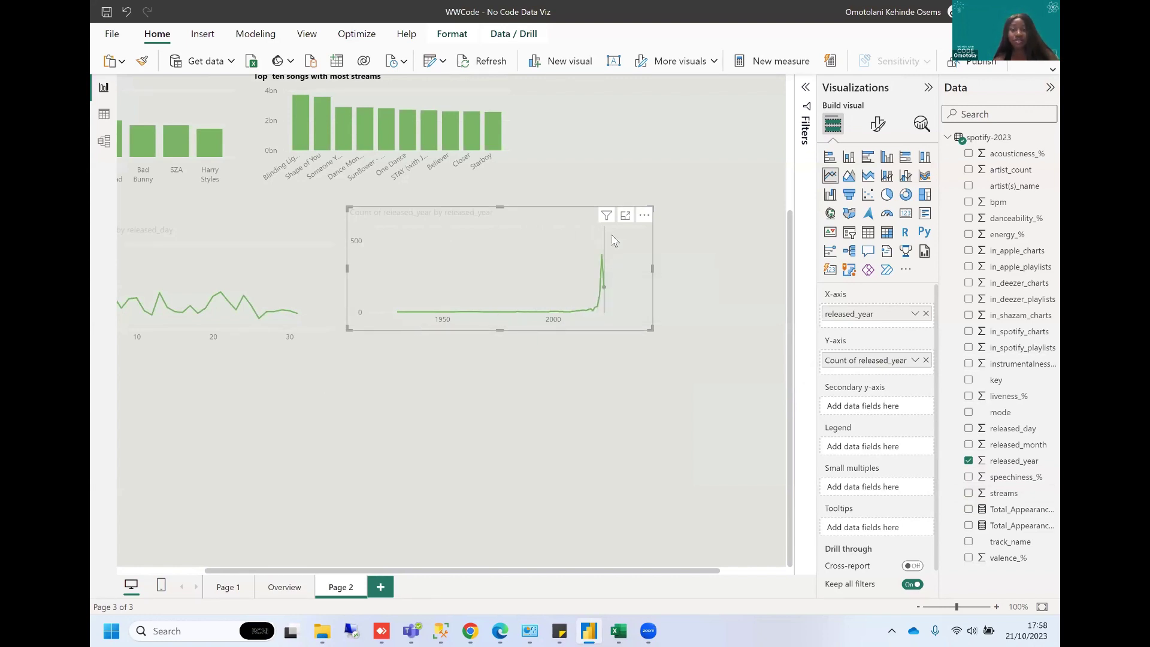
{"action": "mouse_move", "coordinate": [614, 237]}
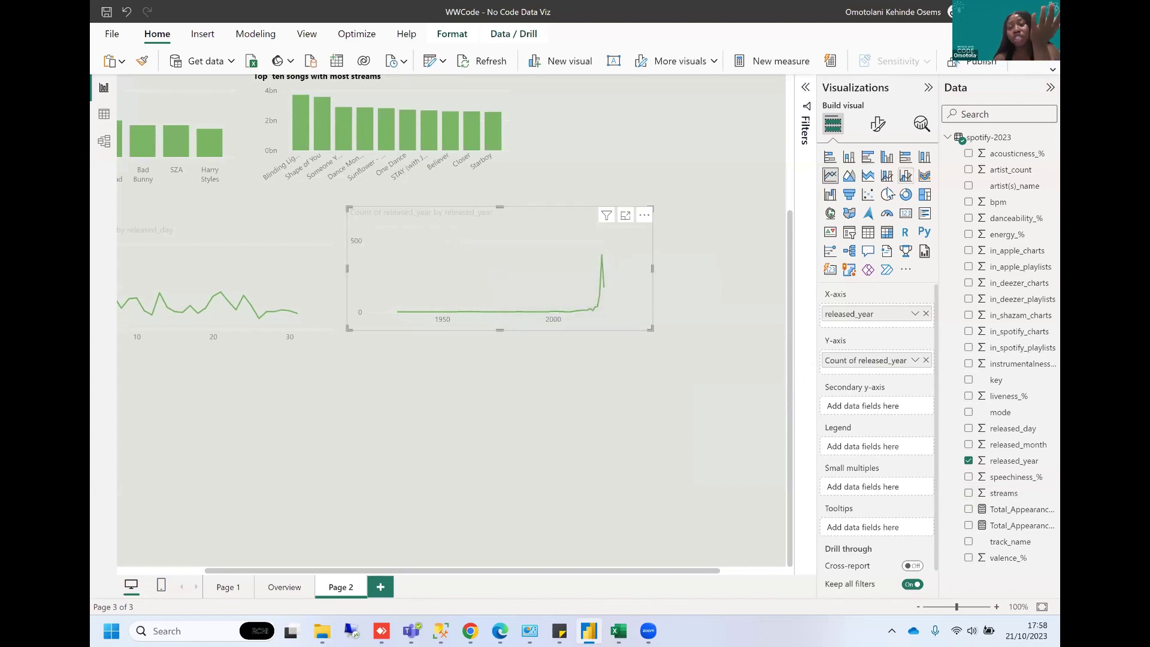
{"action": "left_click", "coordinate": [886, 158]}
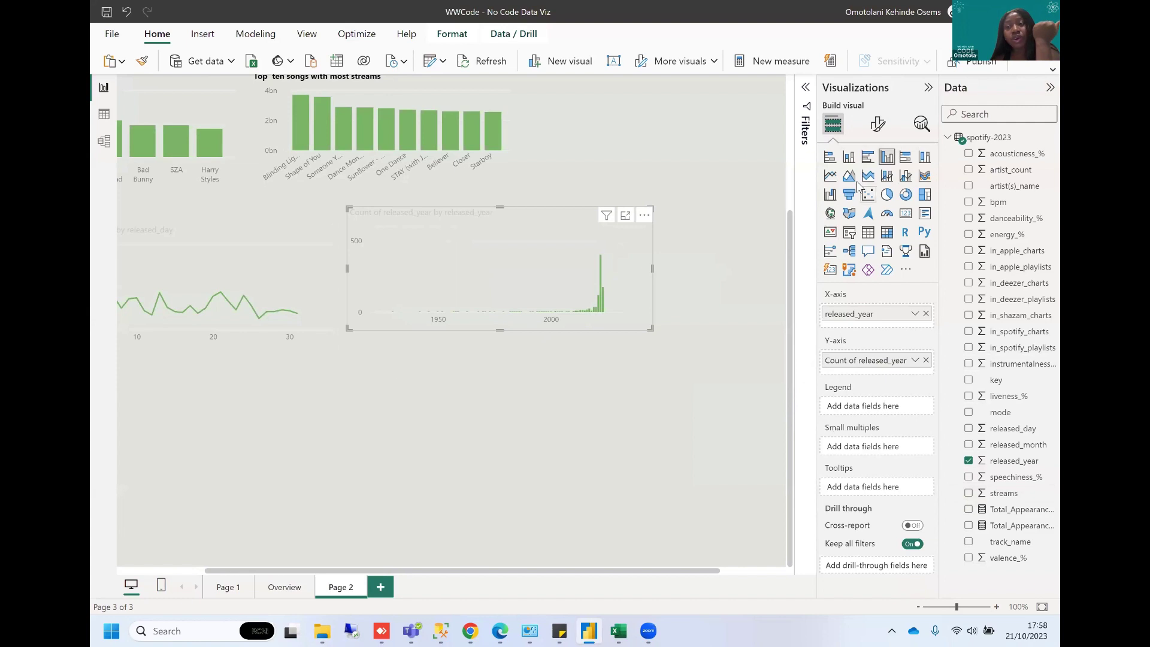
{"action": "left_click", "coordinate": [830, 175]}
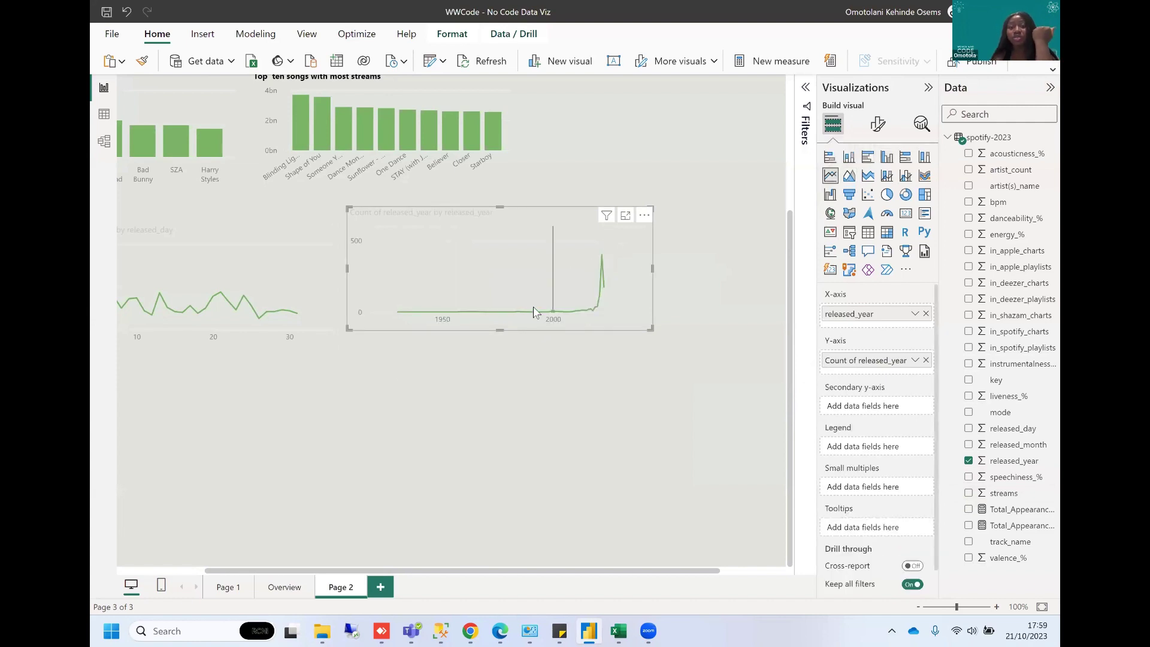
{"action": "mouse_move", "coordinate": [540, 308]}
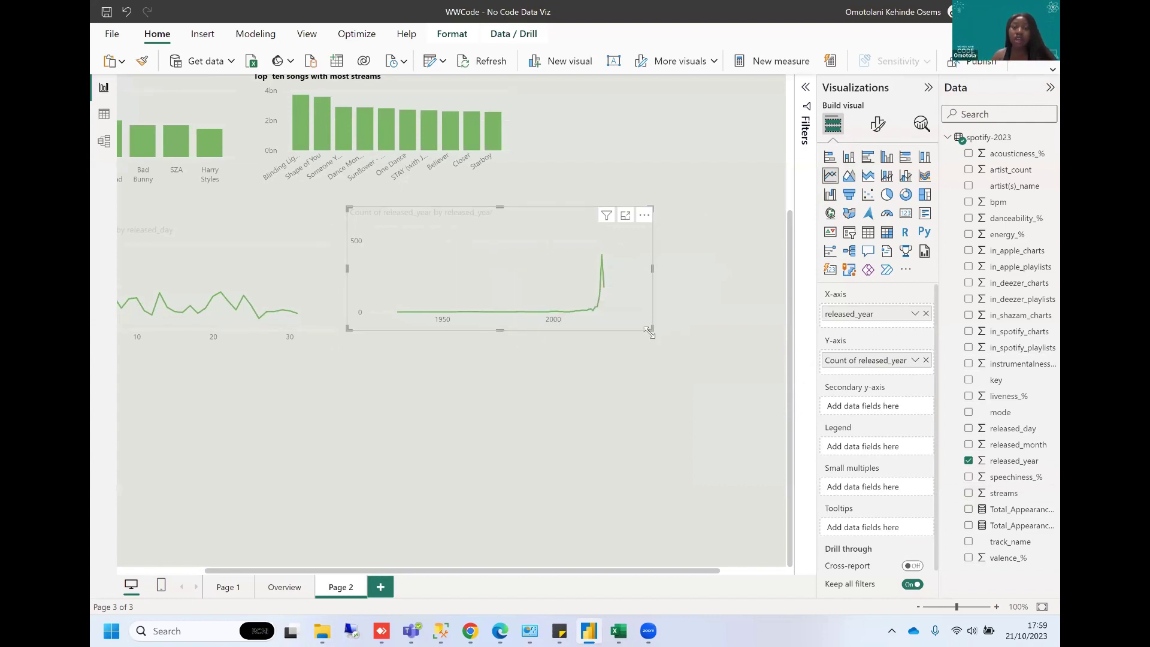
Set the chart's released_year filter type to Top N, showing the top 10.
{"action": "left_click", "coordinate": [813, 99]}
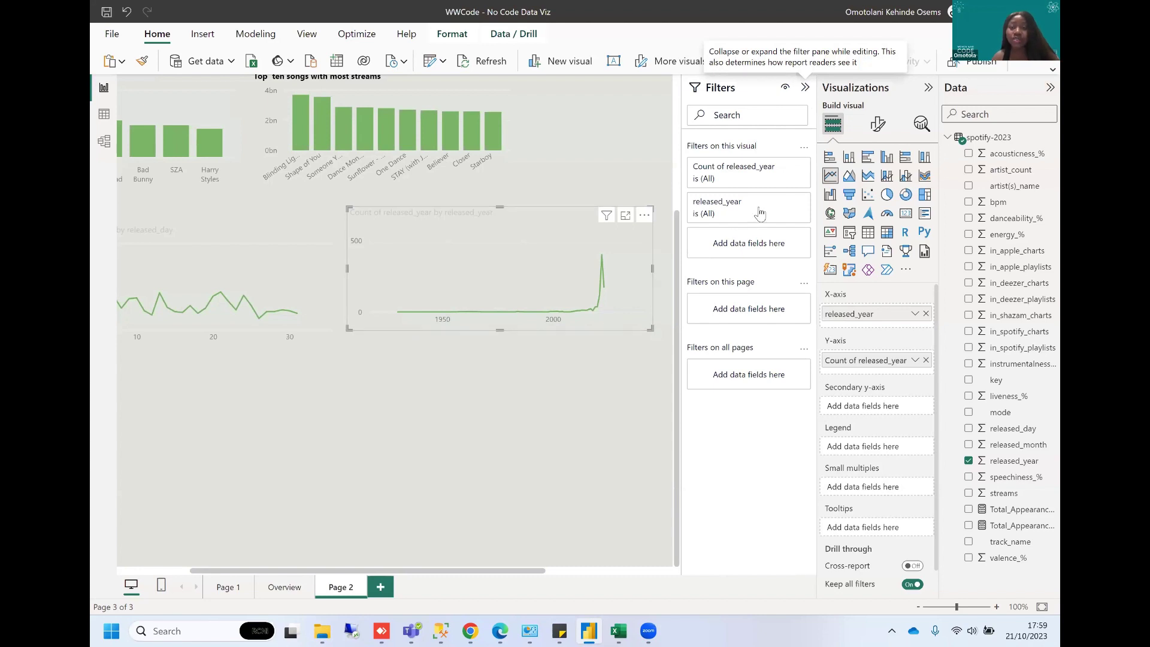
{"action": "left_click", "coordinate": [786, 205]}
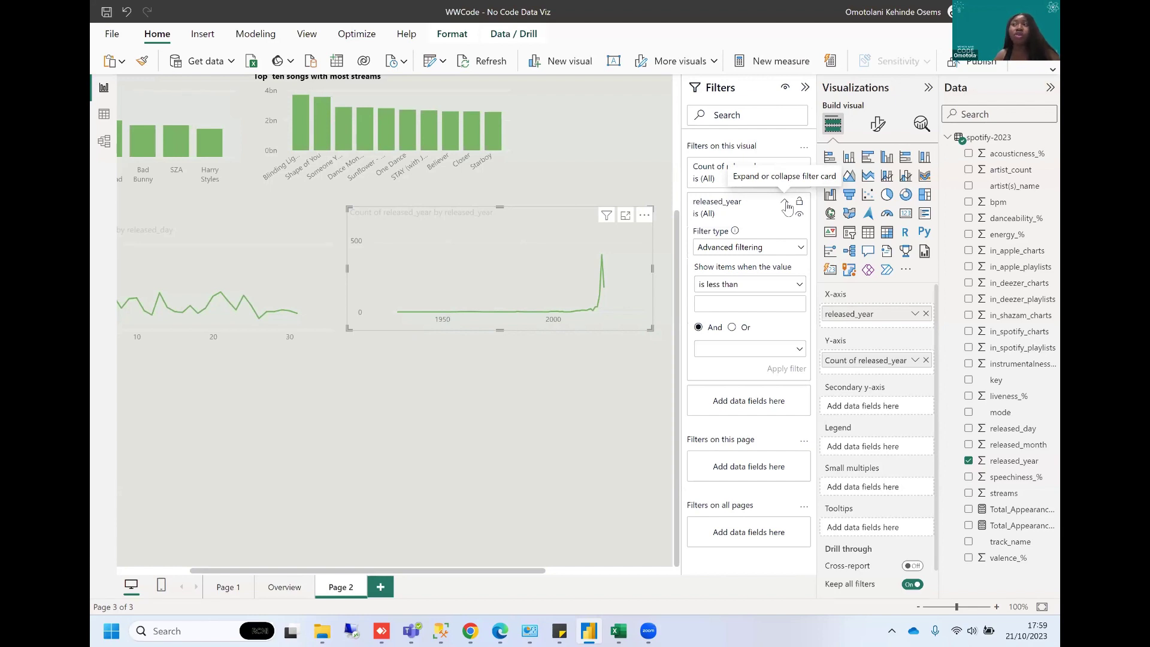
{"action": "left_click", "coordinate": [791, 247]}
{"action": "left_click", "coordinate": [708, 299]}
{"action": "left_click", "coordinate": [768, 282]}
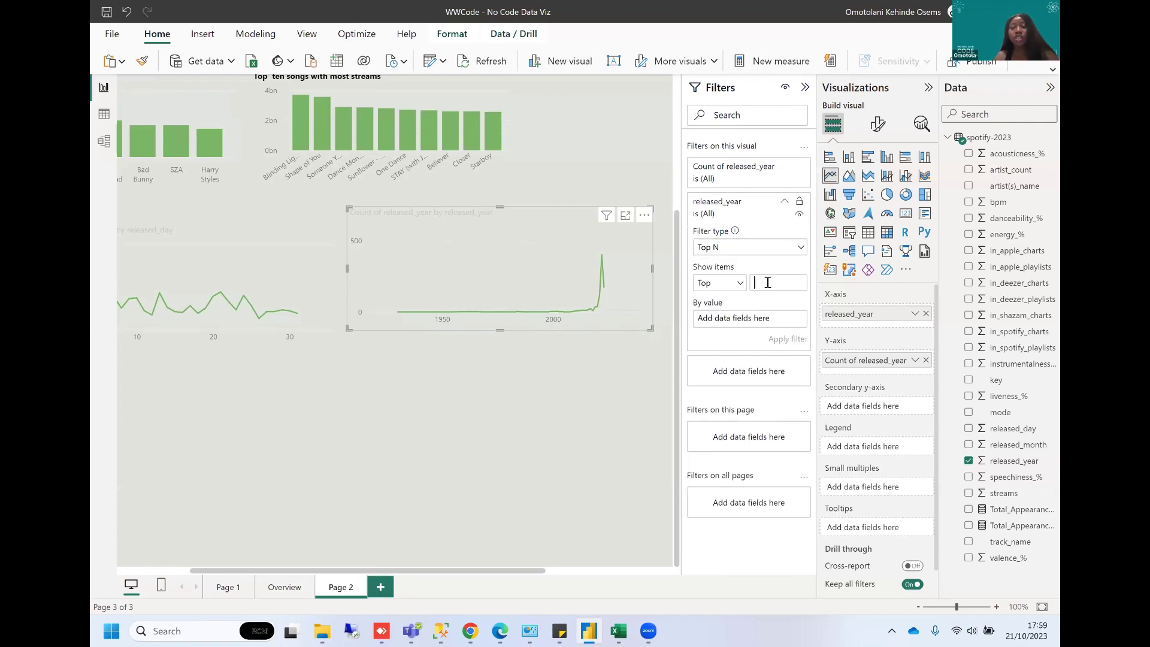
{"action": "type", "text": "10"}
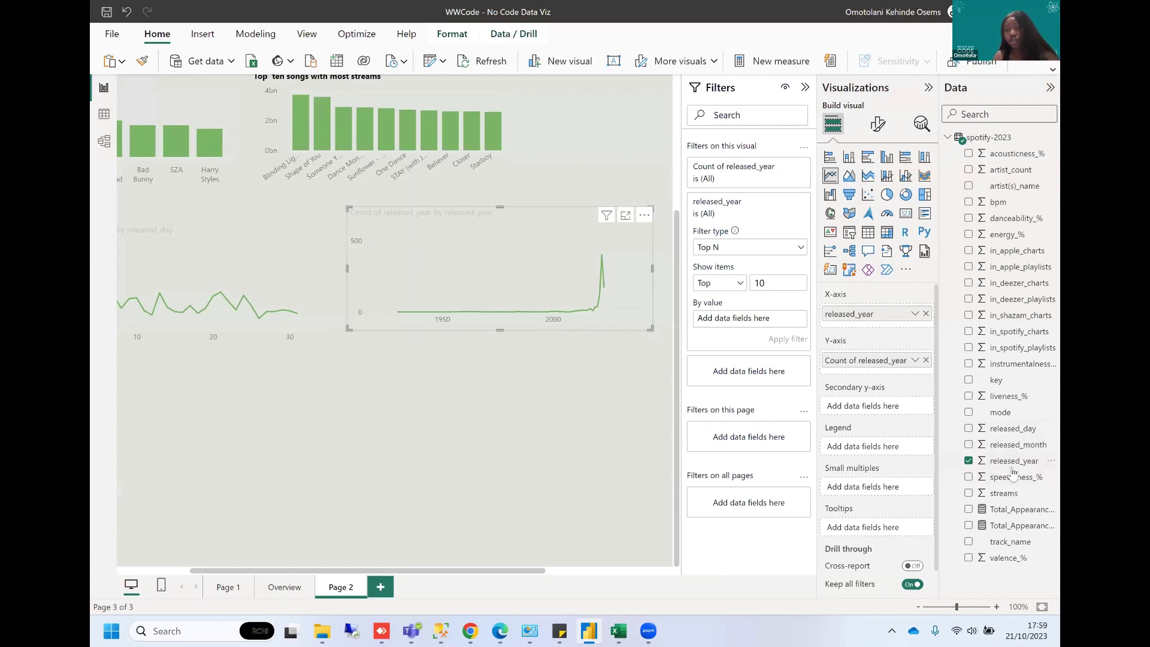
Rank the top 10 years by Count of released_year and apply the filter.
{"action": "left_click_drag", "start_coordinate": [1012, 470], "coordinate": [772, 322]}
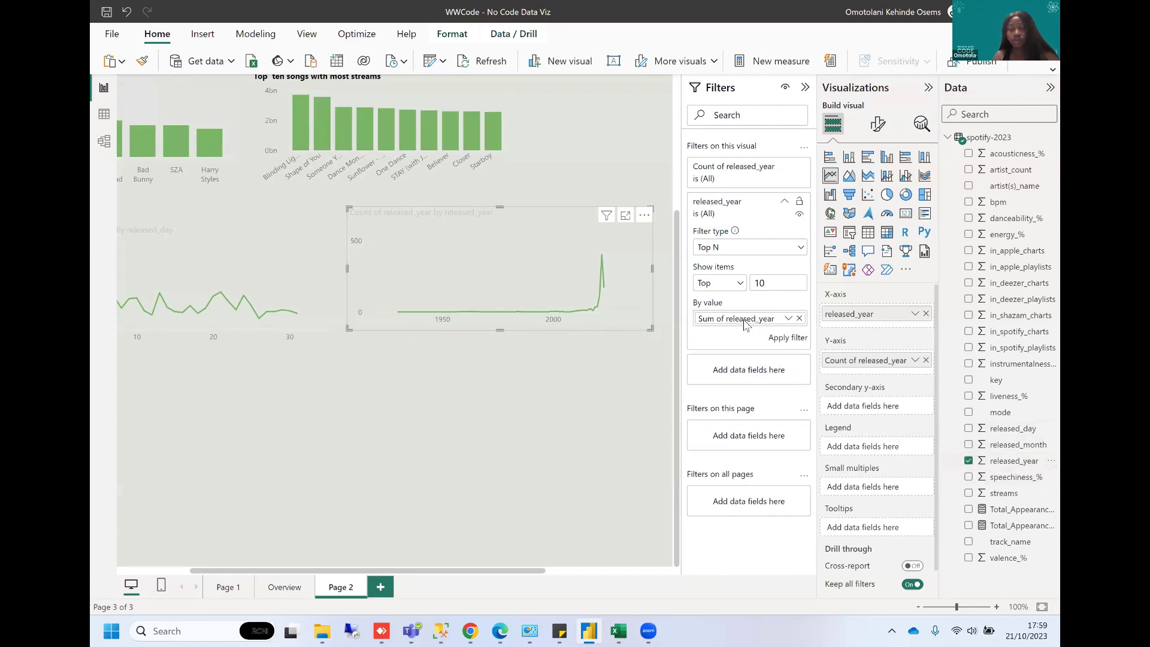
{"action": "left_click", "coordinate": [788, 318]}
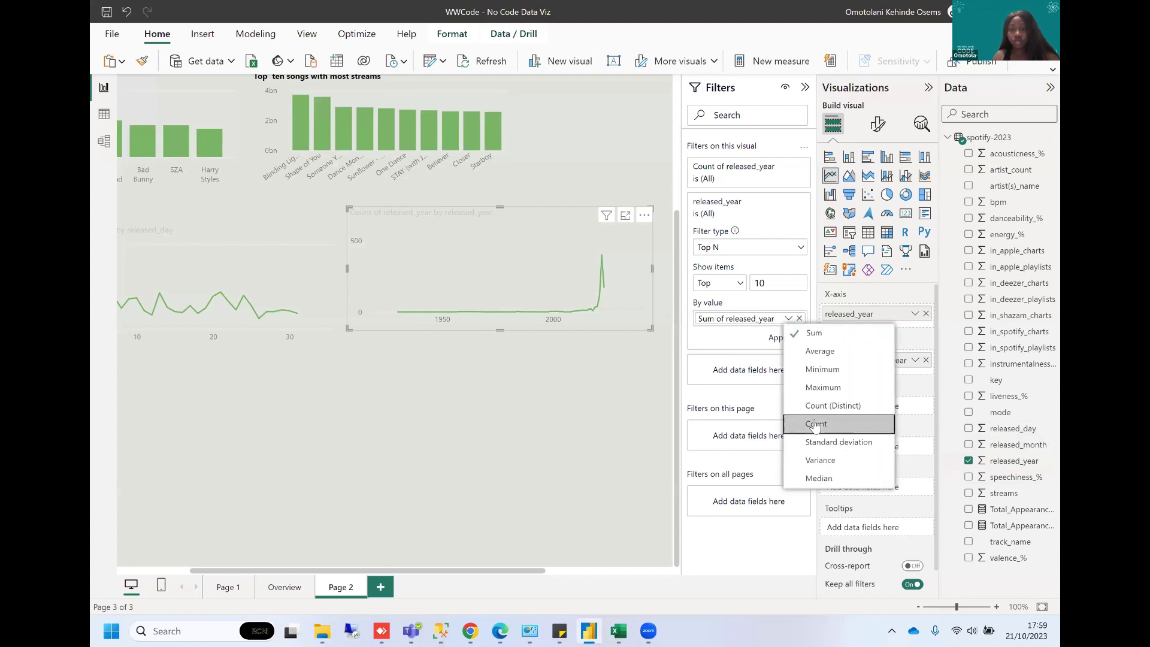
{"action": "left_click", "coordinate": [816, 424]}
{"action": "left_click", "coordinate": [786, 339]}
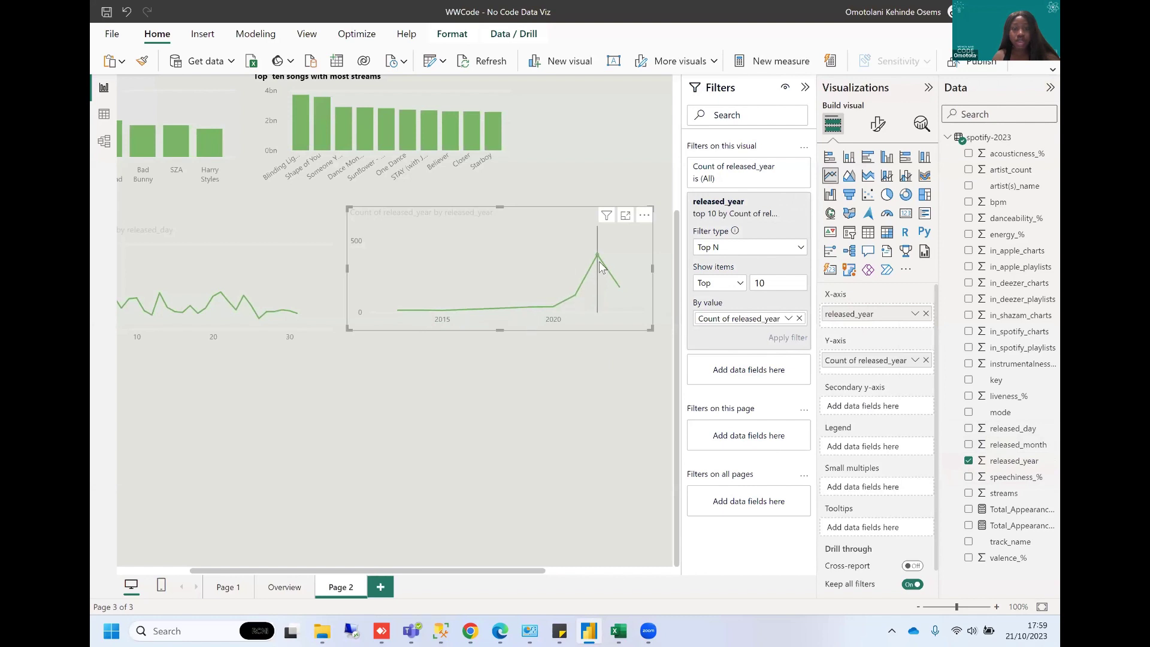
{"action": "mouse_move", "coordinate": [631, 293]}
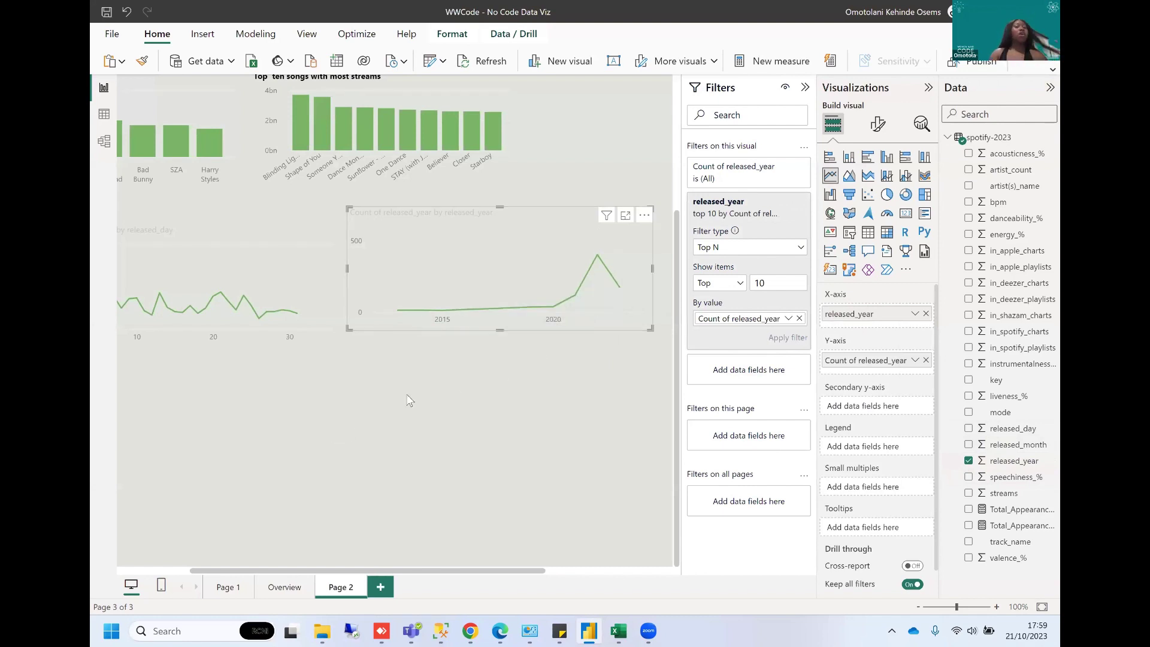
{"action": "scroll", "coordinate": [409, 259], "scroll_direction": "left", "scroll_amount": 3}
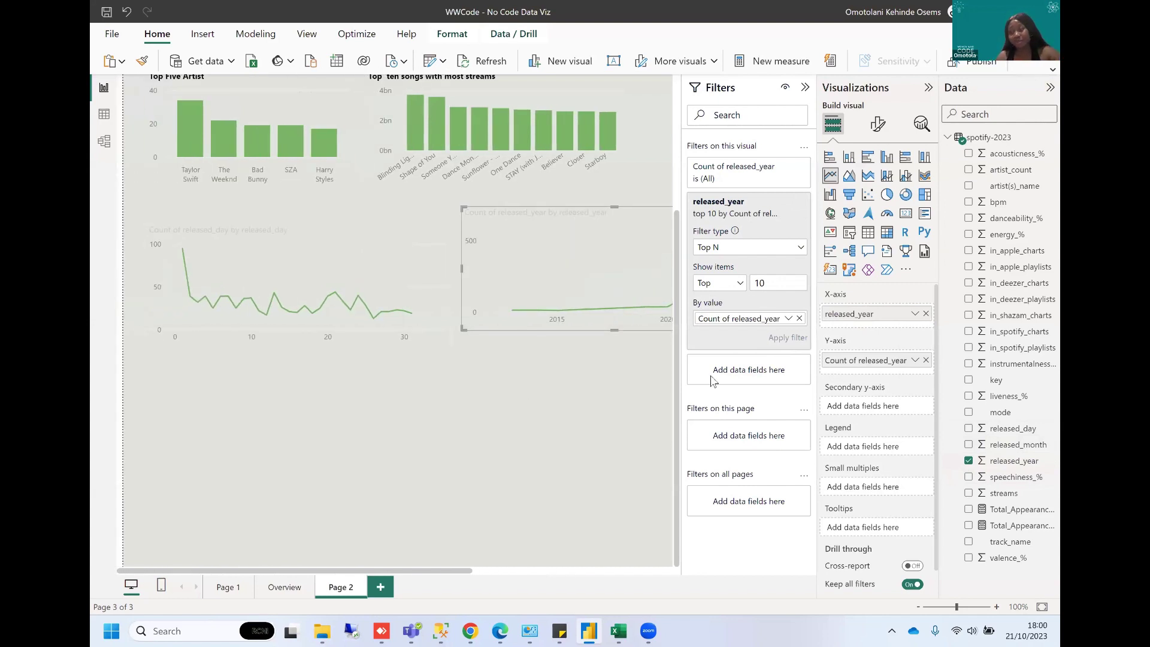
Collapse the Filters and Visualizations panes, deselect the line chart, and re-expand Visualizations.
{"action": "left_click", "coordinate": [806, 89]}
{"action": "left_click", "coordinate": [929, 88]}
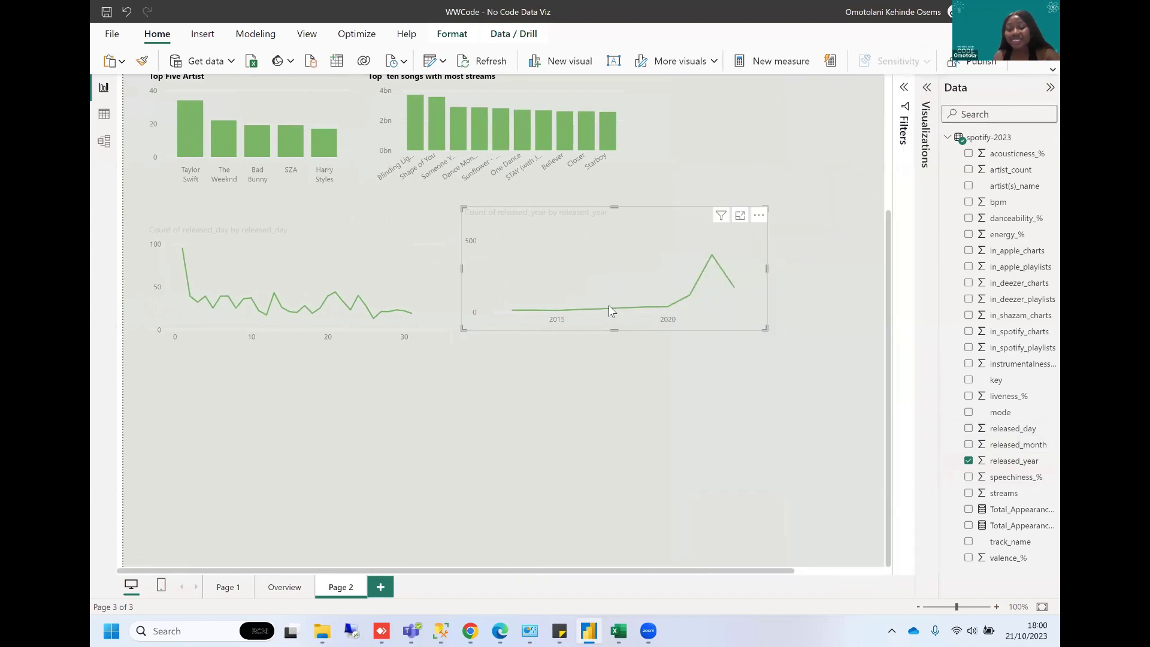
{"action": "left_click", "coordinate": [357, 452]}
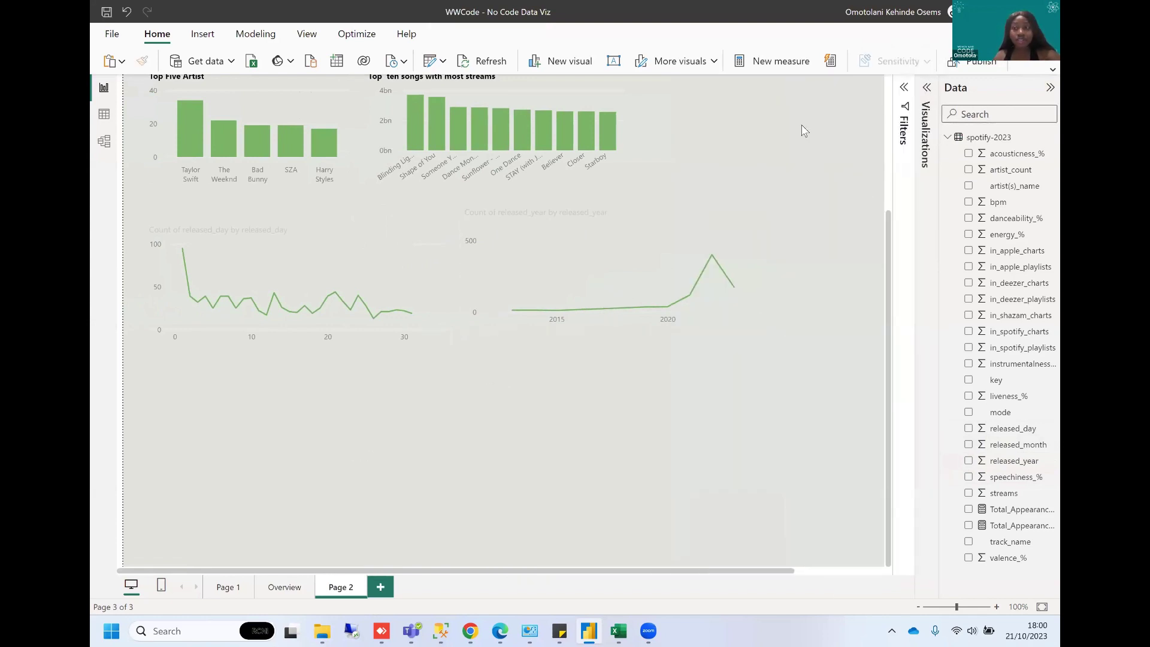
{"action": "left_click", "coordinate": [927, 90]}
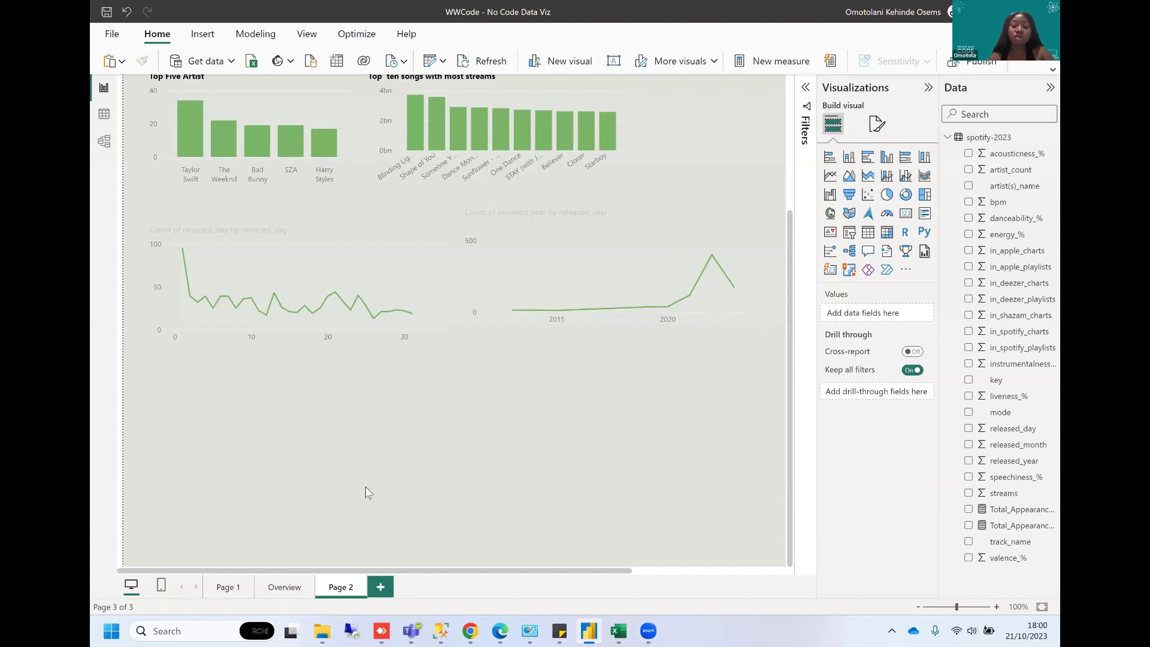
Add a scatter chart and size it at the lower left, below the line charts.
{"action": "left_click", "coordinate": [868, 194]}
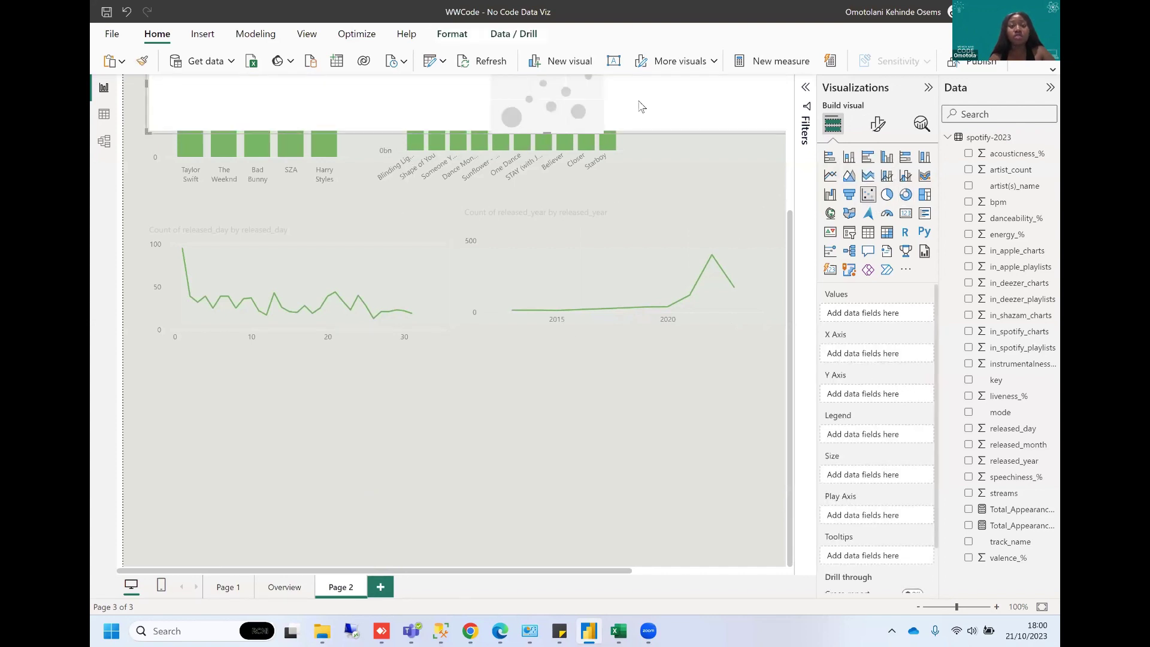
{"action": "left_click_drag", "start_coordinate": [640, 105], "coordinate": [187, 365]}
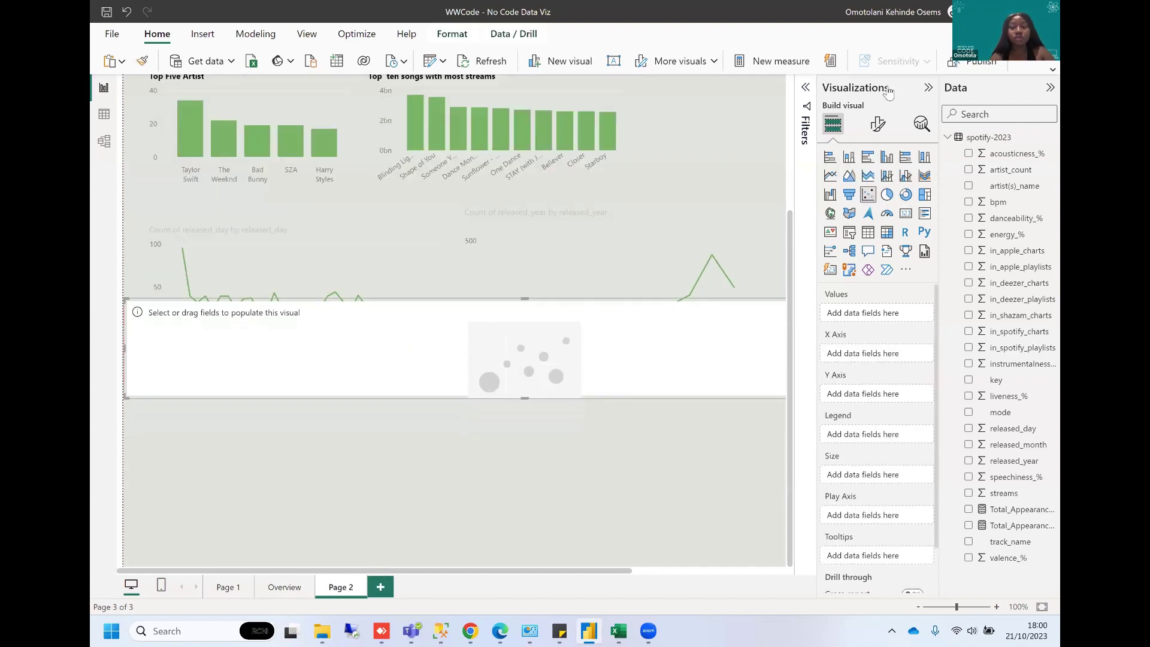
{"action": "left_click", "coordinate": [928, 87]}
{"action": "left_click", "coordinate": [1050, 87]}
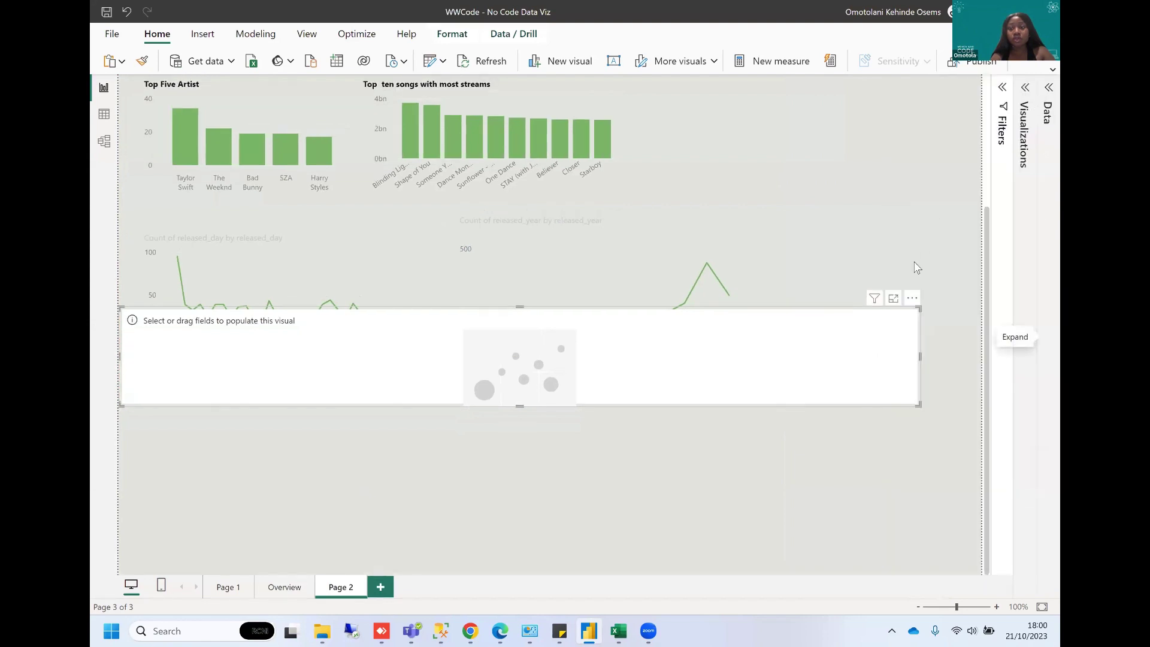
{"action": "left_click_drag", "start_coordinate": [918, 308], "coordinate": [558, 322]}
{"action": "left_click_drag", "start_coordinate": [559, 406], "coordinate": [429, 519]}
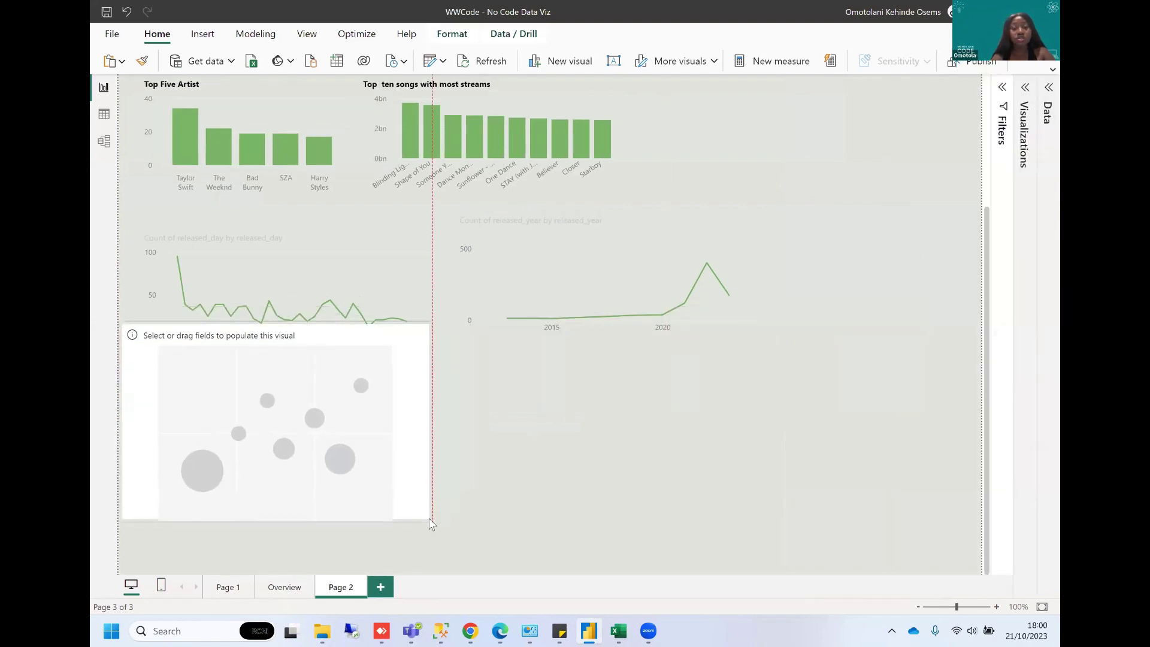
{"action": "left_click_drag", "start_coordinate": [354, 456], "coordinate": [392, 508]}
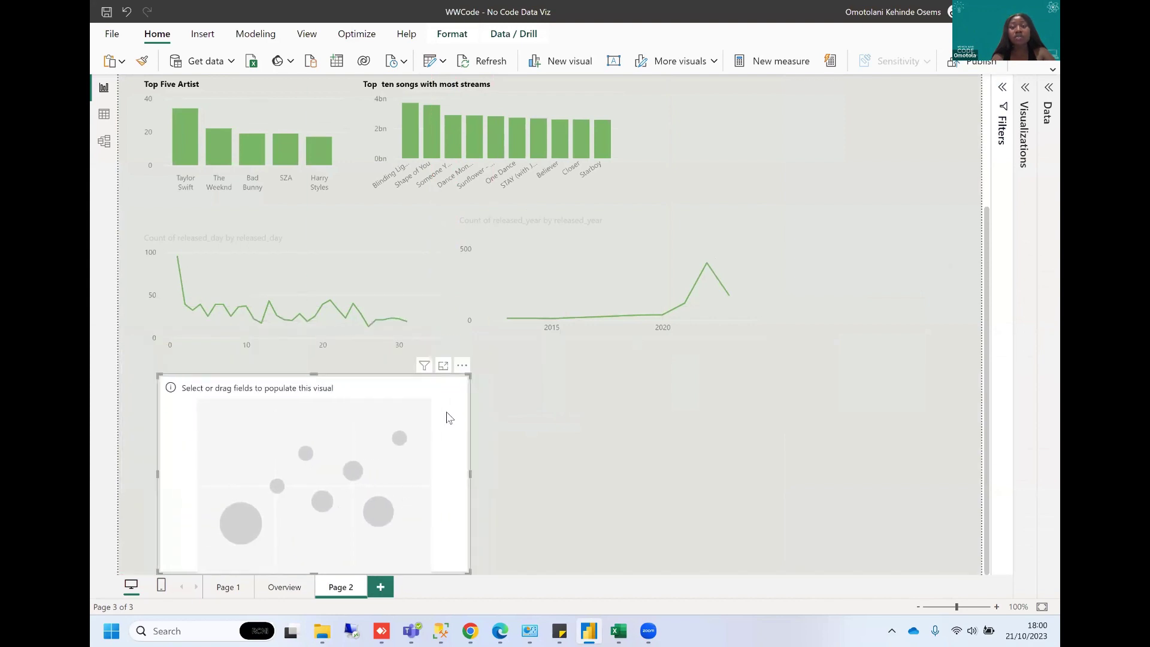
{"action": "left_click_drag", "start_coordinate": [468, 377], "coordinate": [419, 398]}
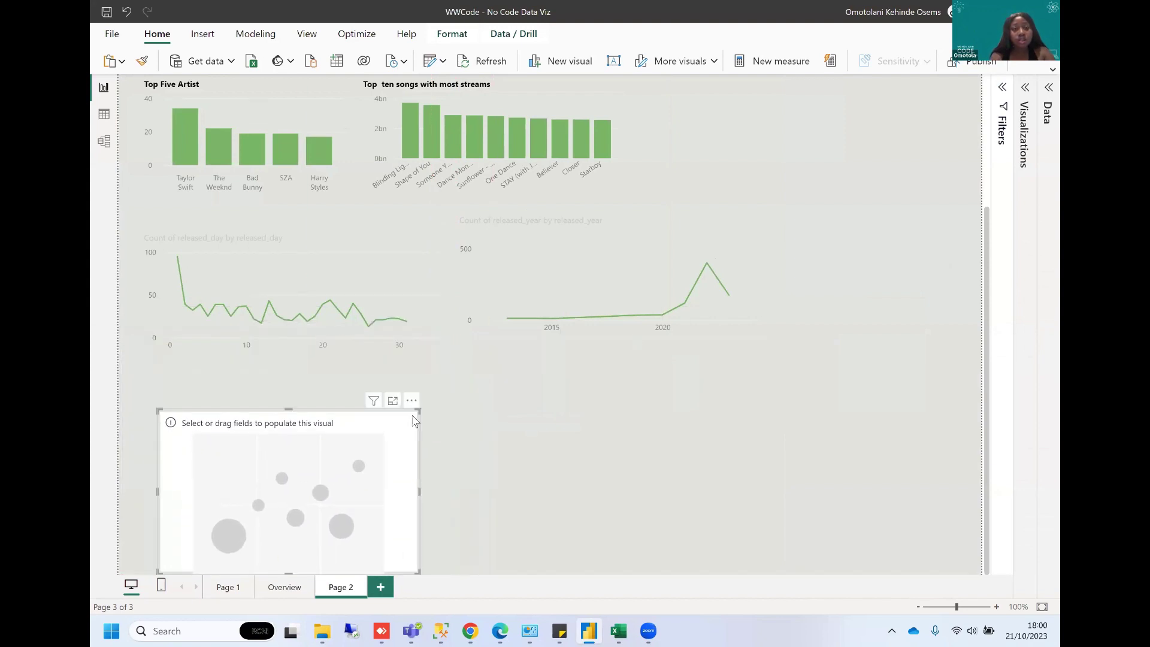
{"action": "left_click_drag", "start_coordinate": [341, 414], "coordinate": [326, 413]}
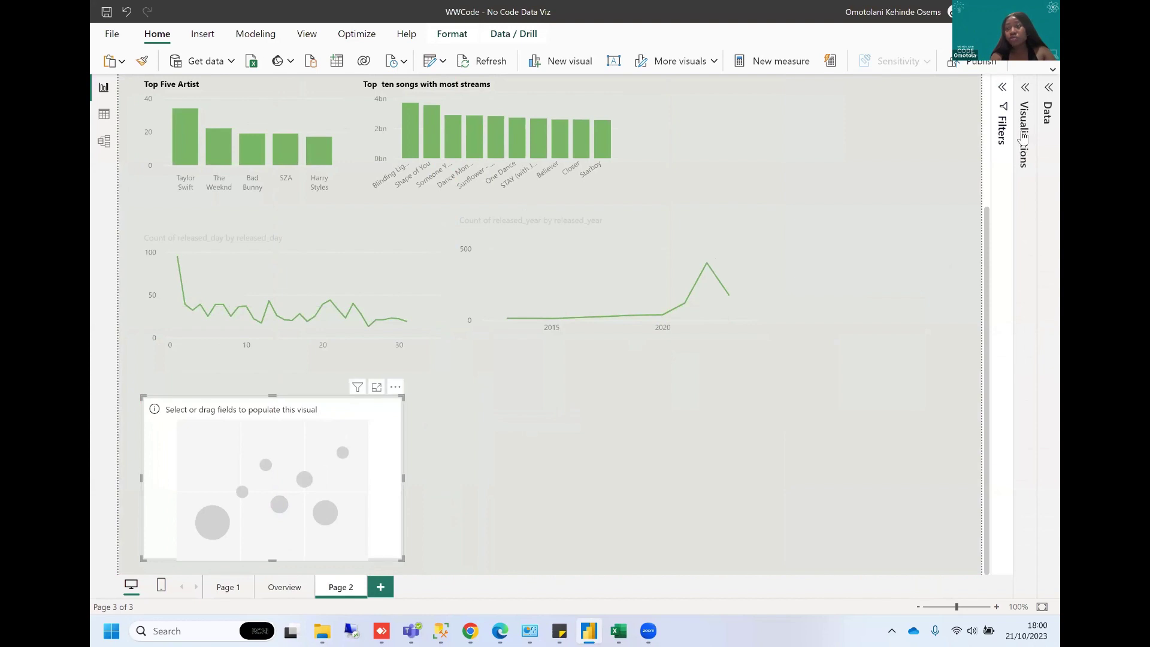
{"action": "left_click", "coordinate": [1025, 95]}
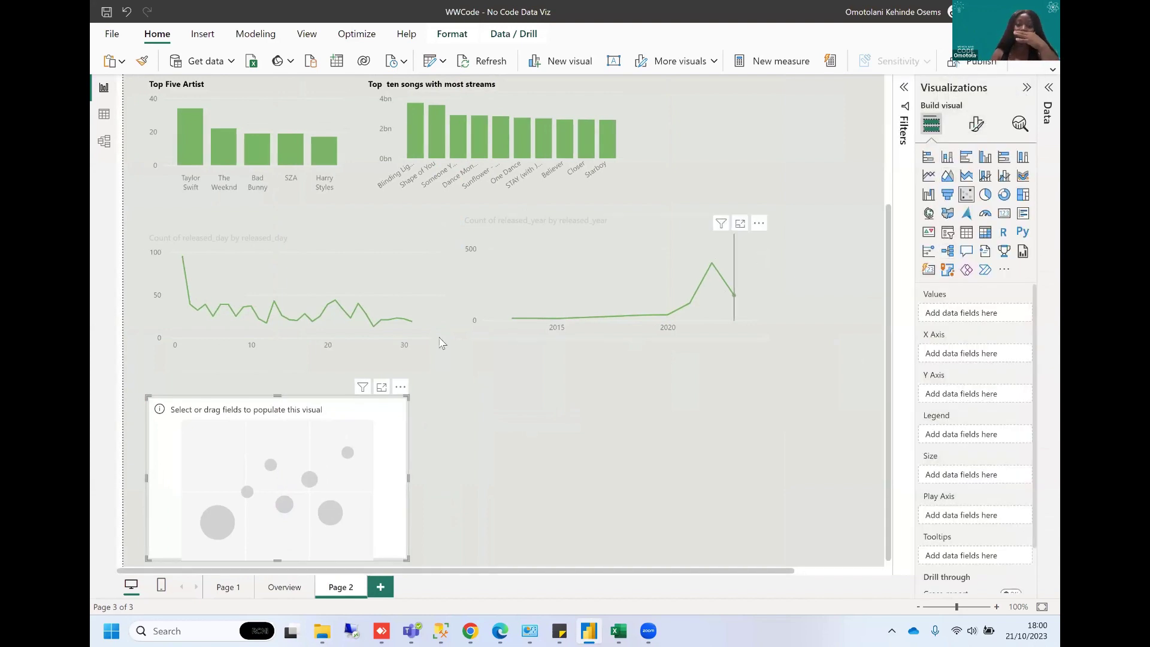
Plot Sum of streams against unsummarized danceability_% on the scatter chart.
{"action": "left_click", "coordinate": [367, 249]}
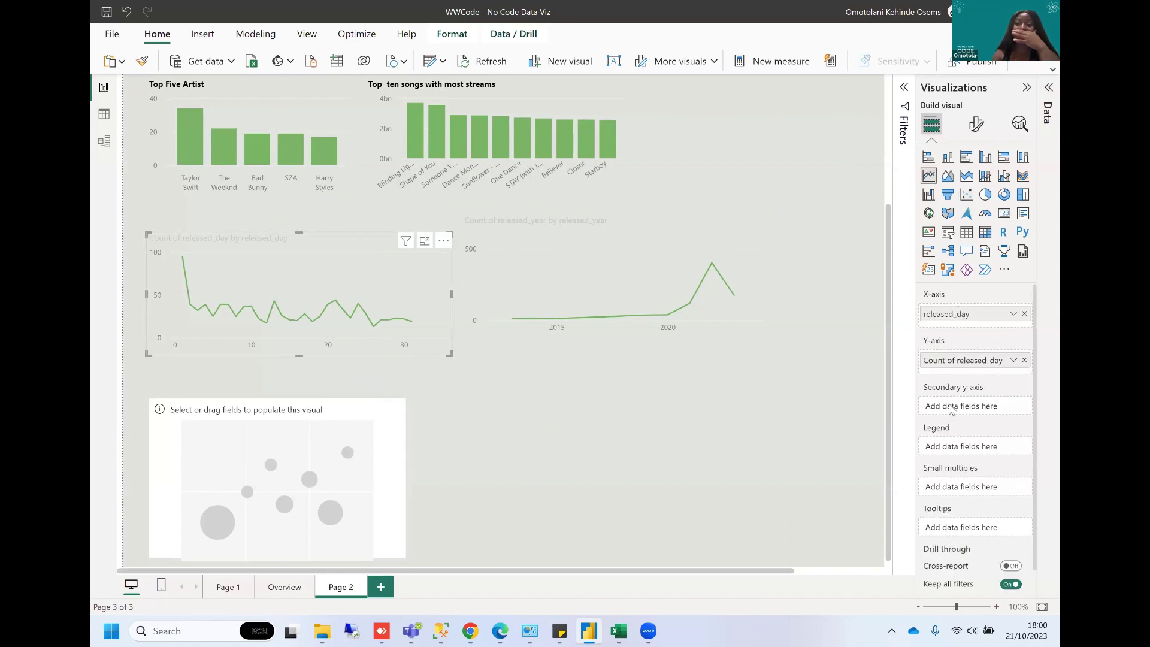
{"action": "left_click", "coordinate": [293, 450]}
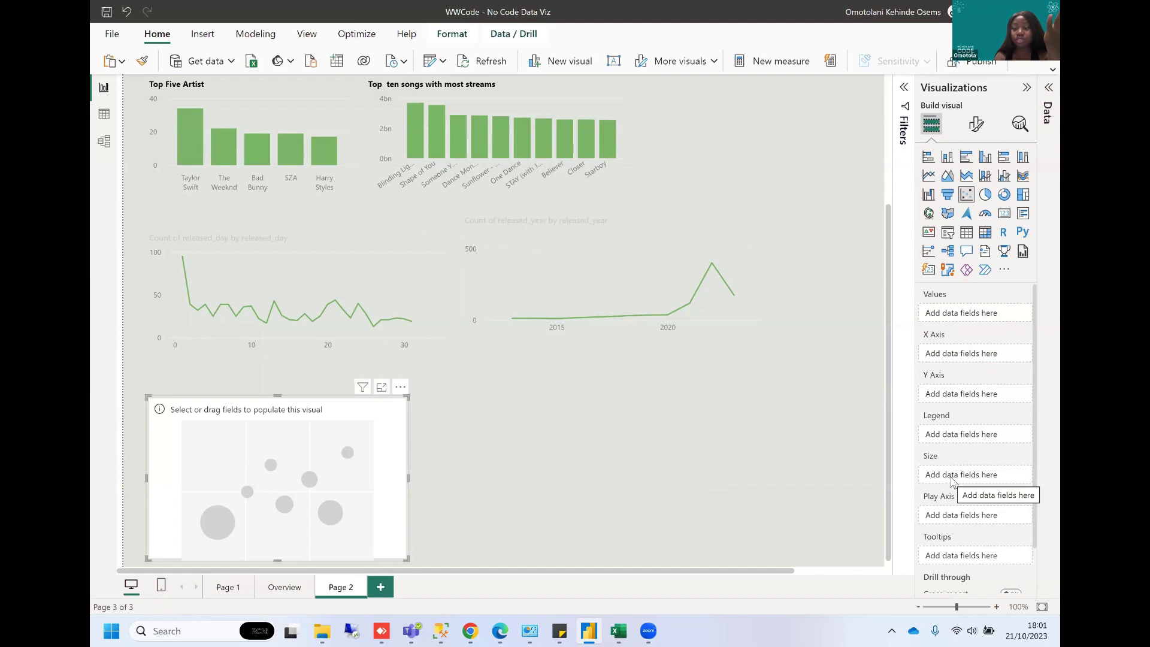
{"action": "scroll", "coordinate": [951, 515], "scroll_direction": "down", "scroll_amount": 1}
{"action": "scroll", "coordinate": [966, 467], "scroll_direction": "up", "scroll_amount": 1}
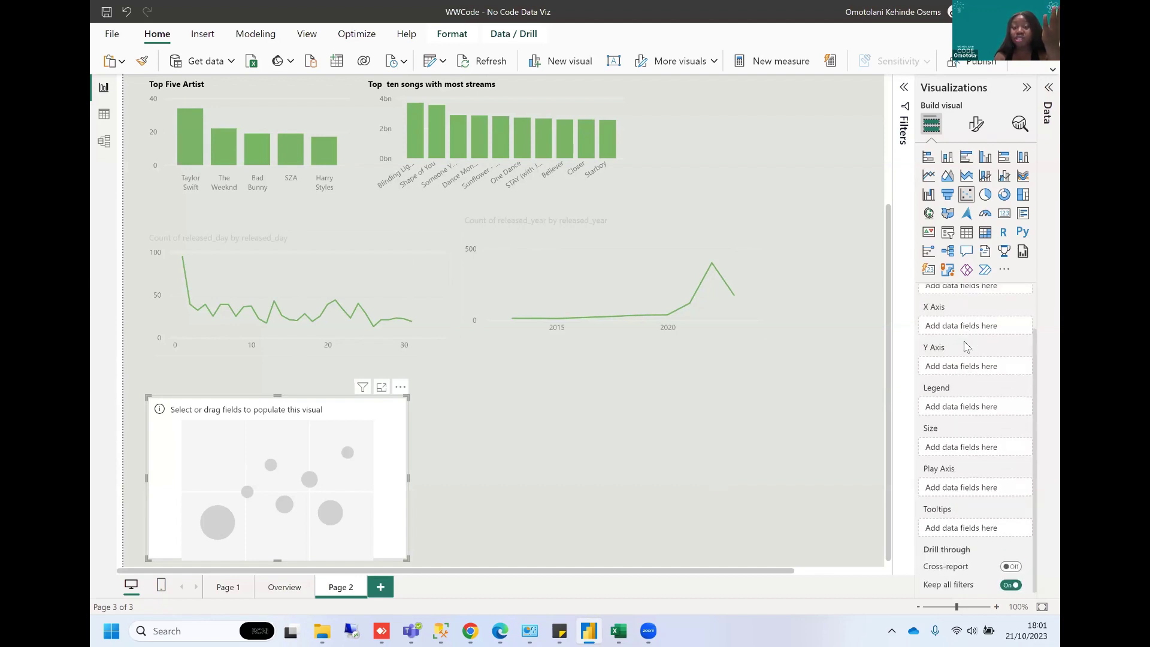
{"action": "left_click", "coordinate": [1047, 88]}
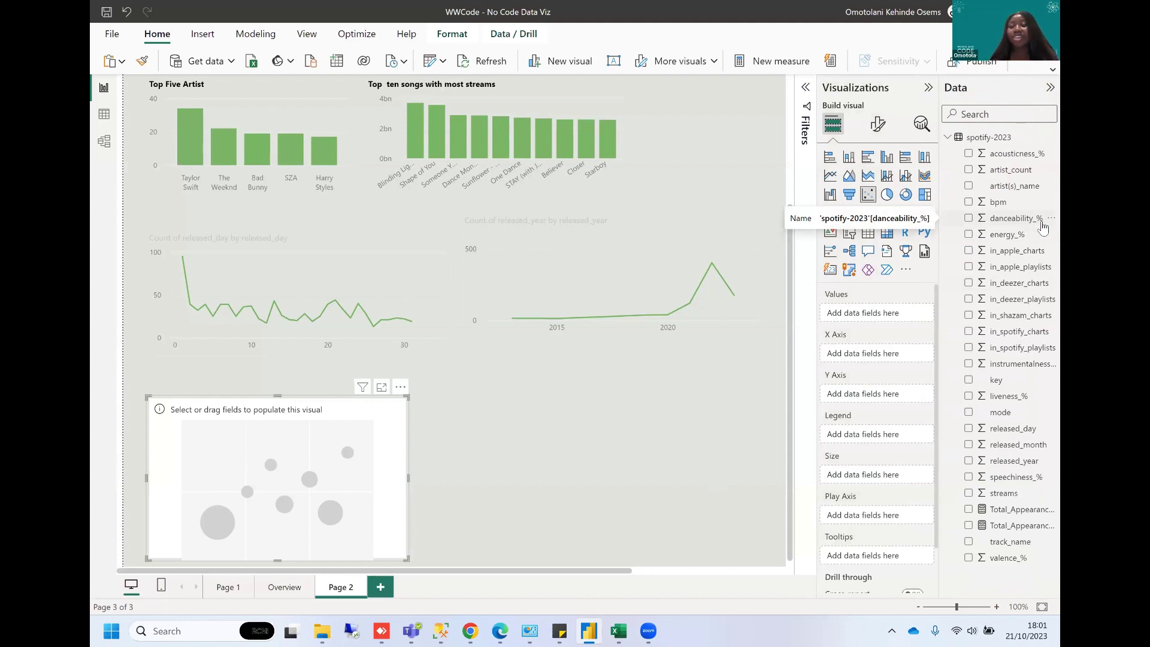
{"action": "left_click_drag", "start_coordinate": [1043, 226], "coordinate": [902, 359]}
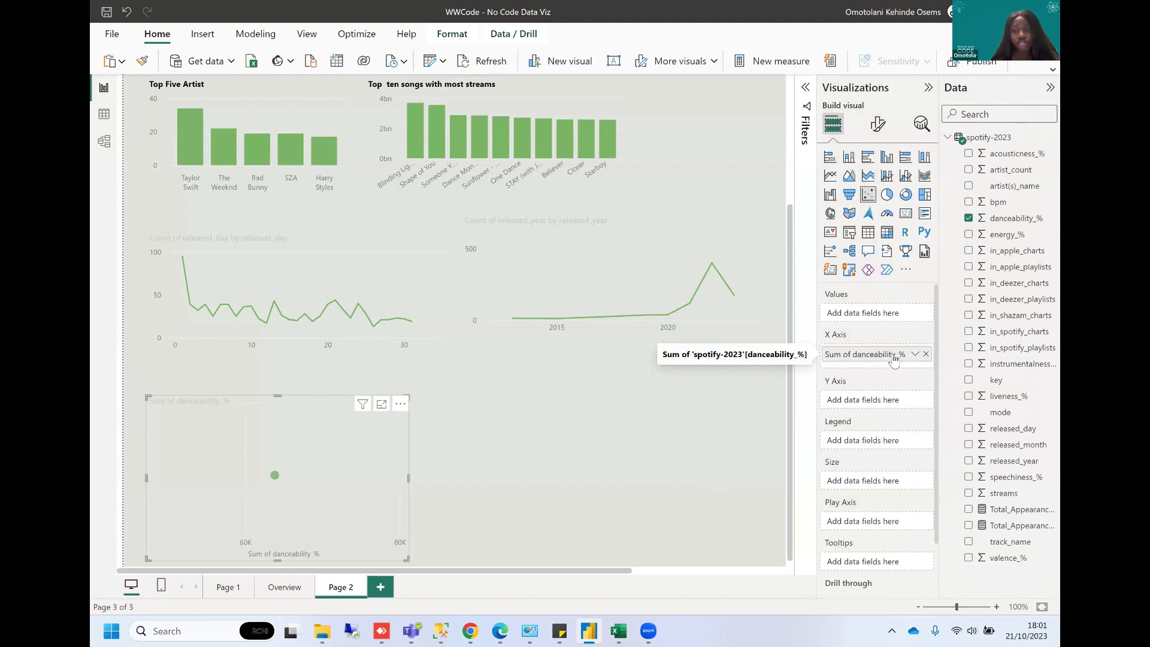
{"action": "right_click", "coordinate": [894, 359]}
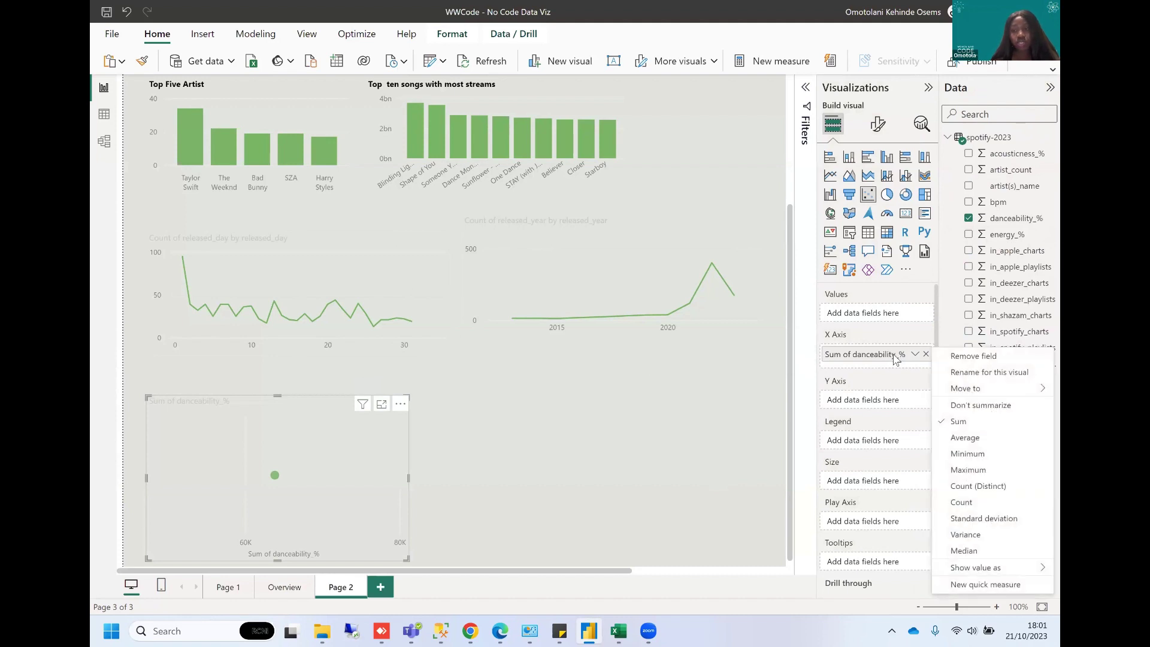
{"action": "left_click", "coordinate": [968, 405]}
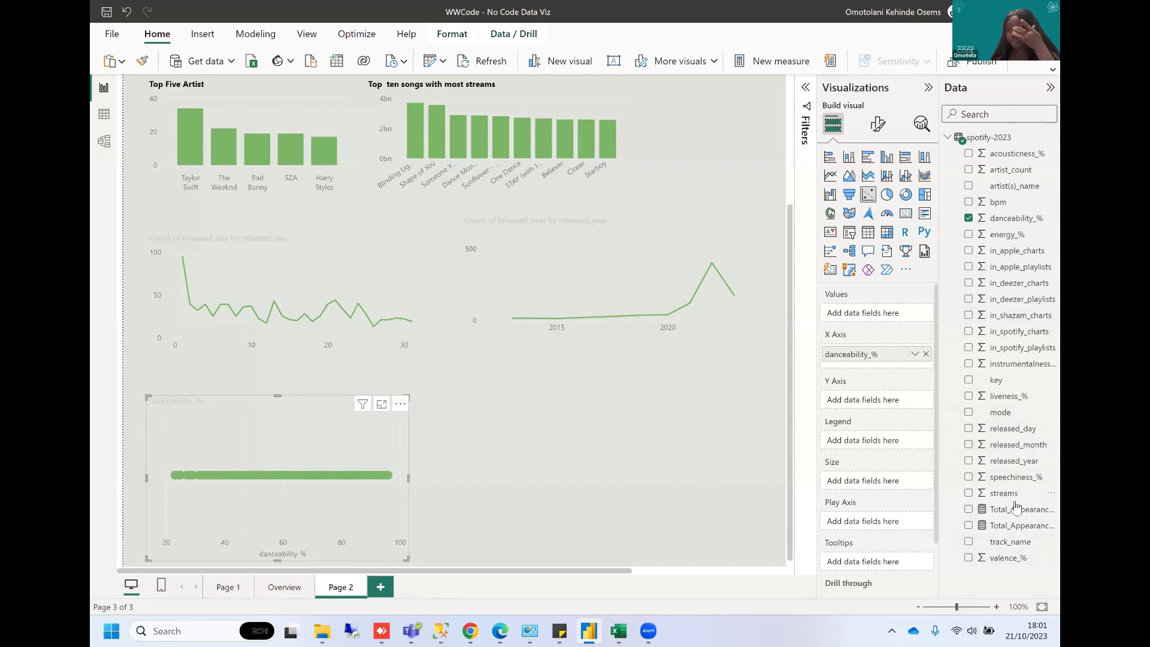
{"action": "left_click_drag", "start_coordinate": [1012, 499], "coordinate": [866, 405]}
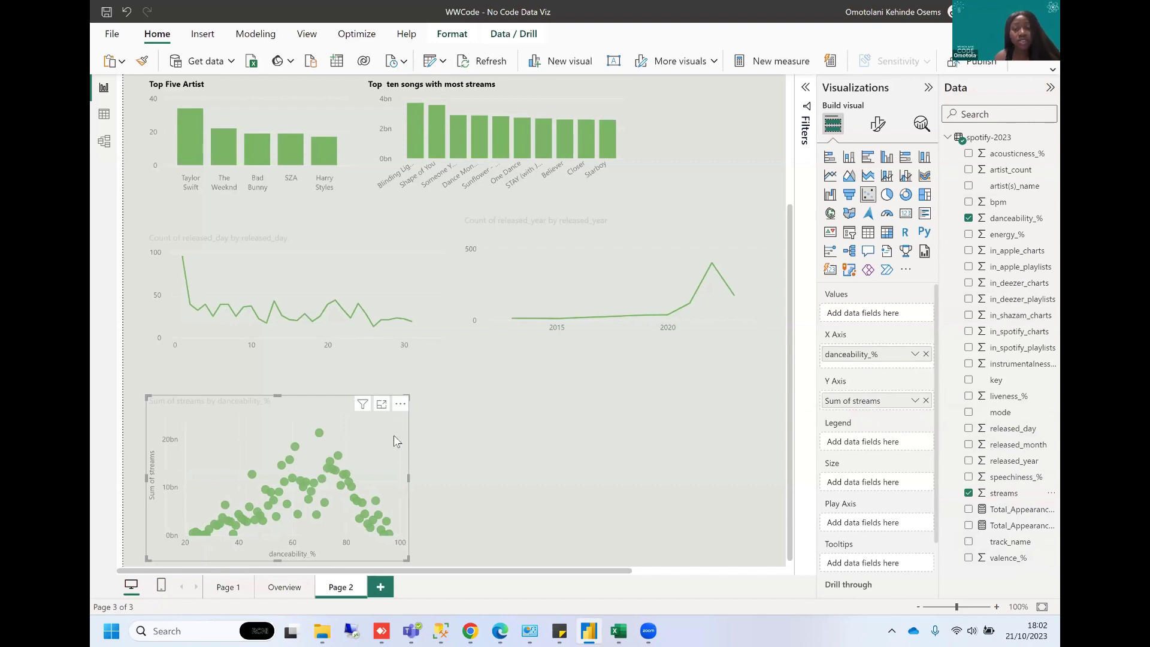
Duplicate the scatter chart with Copy visual and Ctrl+V, placing the copy to its right.
{"action": "right_click", "coordinate": [362, 436]}
{"action": "mouse_move", "coordinate": [407, 488]}
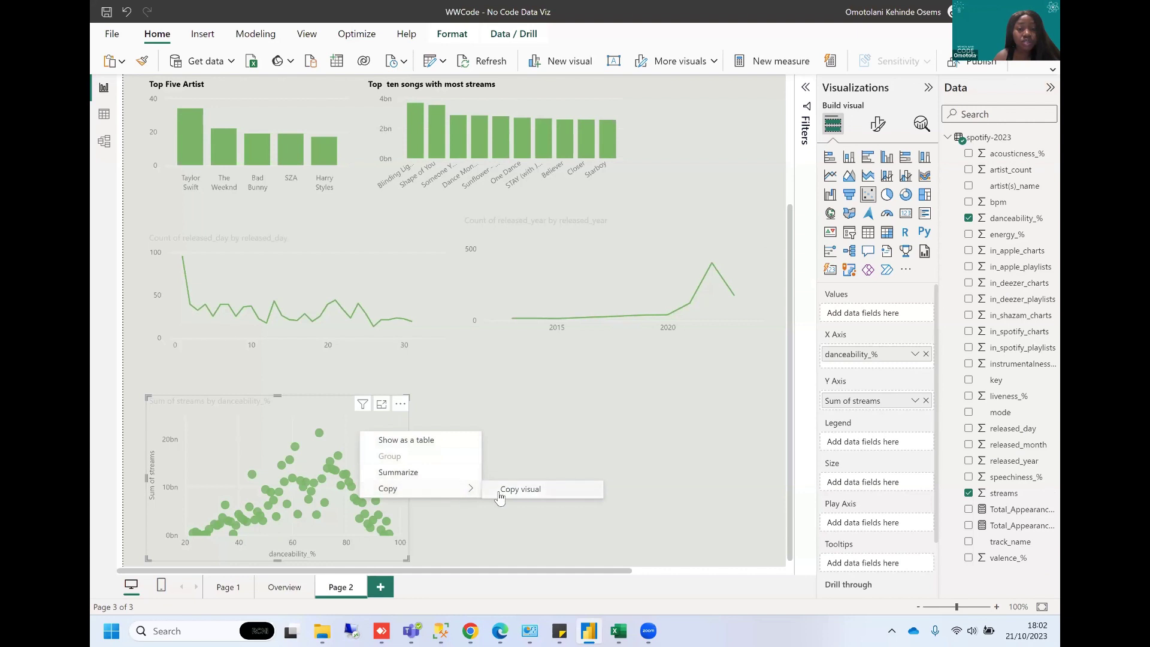
{"action": "left_click", "coordinate": [520, 489]}
{"action": "left_click", "coordinate": [549, 479]}
{"action": "key", "text": "ctrl+v"}
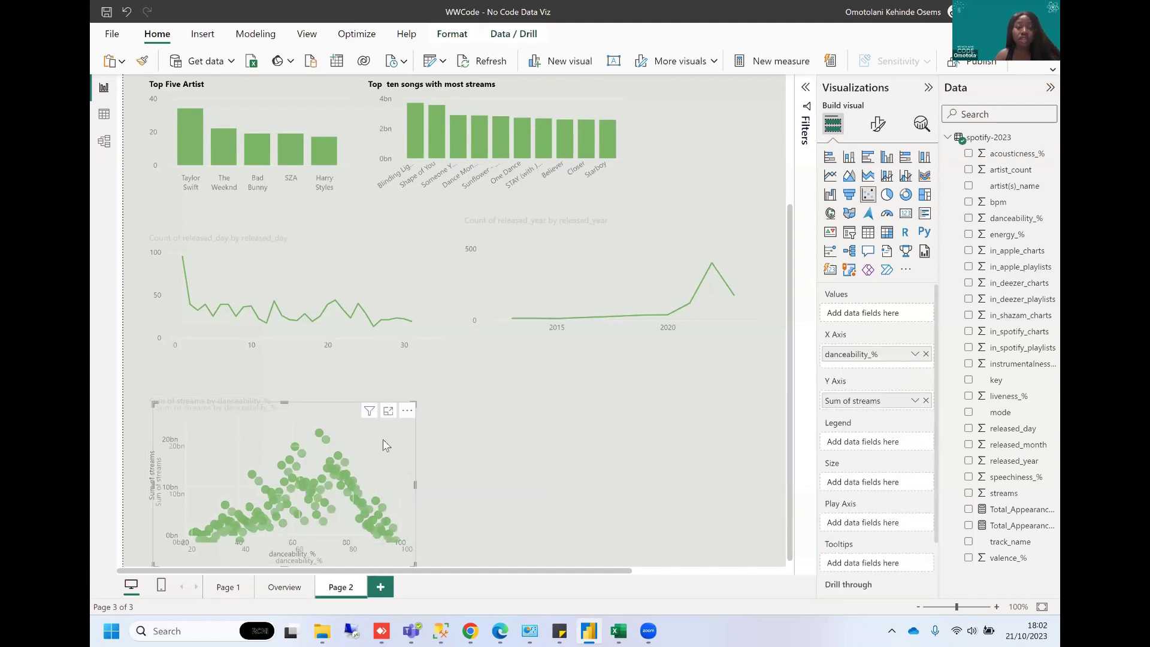
{"action": "left_click_drag", "start_coordinate": [383, 445], "coordinate": [674, 435]}
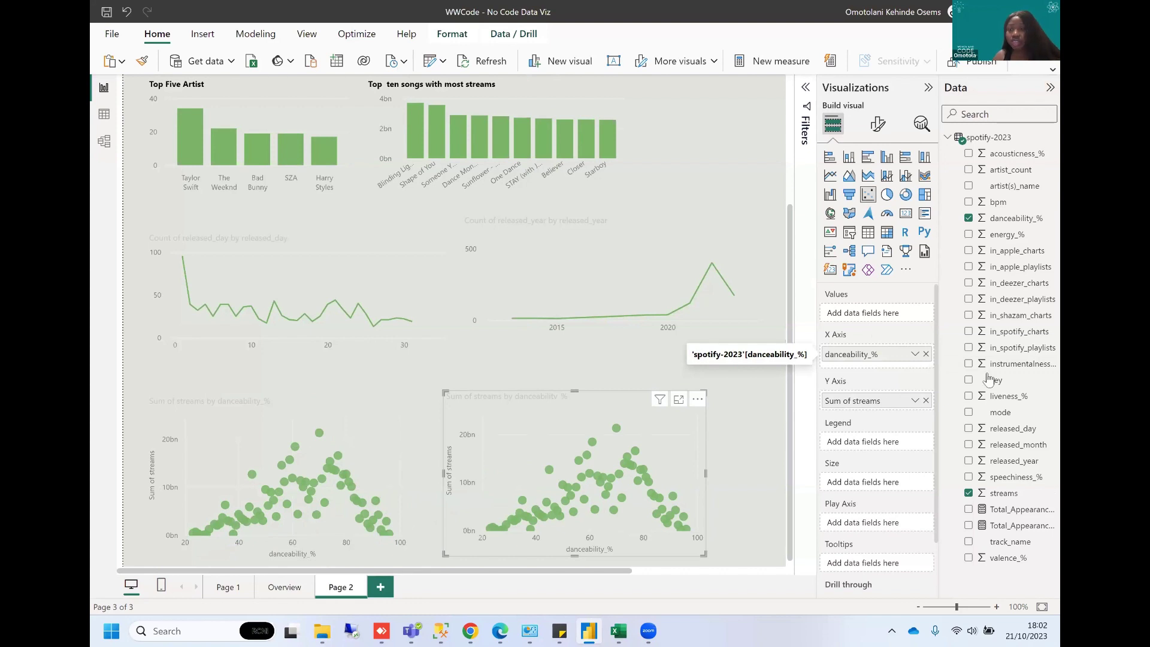
Replace the copy's X axis with liveness_% set to Don't summarize.
{"action": "left_click", "coordinate": [927, 354]}
{"action": "left_click_drag", "start_coordinate": [1009, 396], "coordinate": [879, 360]}
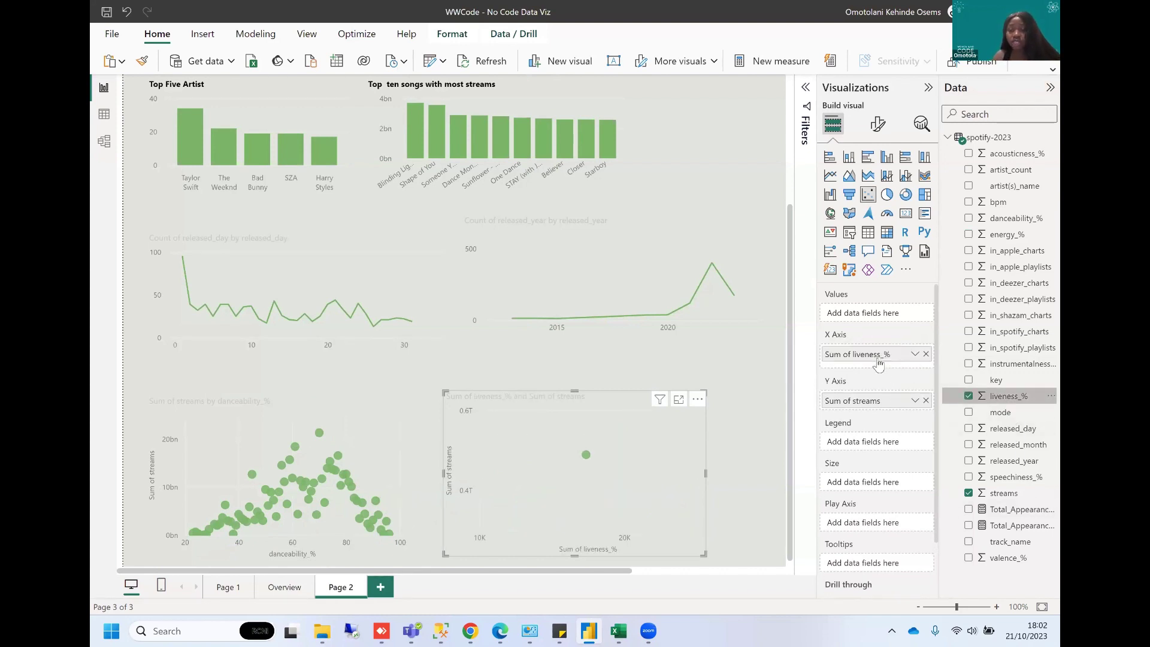
{"action": "right_click", "coordinate": [878, 362]}
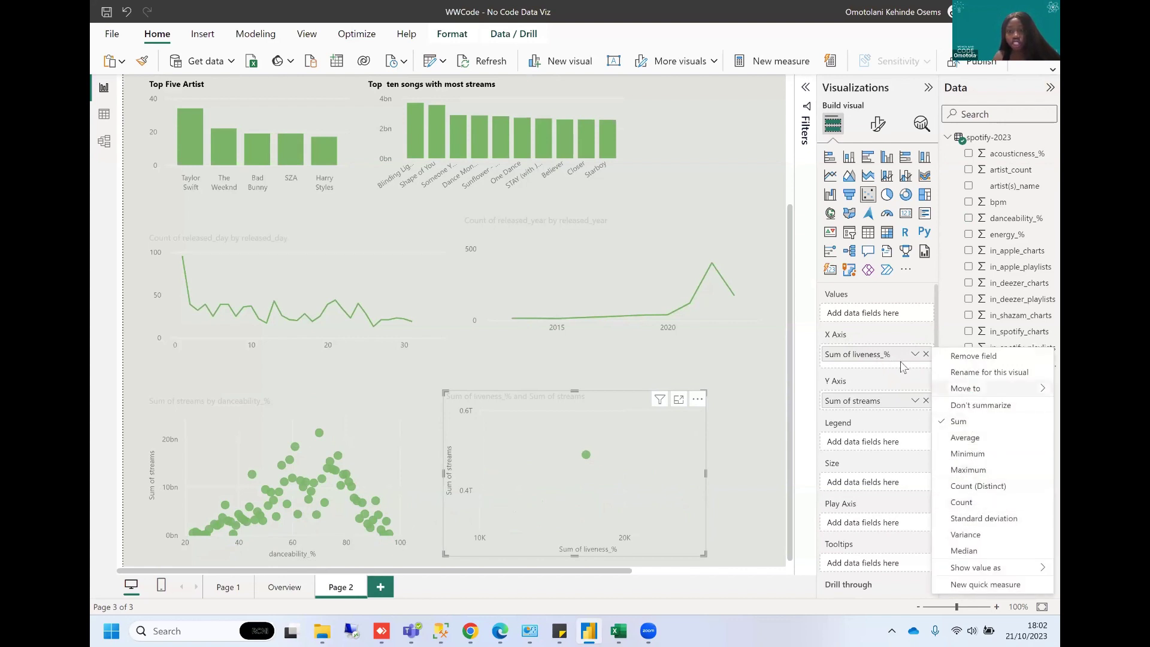
{"action": "left_click", "coordinate": [977, 406]}
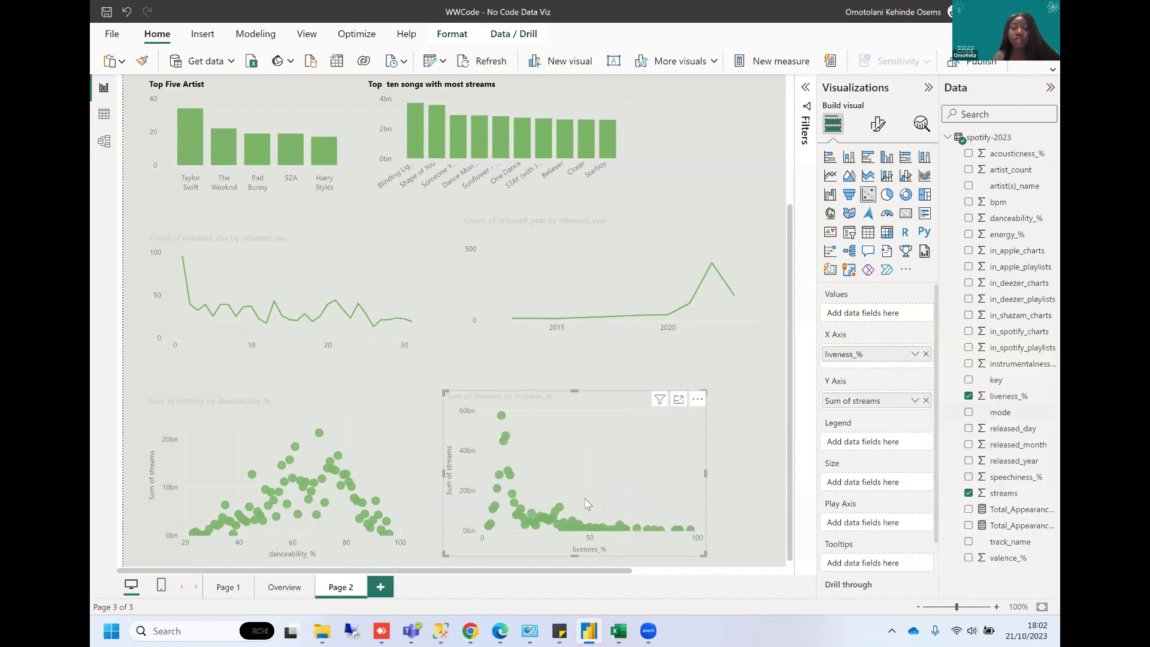
{"action": "scroll", "coordinate": [490, 196], "scroll_direction": "up", "scroll_amount": 3}
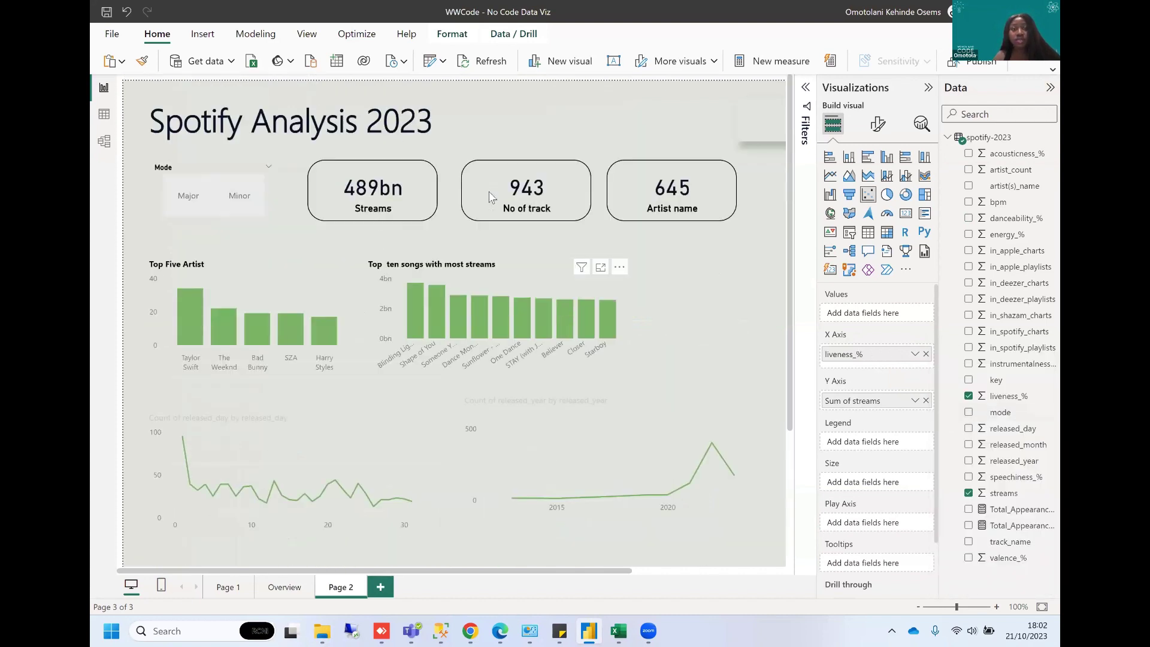
{"action": "left_click", "coordinate": [199, 210]}
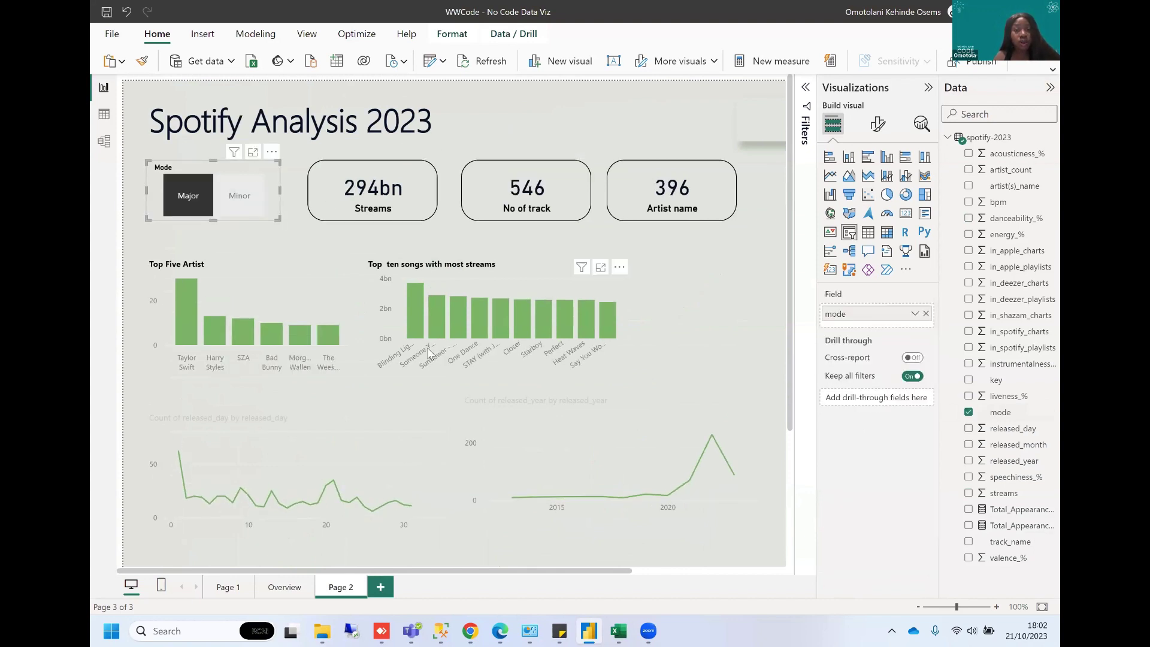
{"action": "scroll", "coordinate": [429, 353], "scroll_direction": "down", "scroll_amount": 3}
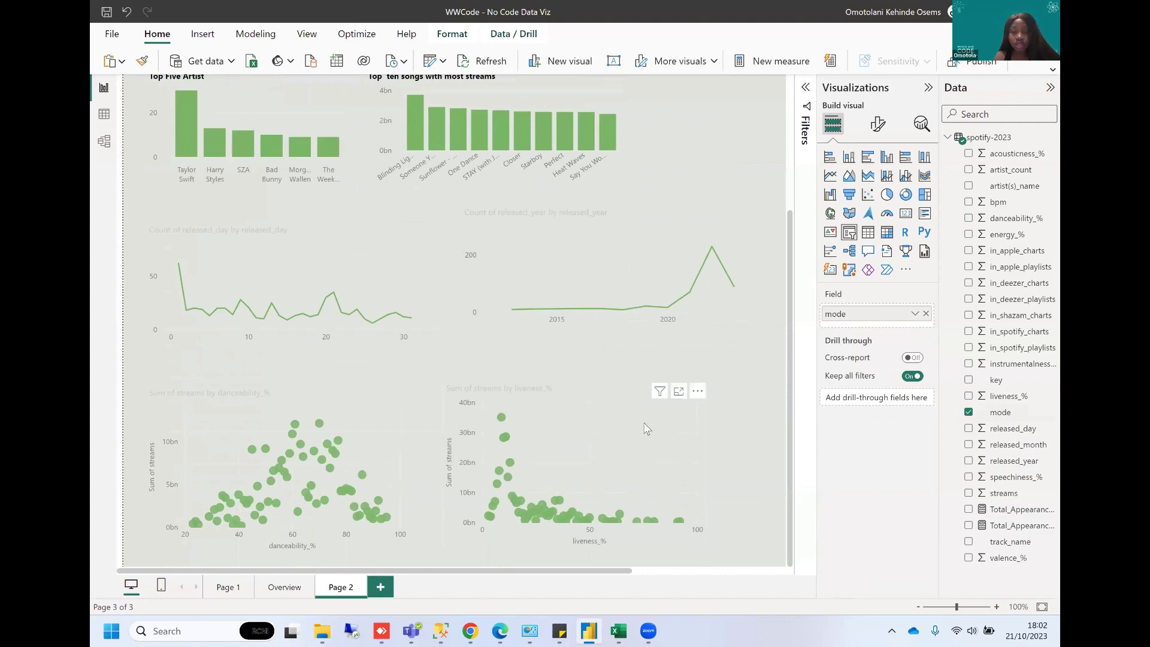
{"action": "scroll", "coordinate": [191, 177], "scroll_direction": "up", "scroll_amount": 3}
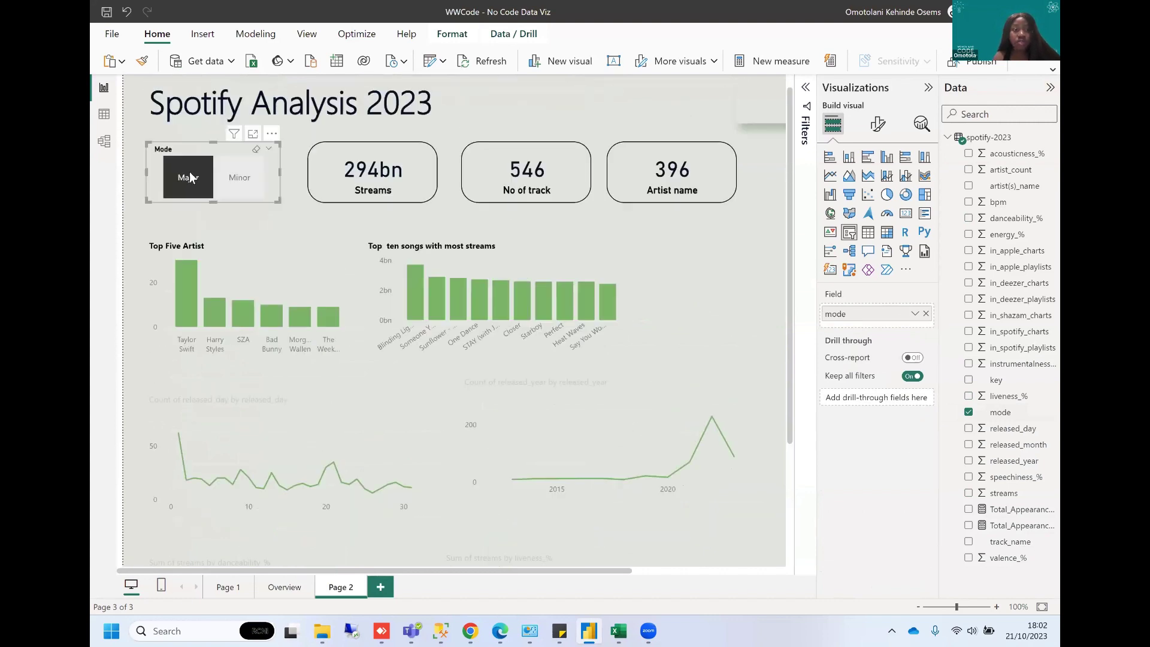
{"action": "left_click", "coordinate": [189, 177]}
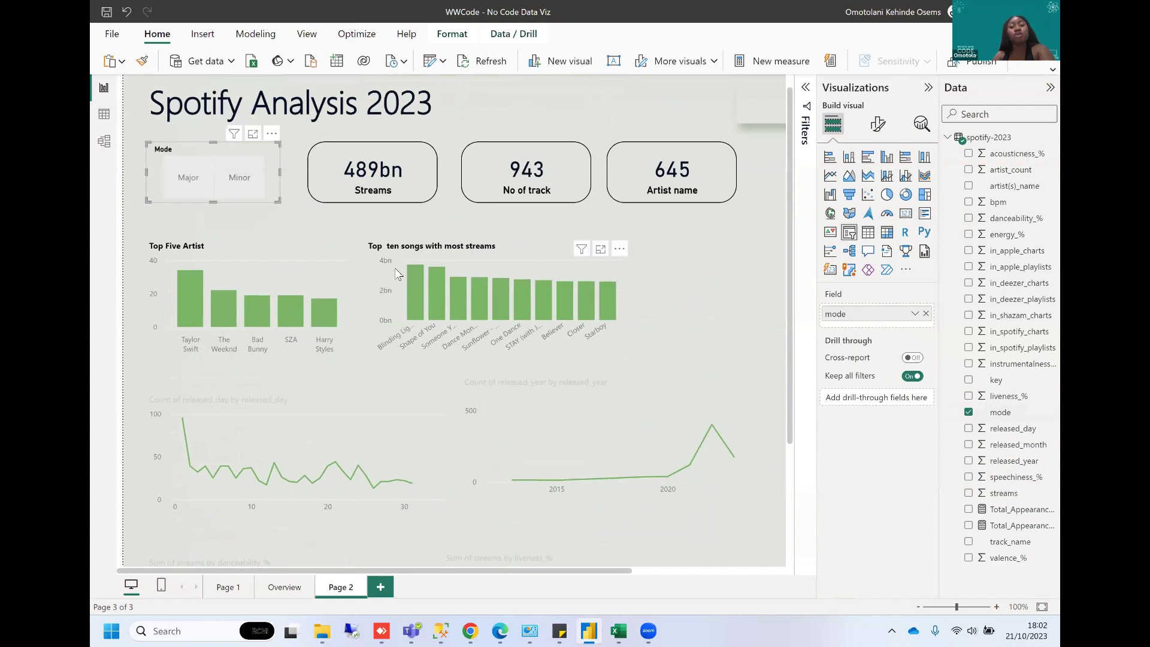
{"action": "scroll", "coordinate": [394, 268], "scroll_direction": "down", "scroll_amount": 3}
{"action": "left_click", "coordinate": [697, 392]}
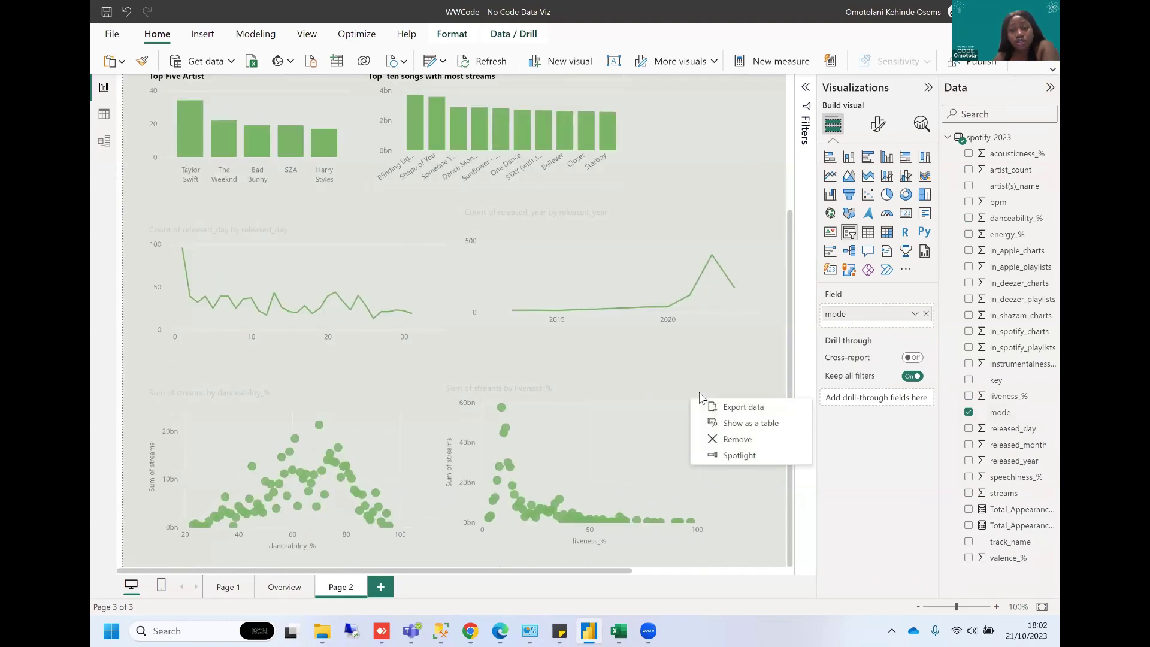
{"action": "left_click", "coordinate": [662, 409]}
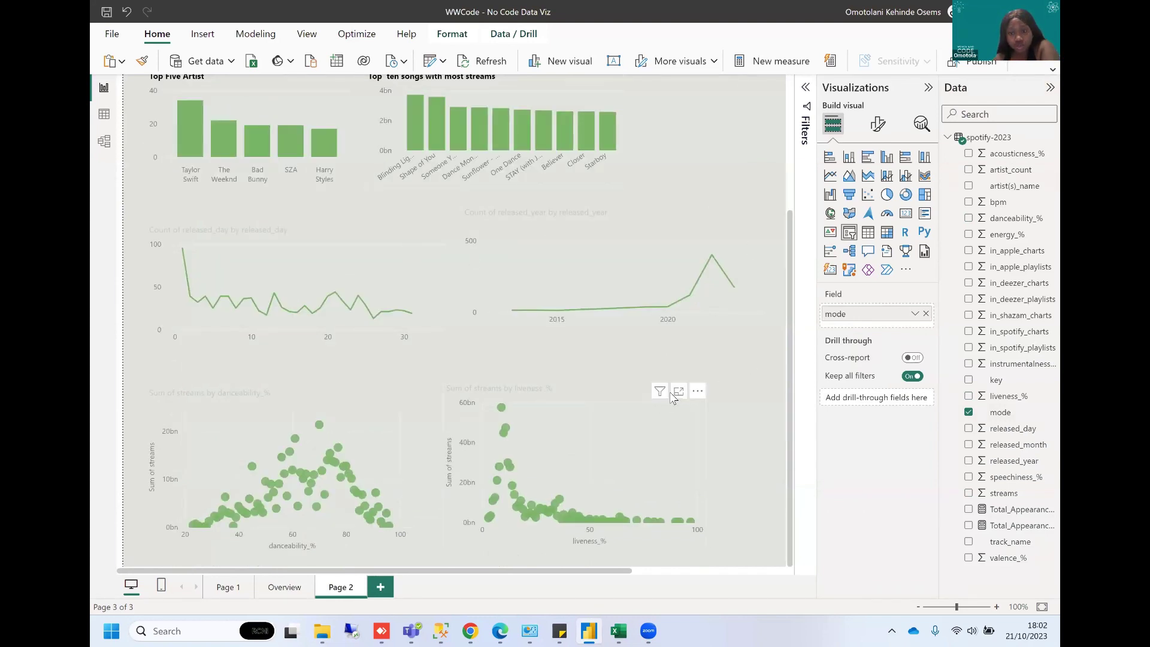
{"action": "left_click", "coordinate": [599, 410]}
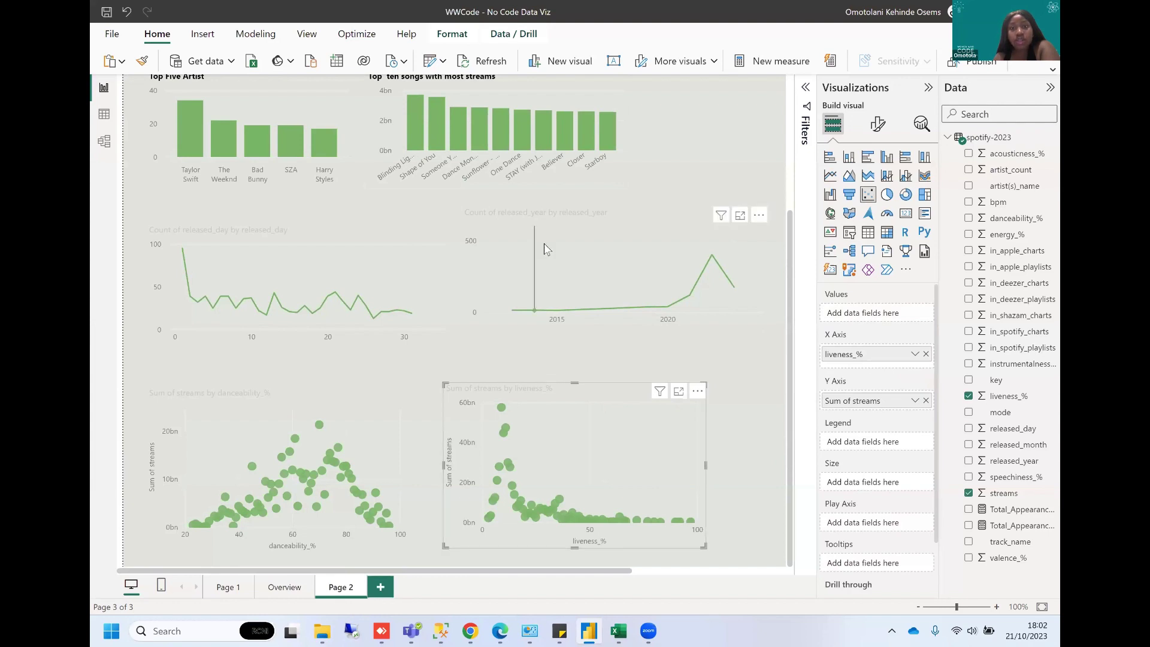
{"action": "scroll", "coordinate": [544, 246], "scroll_direction": "up", "scroll_amount": 2}
{"action": "scroll", "coordinate": [544, 245], "scroll_direction": "up", "scroll_amount": 1}
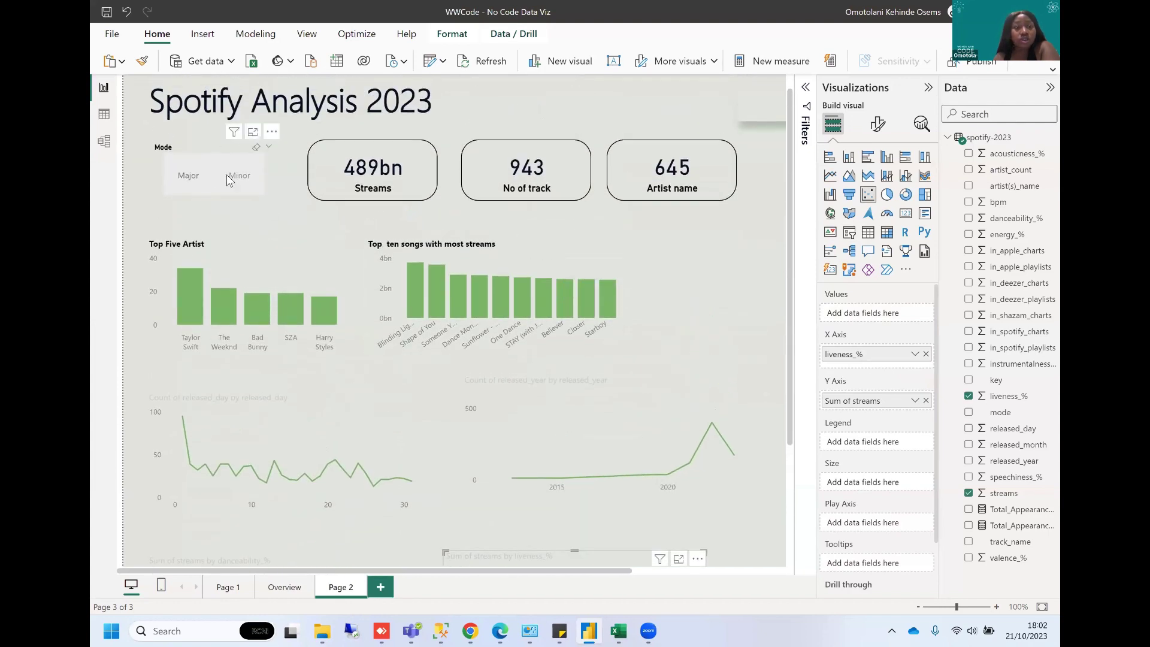
{"action": "right_click", "coordinate": [269, 139]}
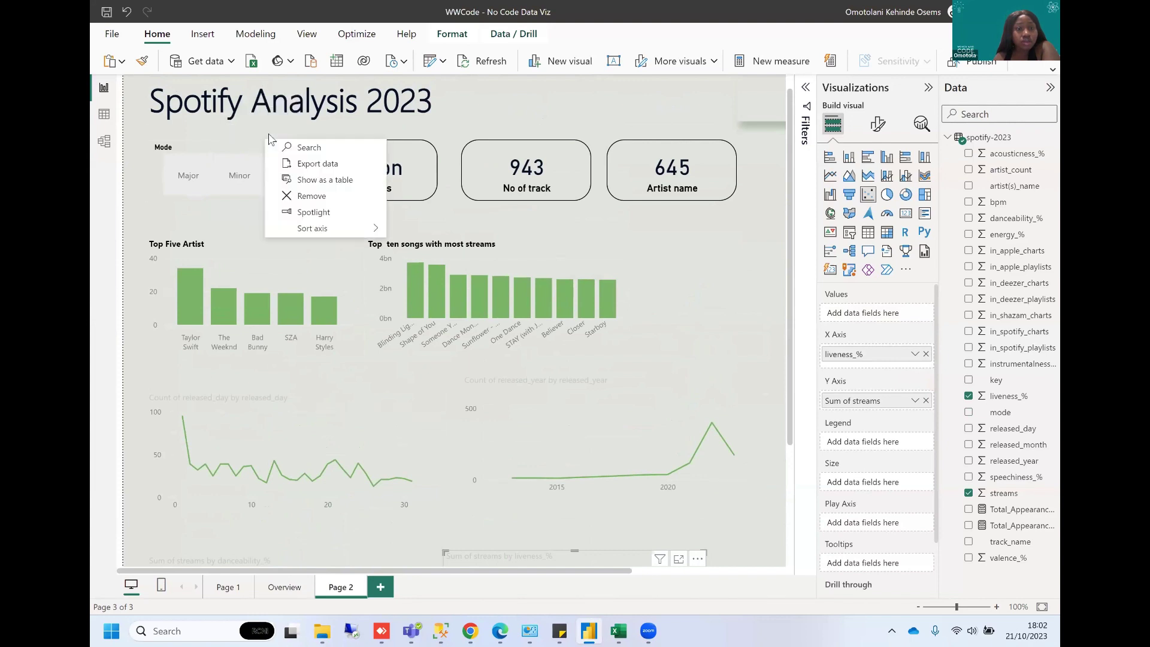
{"action": "left_click", "coordinate": [711, 311]}
{"action": "left_click", "coordinate": [572, 263]}
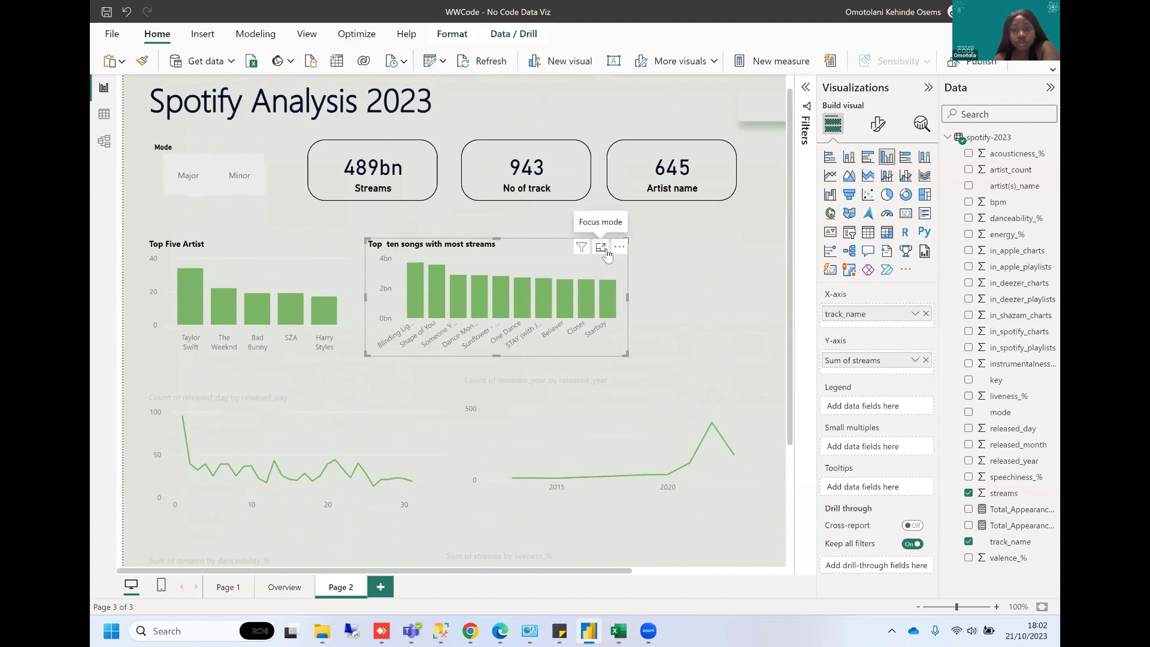
{"action": "left_click", "coordinate": [618, 248]}
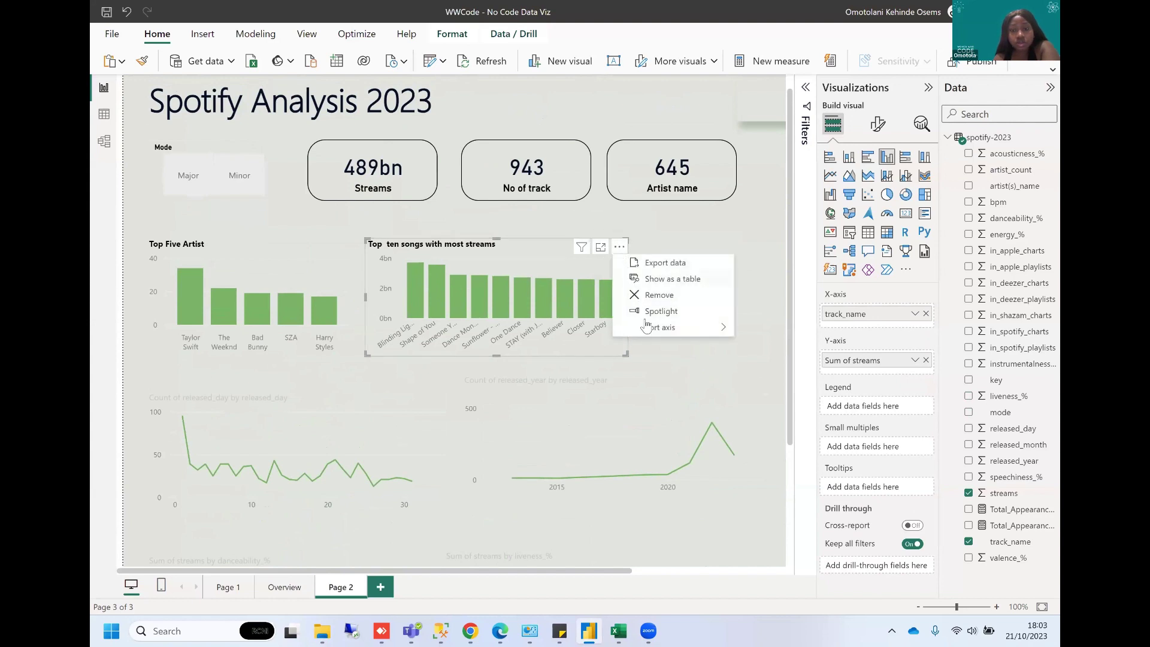
{"action": "key", "text": "Escape"}
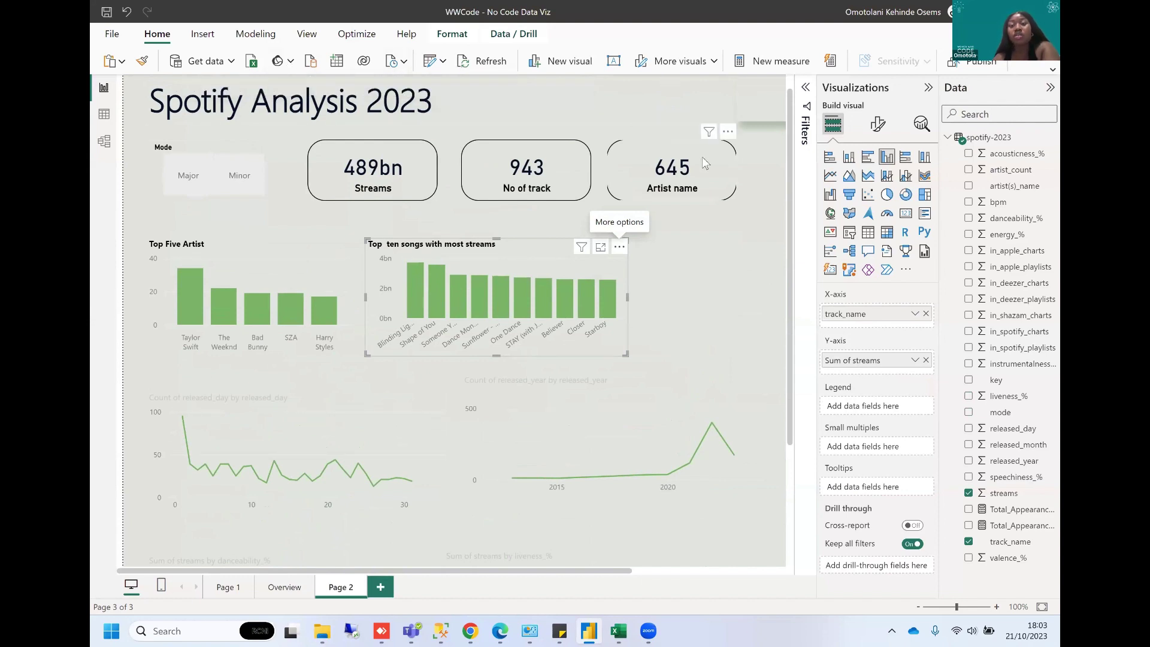
{"action": "left_click", "coordinate": [195, 179]}
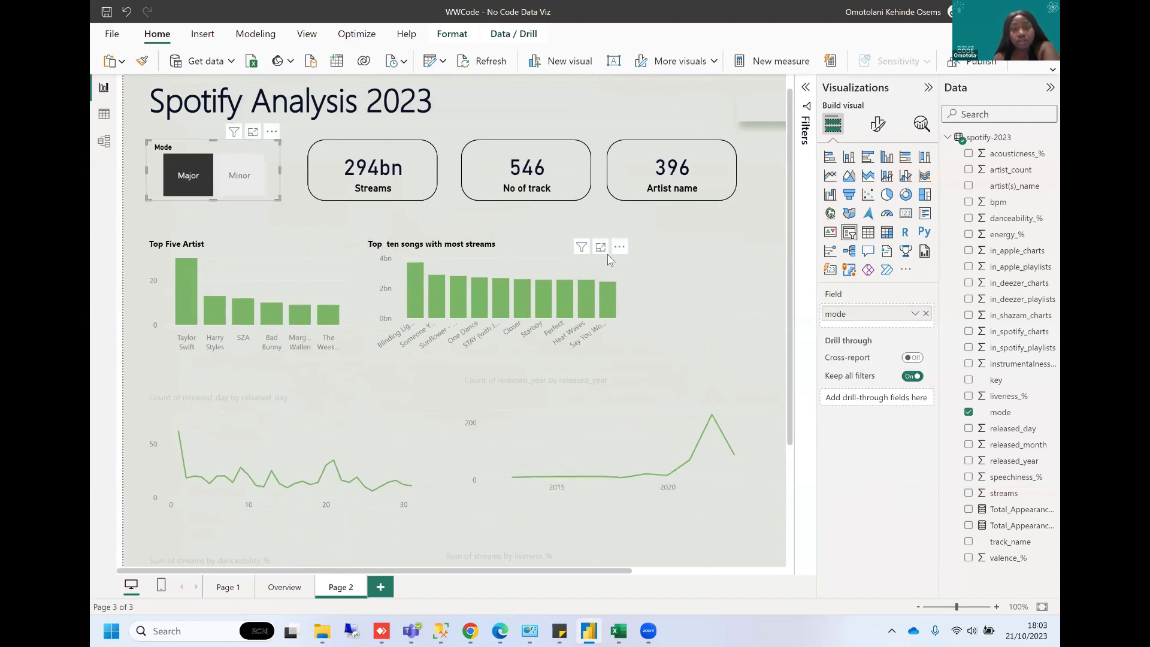
{"action": "scroll", "coordinate": [527, 428], "scroll_direction": "down", "scroll_amount": 3}
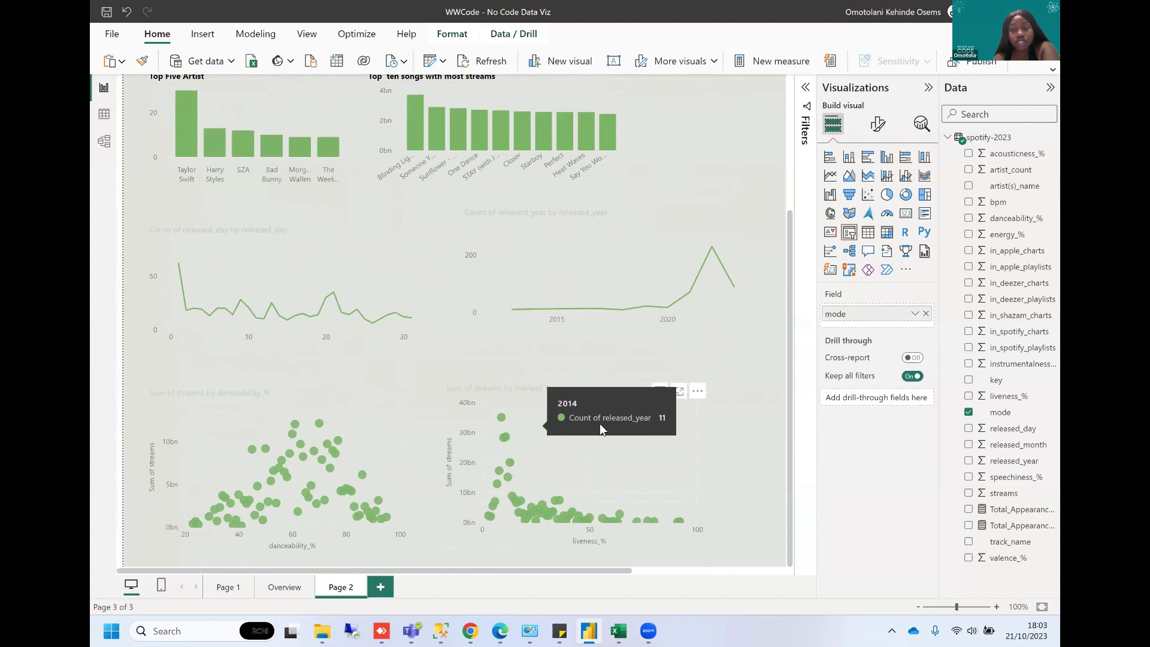
{"action": "left_click", "coordinate": [700, 393]}
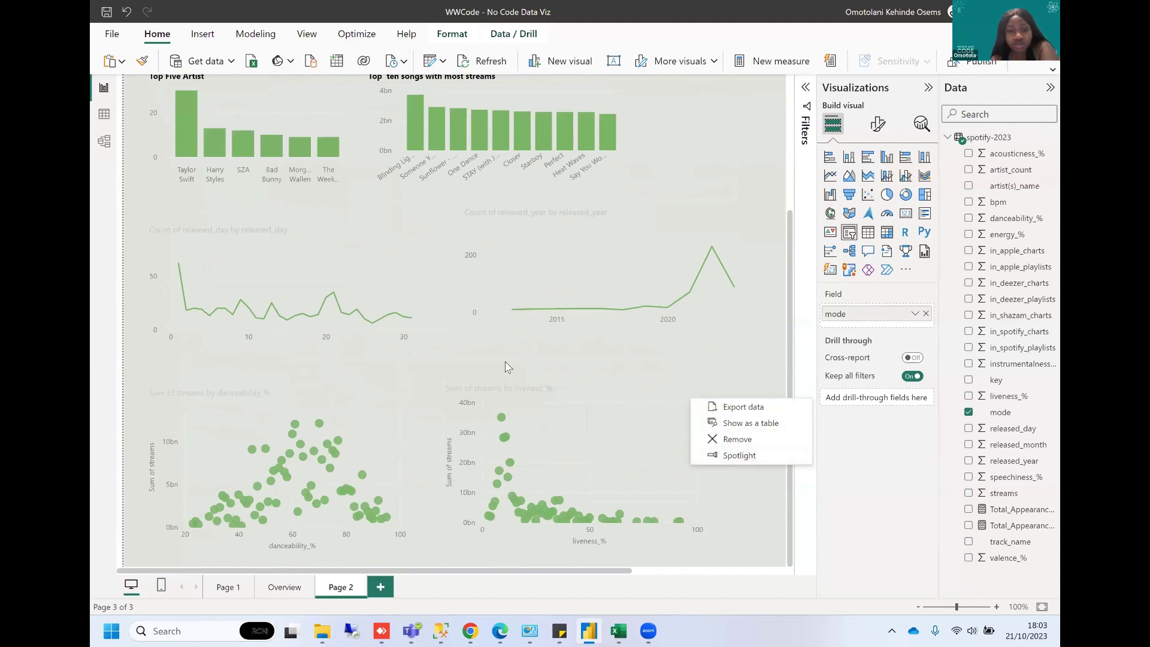
{"action": "left_click", "coordinate": [313, 412]}
{"action": "scroll", "coordinate": [449, 318], "scroll_direction": "up", "scroll_amount": 3}
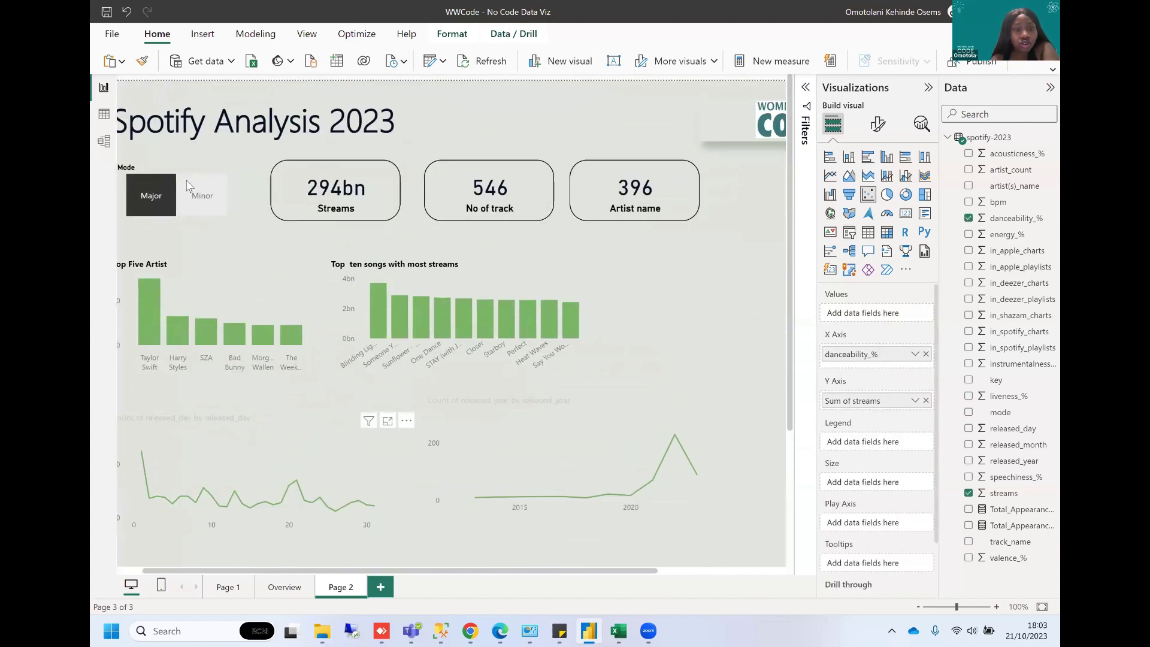
{"action": "scroll", "coordinate": [112, 195], "scroll_direction": "right", "scroll_amount": 1}
{"action": "left_click", "coordinate": [123, 193]}
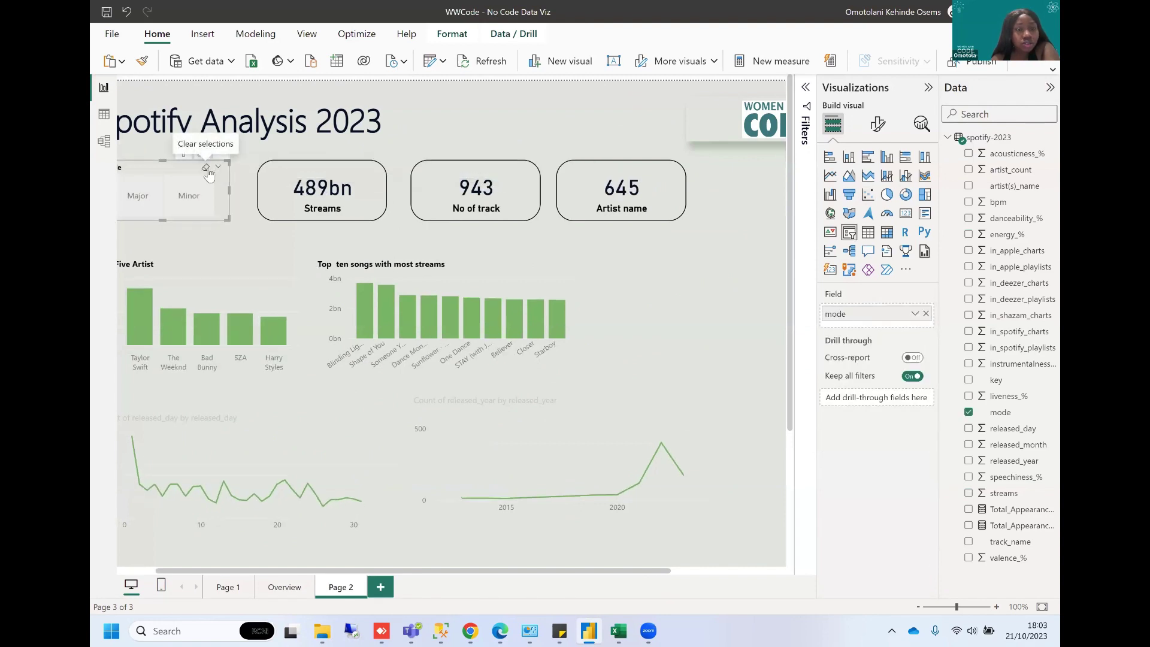
{"action": "scroll", "coordinate": [209, 173], "scroll_direction": "left", "scroll_amount": 1}
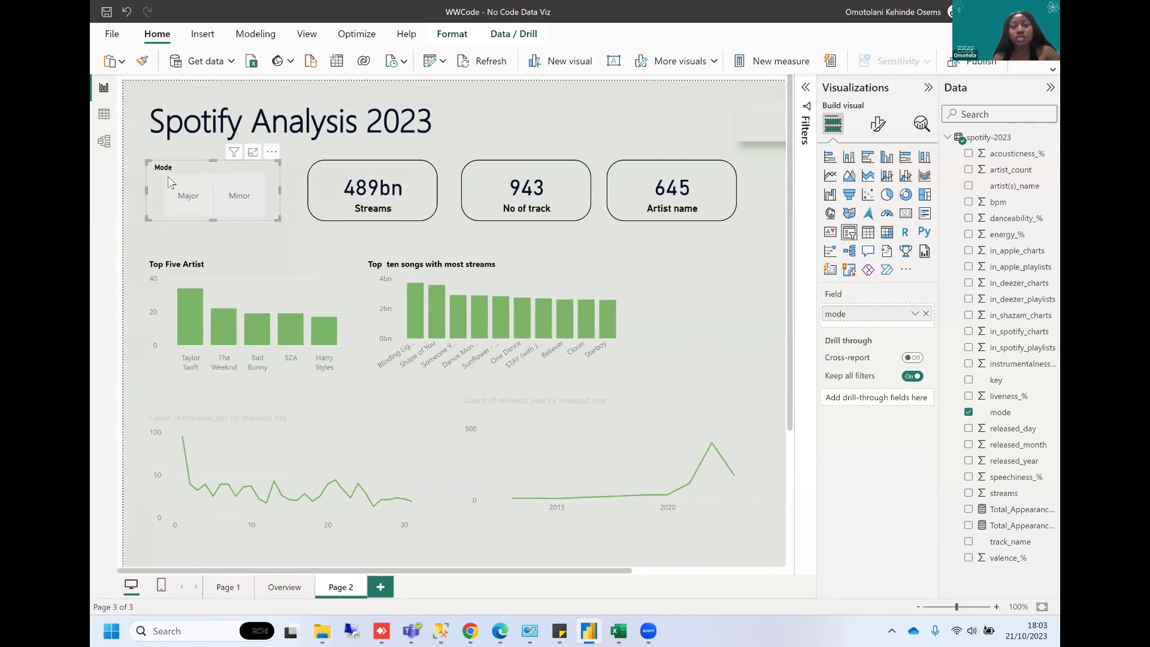
{"action": "key", "text": "super+Down"}
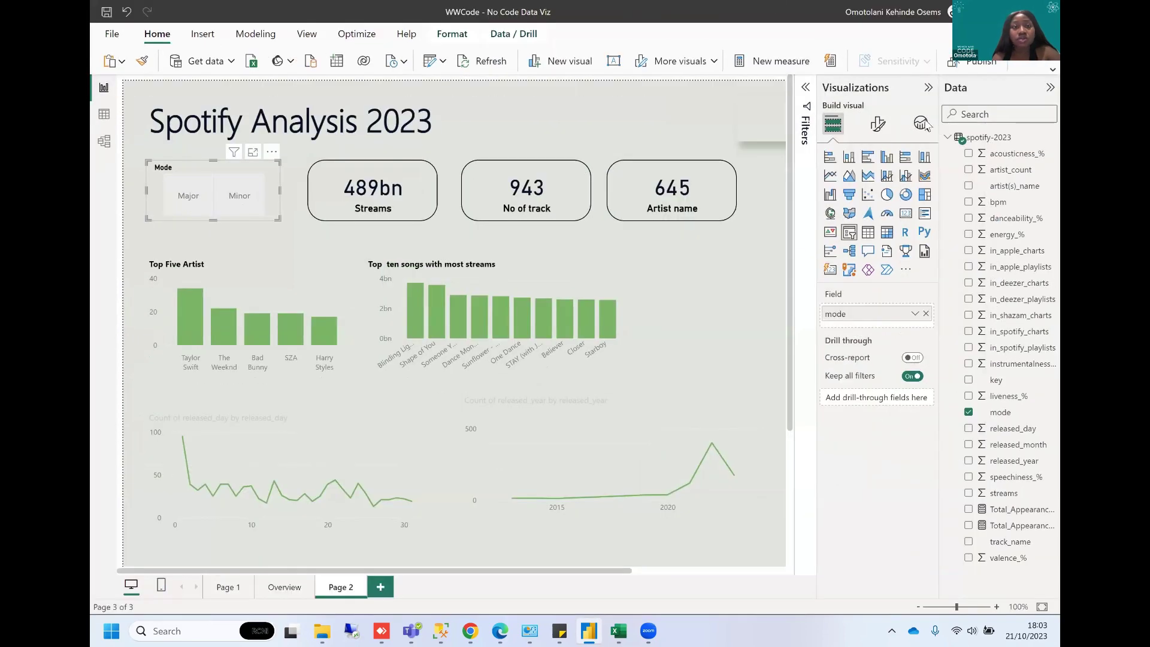
{"action": "left_click", "coordinate": [544, 287]}
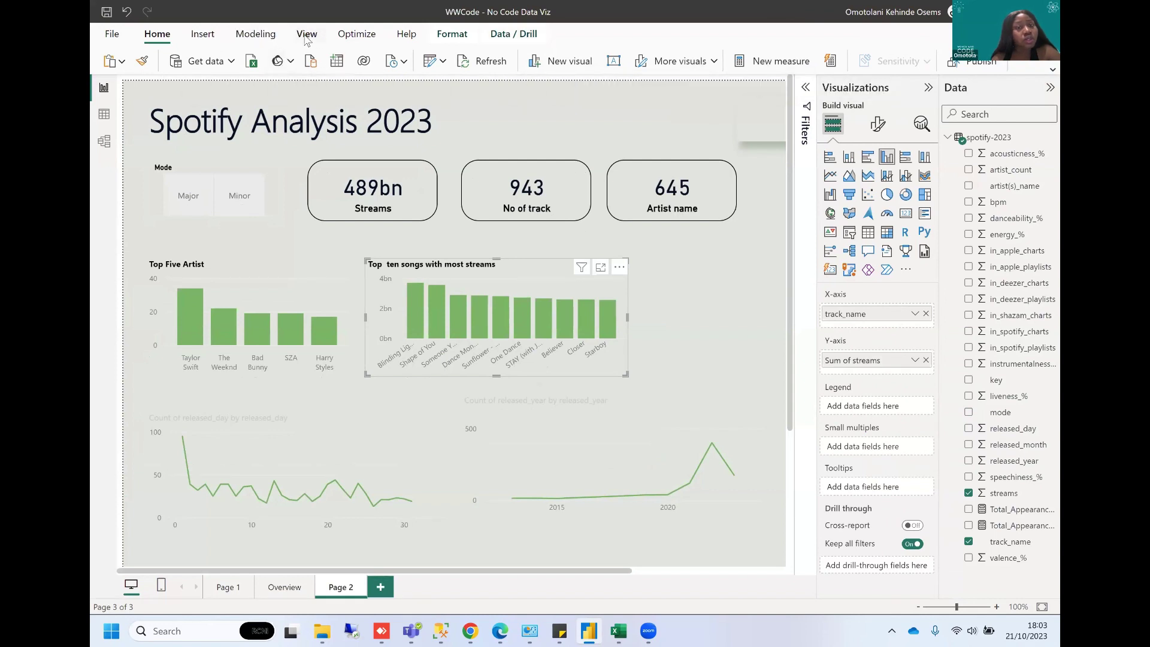
Turn on Edit interactions and stop the top songs bar chart filtering the liveness scatter.
{"action": "left_click", "coordinate": [449, 39]}
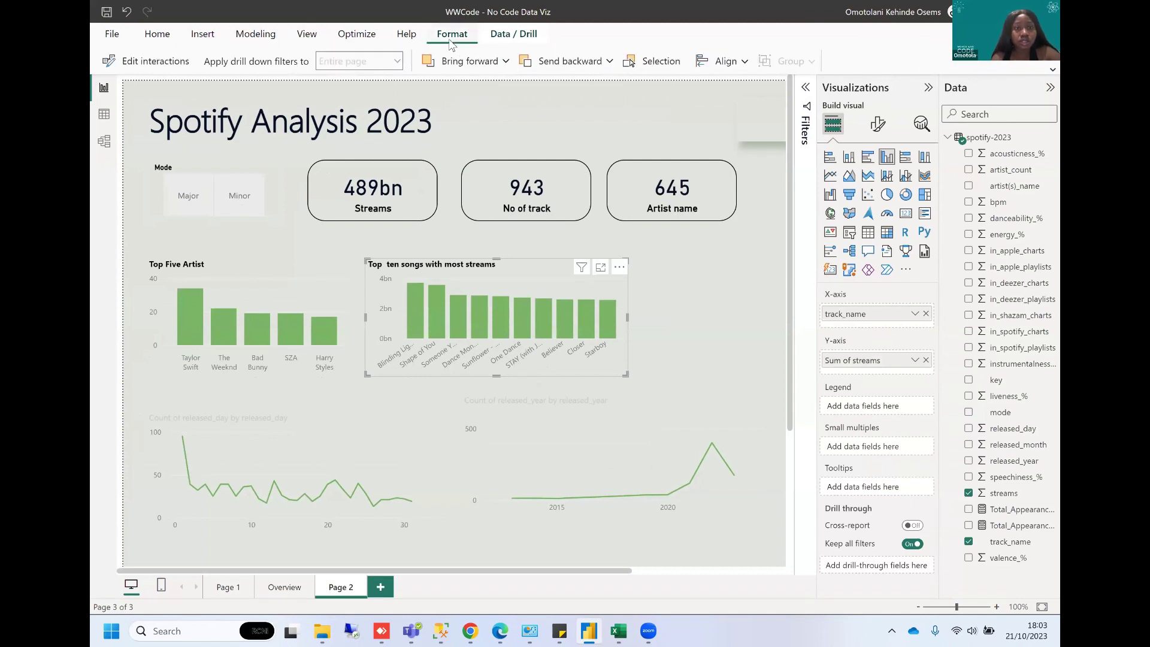
{"action": "left_click", "coordinate": [173, 63]}
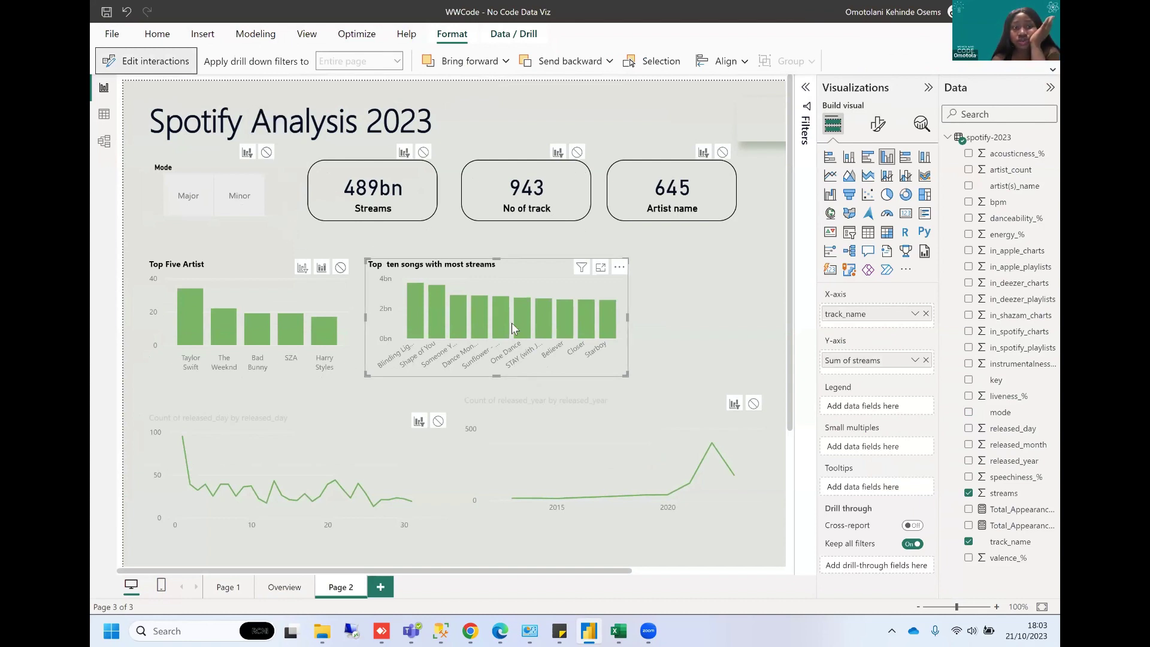
{"action": "scroll", "coordinate": [512, 322], "scroll_direction": "down", "scroll_amount": 3}
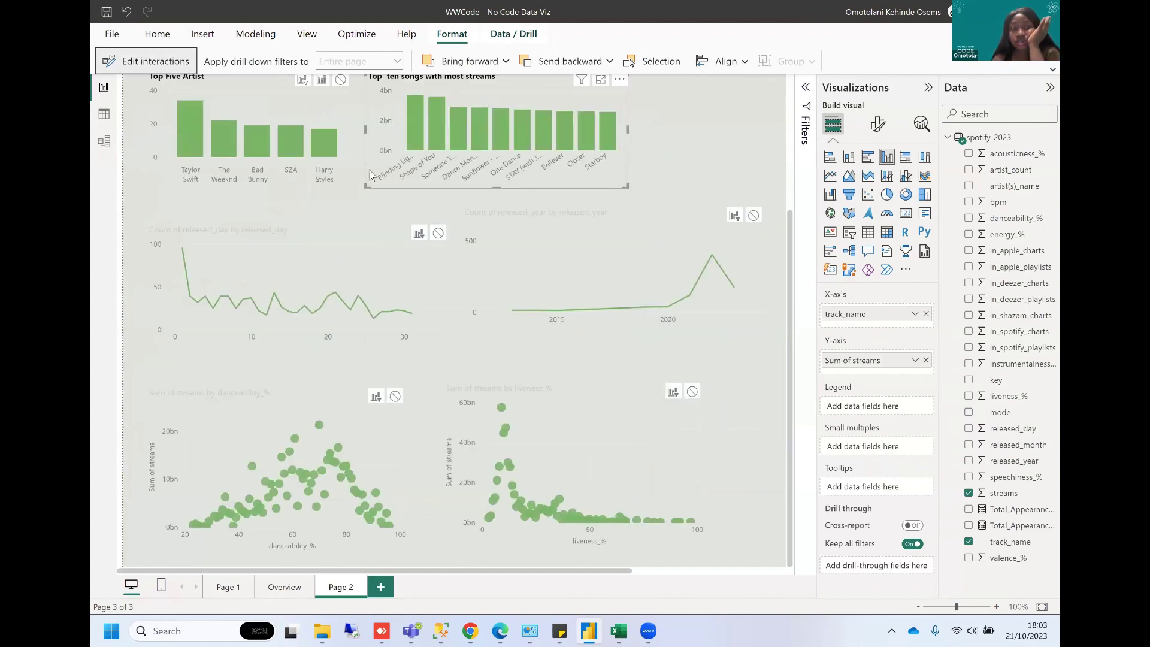
{"action": "left_click", "coordinate": [693, 393]}
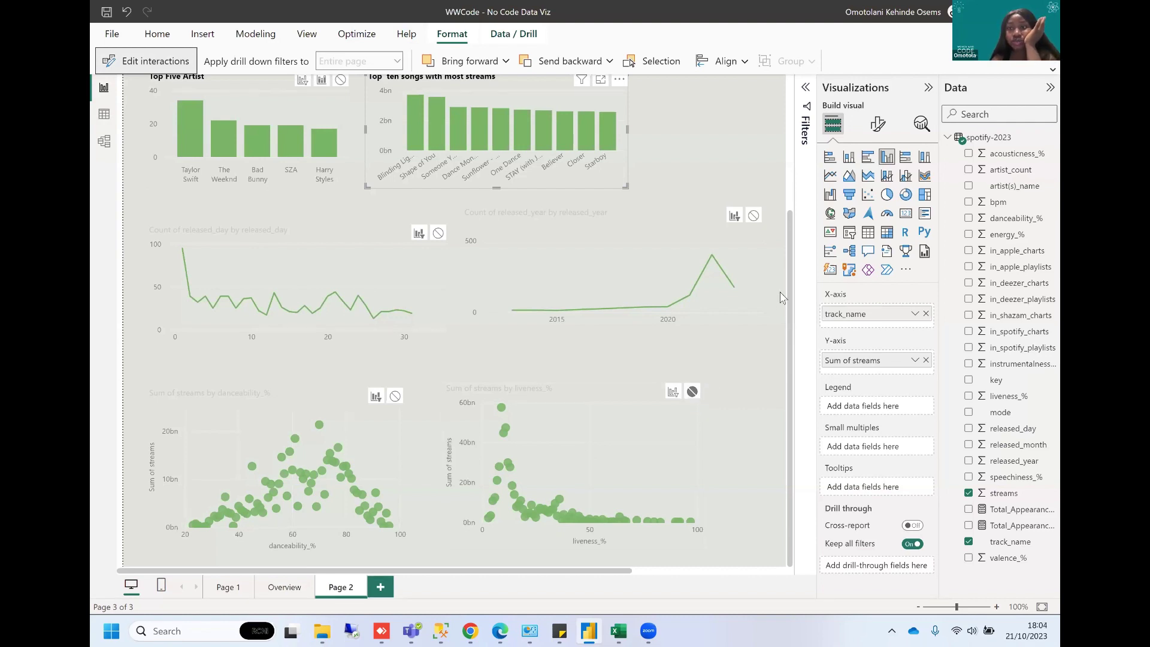
Filter the page to Major mode and stop the Mode slicer filtering the liveness scatter.
{"action": "left_click", "coordinate": [768, 318]}
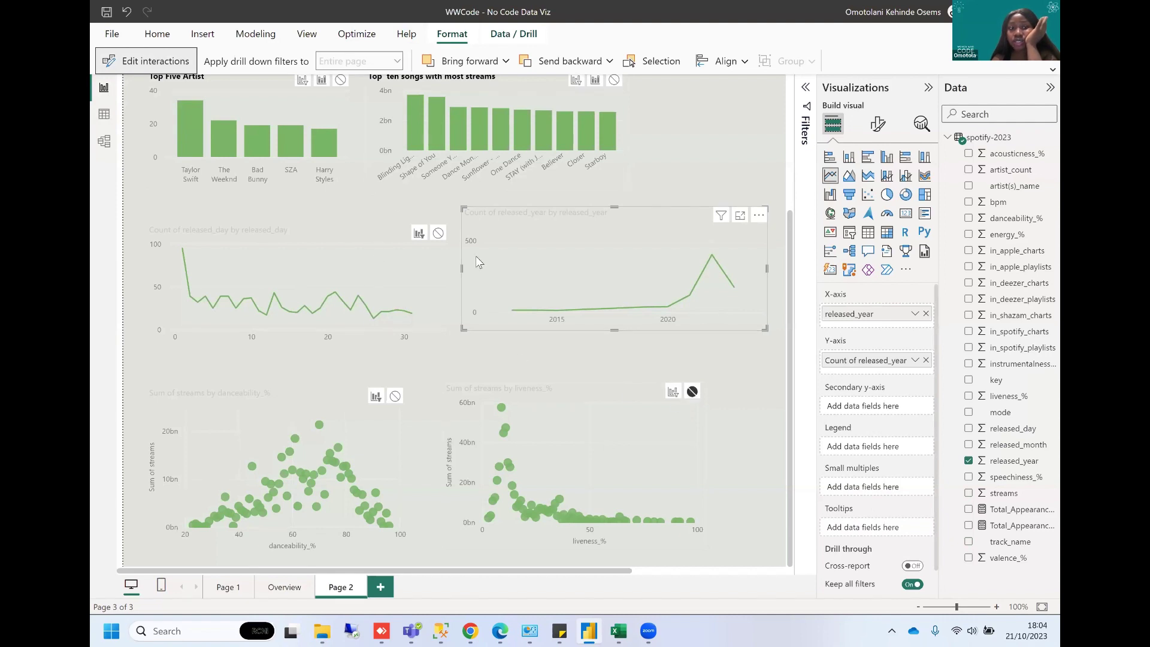
{"action": "scroll", "coordinate": [476, 256], "scroll_direction": "up", "scroll_amount": 3}
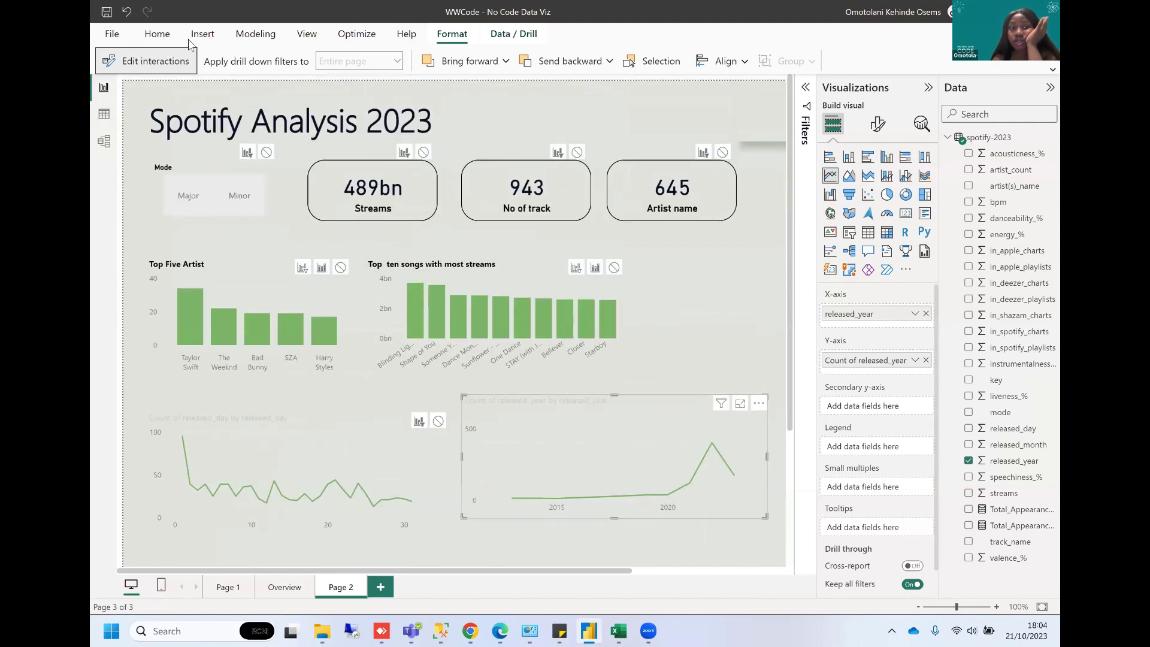
{"action": "left_click", "coordinate": [186, 194]}
{"action": "scroll", "coordinate": [512, 362], "scroll_direction": "down", "scroll_amount": 3}
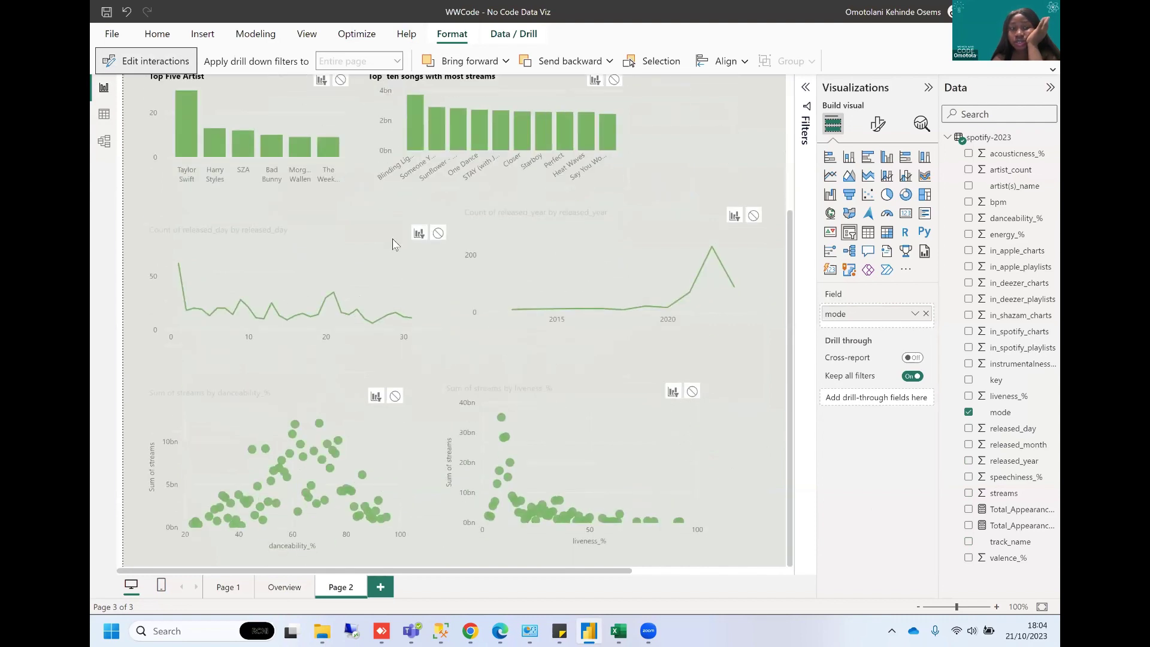
{"action": "scroll", "coordinate": [527, 335], "scroll_direction": "up", "scroll_amount": 1}
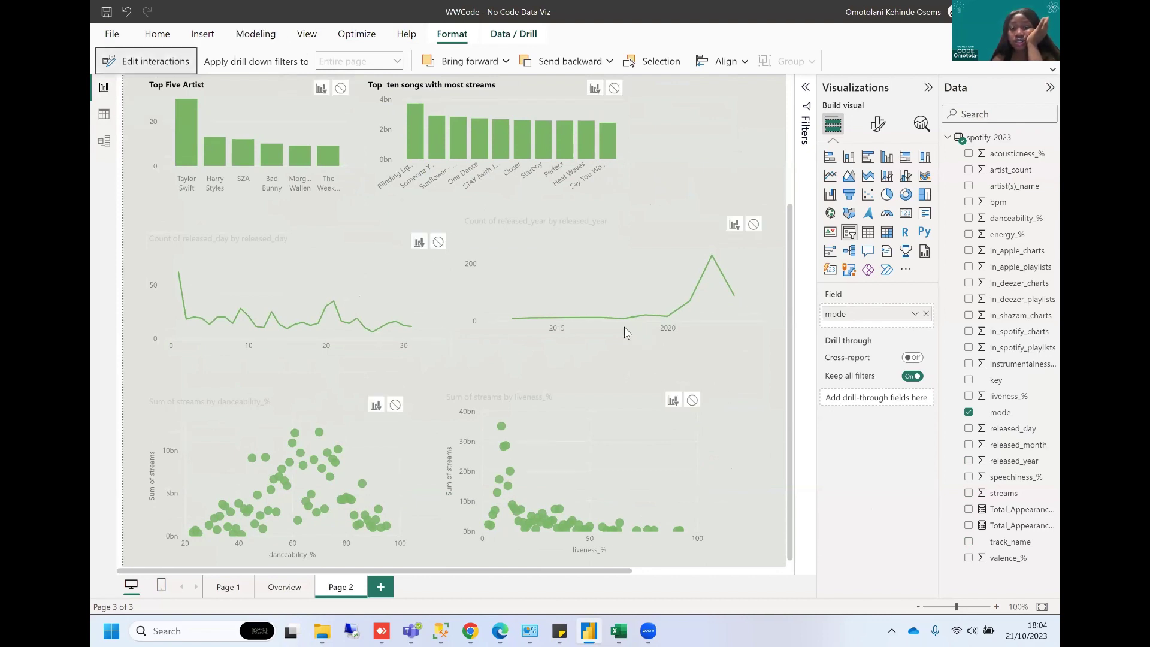
{"action": "left_click", "coordinate": [692, 400]}
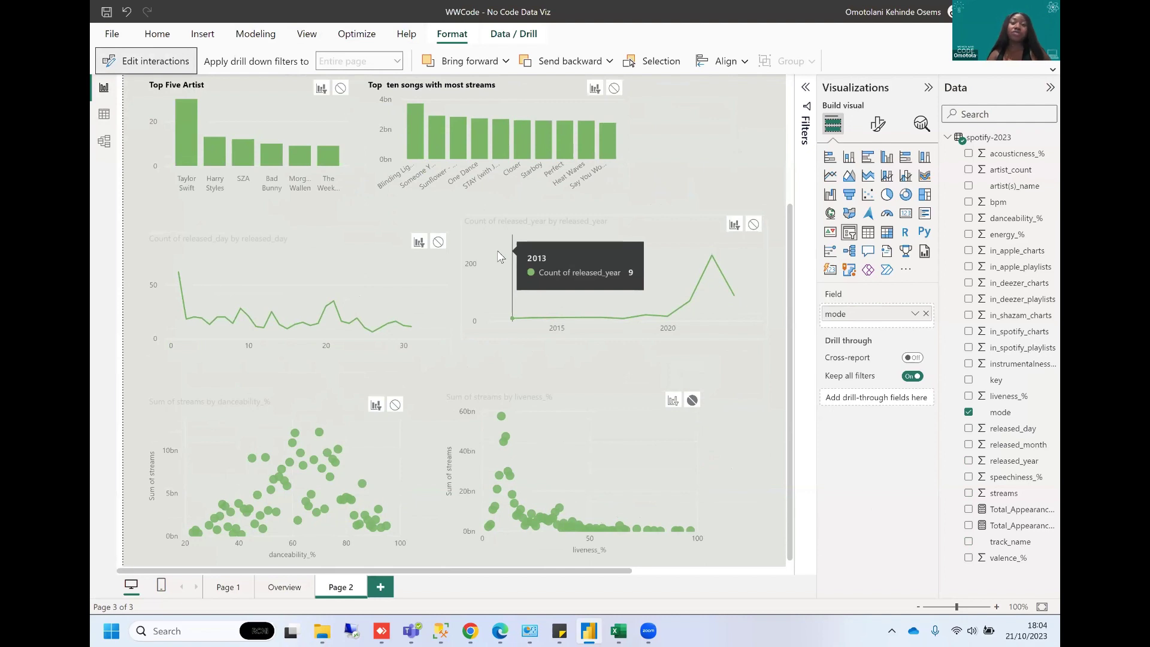
{"action": "scroll", "coordinate": [498, 250], "scroll_direction": "up", "scroll_amount": 5}
{"action": "scroll", "coordinate": [497, 250], "scroll_direction": "left", "scroll_amount": 3}
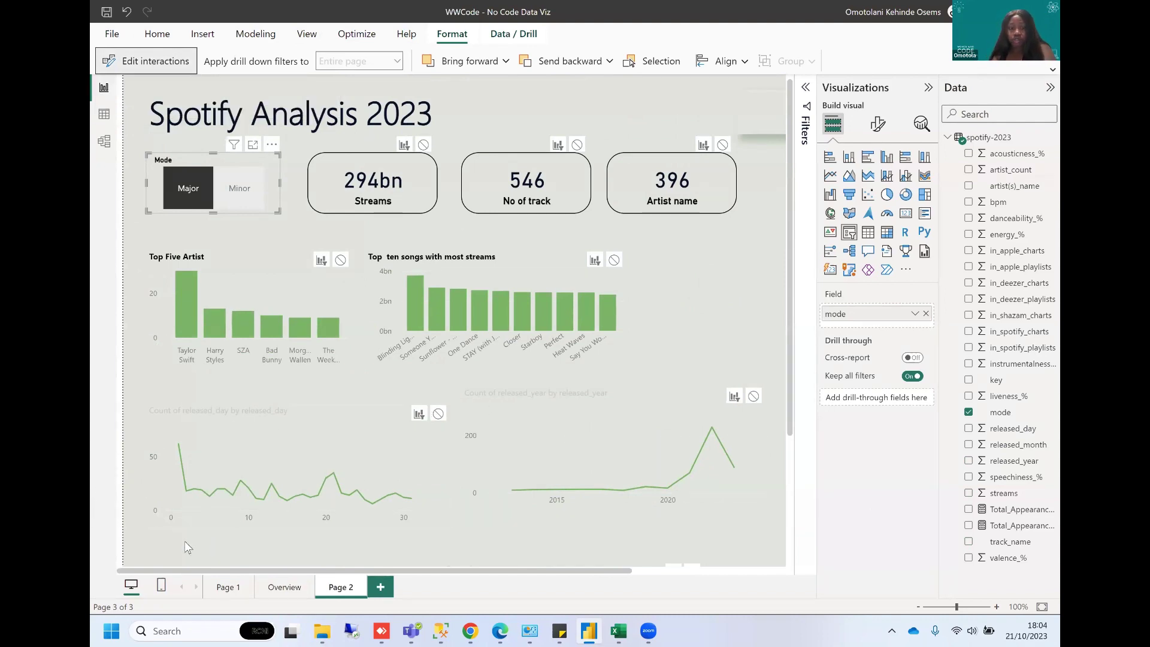
Browse the Overview page's charts and select its Streams and Energy scatter plot.
{"action": "left_click", "coordinate": [288, 590]}
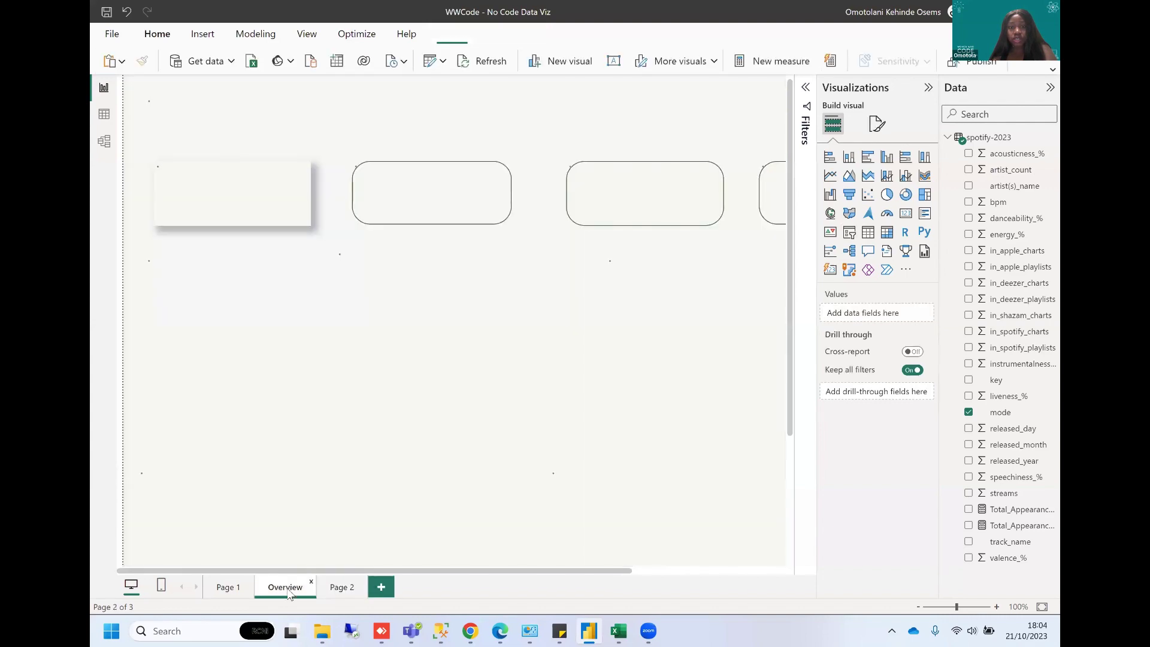
{"action": "scroll", "coordinate": [528, 333], "scroll_direction": "right", "scroll_amount": 3}
{"action": "scroll", "coordinate": [529, 335], "scroll_direction": "down", "scroll_amount": 6}
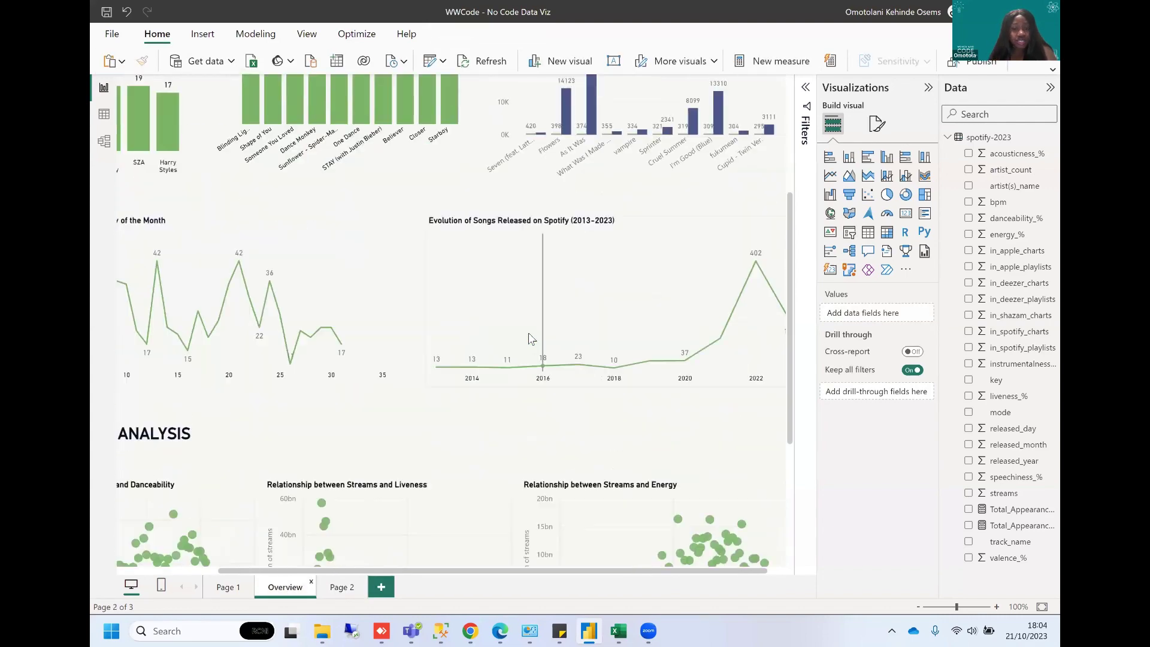
{"action": "scroll", "coordinate": [536, 371], "scroll_direction": "left", "scroll_amount": 2}
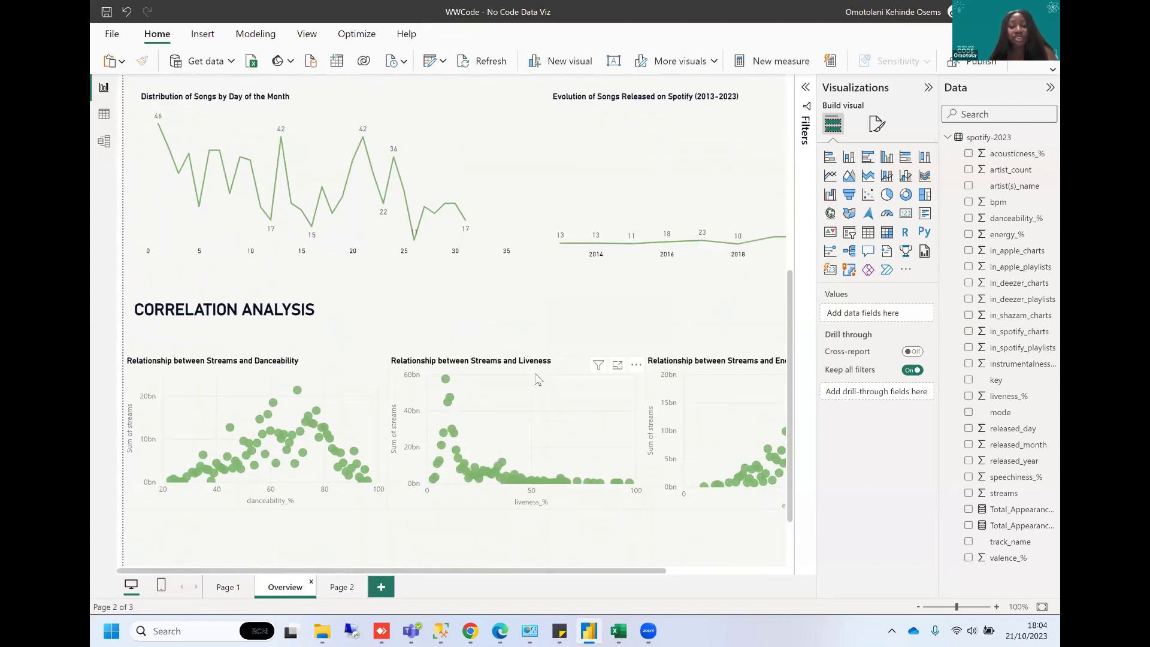
{"action": "scroll", "coordinate": [538, 379], "scroll_direction": "right", "scroll_amount": 3}
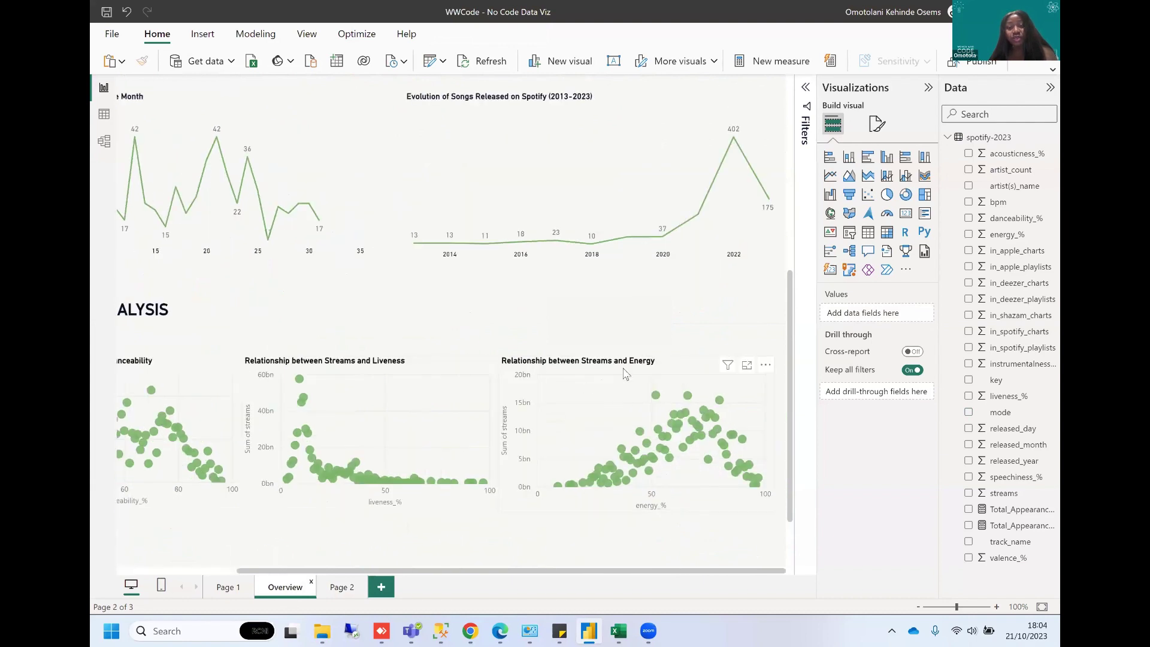
{"action": "scroll", "coordinate": [330, 372], "scroll_direction": "left", "scroll_amount": 3}
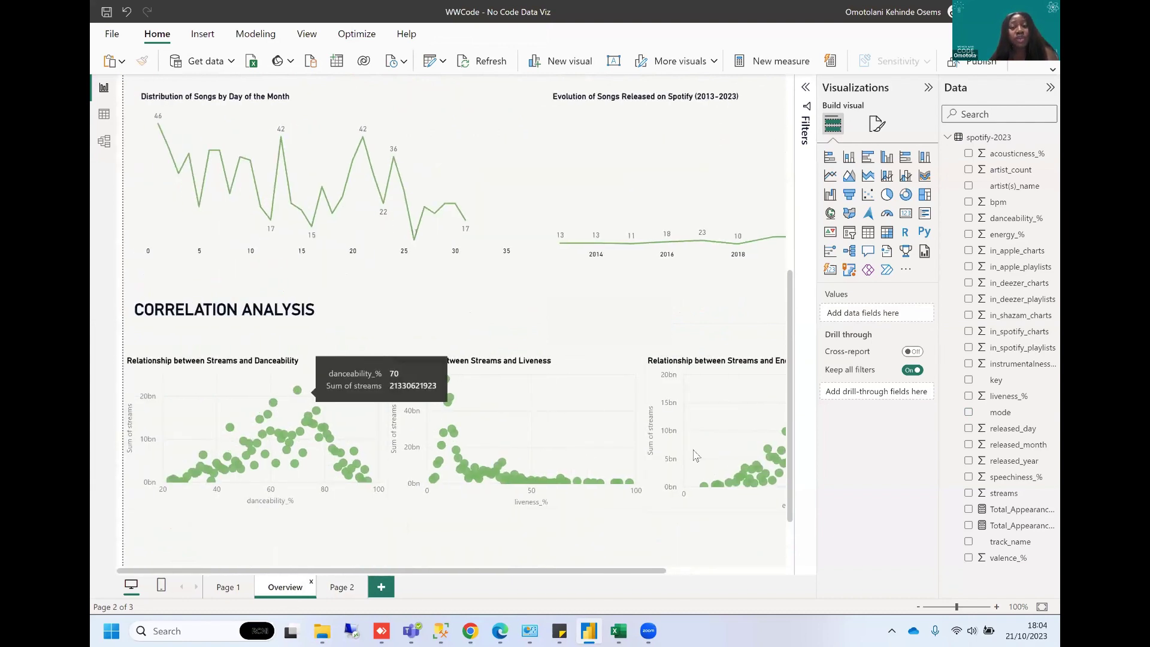
{"action": "scroll", "coordinate": [299, 396], "scroll_direction": "right", "scroll_amount": 3}
{"action": "left_click", "coordinate": [663, 423]}
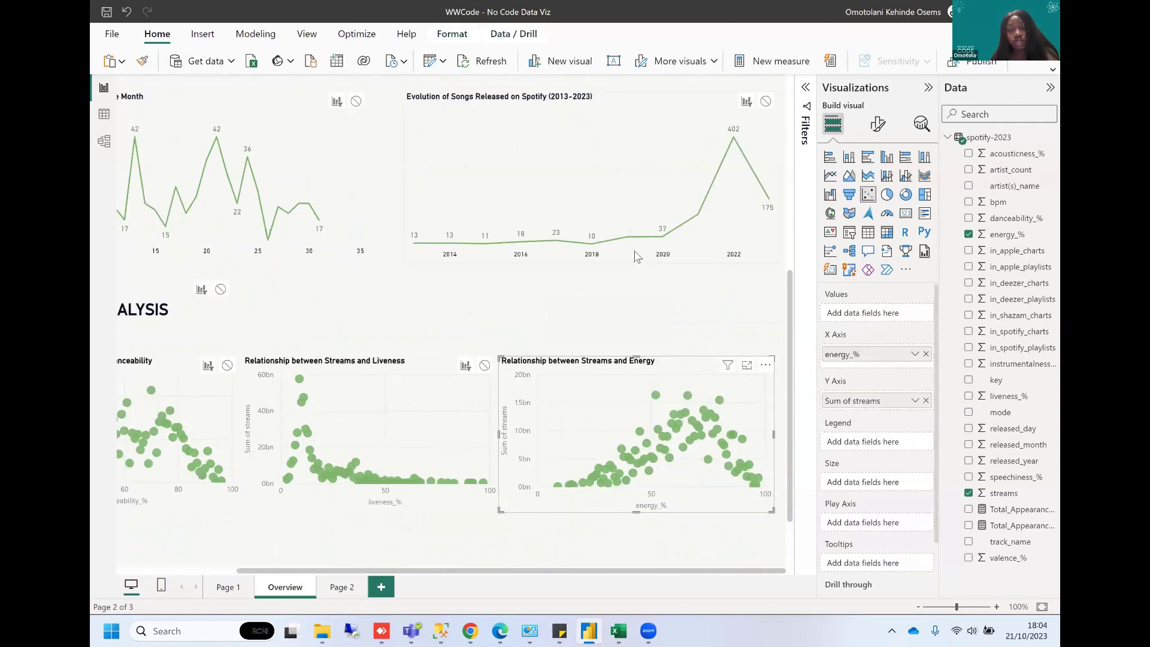
{"action": "scroll", "coordinate": [637, 256], "scroll_direction": "up", "scroll_amount": 5}
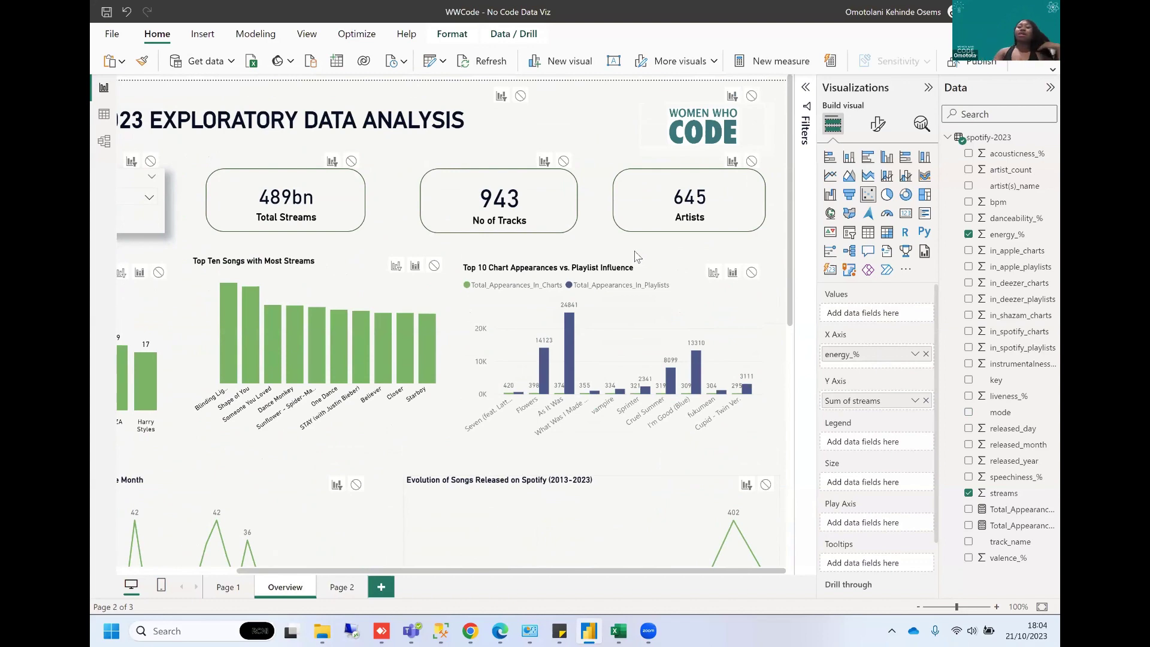